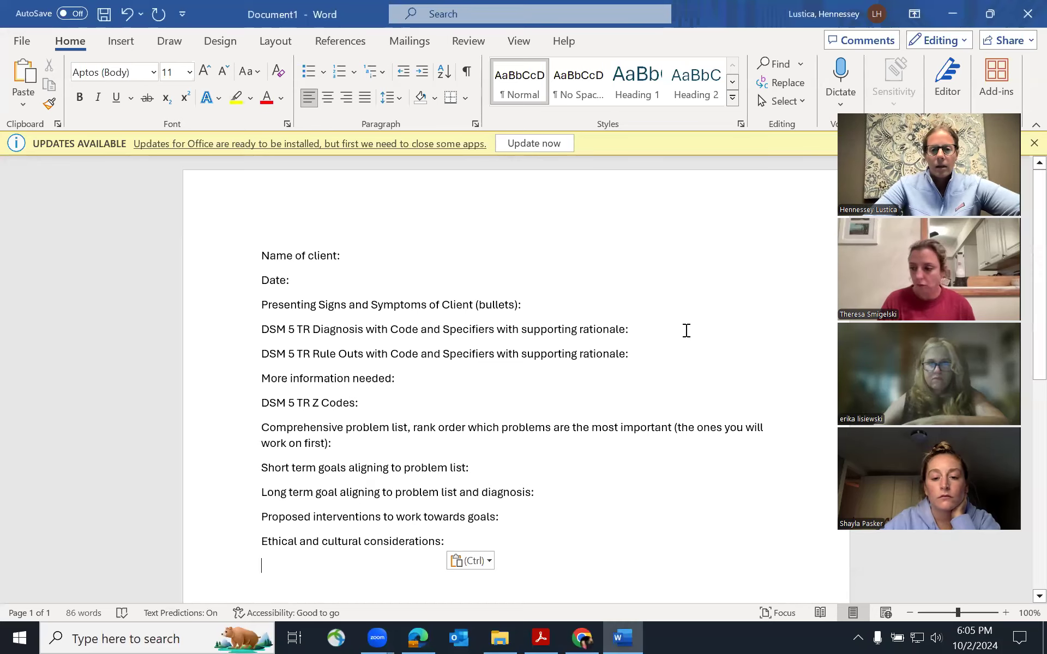
- Arrange the worksheet document and the assignment web page side by side on the screen
key("super+Right")
left_click(144, 113)
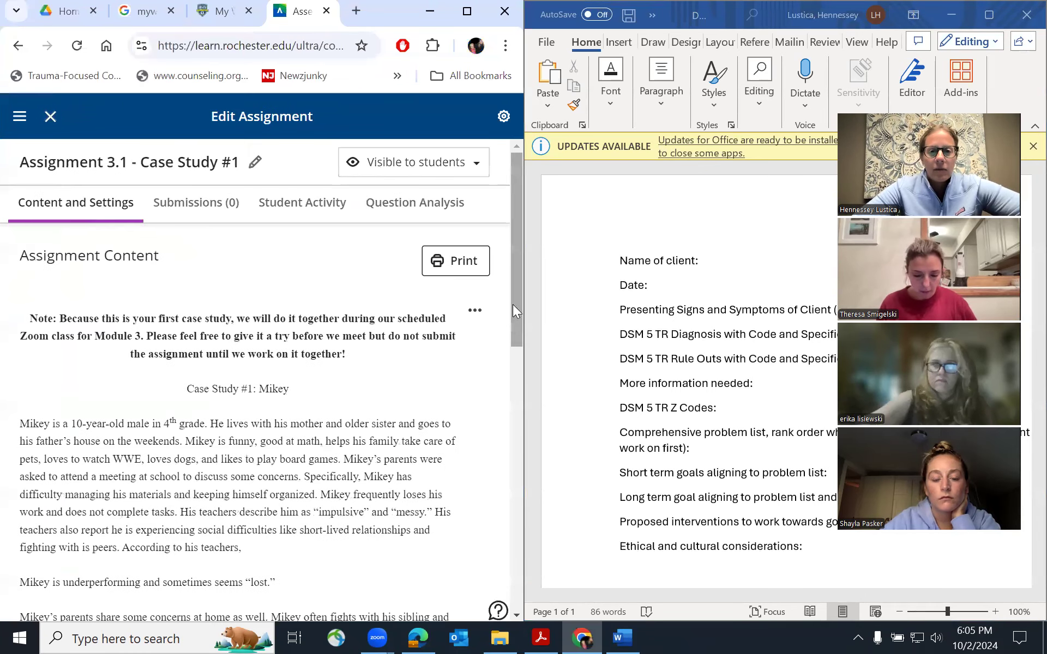
- Read through the Case Study #1 description and the worksheet instructions on the Assignment 3.1 page
mouse_move(514, 304)
left_mouse_down()
mouse_move(511, 345)
mouse_move(511, 314)
left_mouse_up()
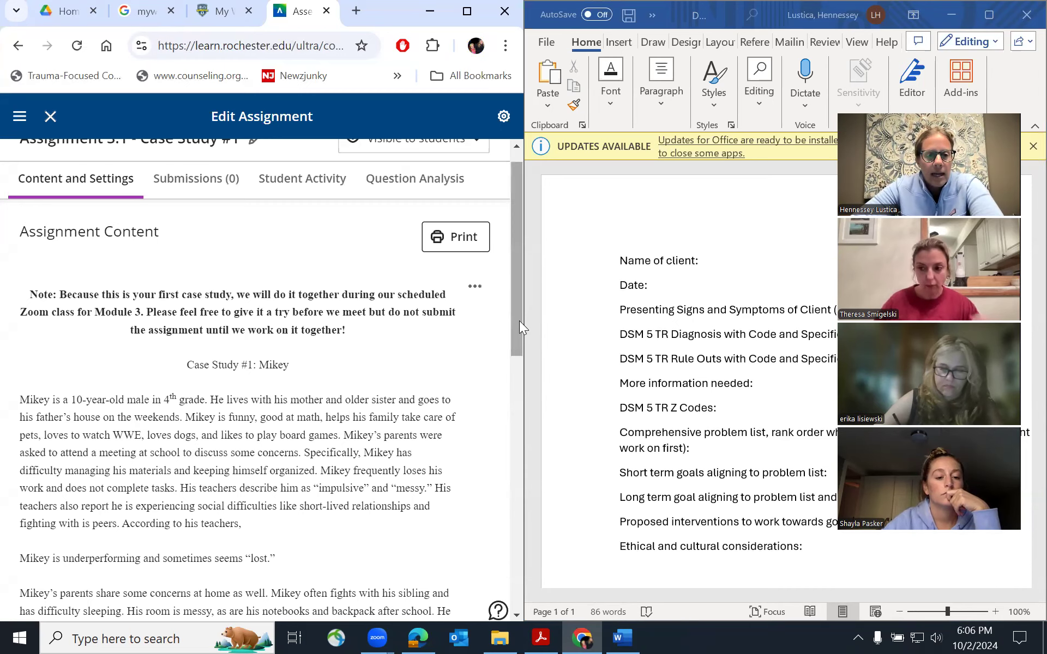
left_click_drag(520, 326, 524, 543)
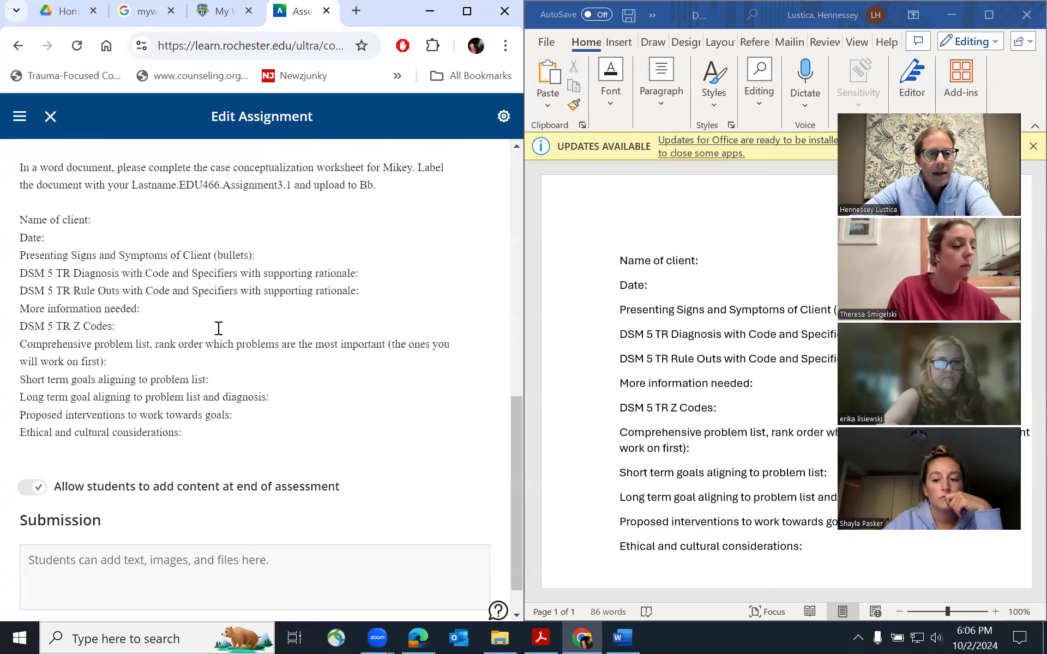
scroll(218, 328, "up", 8)
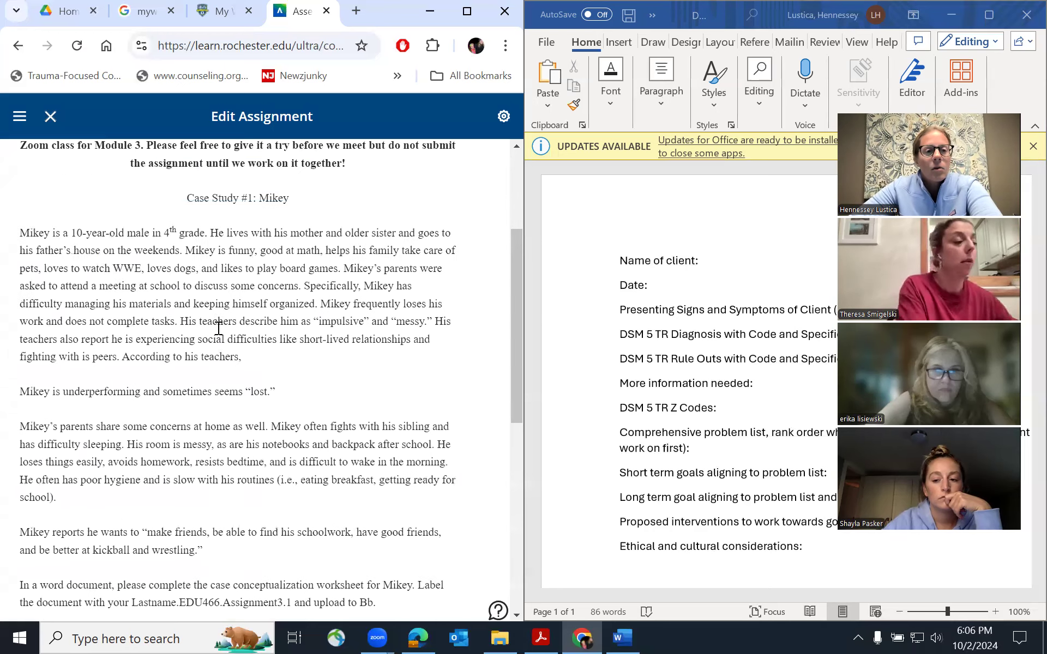
scroll(218, 328, "up", 1)
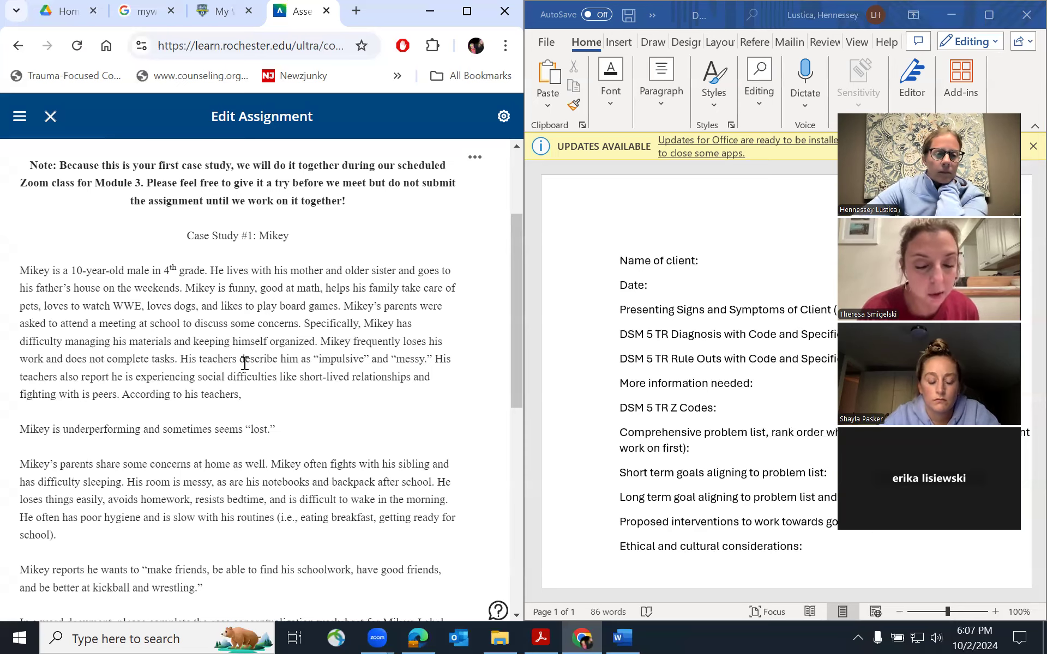
scroll(245, 363, "down", 3)
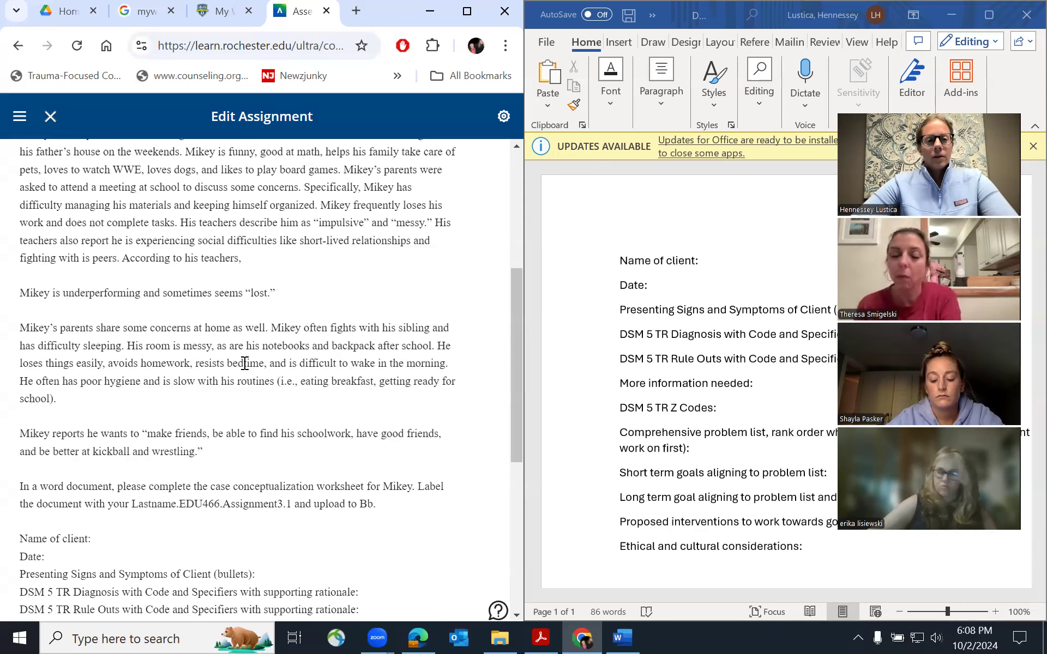
scroll(245, 363, "up", 3)
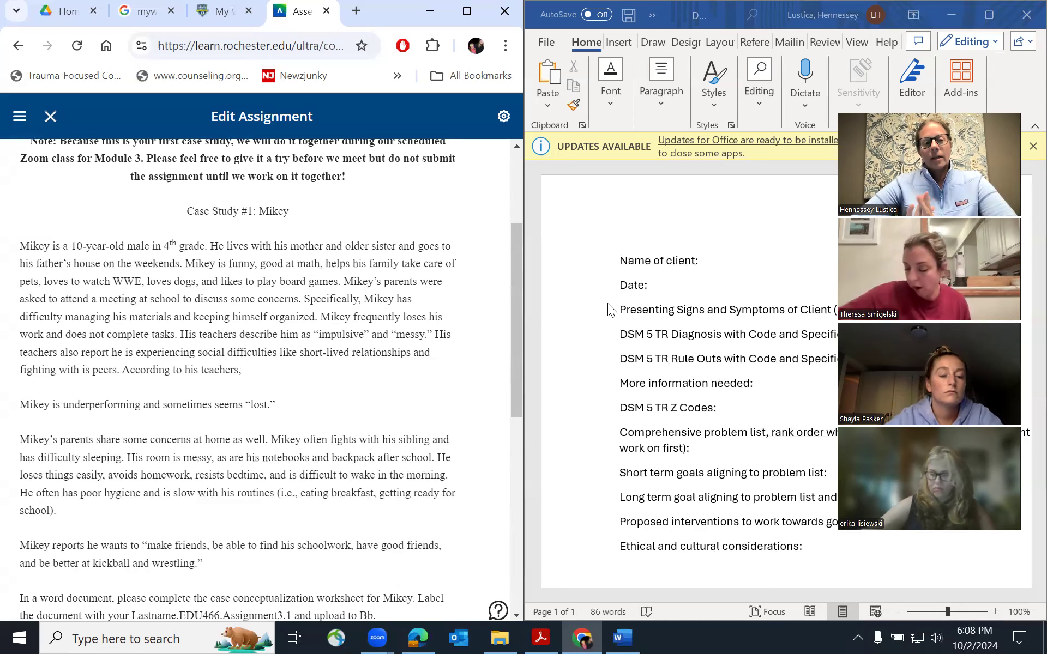
- Fill in the client's name and the date October 2, 2024 on the worksheet
left_click(720, 261)
type("M")
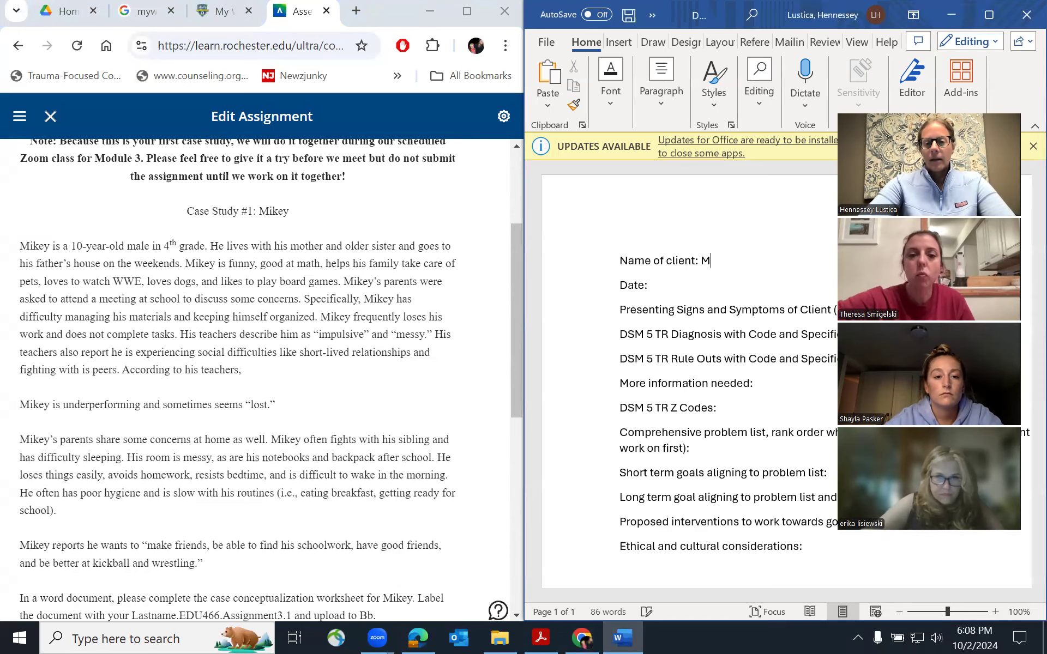
type("ikey")
left_click(654, 285)
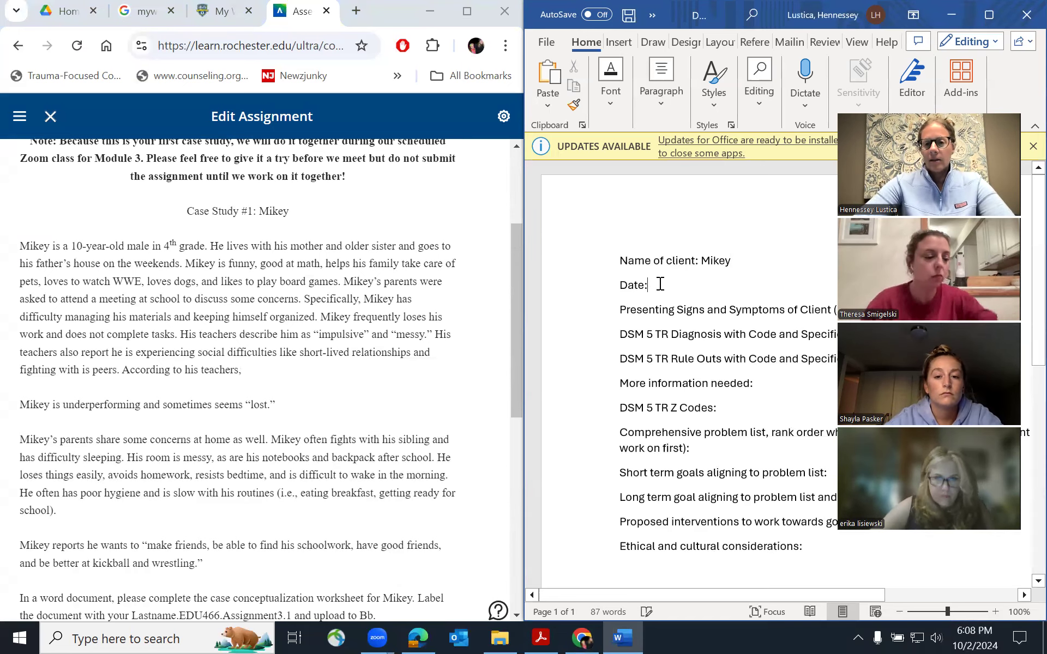
type("Octob")
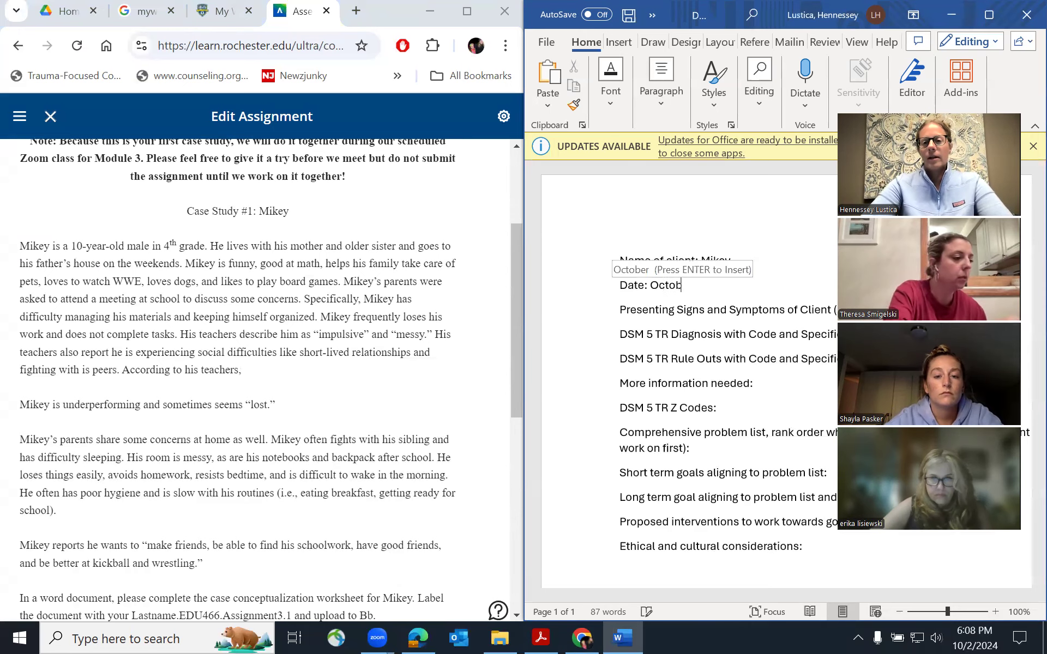
key("Return")
type("2, 2")
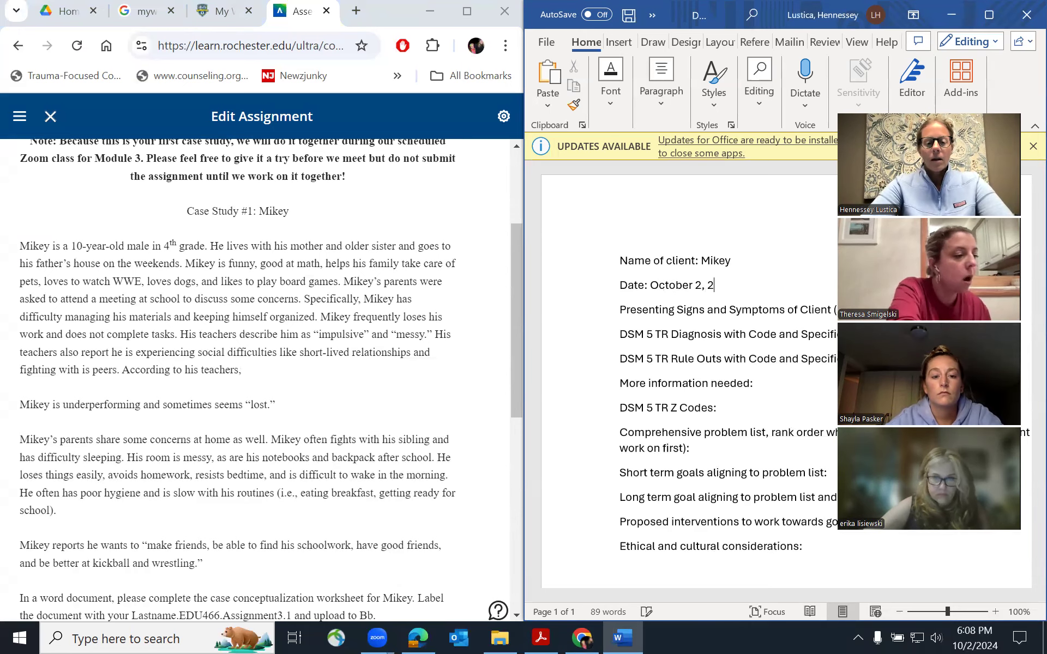
type("024")
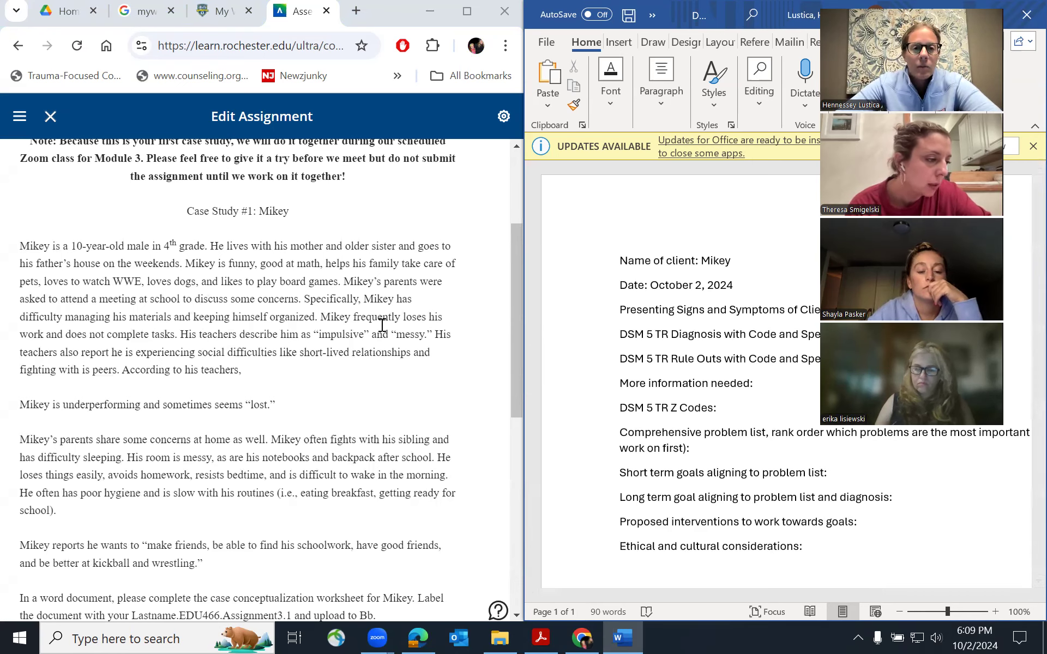
- Copy the case study sentence on difficulty managing materials and keeping himself organized onto a new line under Presenting Signs and Symptoms
scroll(383, 325, "up", 1)
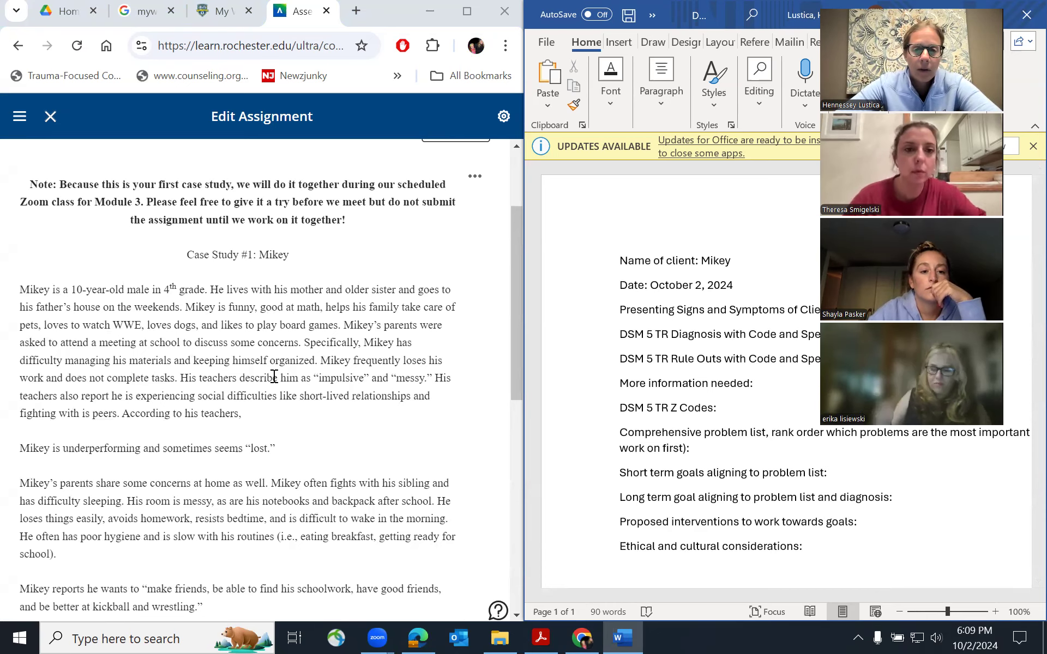
scroll(275, 377, "down", 1)
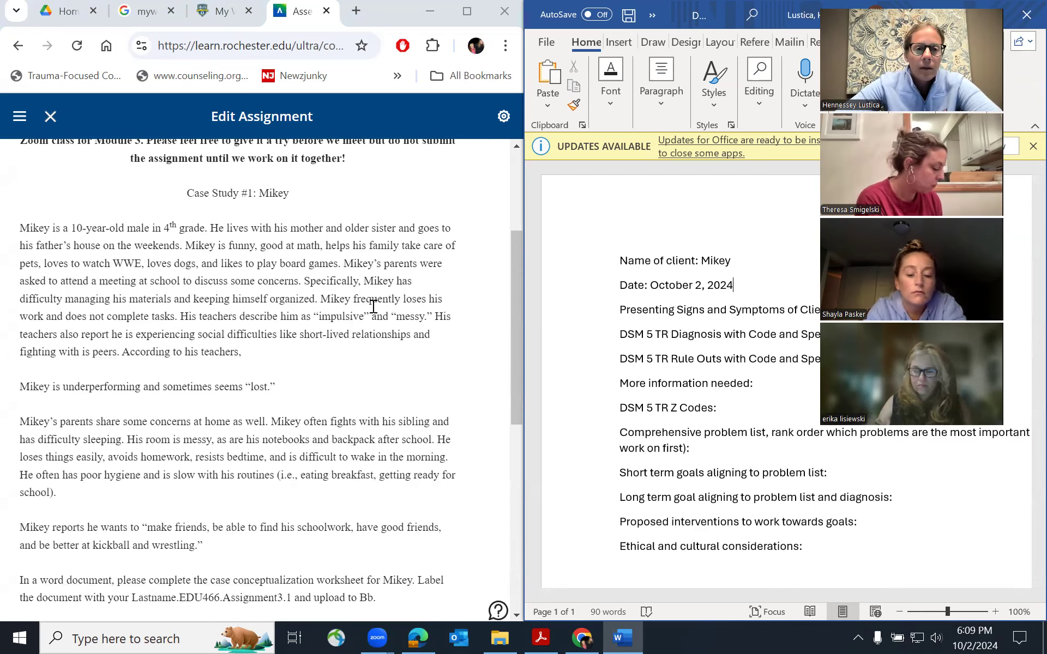
left_click_drag(365, 279, 321, 301)
key("ctrl+c")
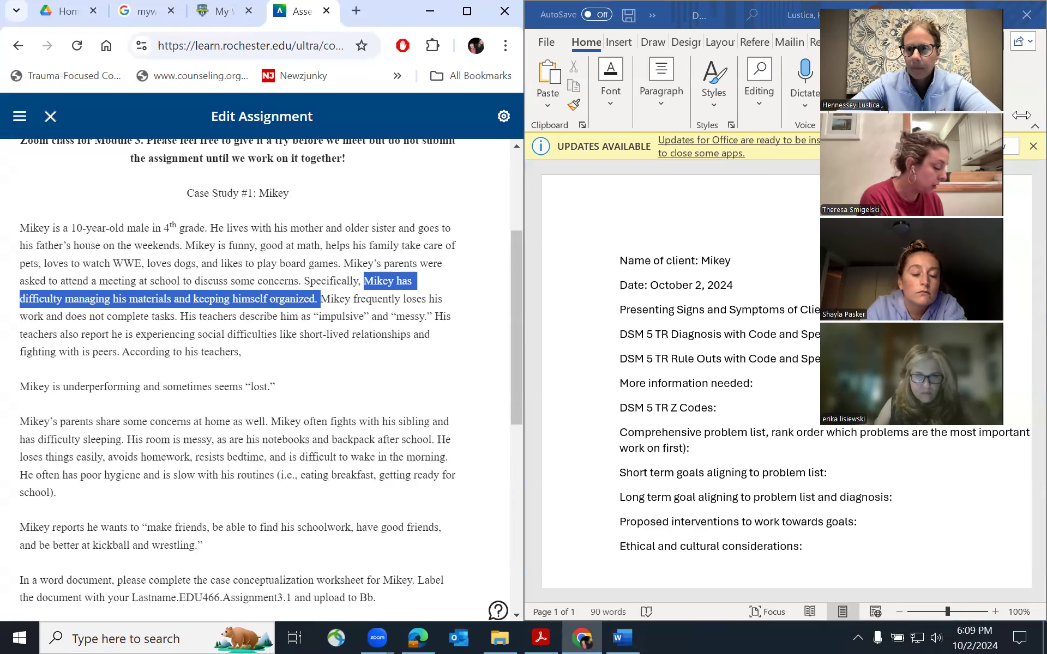
left_click(892, 310)
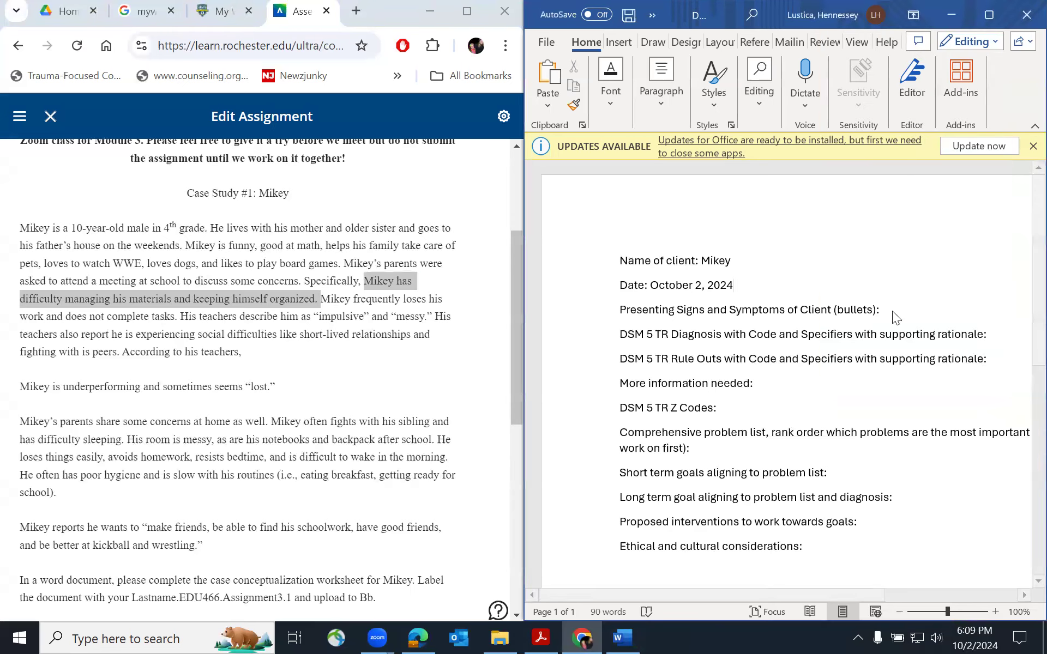
key("Return")
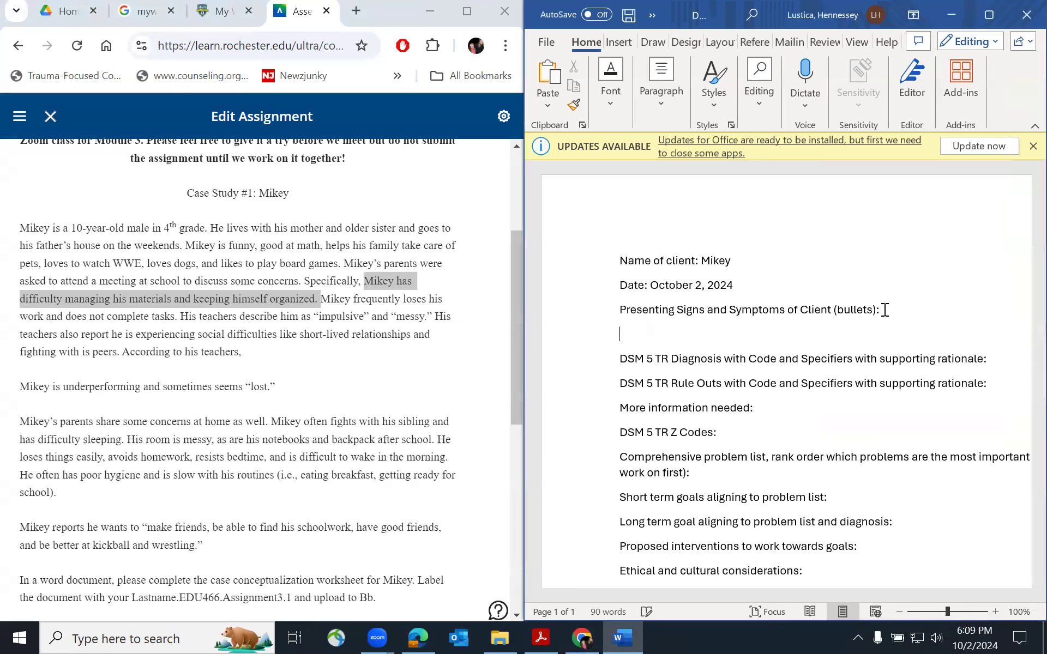
key("ctrl+v")
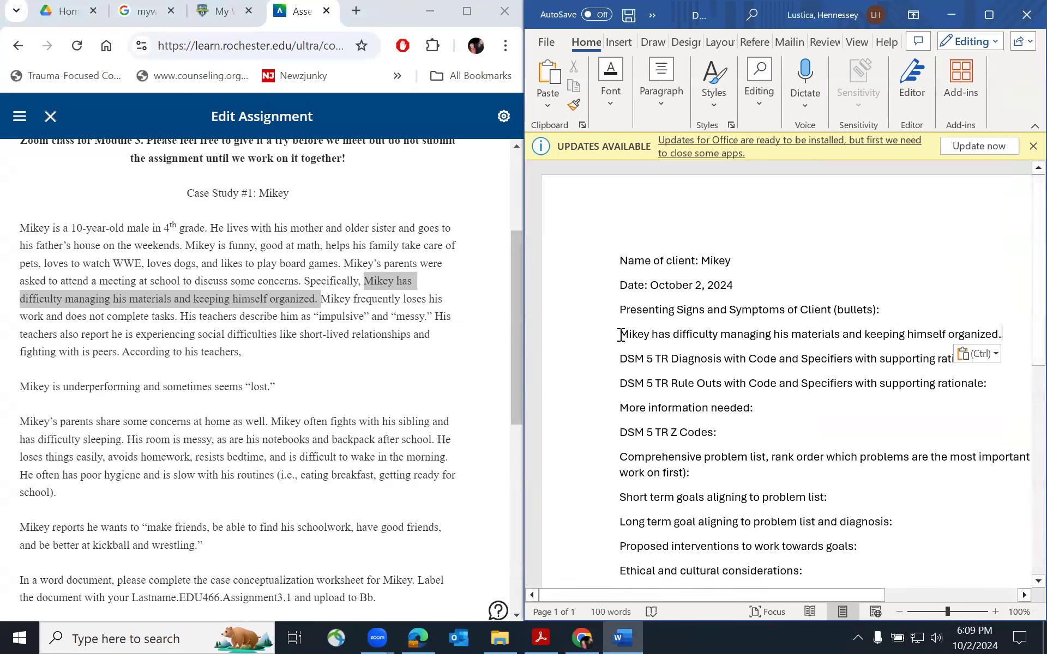
- Format the pasted symptom line about managing materials as a bullet
left_click(660, 104)
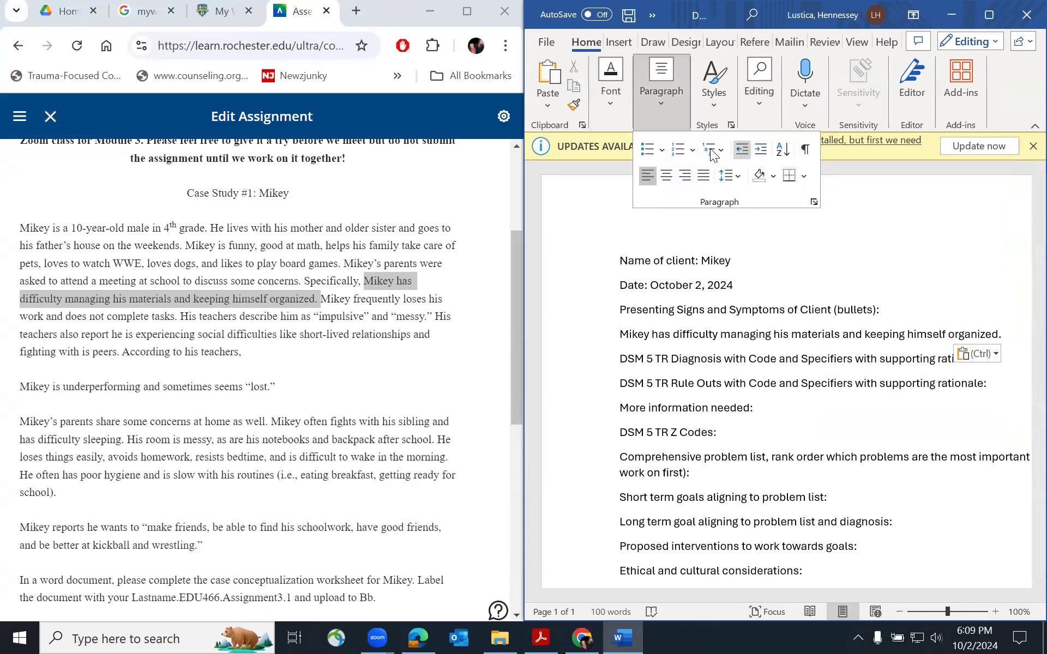
left_click(647, 153)
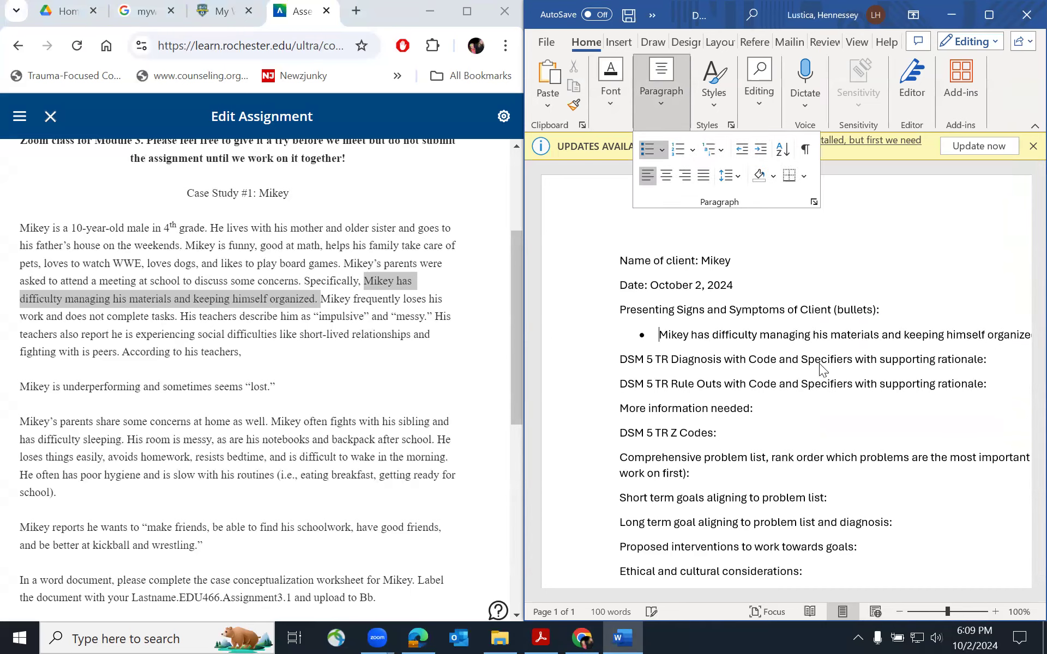
left_click(829, 400)
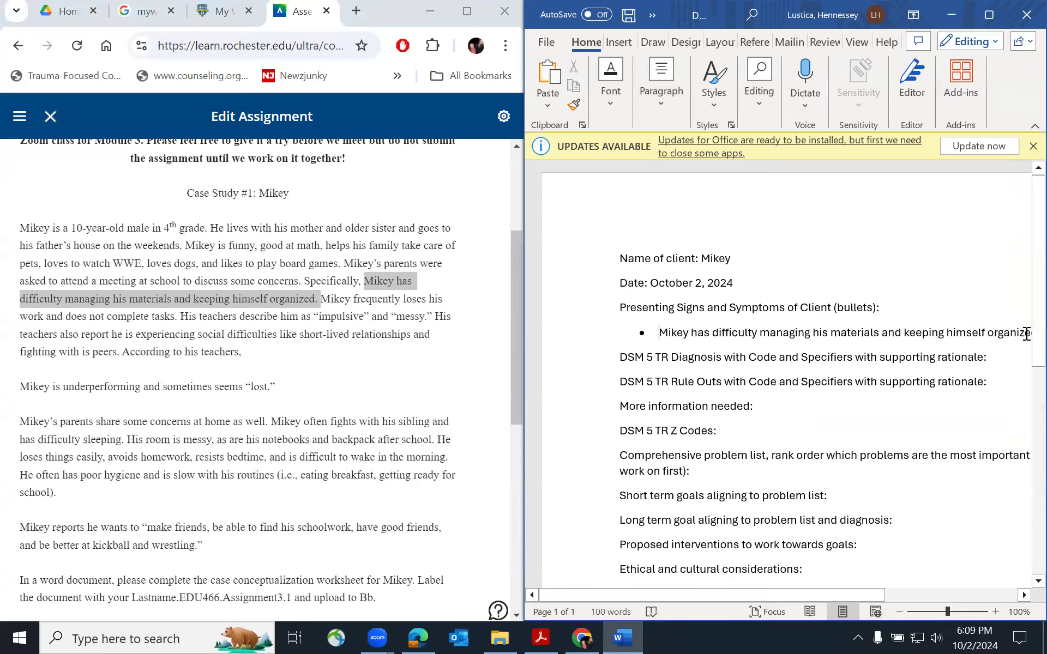
- Add the case study sentence about frequently losing work and not completing tasks as a second symptom bullet
left_click(398, 364)
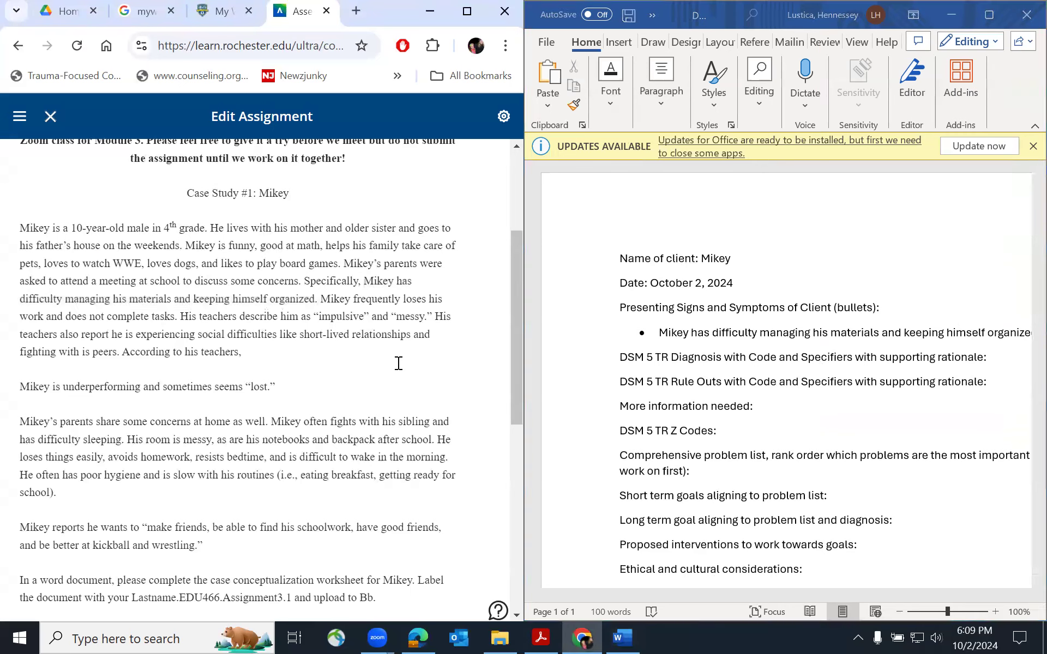
left_click_drag(330, 299, 320, 299)
left_click_drag(231, 318, 179, 318)
key("ctrl+c")
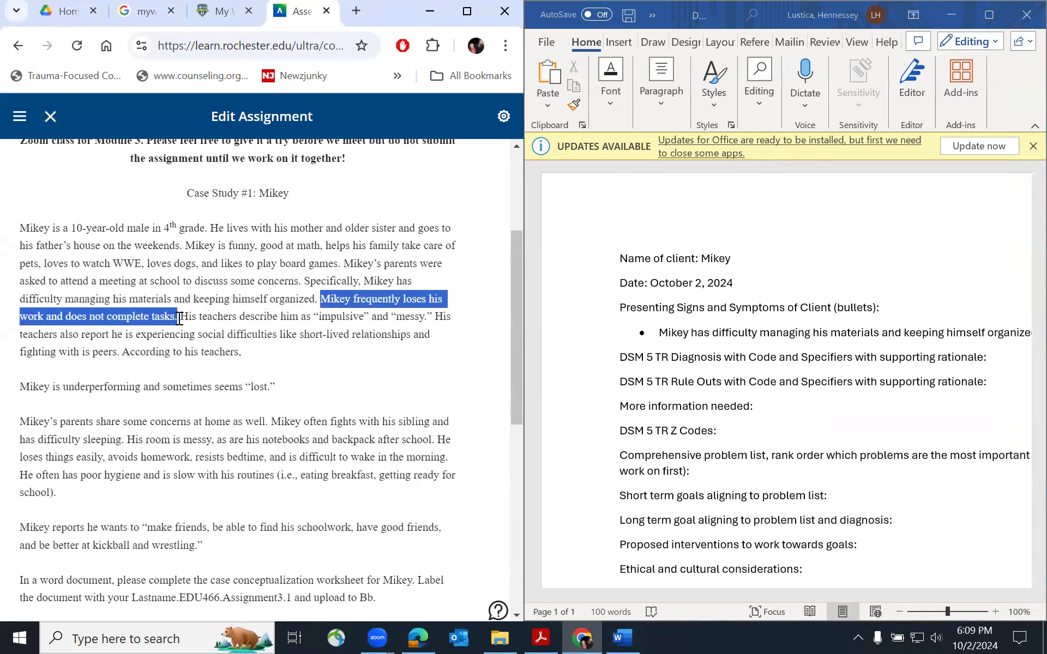
left_click(1007, 339)
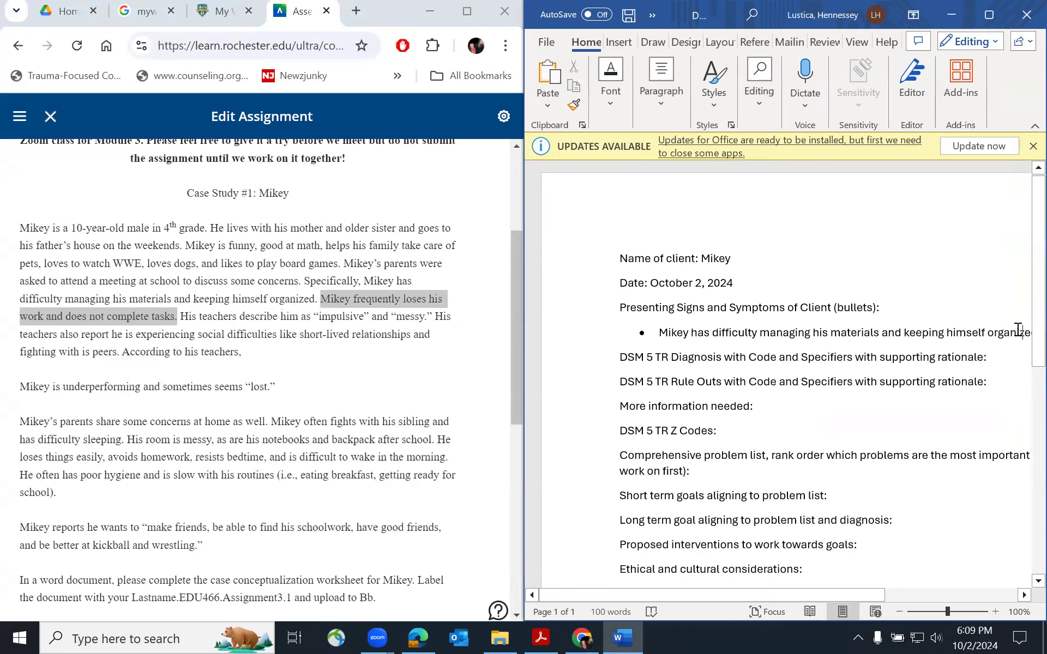
scroll(1018, 330, "right", 3)
key("Return")
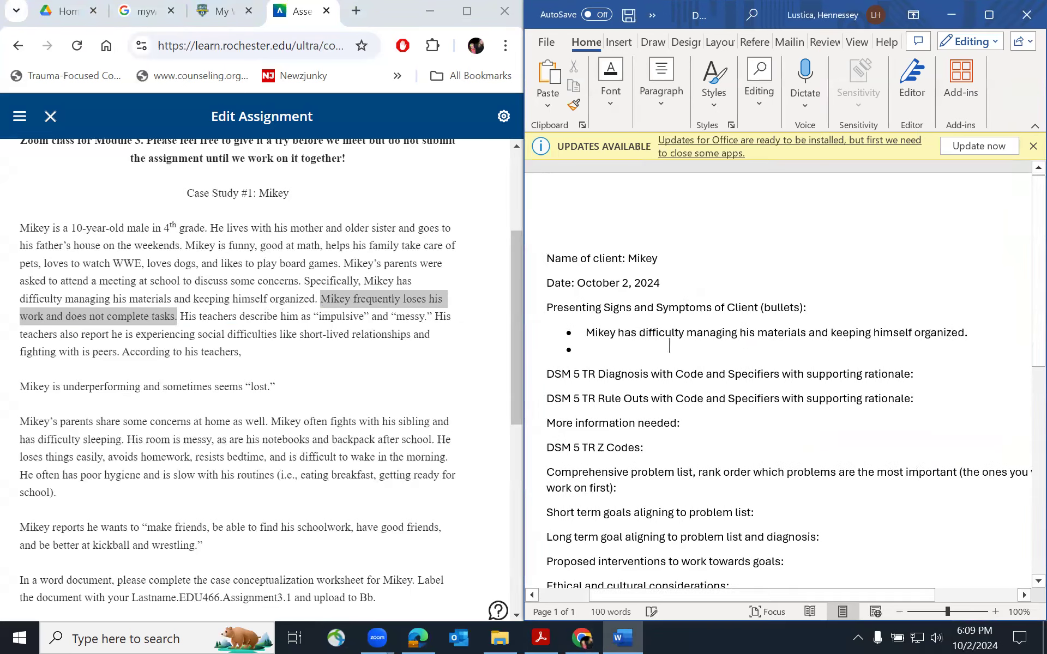
key("ctrl+v")
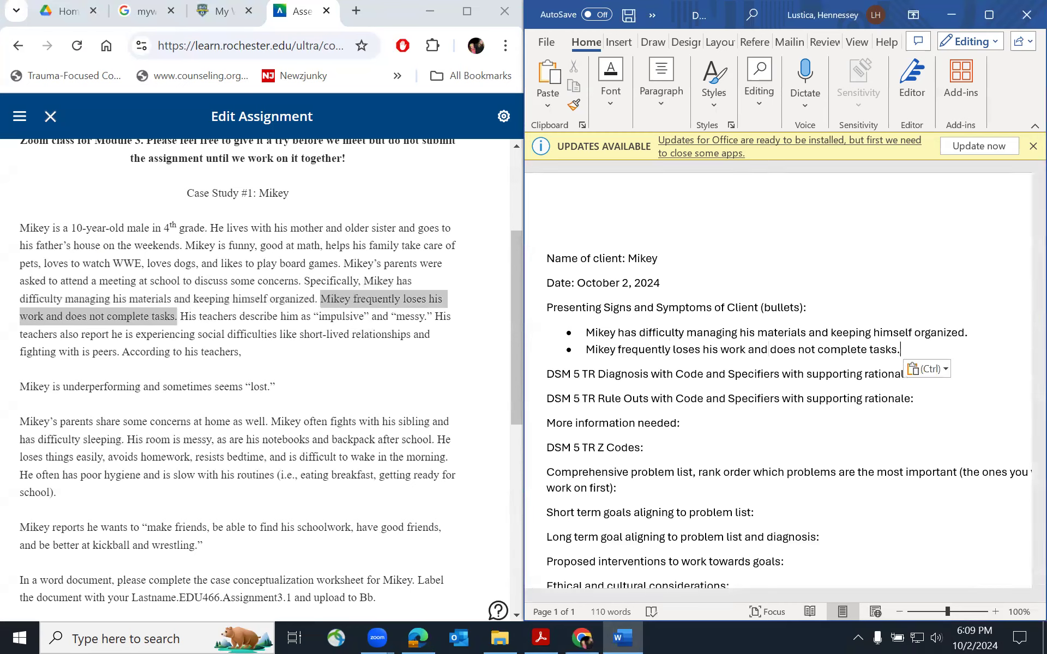
- Add the case study sentence "His teachers describe him as “impulsive” and “messy.”" as a third symptom bullet
key("Return")
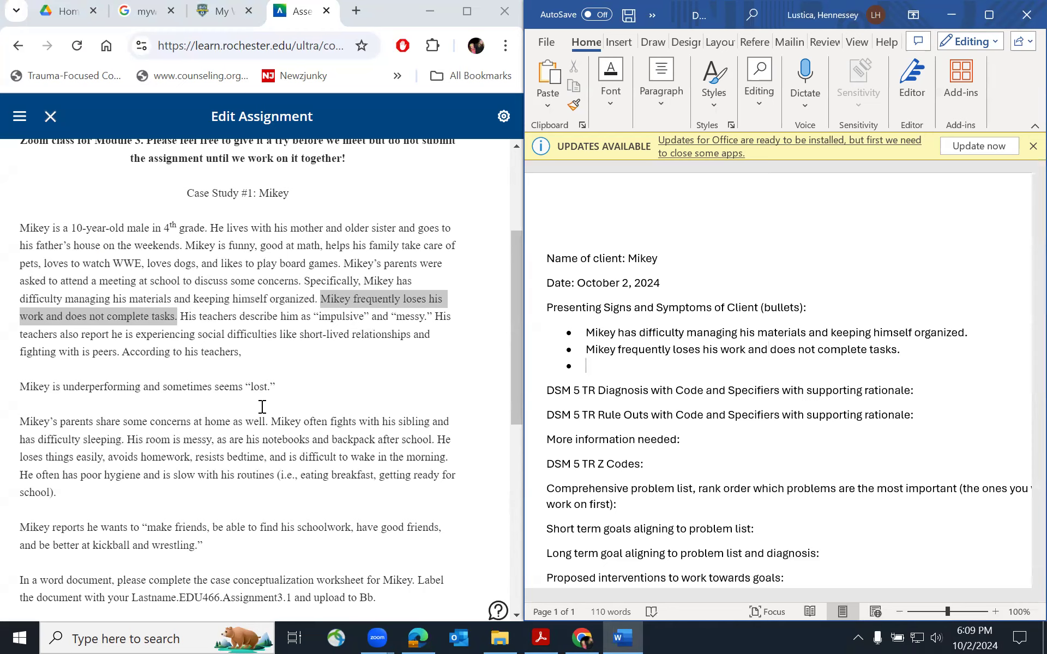
left_click(178, 315)
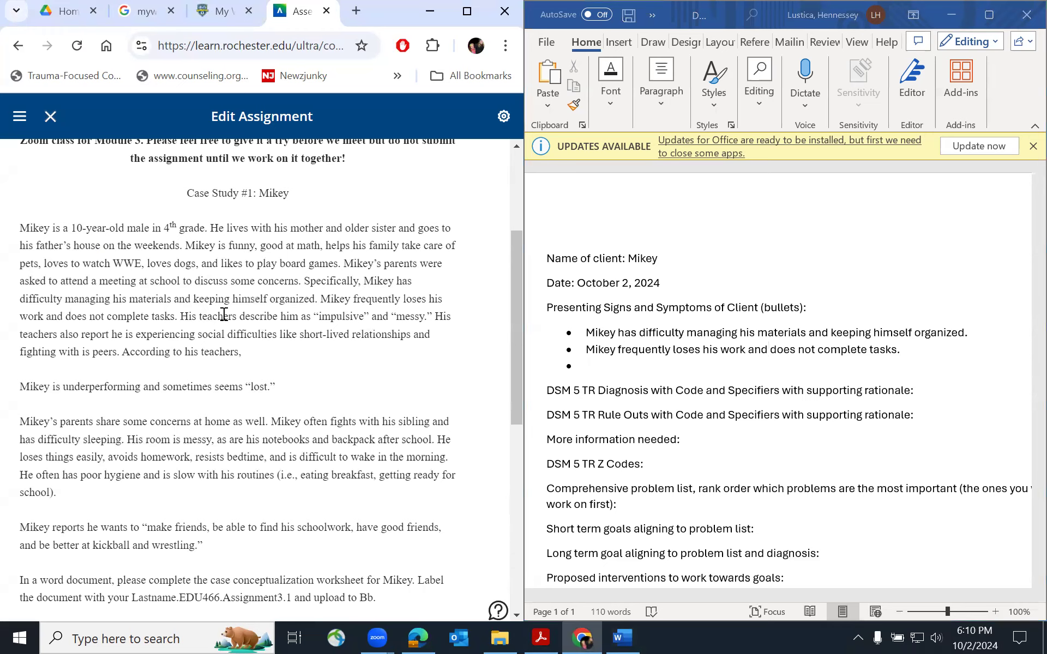
left_click_drag(180, 317, 432, 314)
key("ctrl+c")
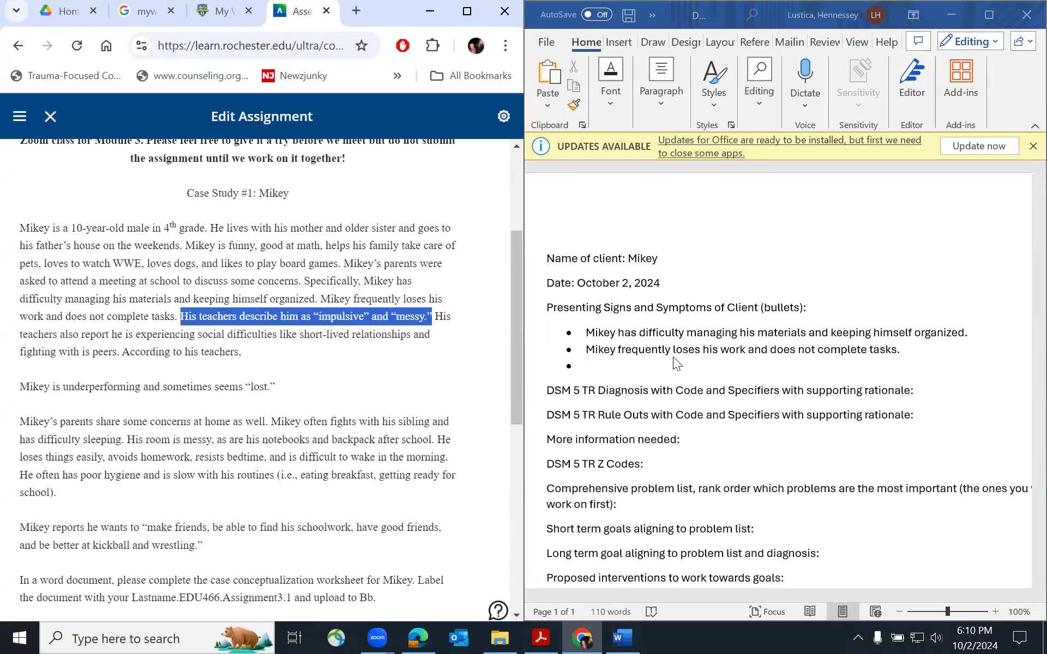
left_click(599, 364)
key("ctrl+v")
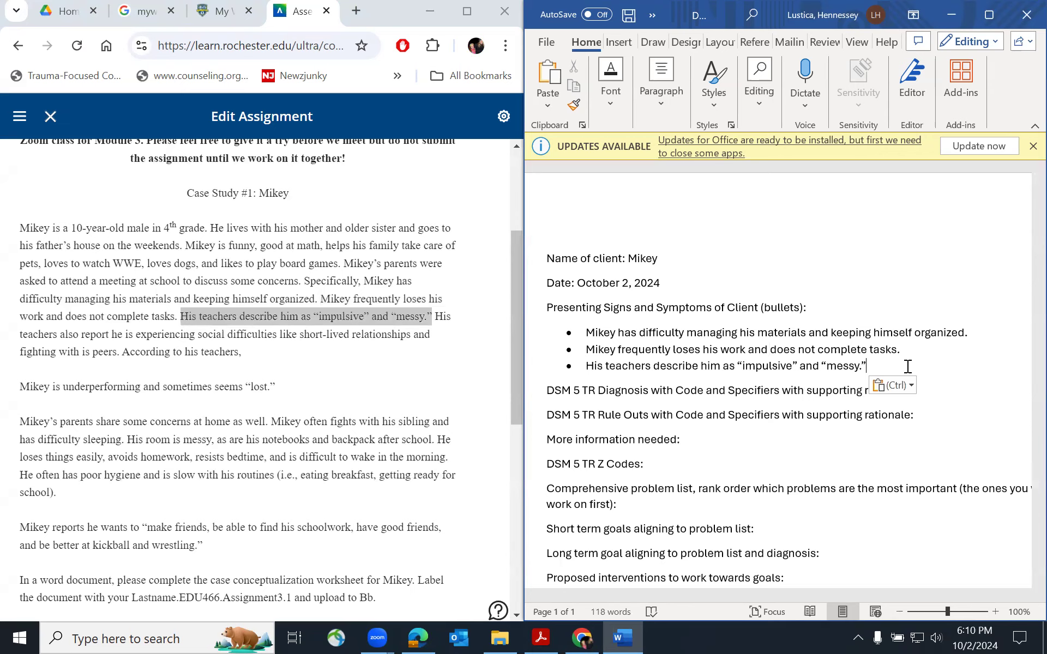
- Add "His teachers also report he is experiencing social difficulties" from the case study as a fourth symptom bullet
key("Return")
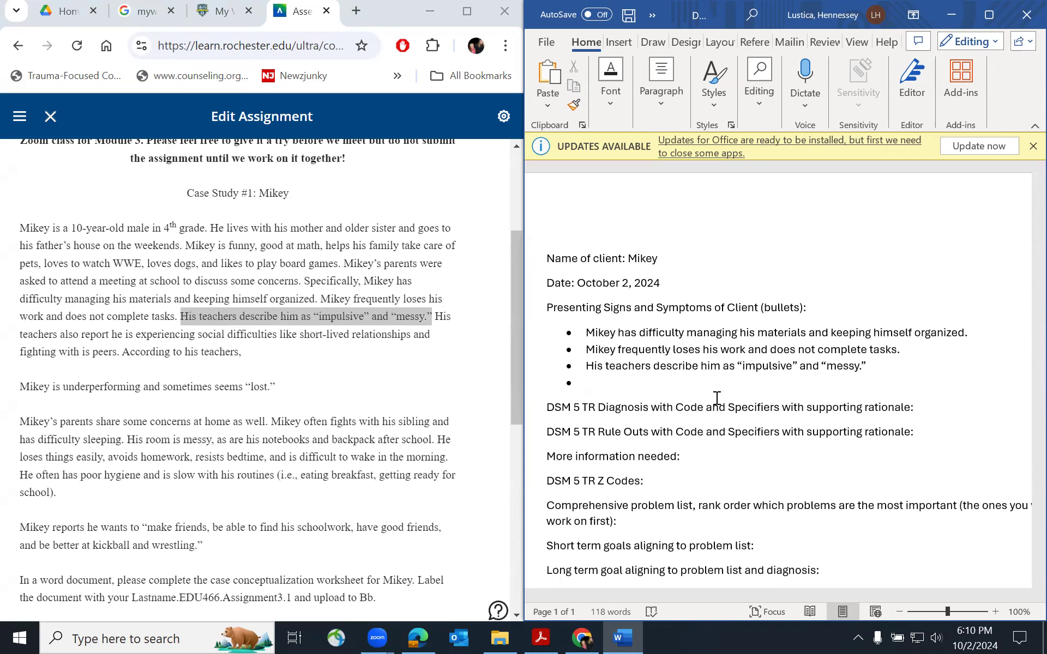
left_click(254, 421)
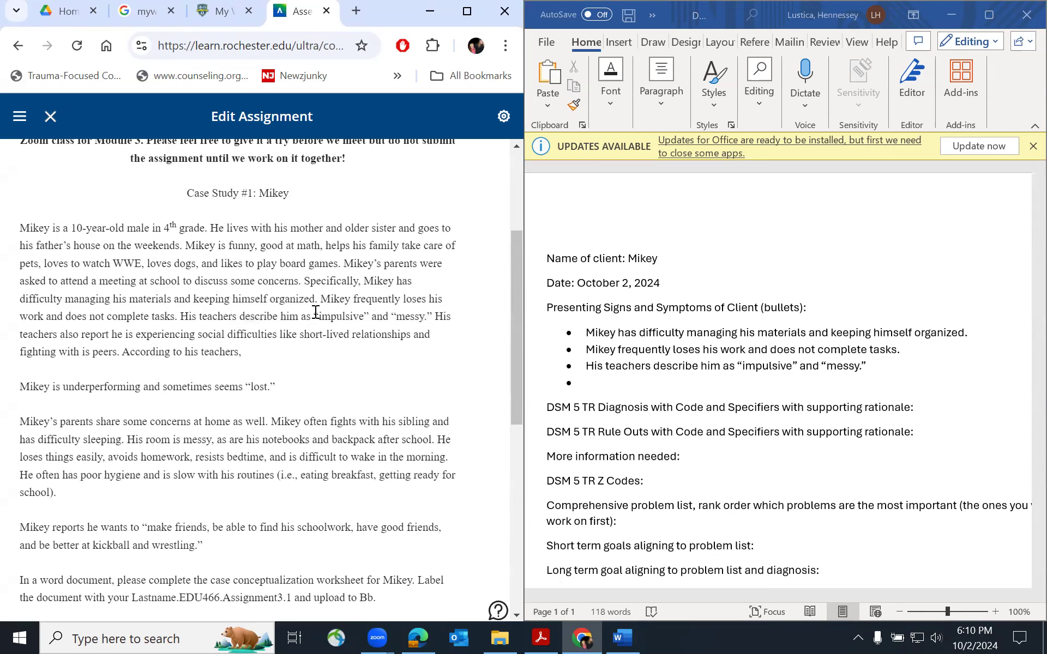
left_click_drag(436, 313, 277, 335)
key("ctrl+c")
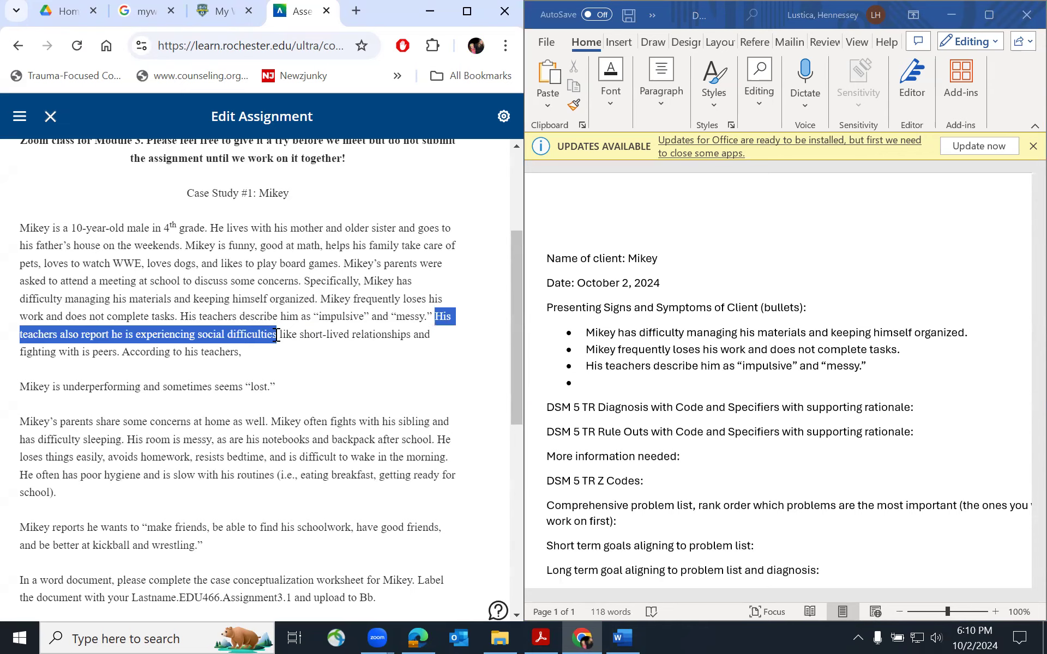
left_click(590, 378)
key("ctrl+v")
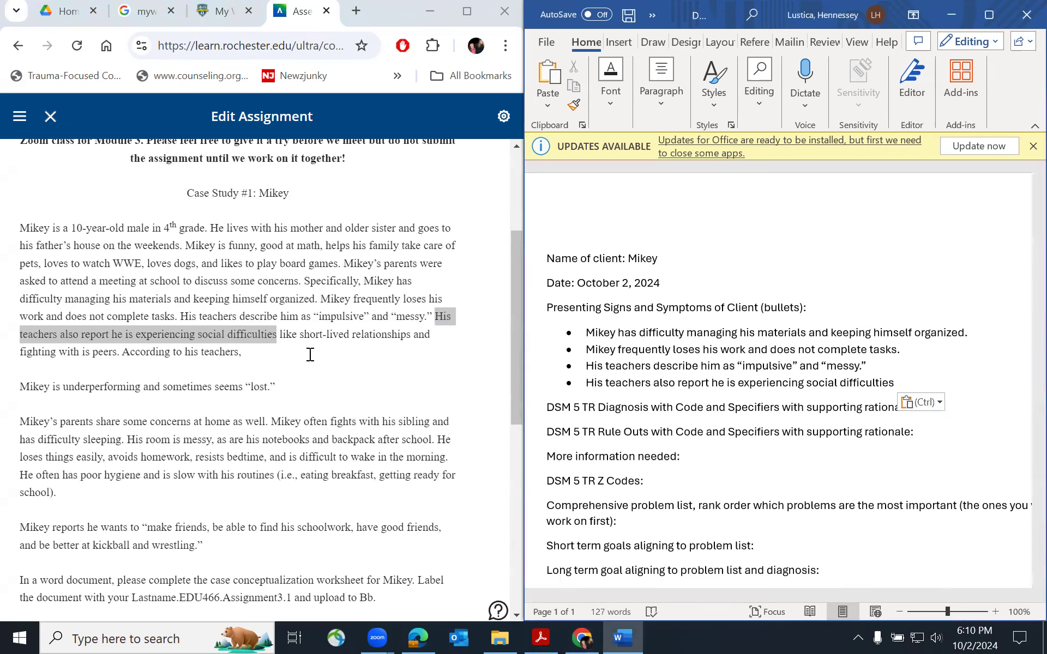
left_click(277, 334)
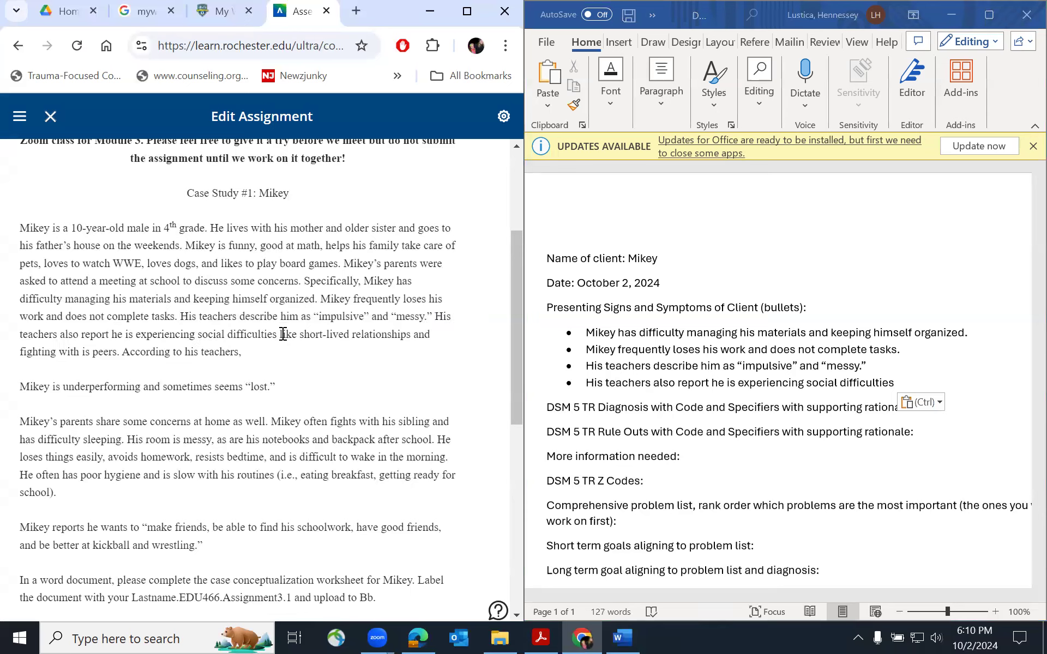
- Extend the social difficulties bullet with "like short-lived relationships and fighting with is peers." from the case study
left_click_drag(282, 334, 121, 352)
key("ctrl+c")
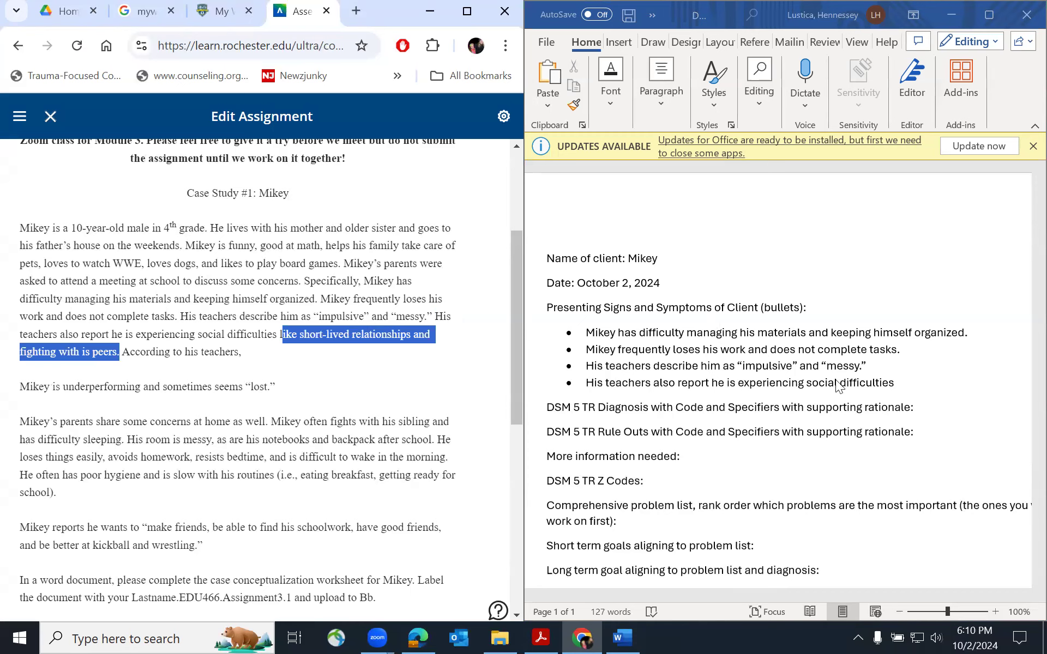
left_click(904, 383)
key("ctrl+v")
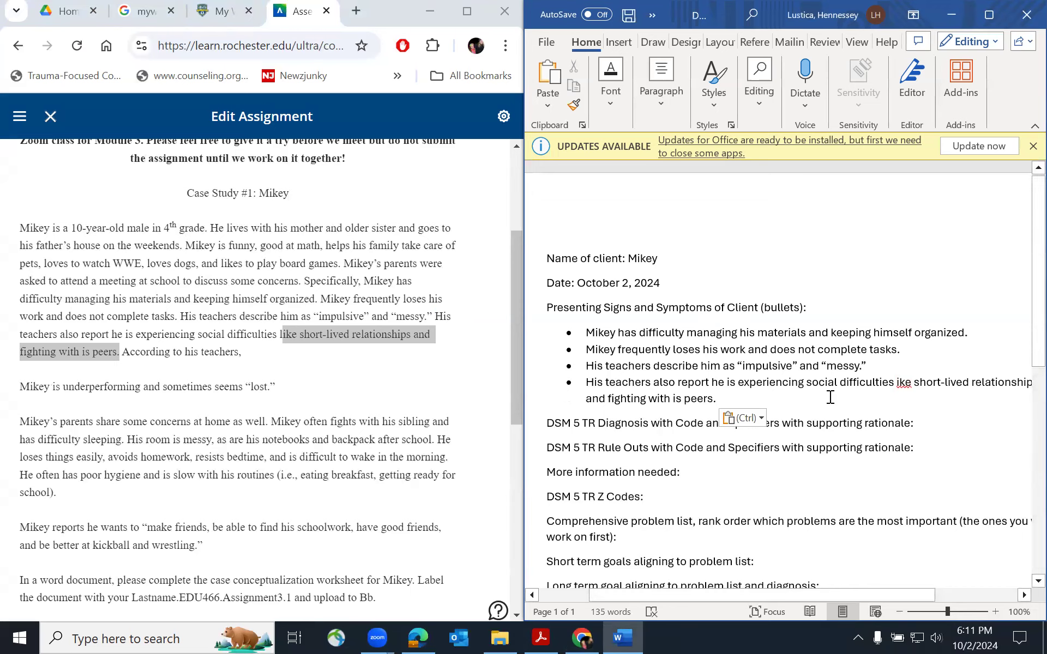
left_click(897, 381)
type("l")
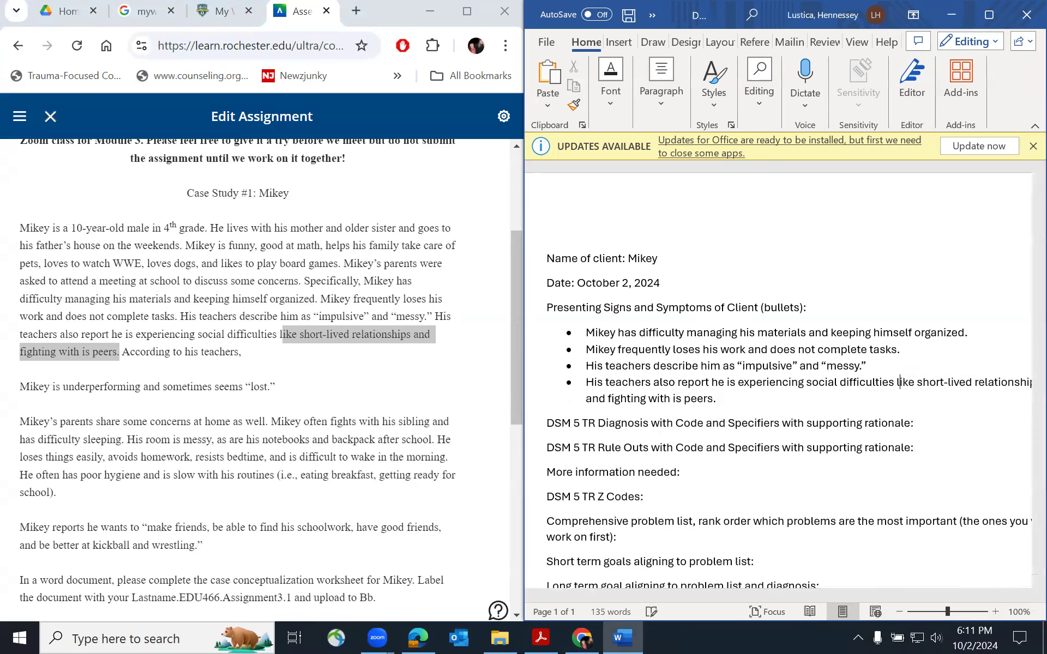
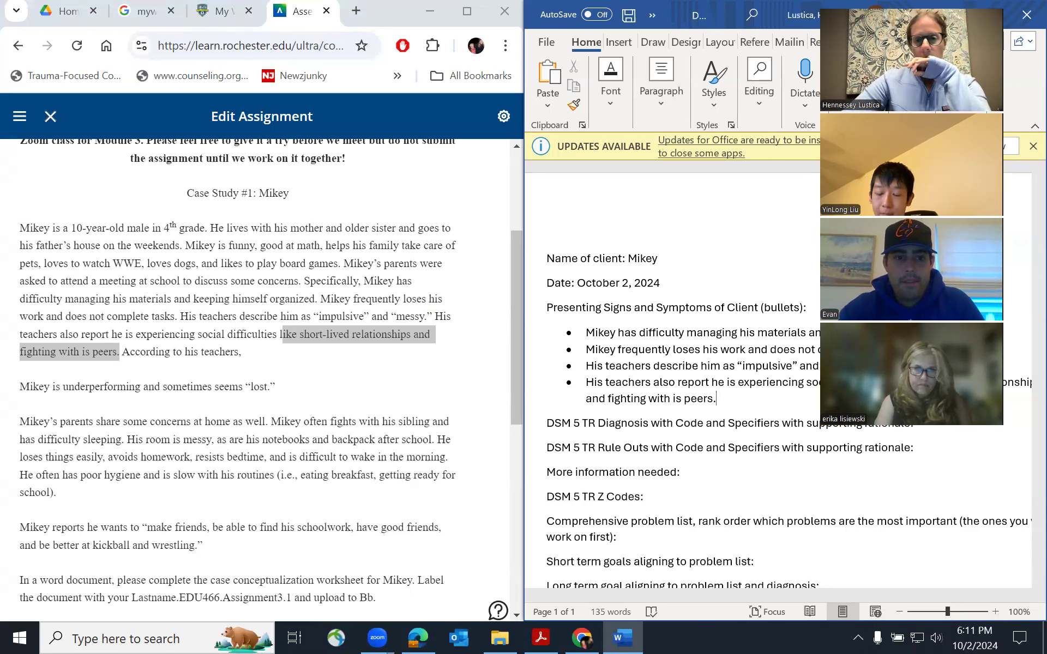
- Add the case study sentence about underperforming and sometimes seeming “lost” as a fifth symptom bullet
key("Return")
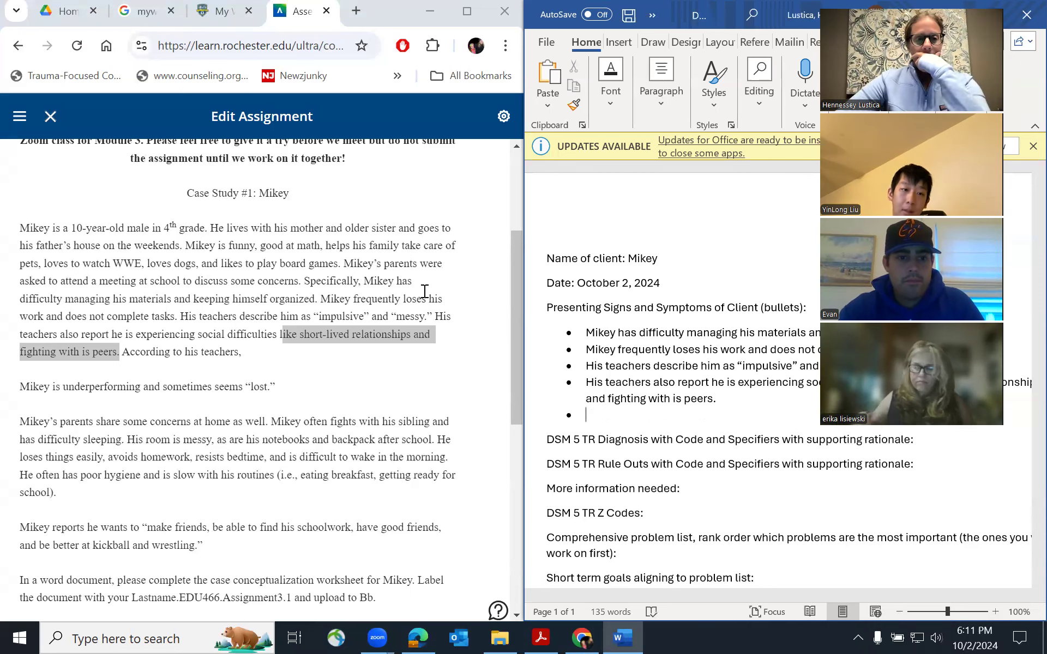
left_click(392, 500)
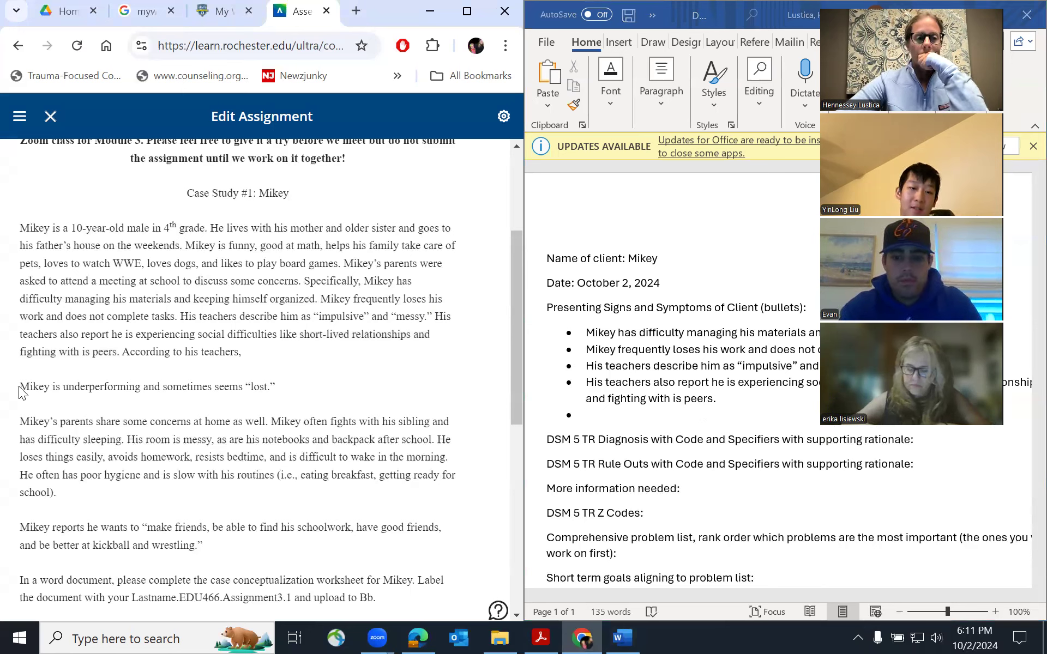
mouse_move(21, 388)
left_mouse_down()
mouse_move(194, 400)
mouse_move(296, 376)
mouse_move(254, 390)
mouse_move(15, 403)
mouse_move(24, 367)
left_mouse_up()
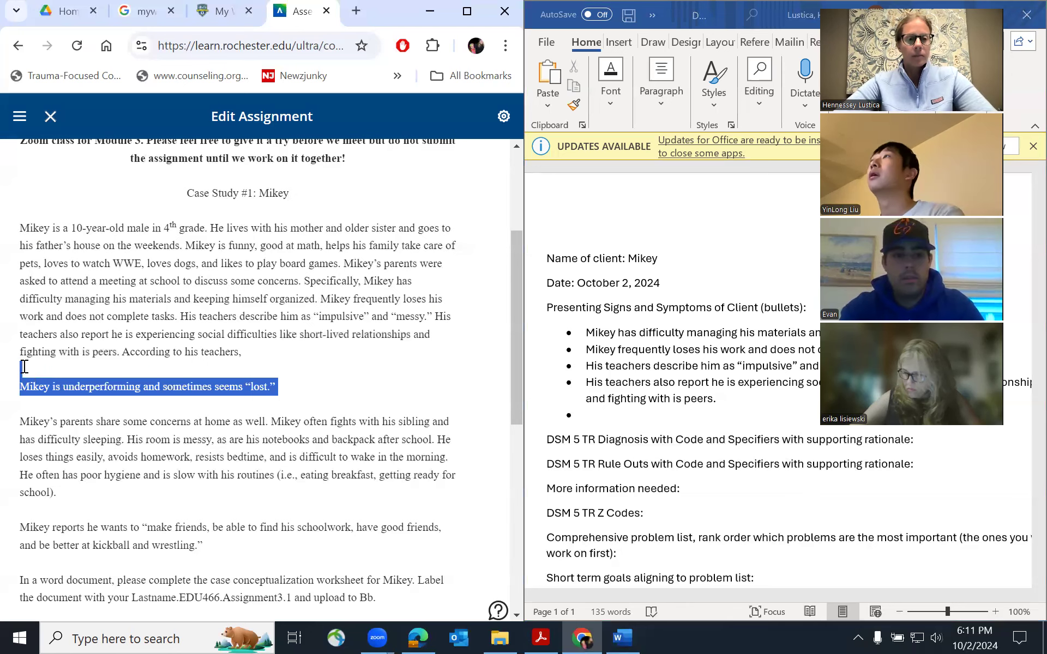
left_click(24, 366)
left_click_drag(169, 375, 279, 388)
key("ctrl+c")
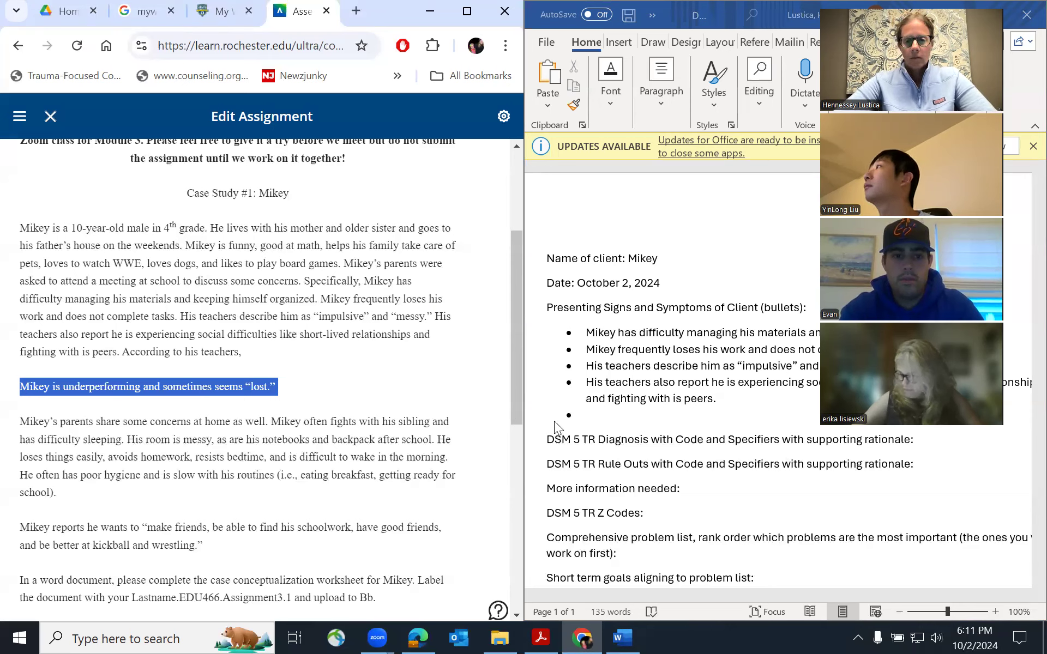
left_click(601, 419)
key("ctrl+v")
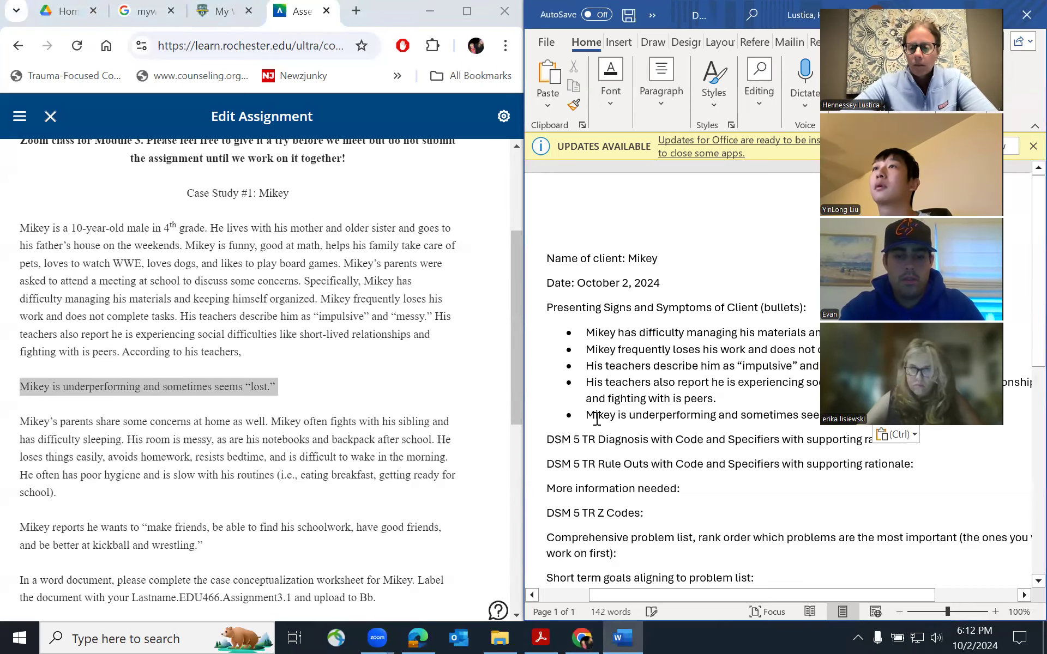
- Add a sixth symptom bullet stating that the client's parents report "often fights with his sibling and has difficulty sleeping."
key("Return")
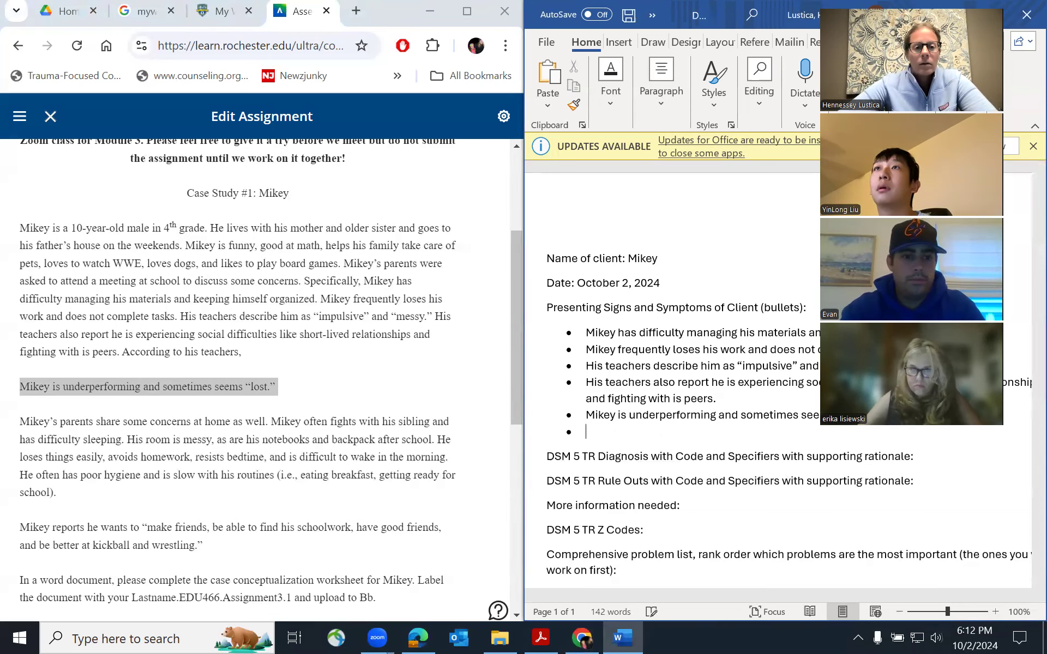
left_click(234, 499)
scroll(234, 499, "down", 1)
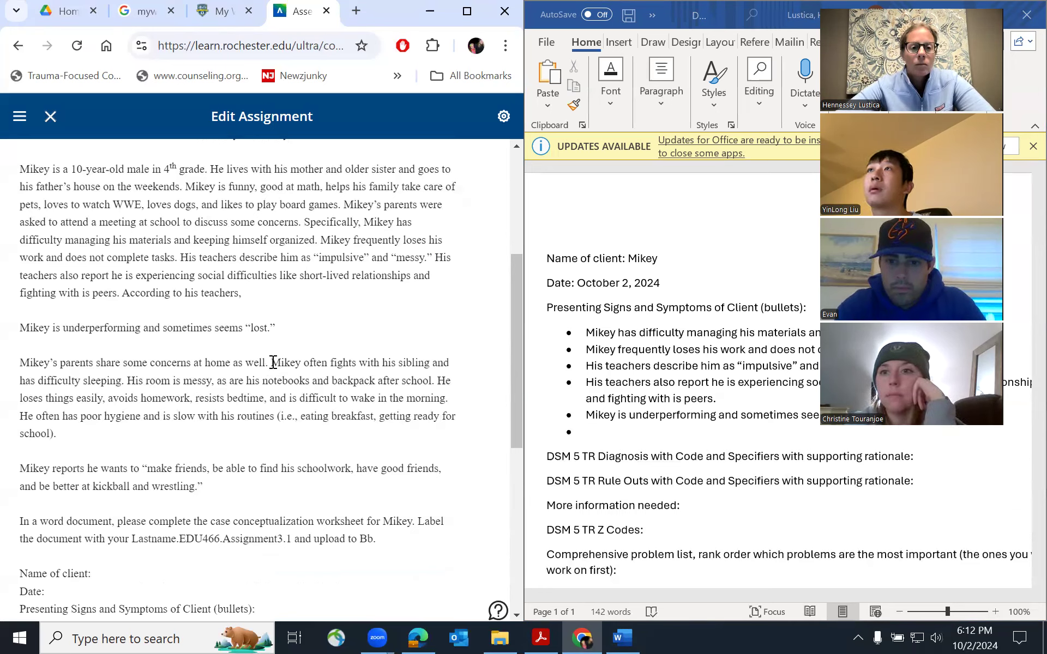
left_click(598, 434)
type("Mikey;s")
key("BackSpace")
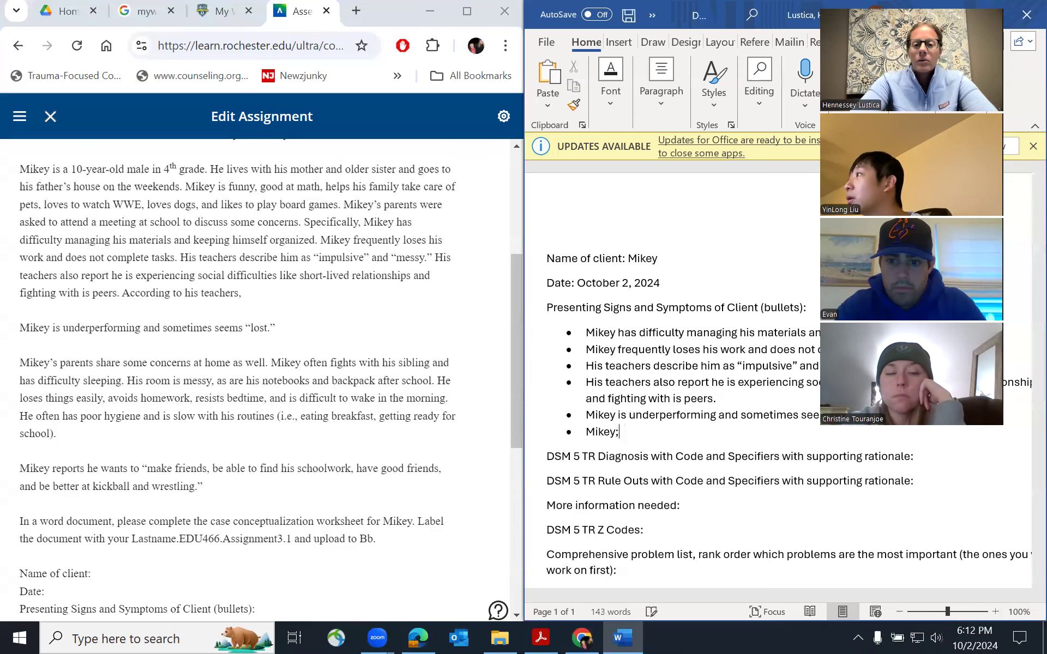
type("s parents ")
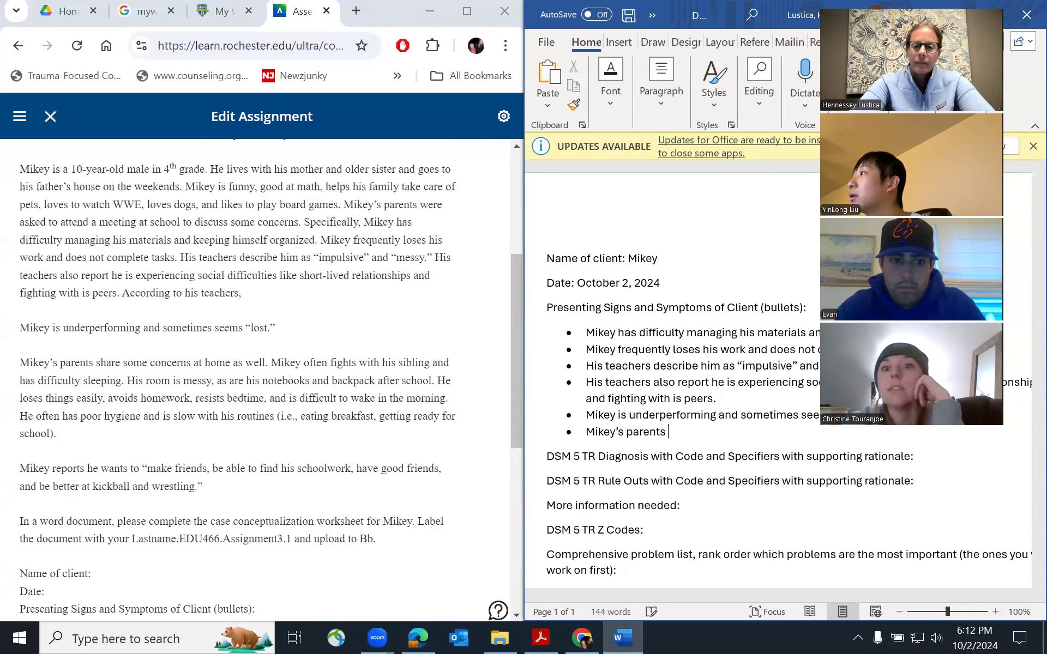
type("report")
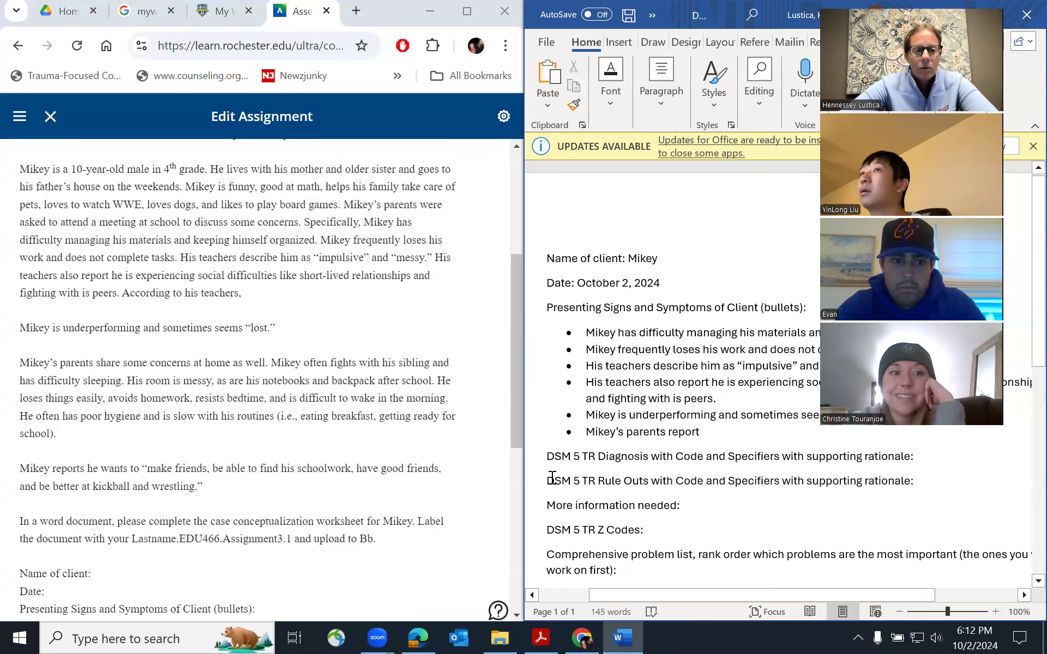
left_click(283, 456)
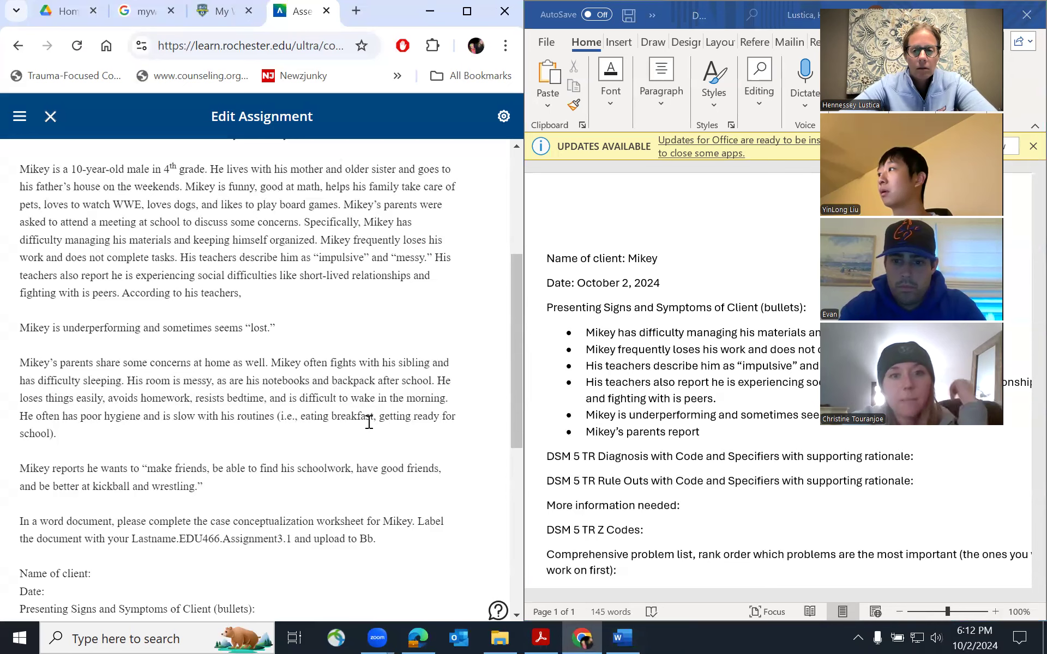
left_click_drag(304, 363, 124, 375)
key("ctrl+c")
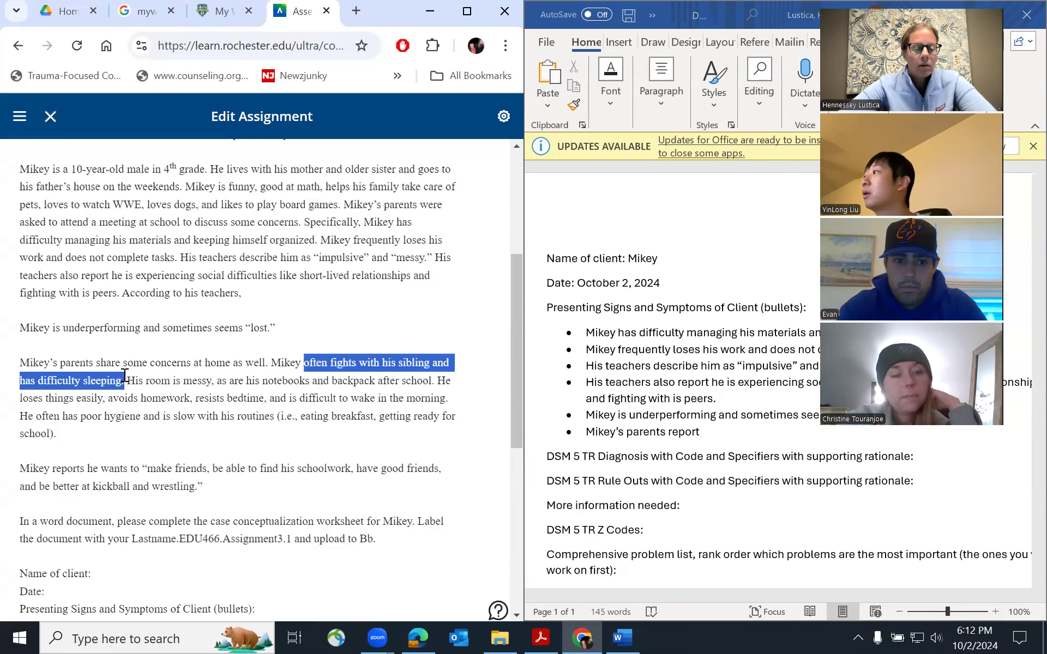
left_click(709, 427)
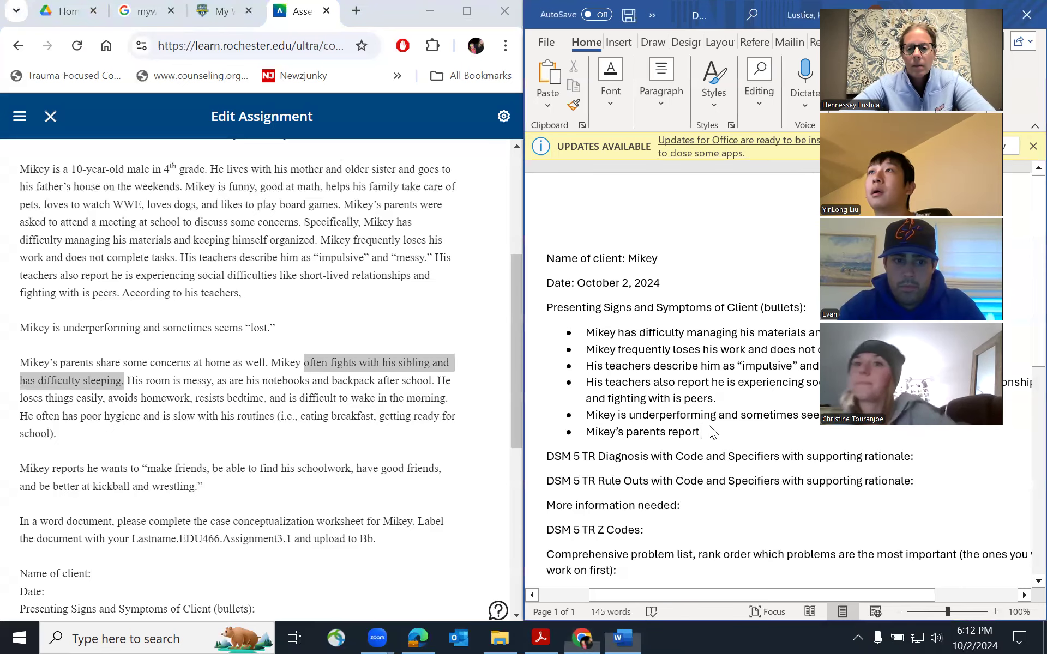
key("ctrl+v")
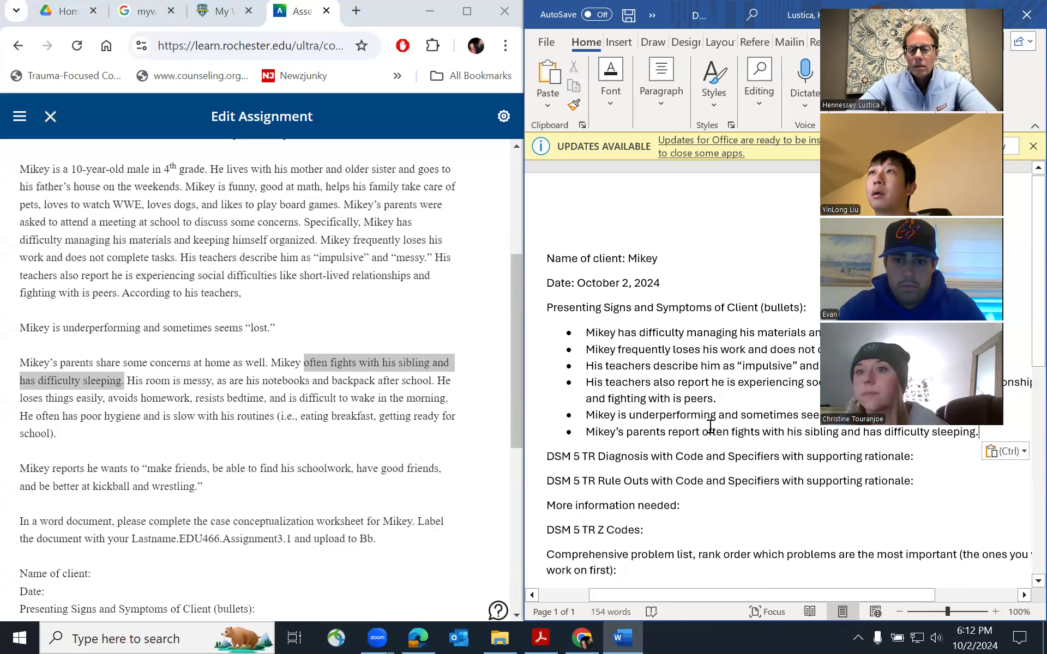
- Add a seventh symptom bullet stating that the client's parents report "that his room is messy and his notebooks and backpack."
key("Return")
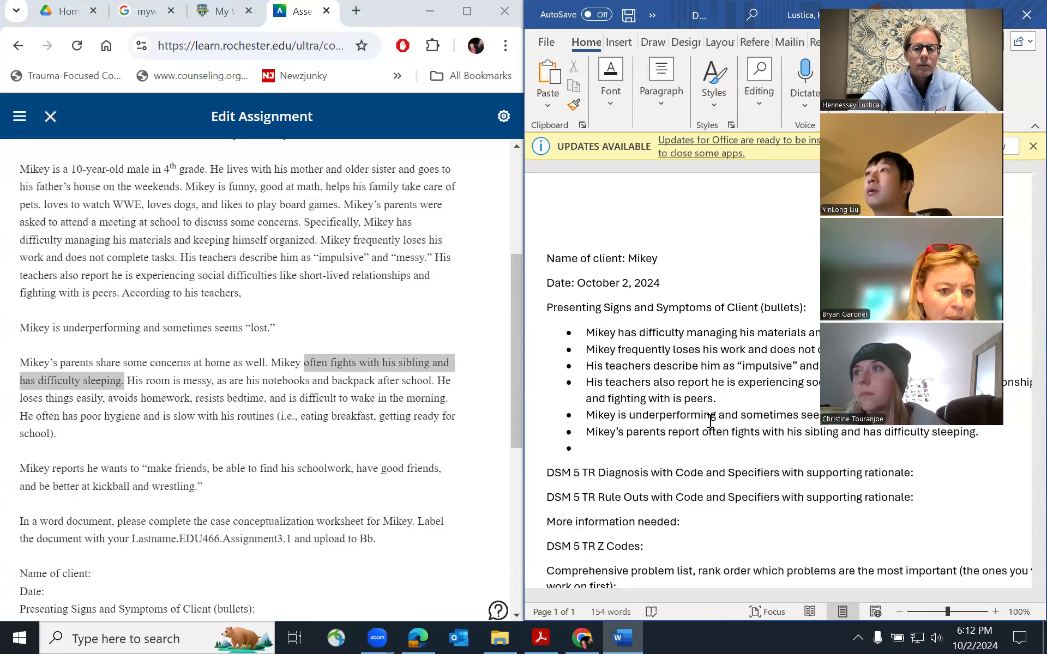
type("Mikey'")
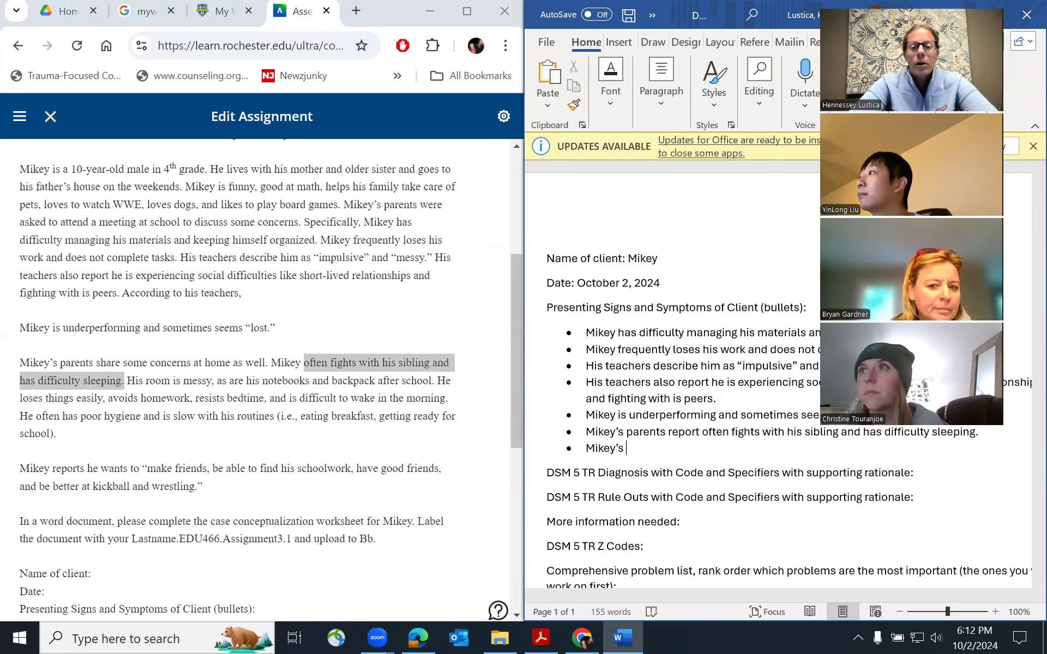
type("s parents repor")
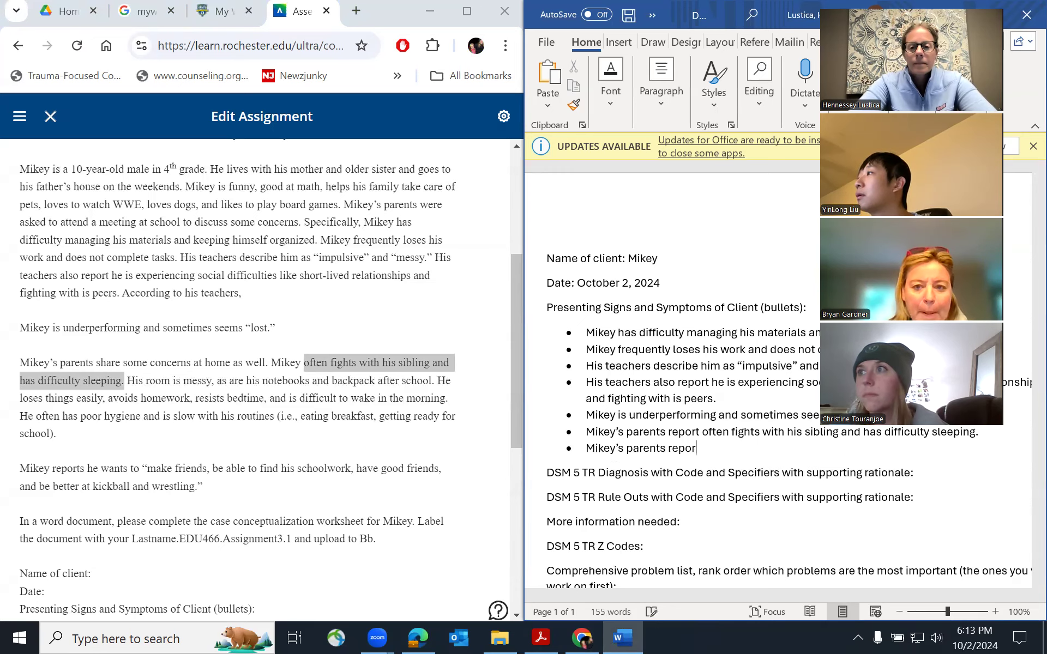
type("t that his room")
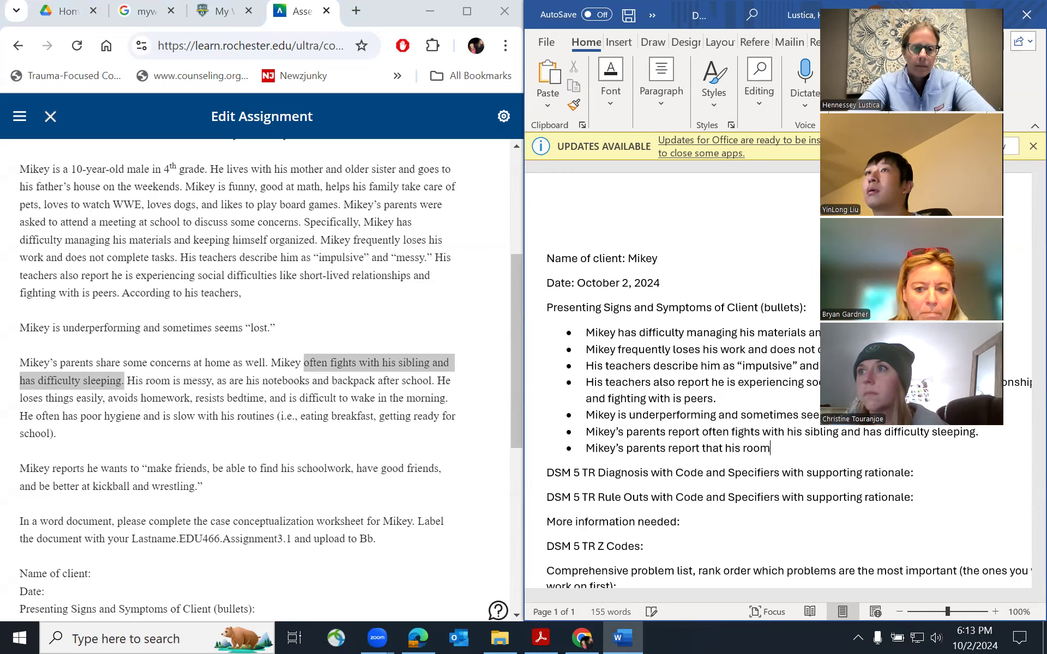
type(" is messy and h")
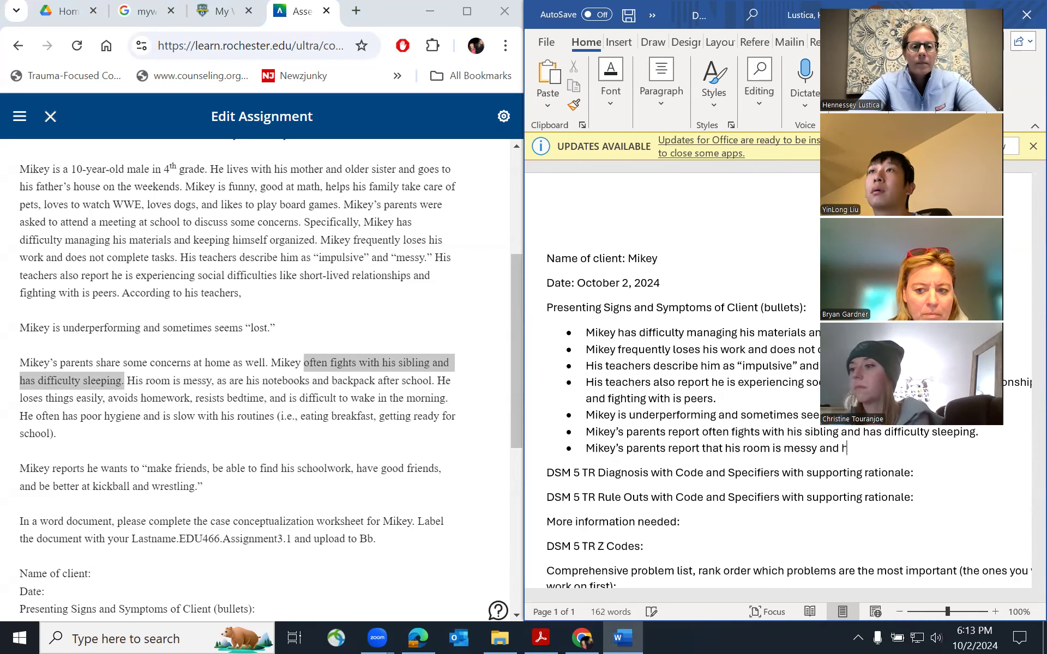
type("is hotebooks and backpack.")
- Add an eighth bullet: parents report he "loses things easily, avoids homework, resists bedtime, and is difficult to wake in the morning."
key("Return")
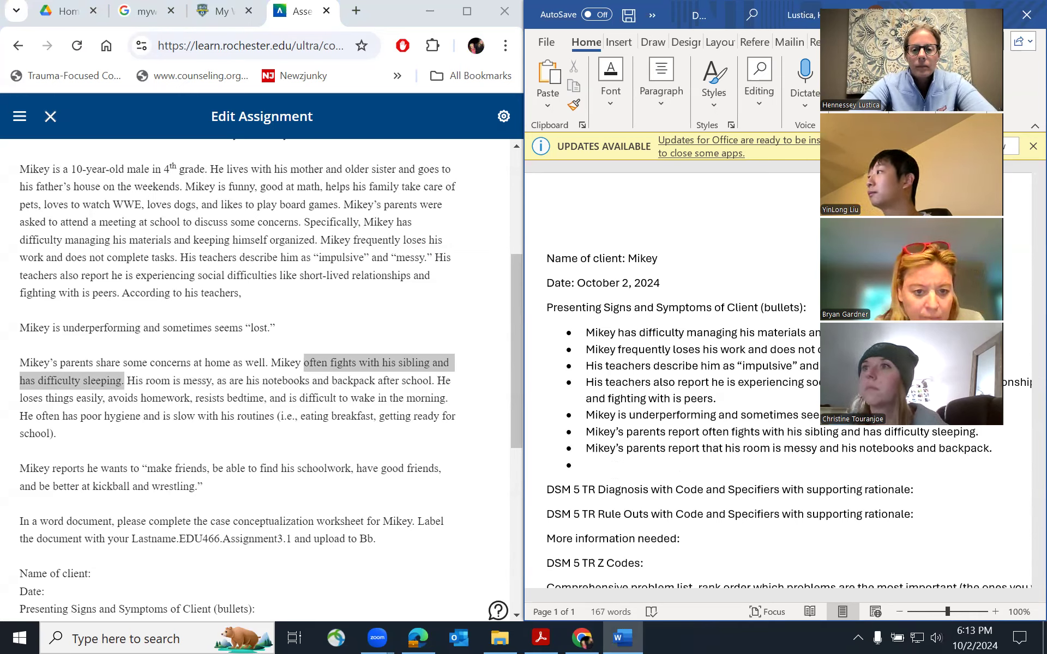
type("Mikey's parents report he")
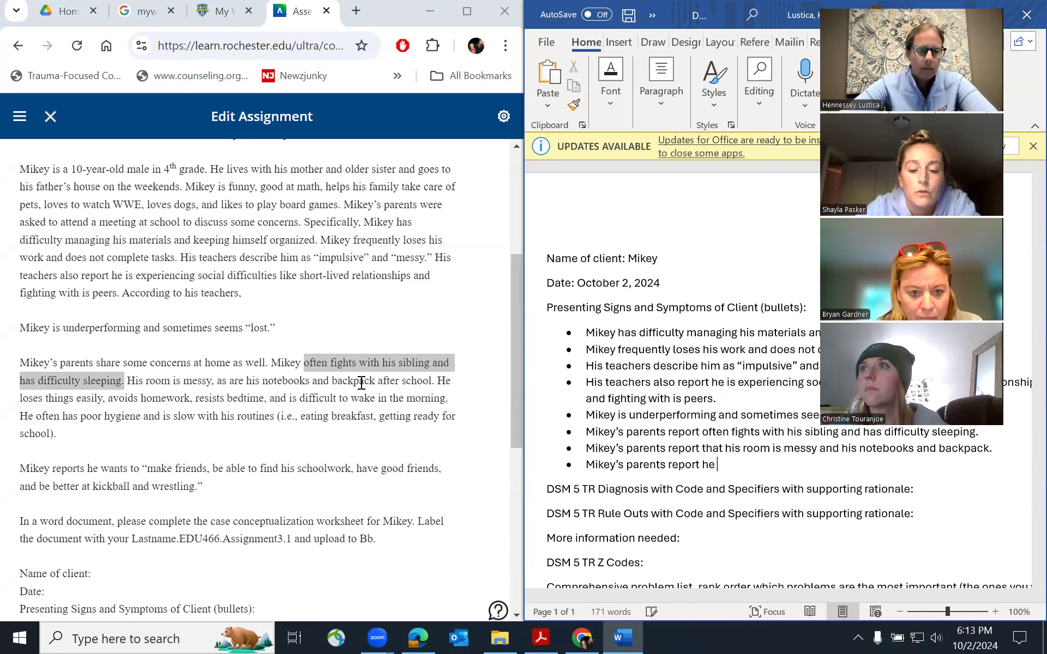
left_click(58, 405)
left_click_drag(22, 399, 455, 400)
left_click(727, 460)
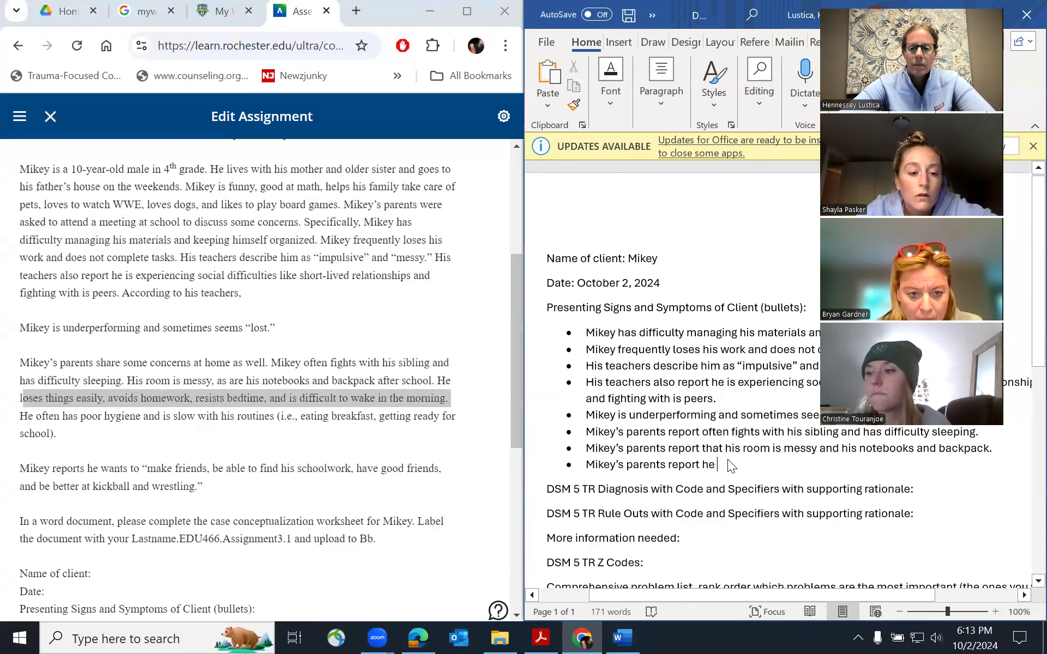
type("loses things easily, avoids homework, resists bedtime, and is difficult to wake in the morning.")
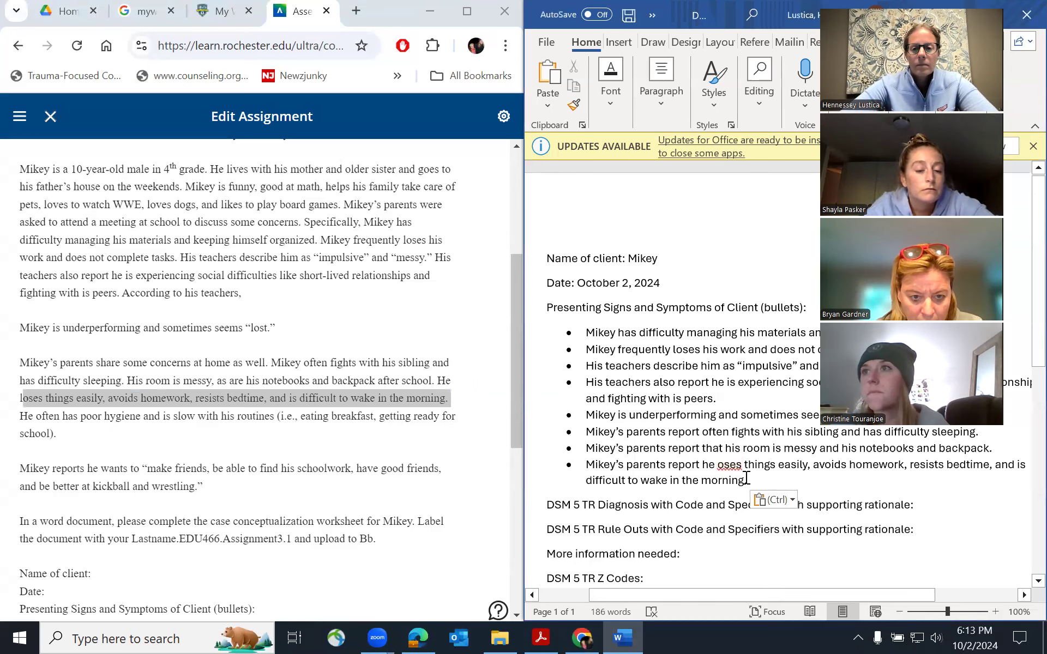
right_click(719, 469)
left_click(734, 411)
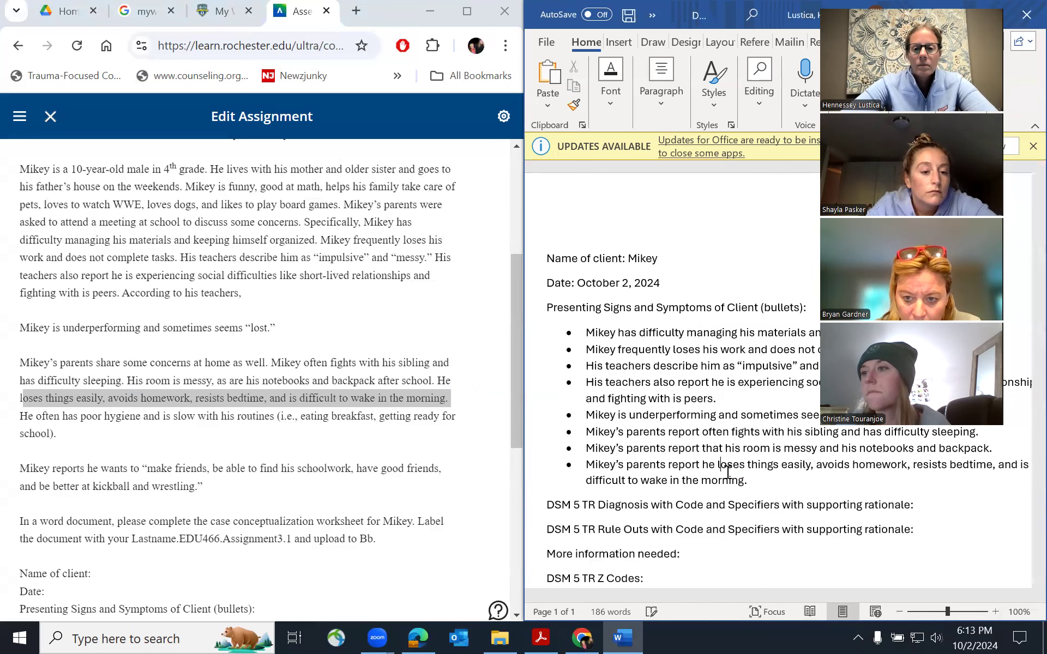
- Add a ninth symptom bullet stating that the client's parents report "He often has poor hygiene and is slow with his routines."
key("Return")
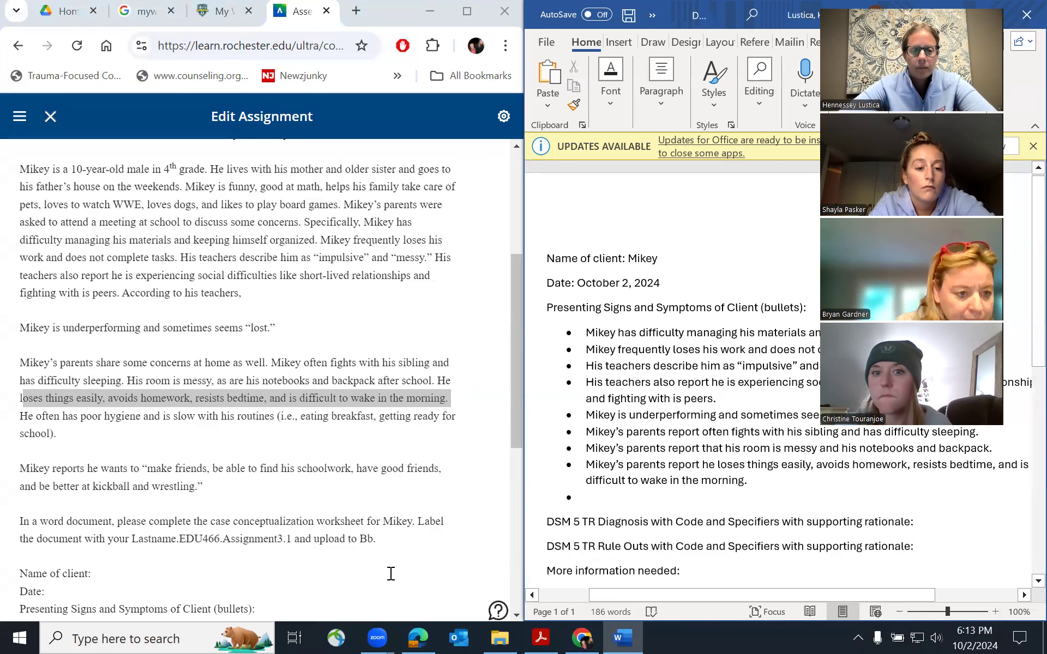
left_click(316, 539)
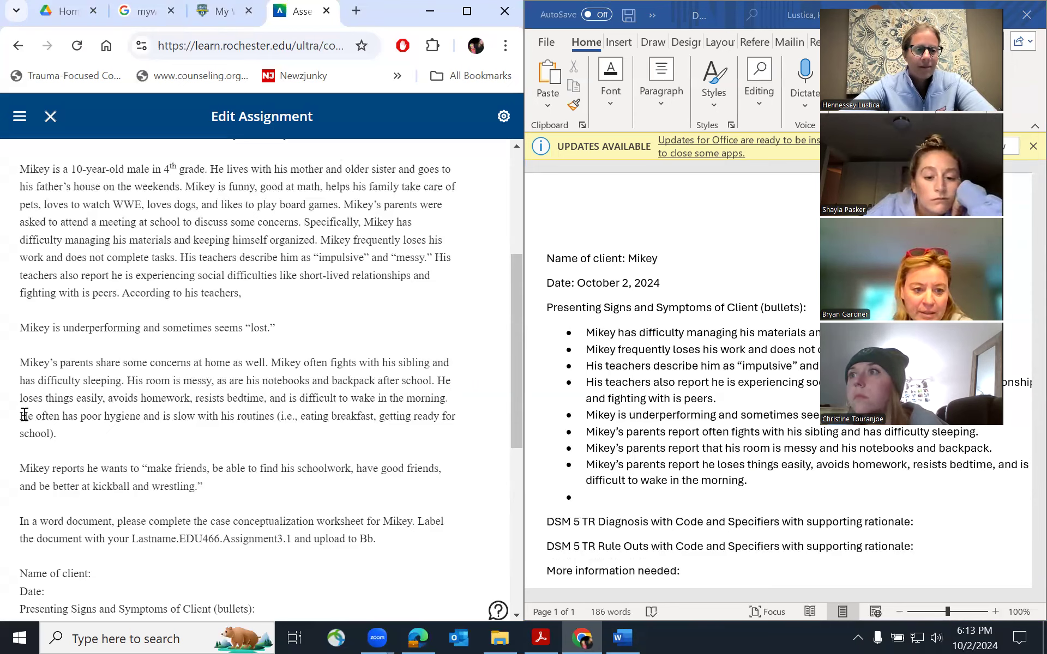
left_click_drag(24, 416, 275, 416)
key("ctrl+c")
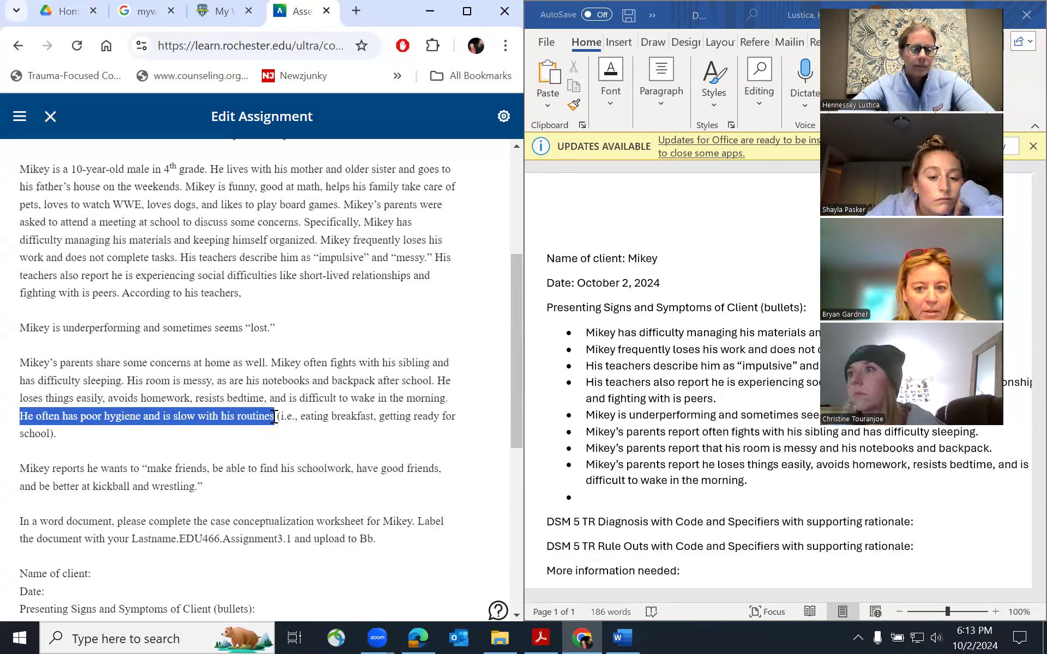
left_click(592, 496)
type("Mikey's parents repor")
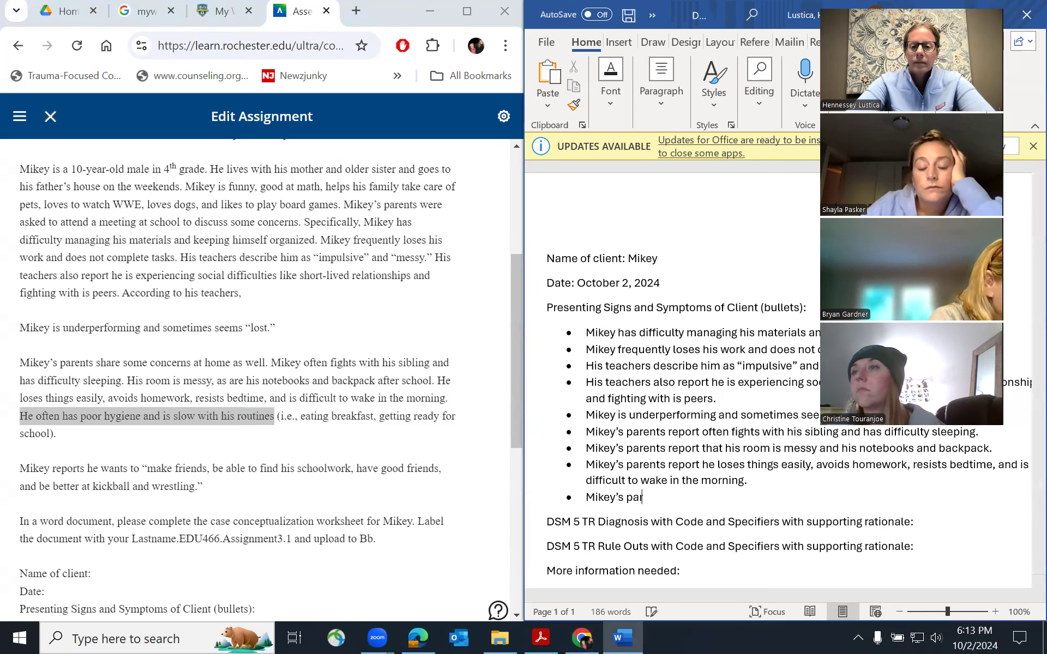
type("t")
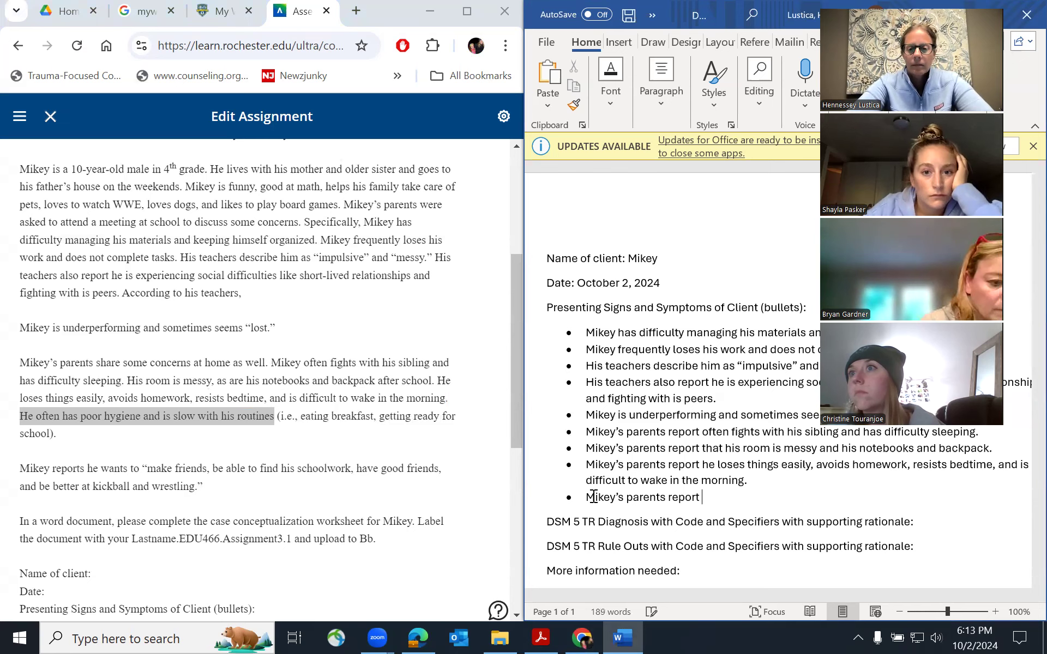
key("ctrl+v")
type(".")
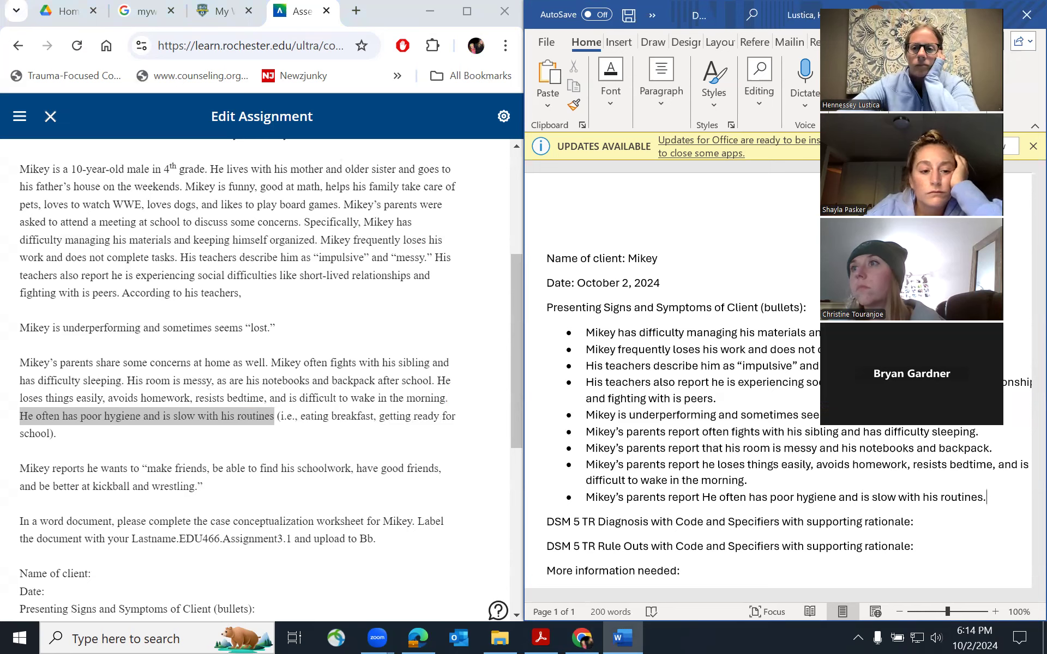
left_click(295, 448)
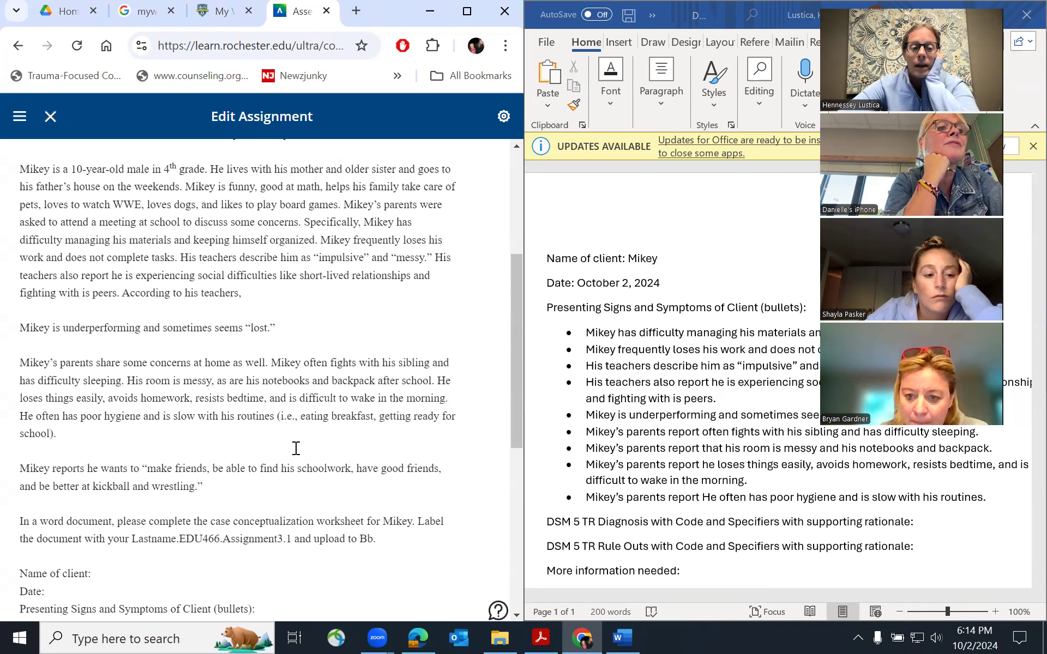
- Add a tenth bullet copying the client's wish to "make friends, be able to find his schoolwork, have good friends, and be better at kickball and wrestling."
double_click(25, 468)
left_click(169, 486, "shift")
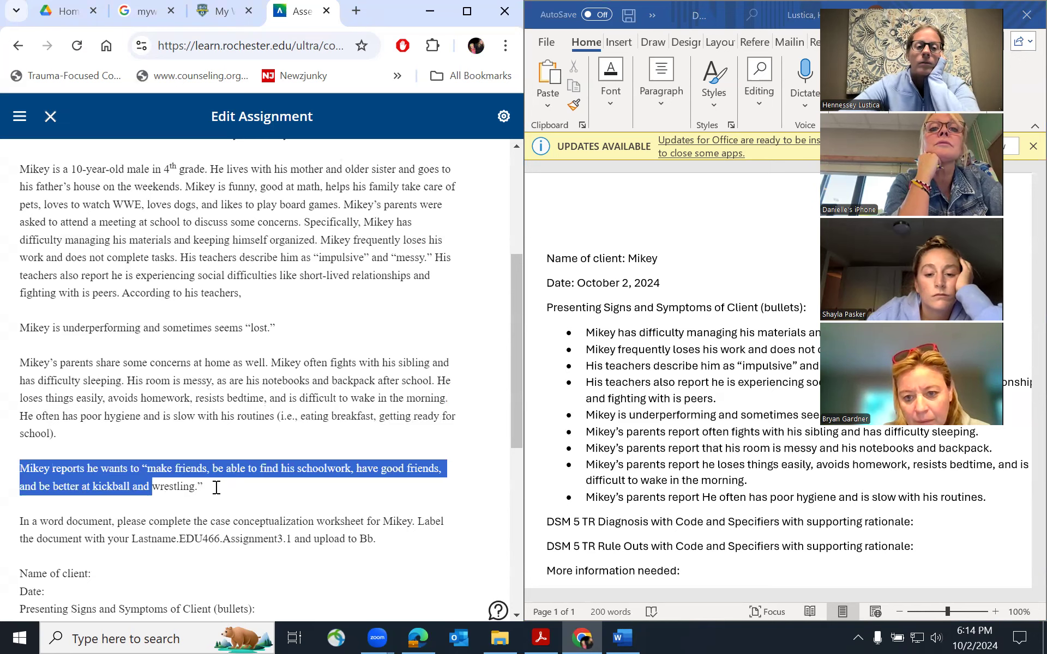
left_click(220, 488, "shift")
key("ctrl+c")
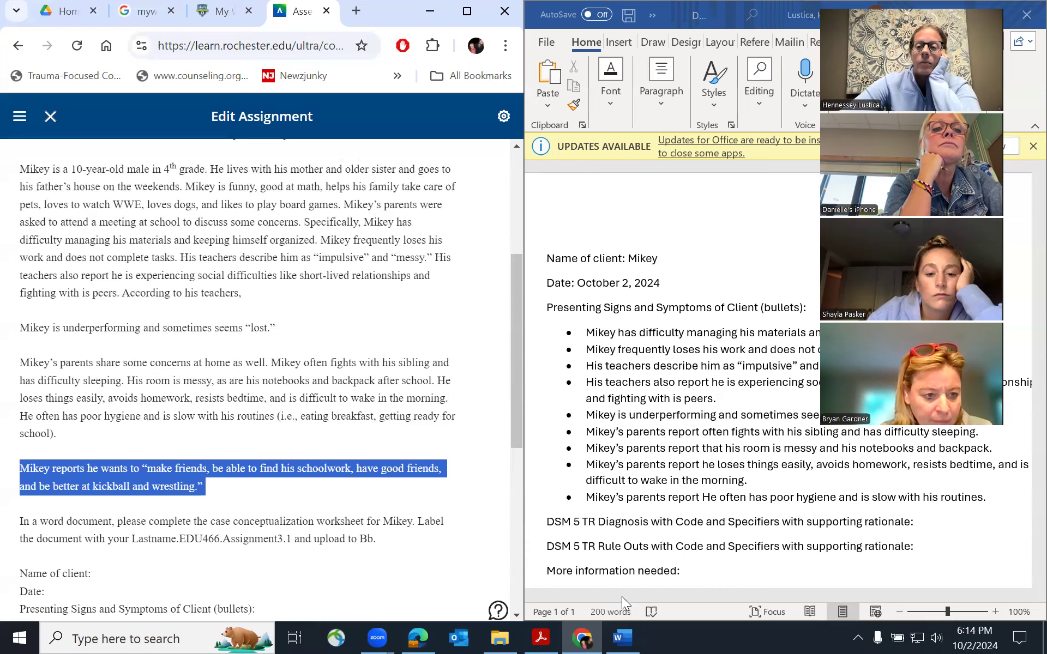
left_click(989, 497)
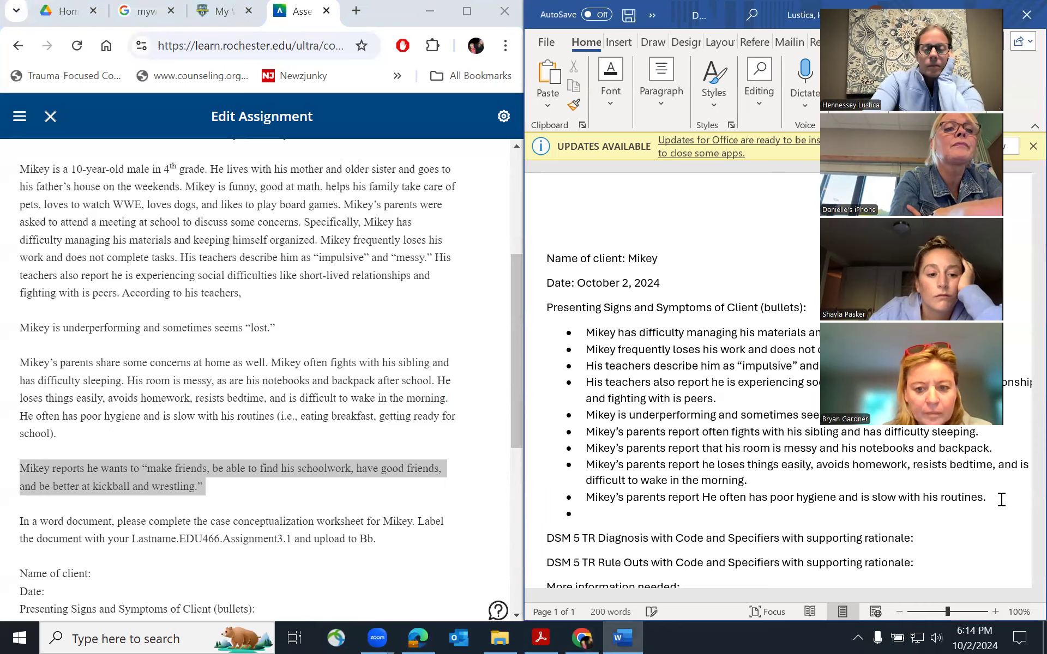
key("Return")
key("ctrl+v")
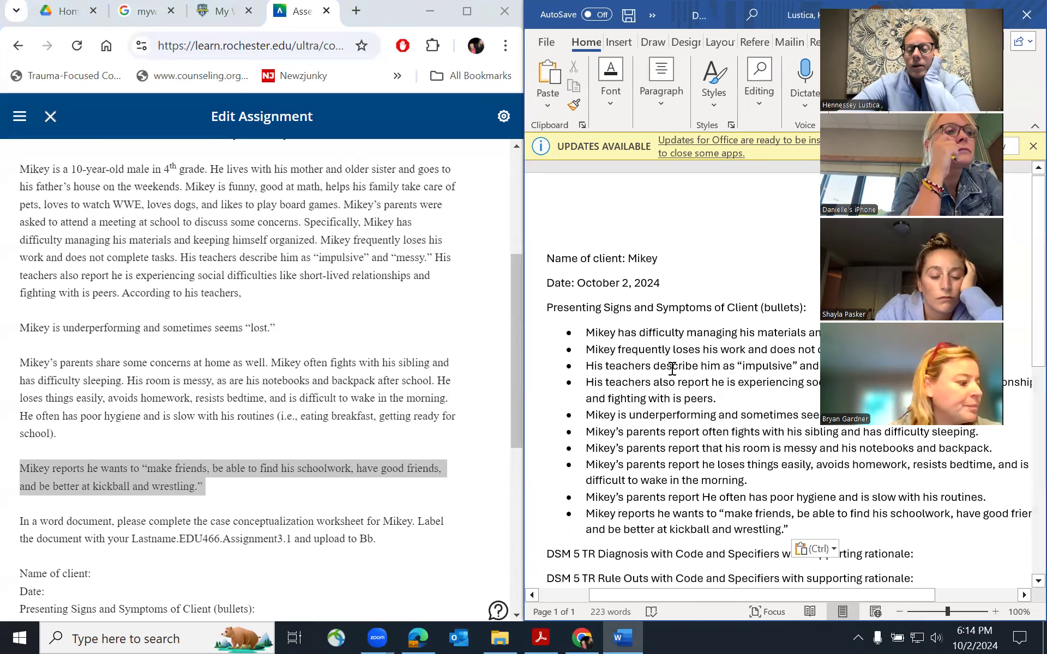
- Review the worksheet sections that follow the symptom bullets, including the DSM 5 TR diagnosis and rule-out headings
scroll(678, 427, "down", 1)
scroll(679, 423, "down", 2)
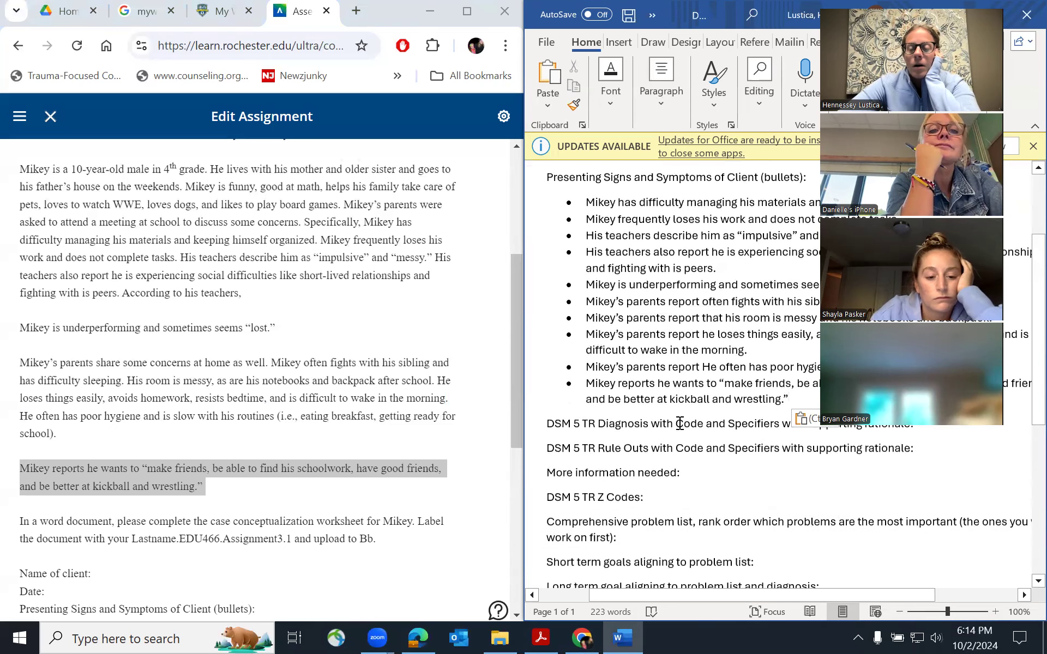
scroll(679, 424, "up", 2)
scroll(680, 424, "up", 1)
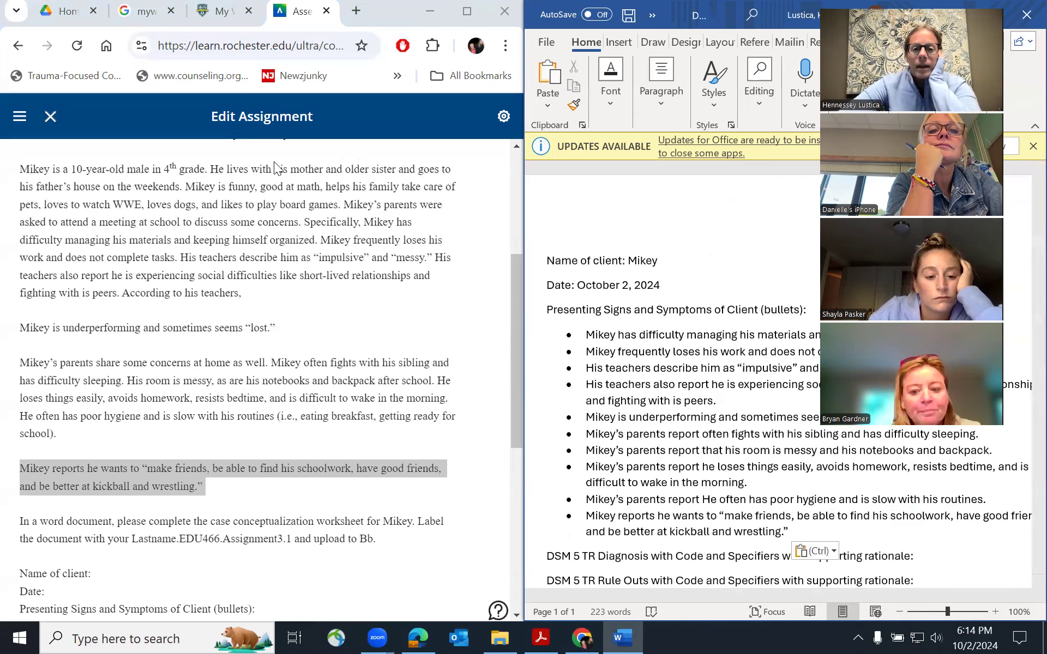
scroll(726, 341, "down", 2)
scroll(726, 341, "down", 1)
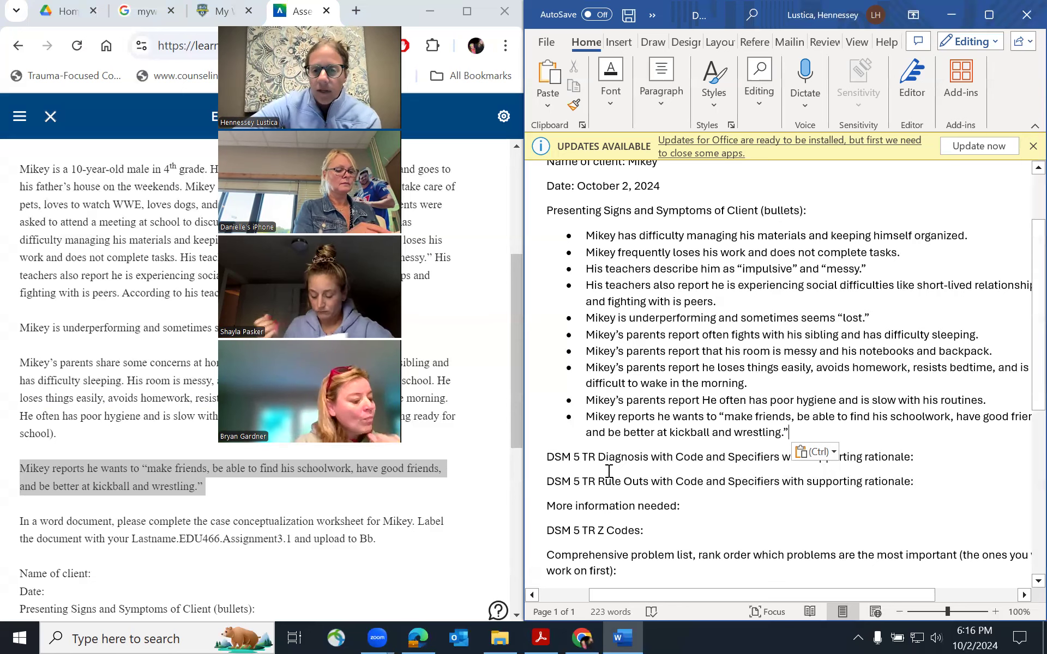
left_click_drag(598, 457, 714, 462)
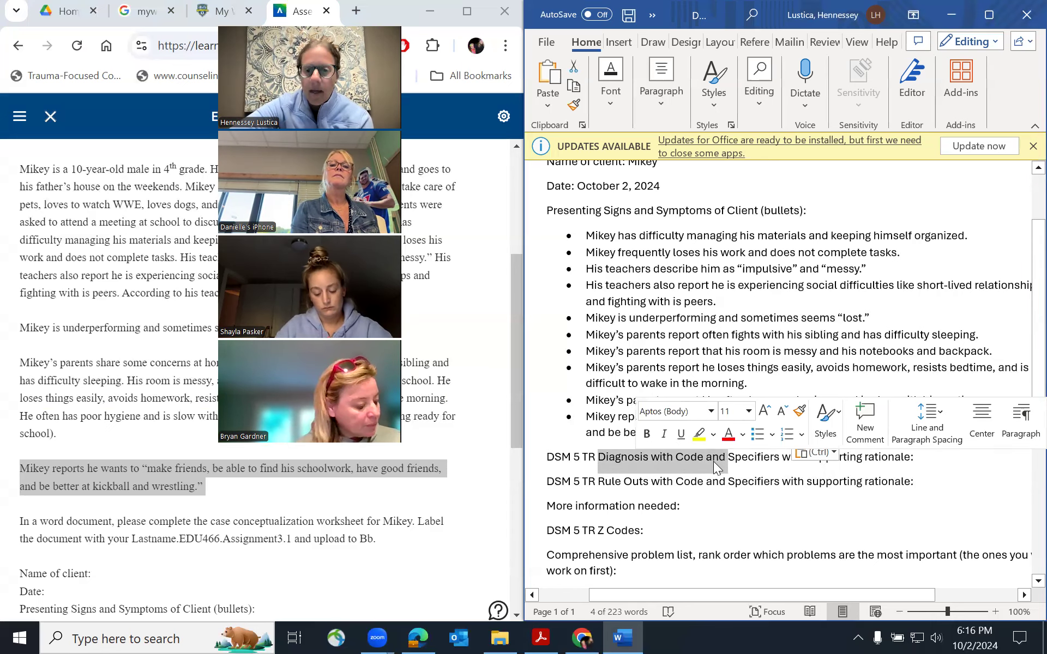
left_click(613, 482)
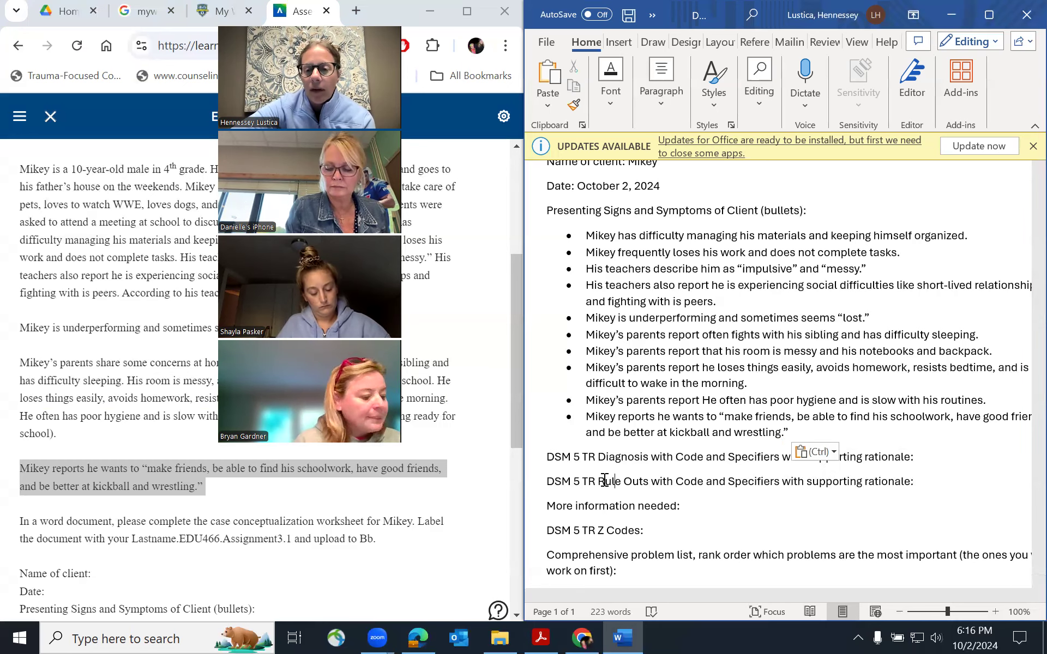
key("Left")
key("Left")
key("Left")
key("Left")
key("Left")
key("Left")
key("Left")
key("Left")
key("Left")
key("Left")
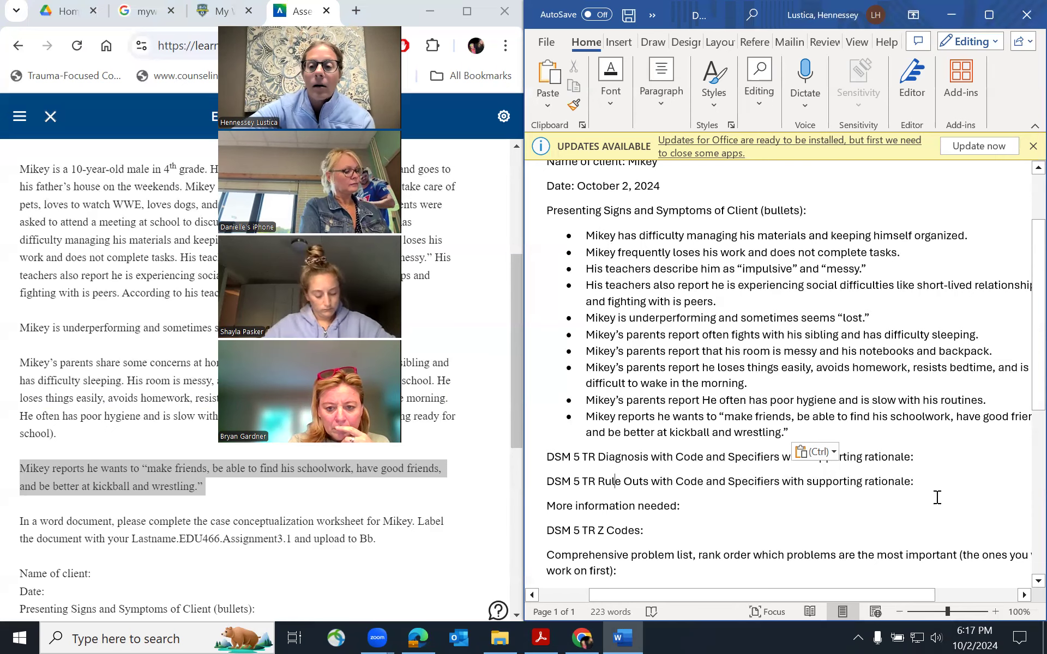
- Enter "ADHD" on its own line beneath the DSM 5 TR Diagnosis heading, leaving no blank line before the Rule Outs heading
left_click(916, 458)
key("Return")
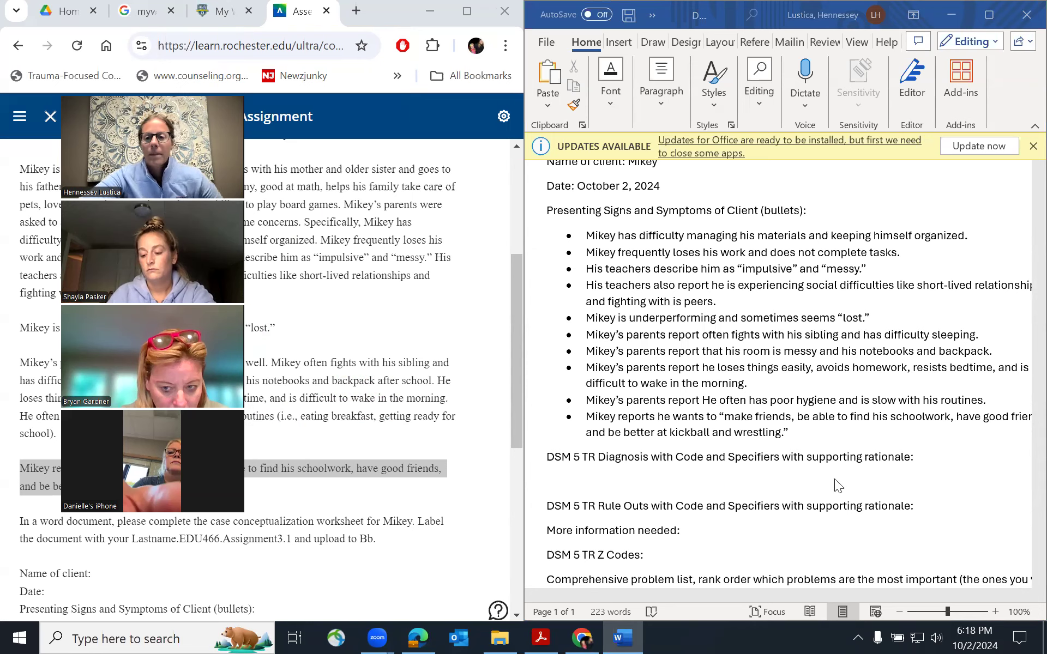
left_click(958, 480)
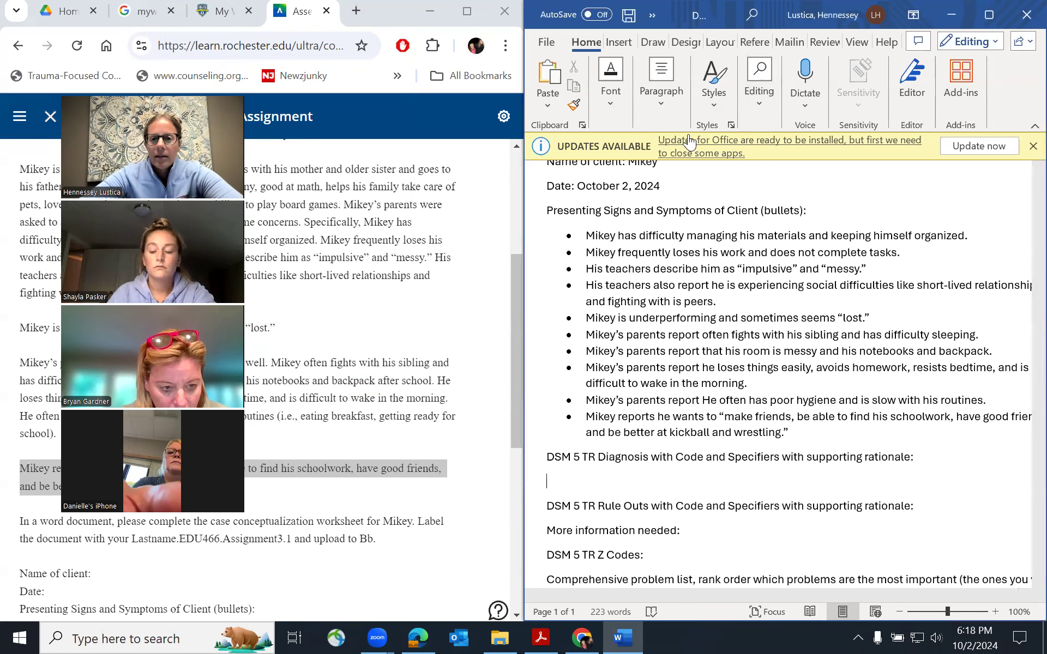
left_click(920, 458)
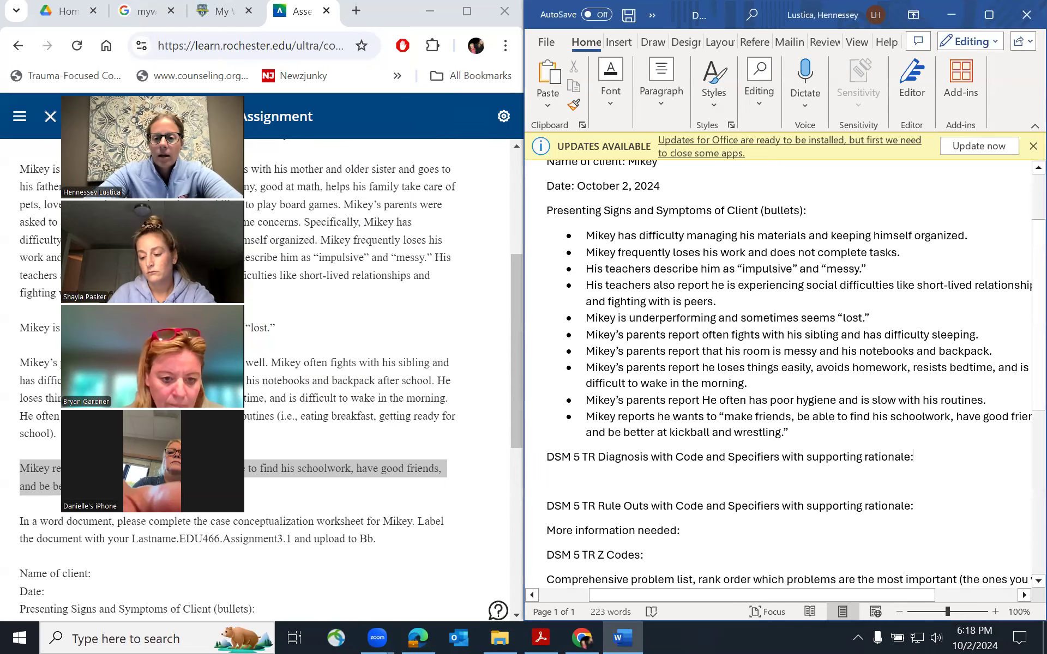
key("Return")
type("ADHD")
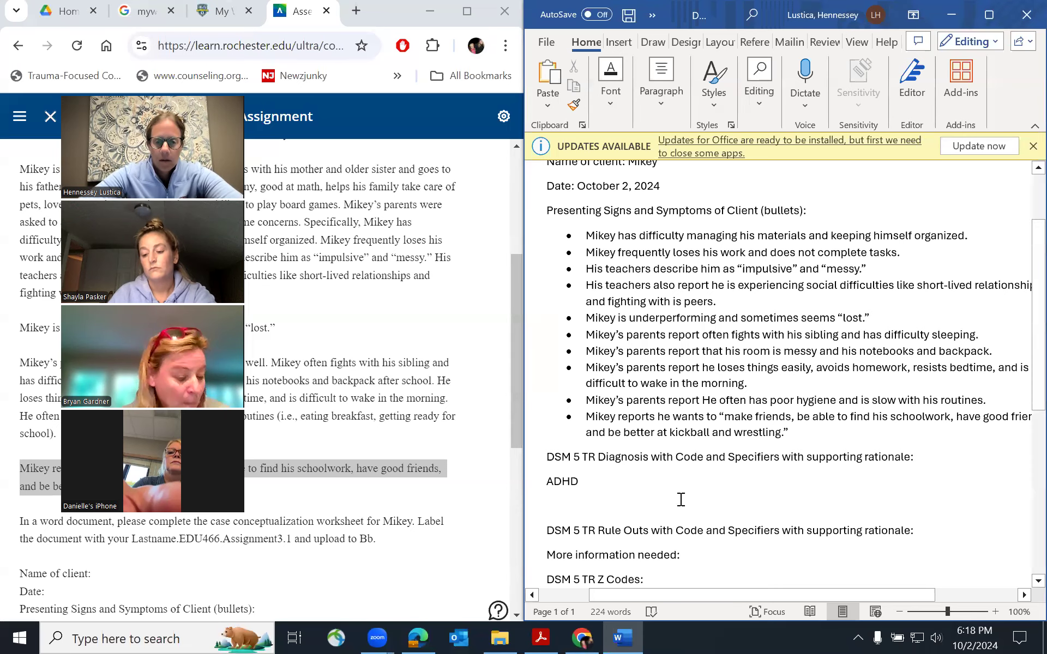
key("Delete")
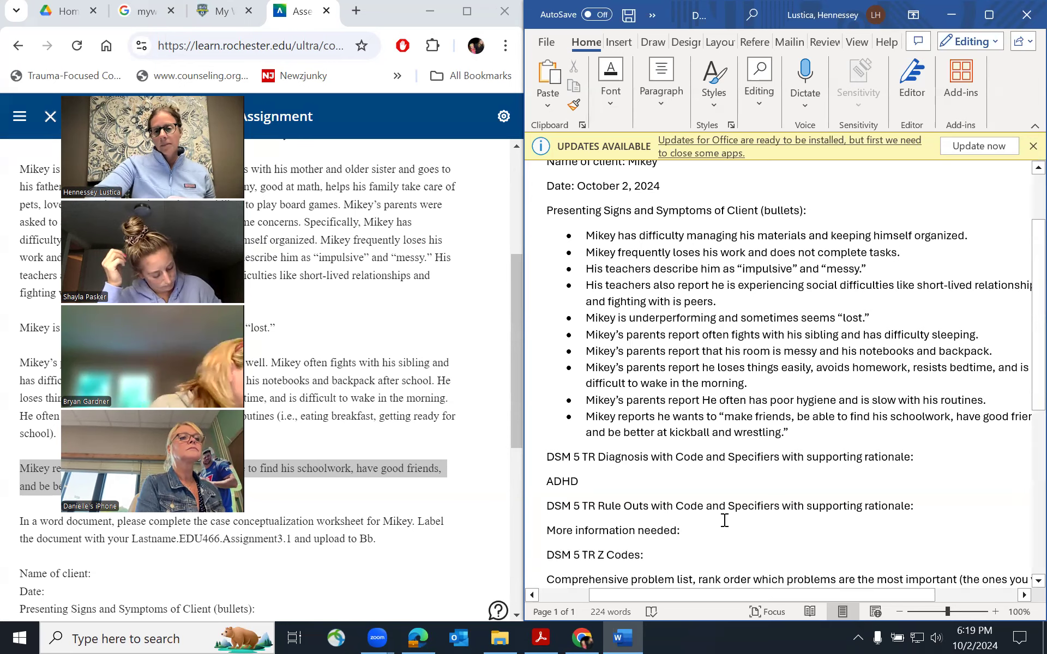
- Start three separate lines lettered "d.", "e." and "g." beneath the comprehensive problem list heading
scroll(725, 520, "down", 3)
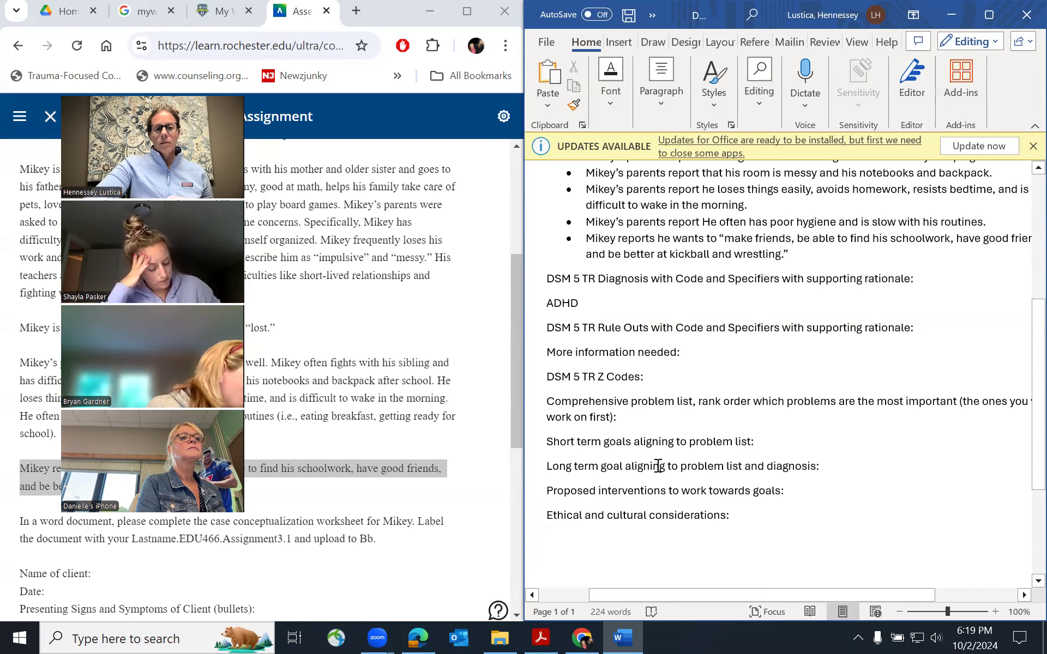
left_click(626, 421)
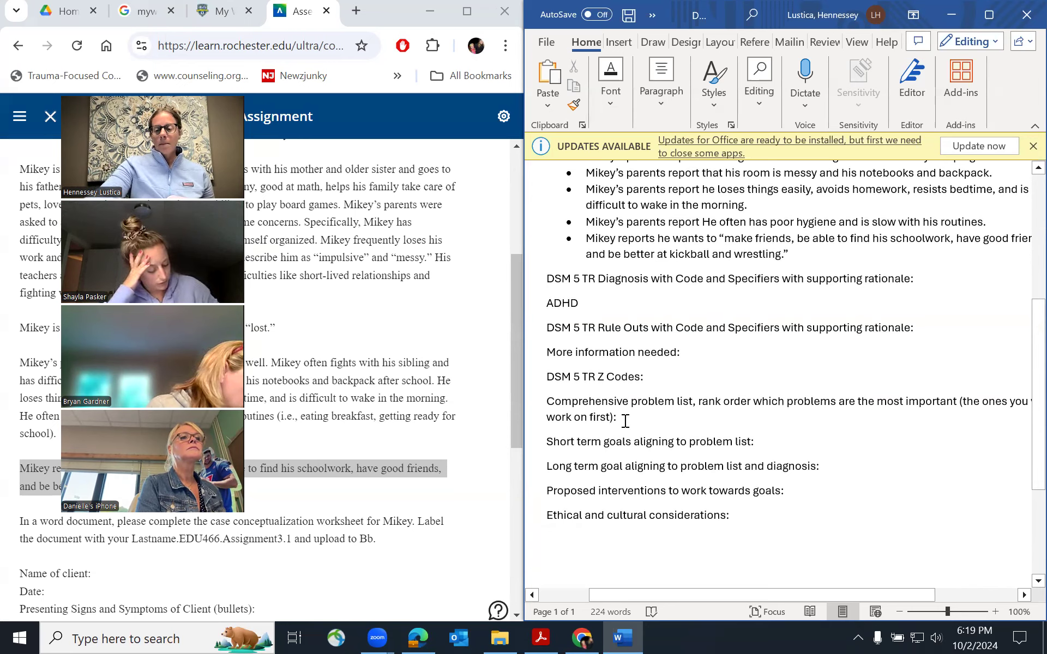
key("Return")
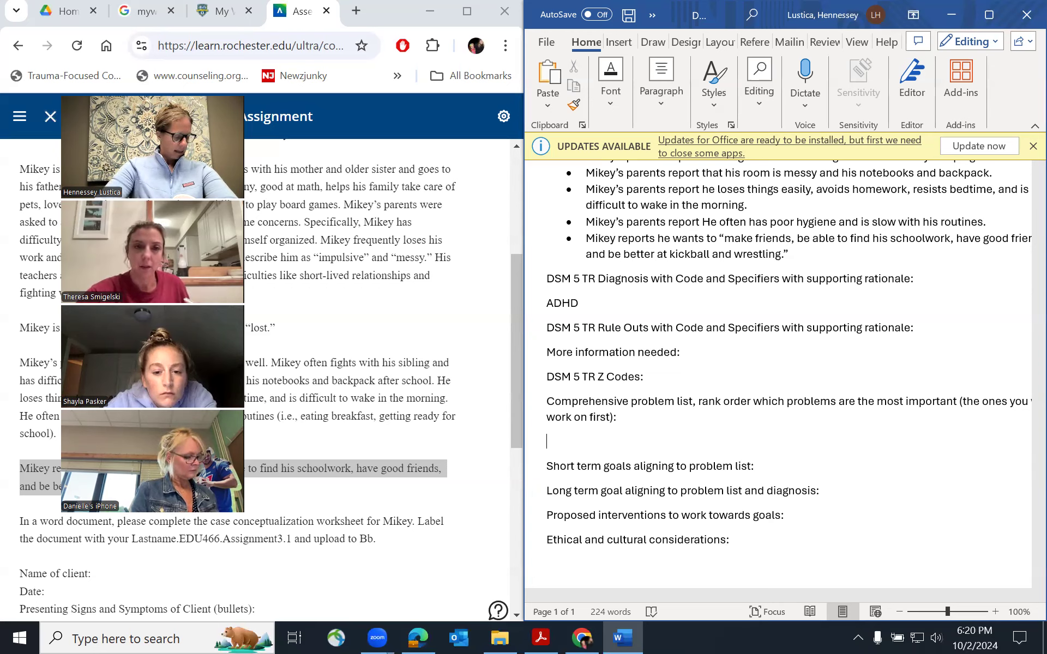
type("d.")
key("Return")
type("e.")
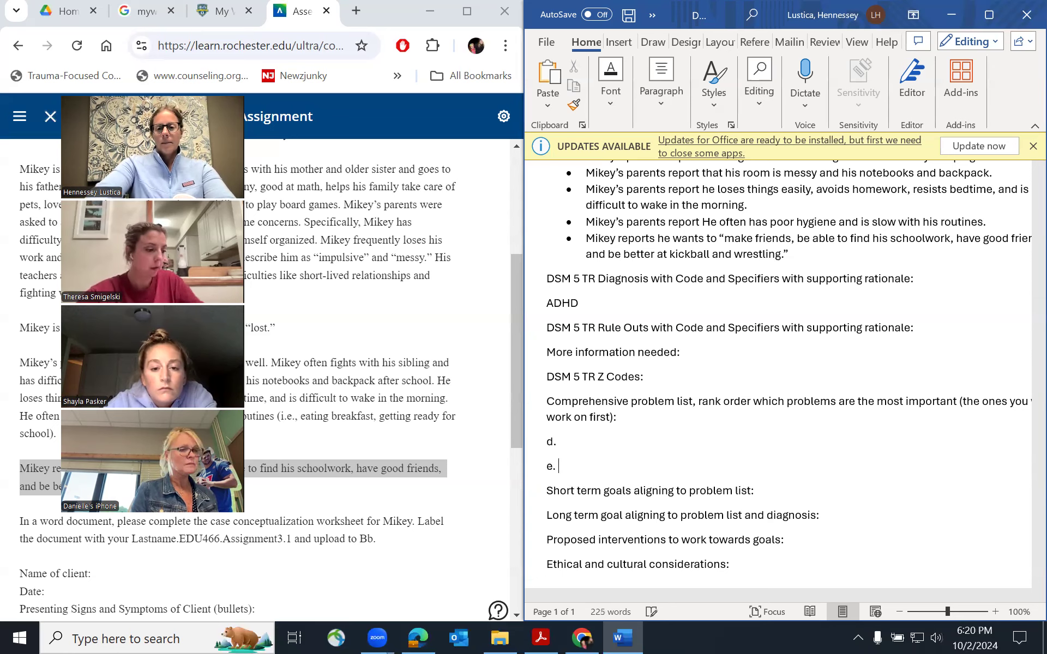
key("Return")
type("g.")
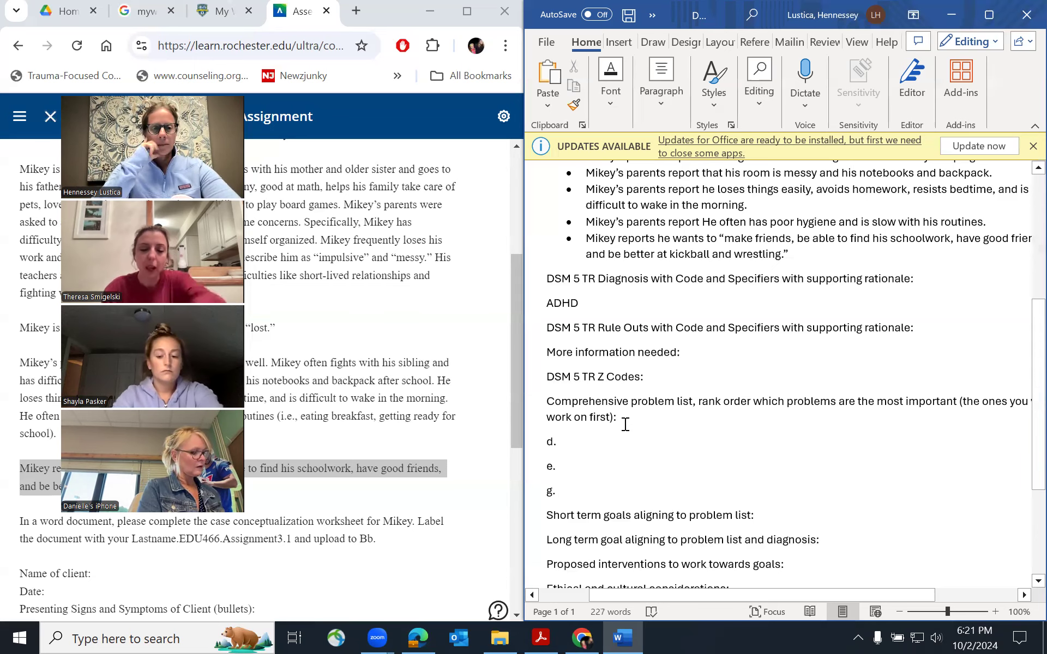
- Fill in problem item d with "no follow through on instructions/schoolwork"
left_click(580, 440)
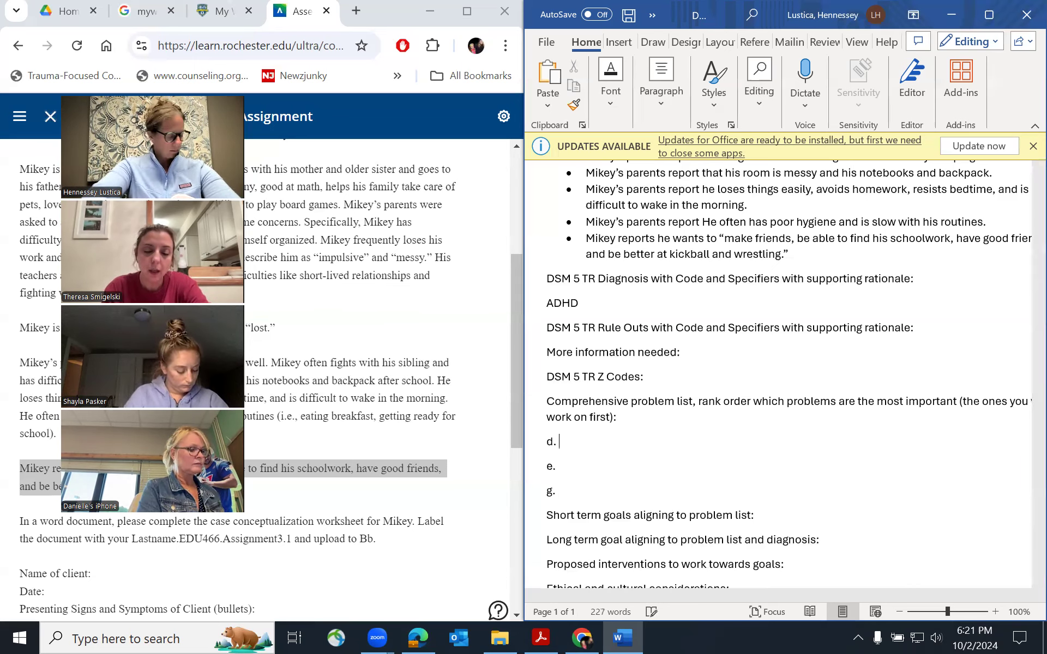
type("no follow")
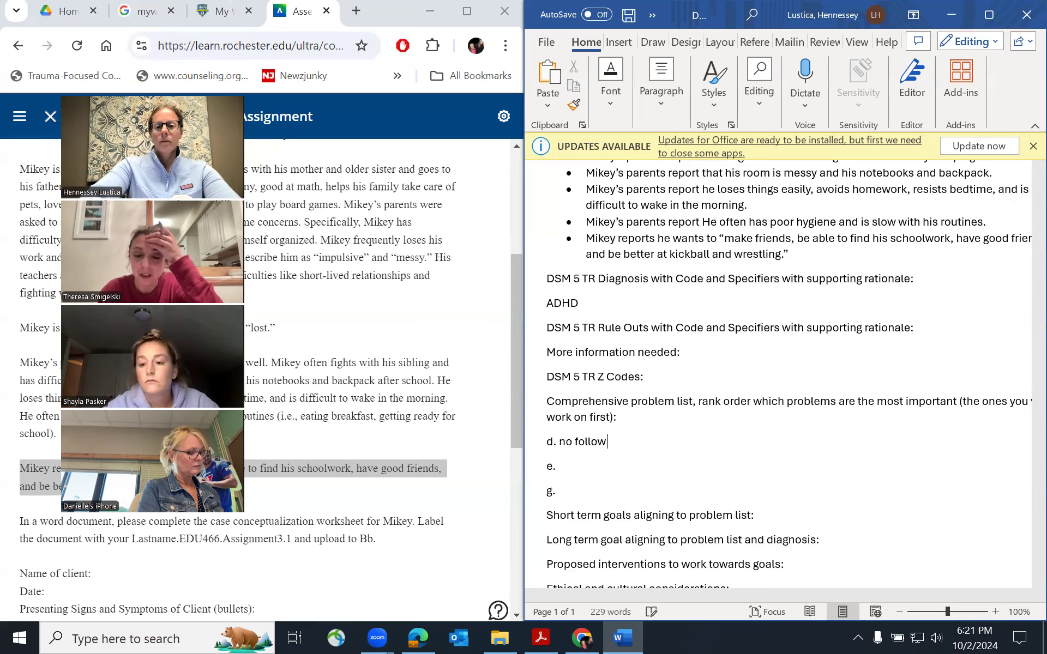
type(" through on inst")
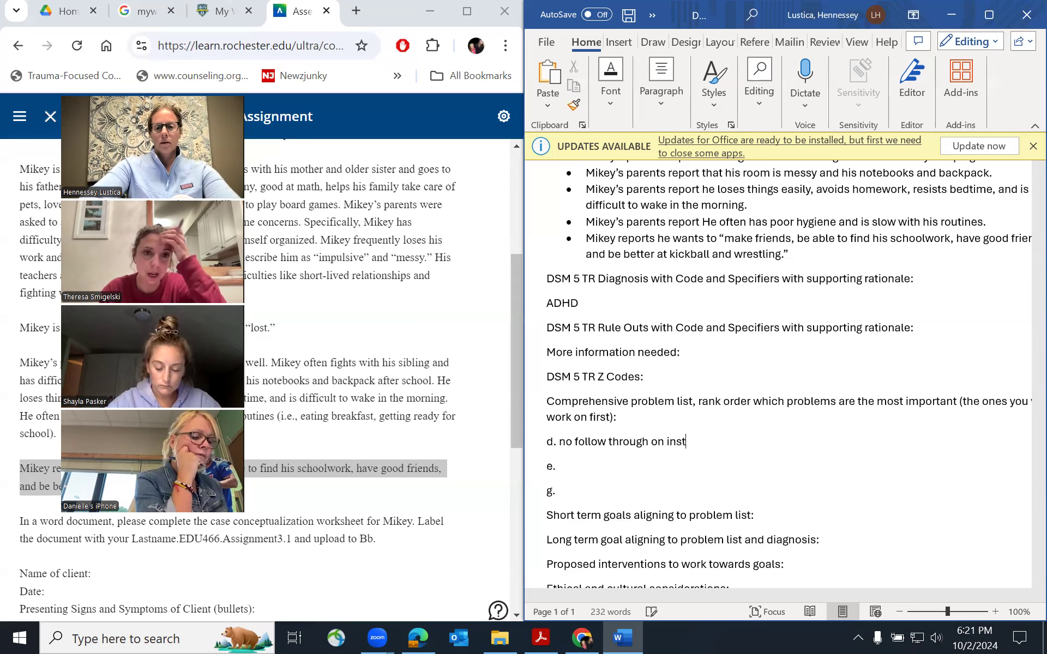
type("ructions/schoolwork")
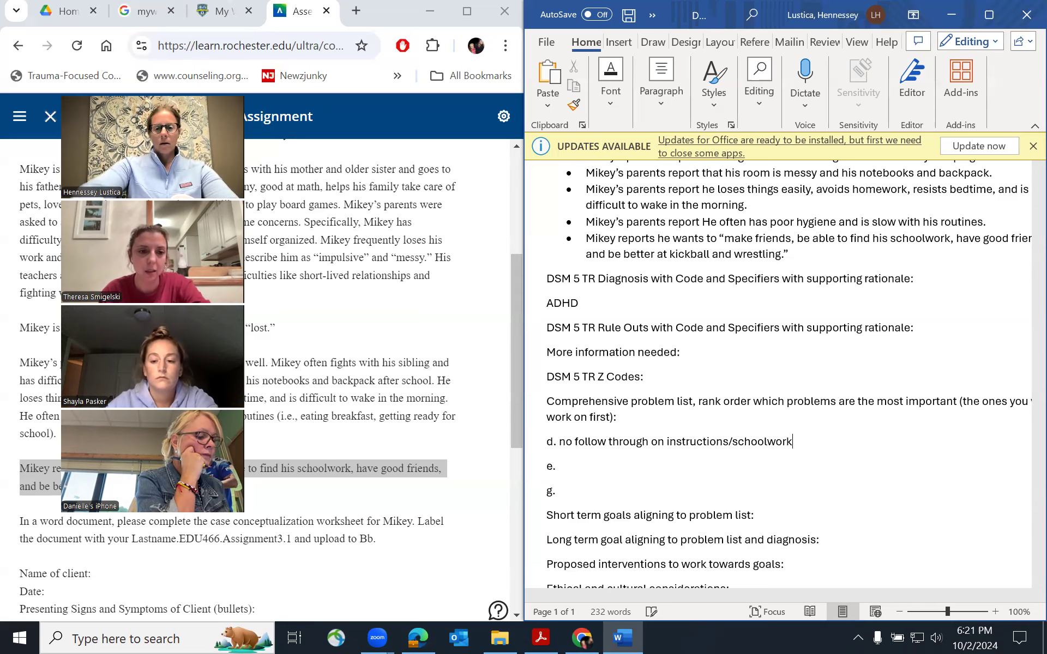
- Add the item "i. forgetful in daily activities" after item g in the problem list
left_click(561, 493)
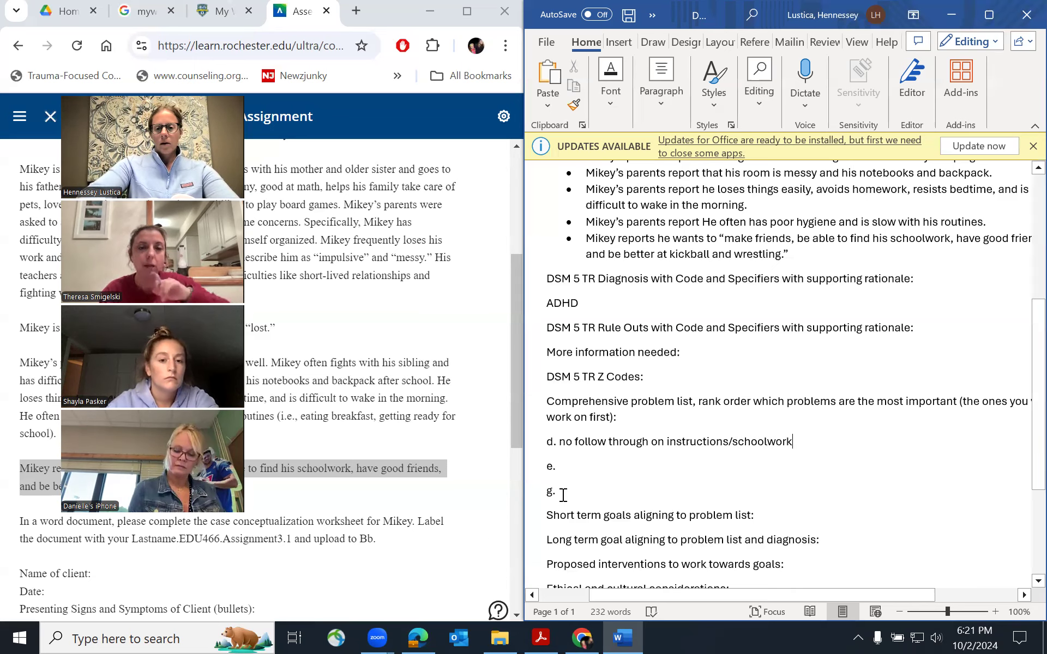
key("Return")
type("i. ")
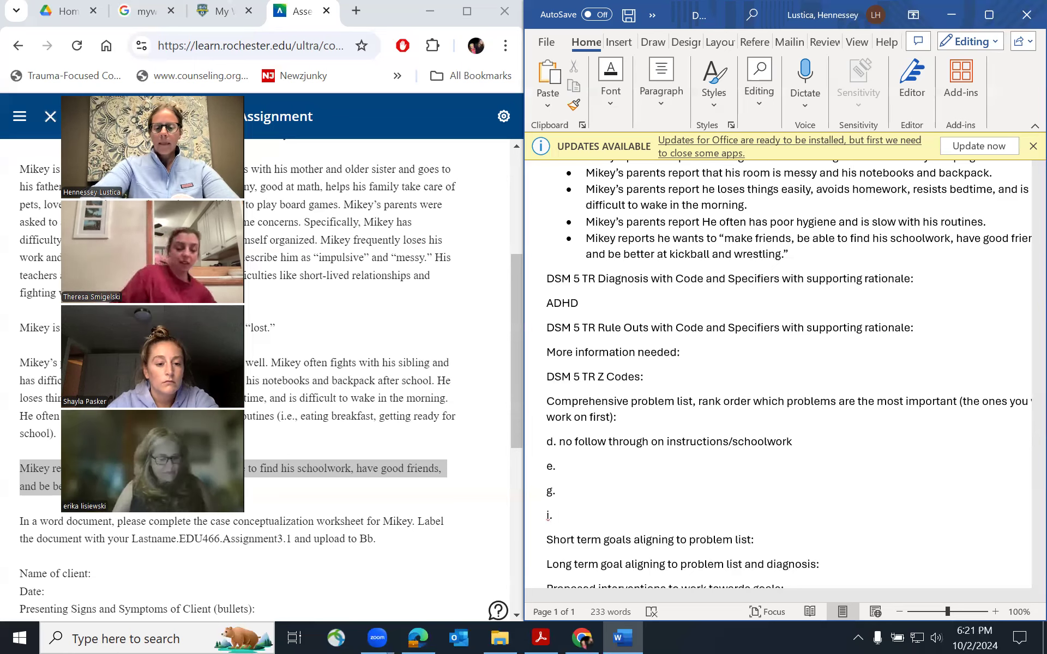
type("forgetful ")
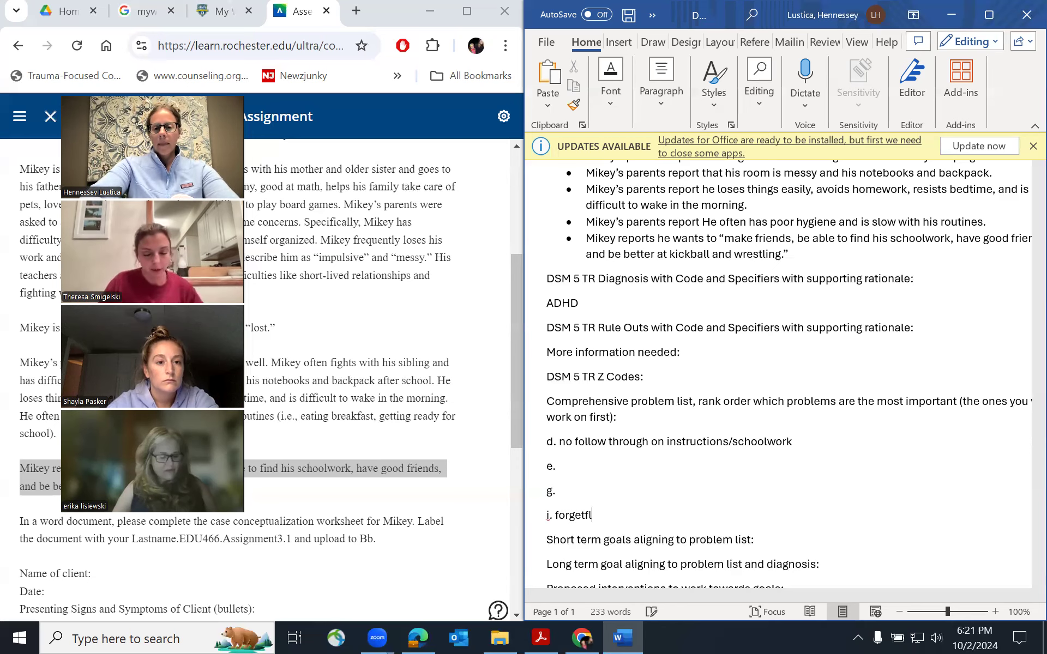
type("u")
key("BackSpace")
type("in daily activities")
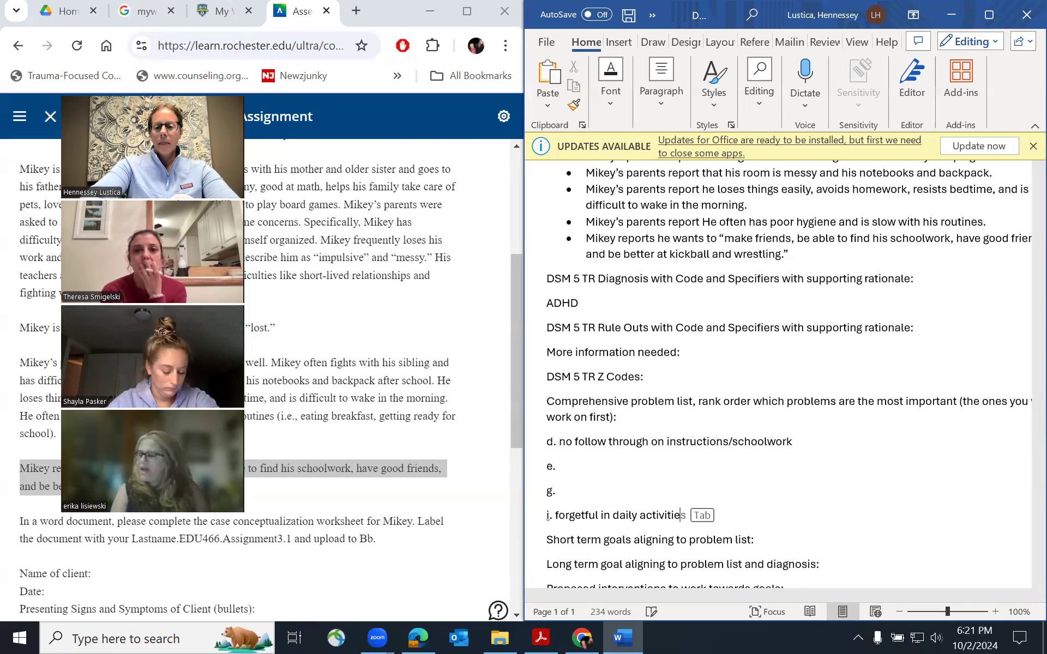
- Insert the item "A. no close attention to details" above item d in the problem list
left_click(546, 442)
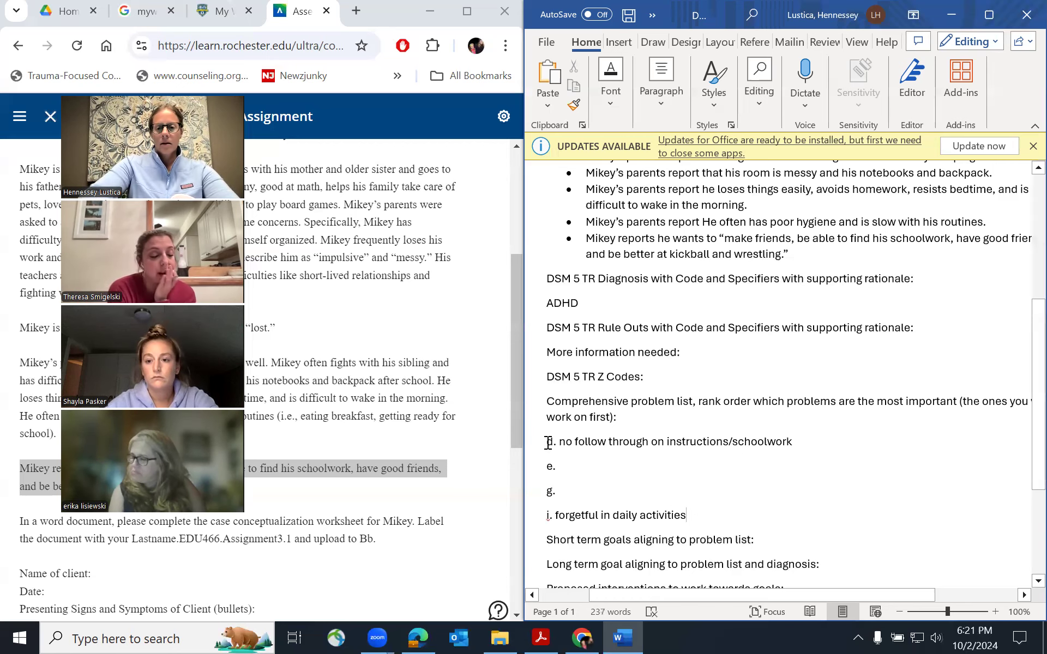
key("Return")
key("Up")
type("A,")
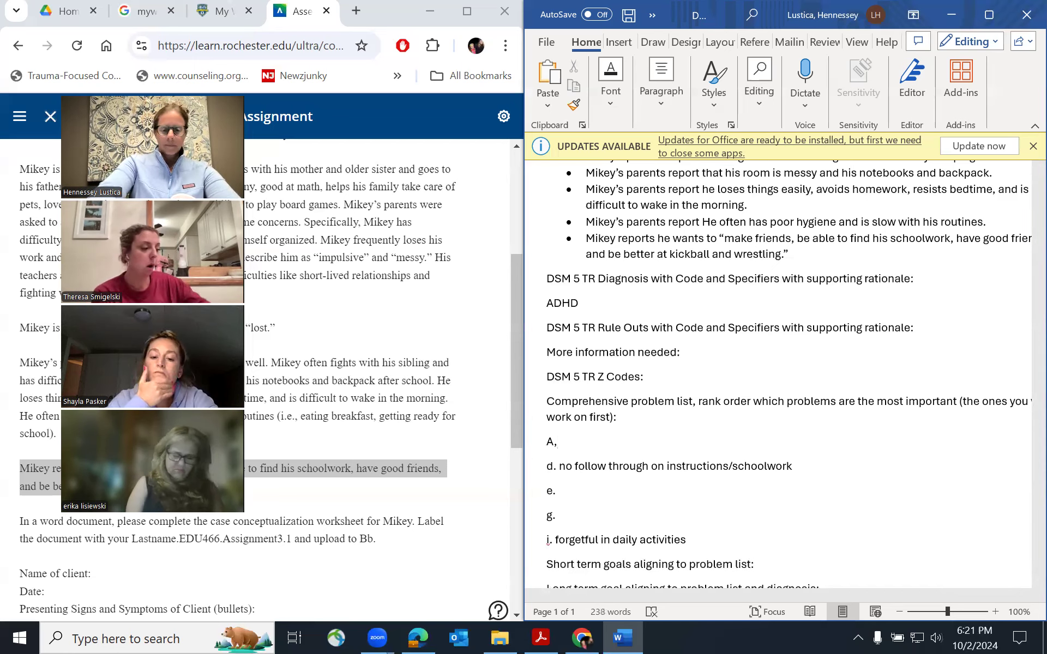
type(" no close ")
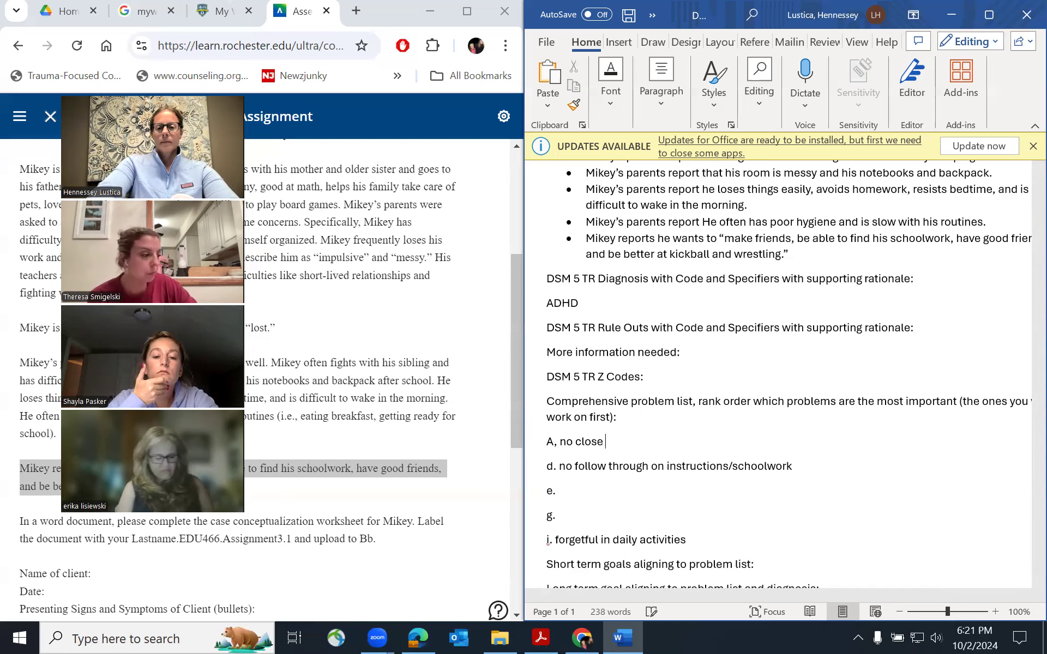
type("attention to details")
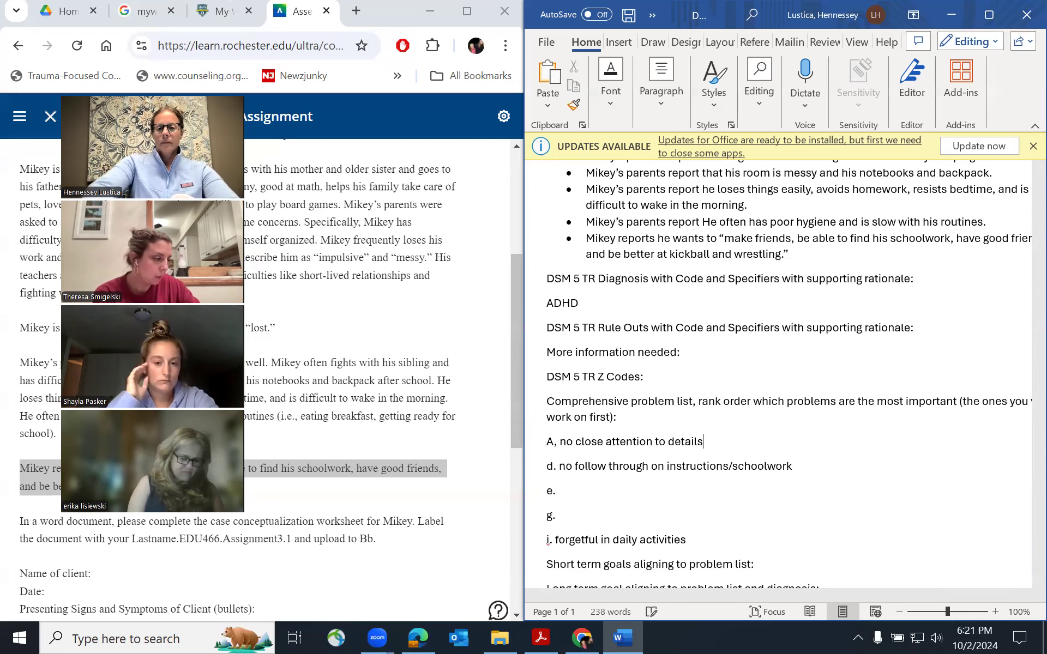
left_click(561, 441)
key("BackSpace")
key("BackSpace")
type(".")
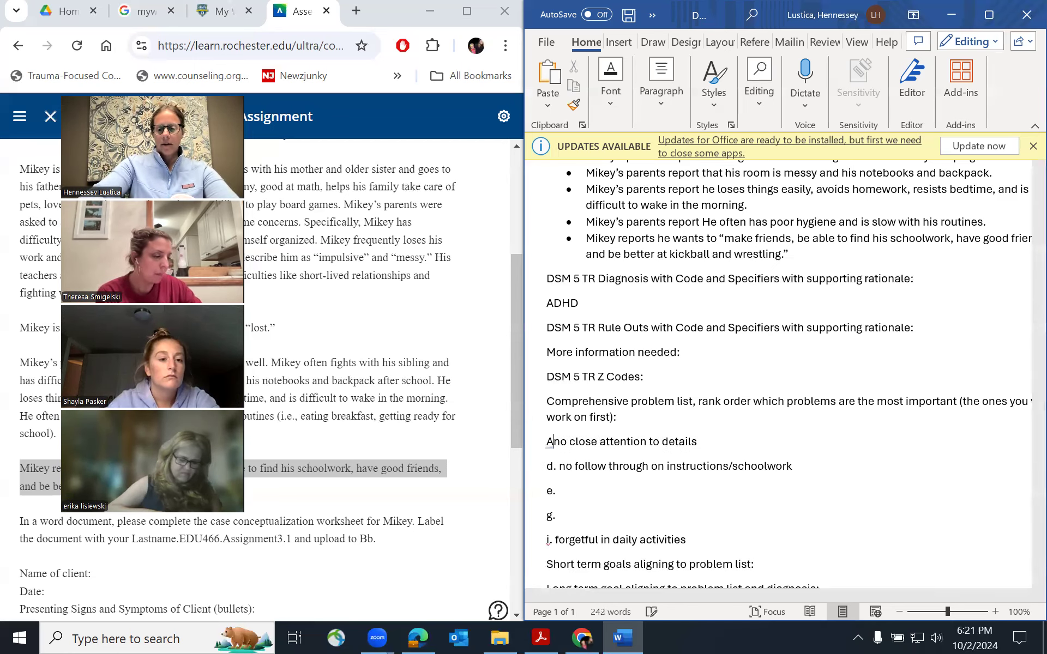
- Fill in problem item e with "difficulty organizing tasks and activities" and item g with "loses things"
left_click(565, 496)
type("diffic")
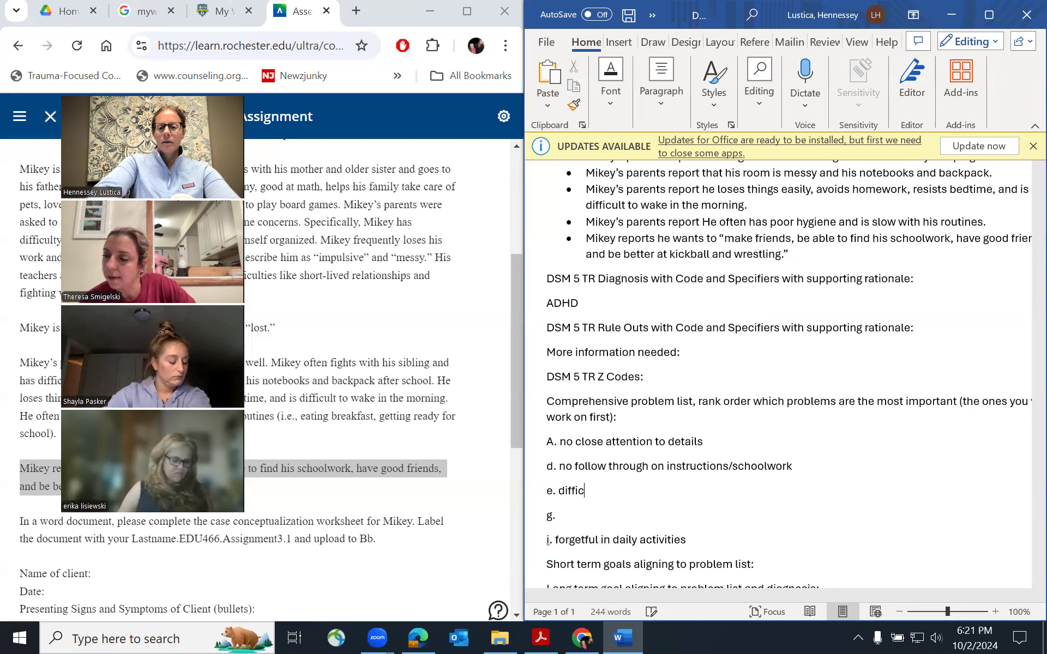
type("ulty organnizing tasks and")
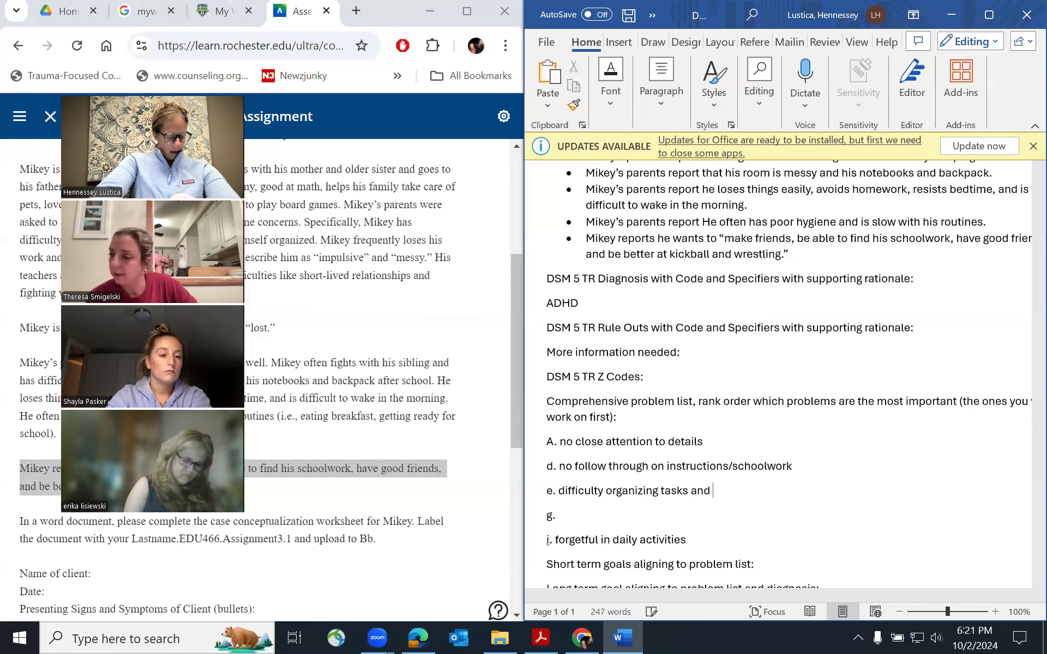
type(" actvi")
key("BackSpace")
key("BackSpace")
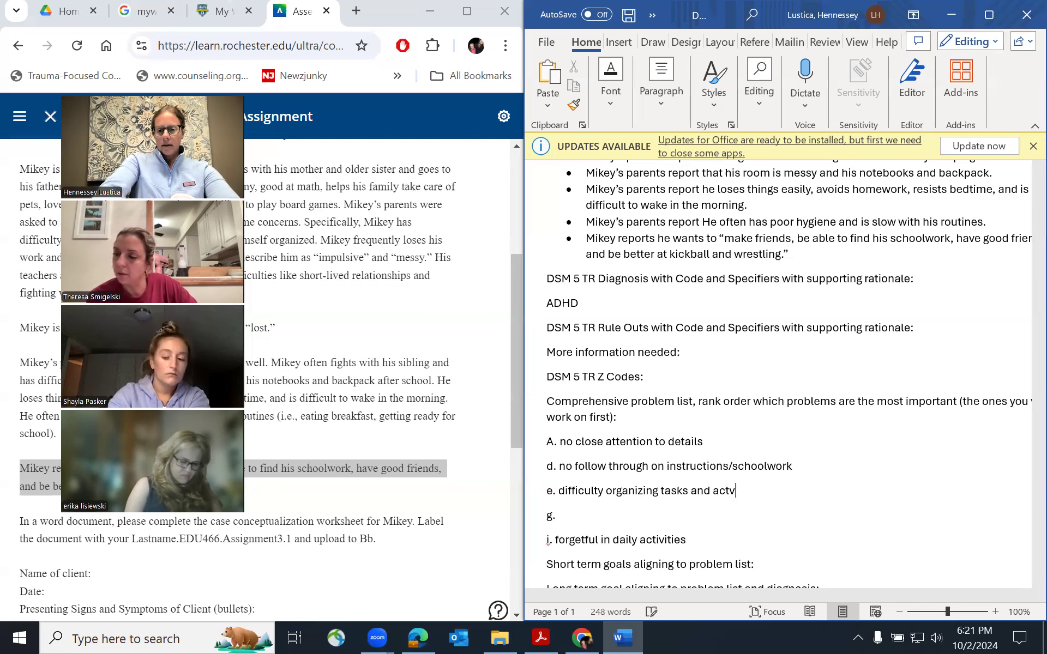
type("ivities")
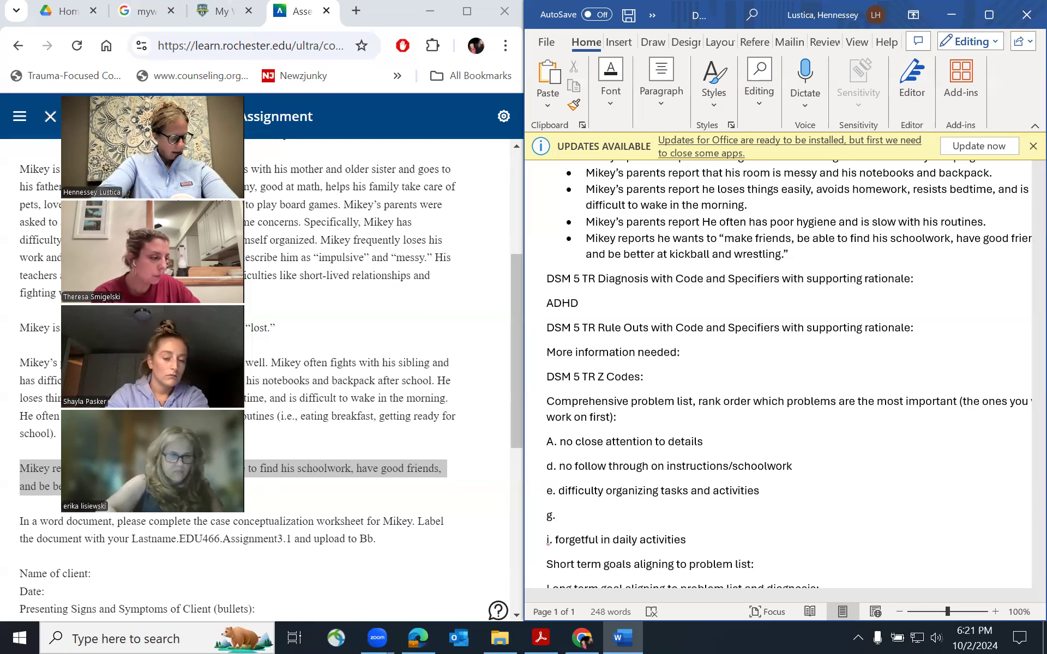
left_click(563, 527)
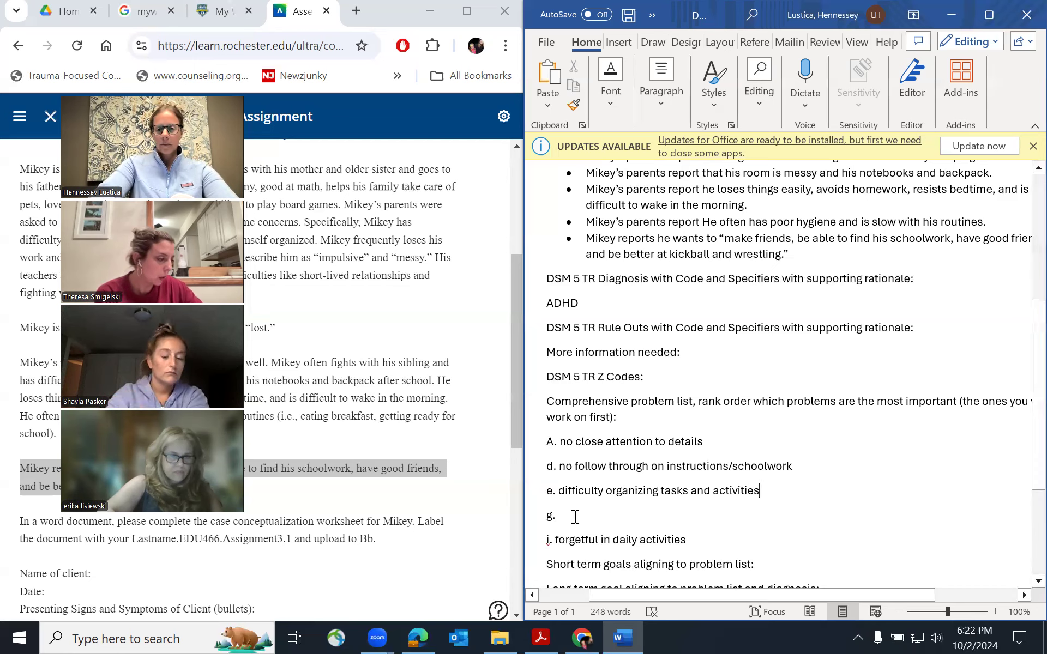
type("loses things")
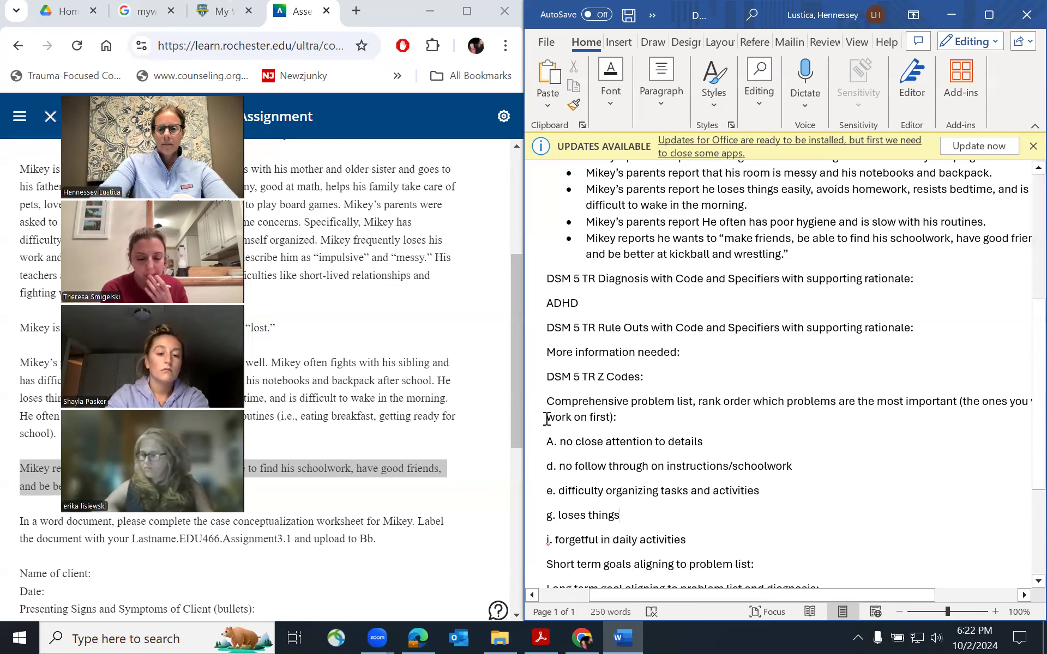
- Insert the subheading "Inattention:" above item A in the comprehensive problem list
left_click(628, 422)
key("Return")
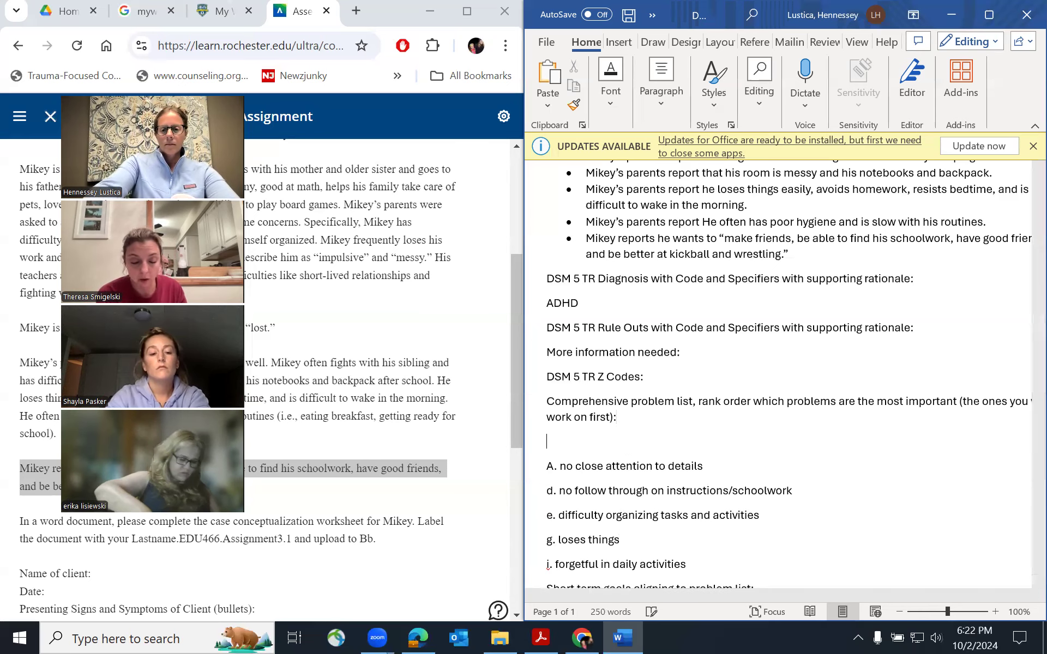
type("Inattention")
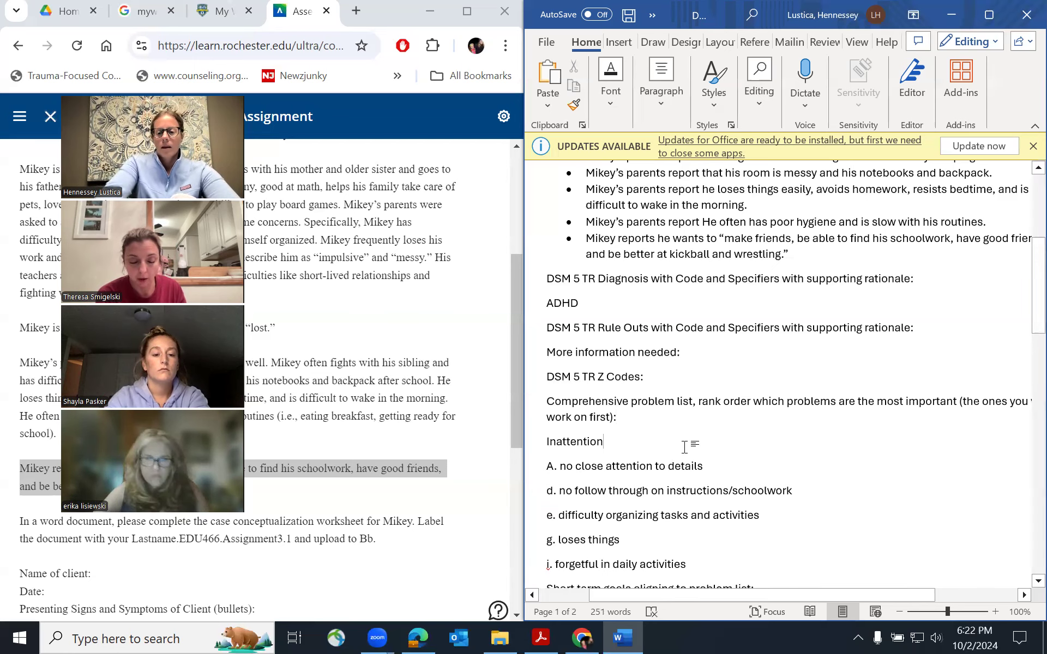
type(":")
- Add the subheading "Hyperactivity/Impulsivity" on a new line below item i in the problem list
scroll(695, 457, "down", 3)
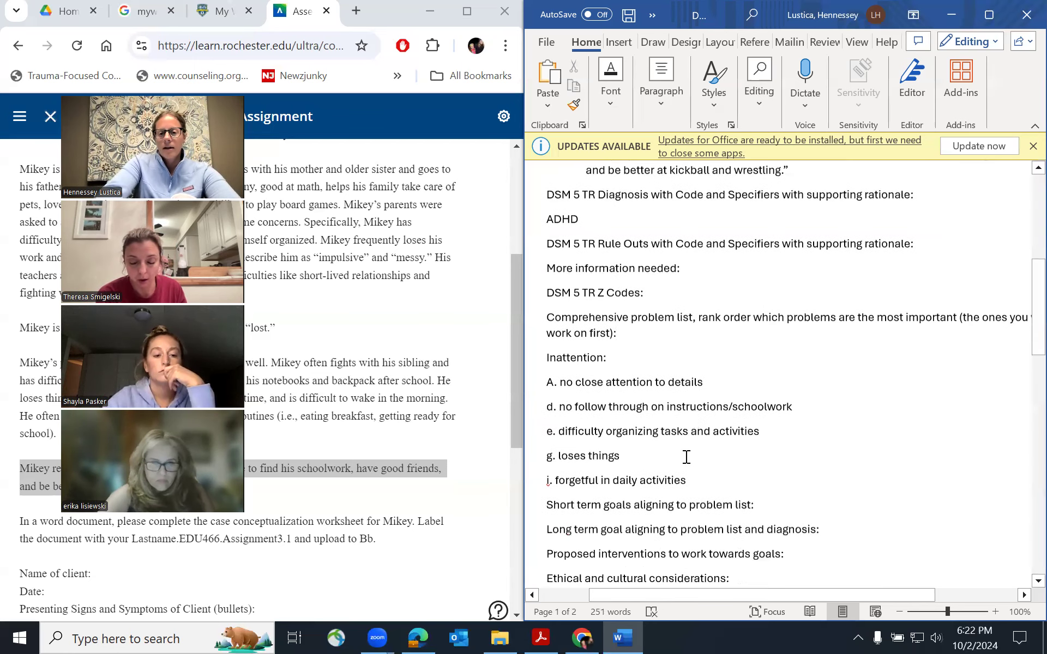
left_click(691, 469)
key("Return")
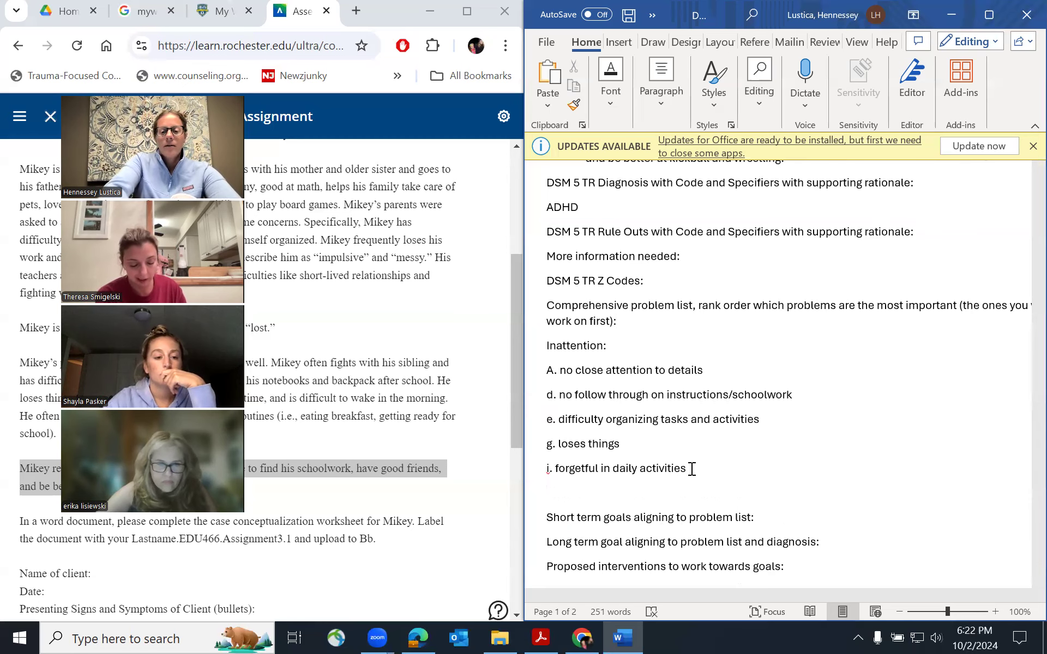
type("Hy")
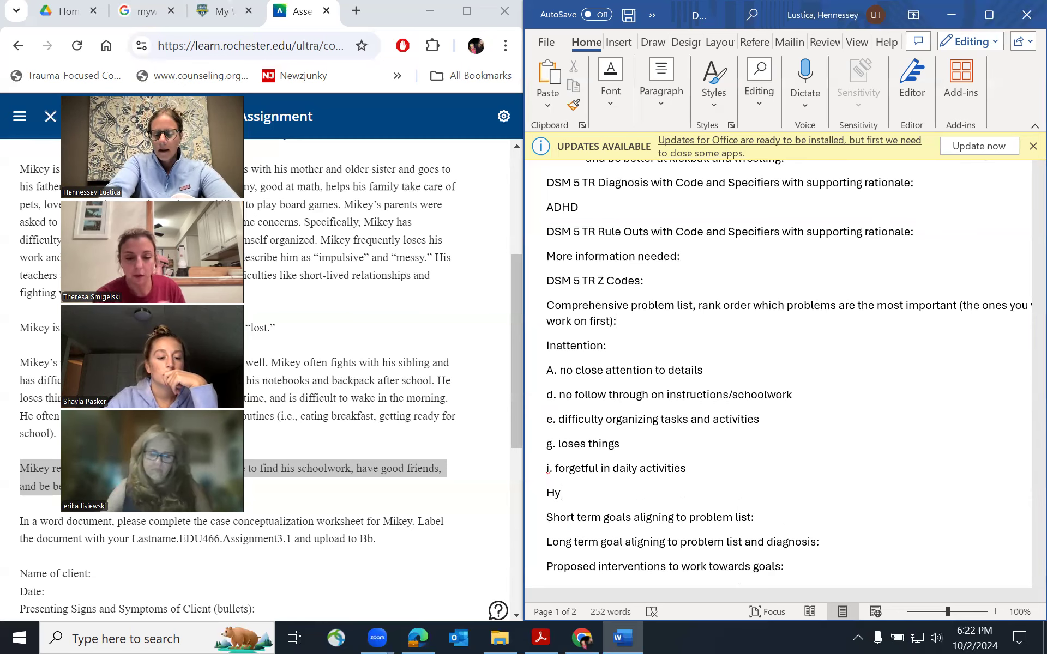
type("e")
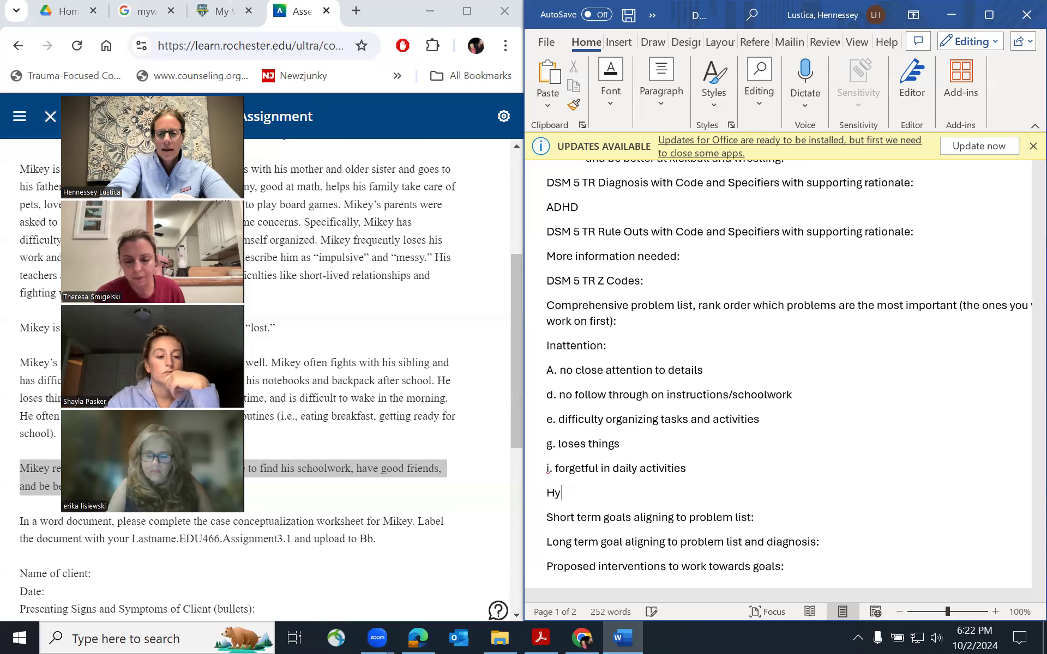
type("peractivity/Impo")
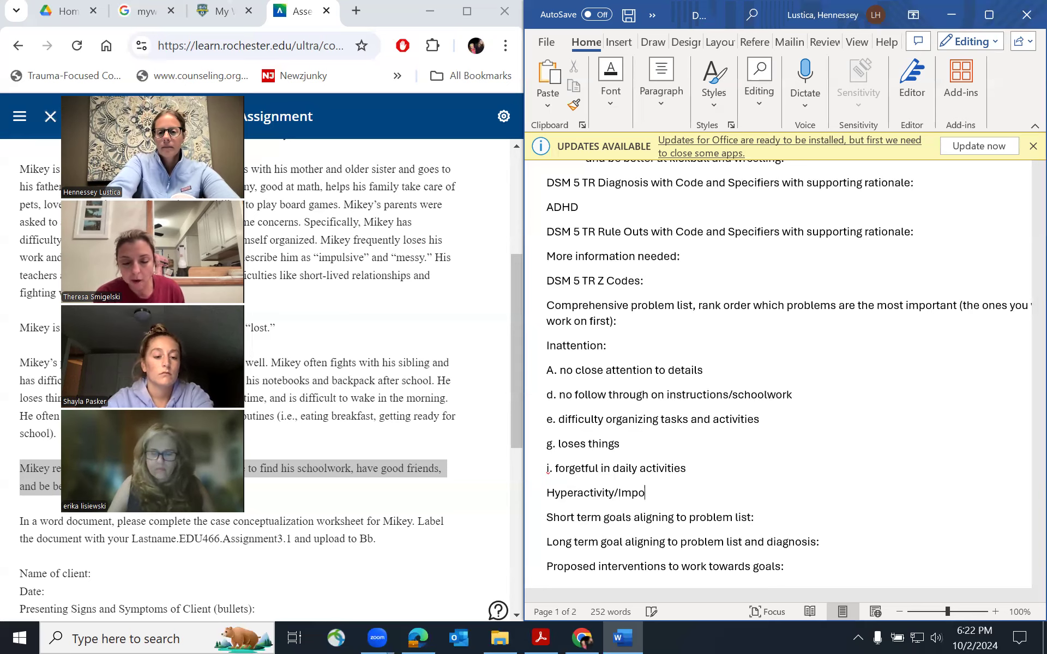
key("BackSpace")
type("ulsivity")
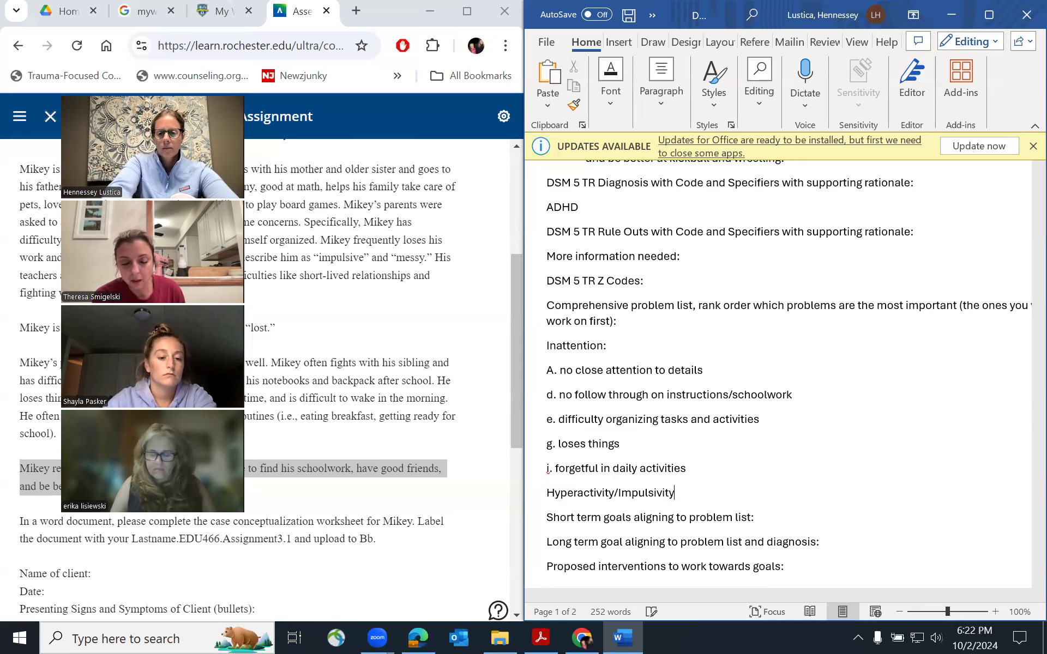
- Add the item "e. on the go, driven by a motor, restless" beneath the Hyperactivity/Impulsivity subheading
key("Return")
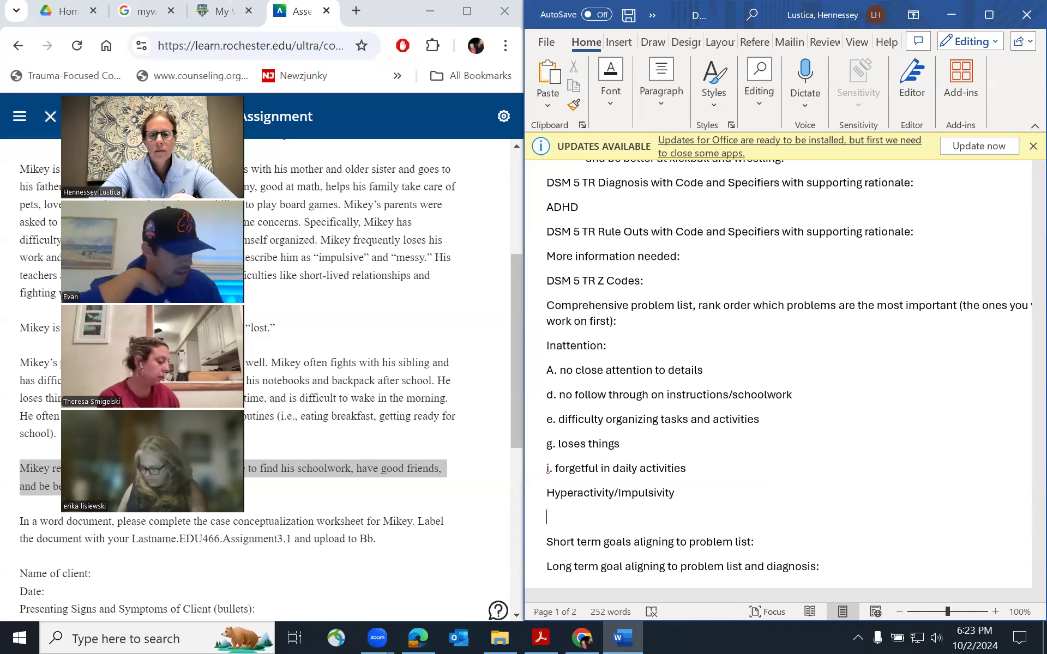
type("e. on the go")
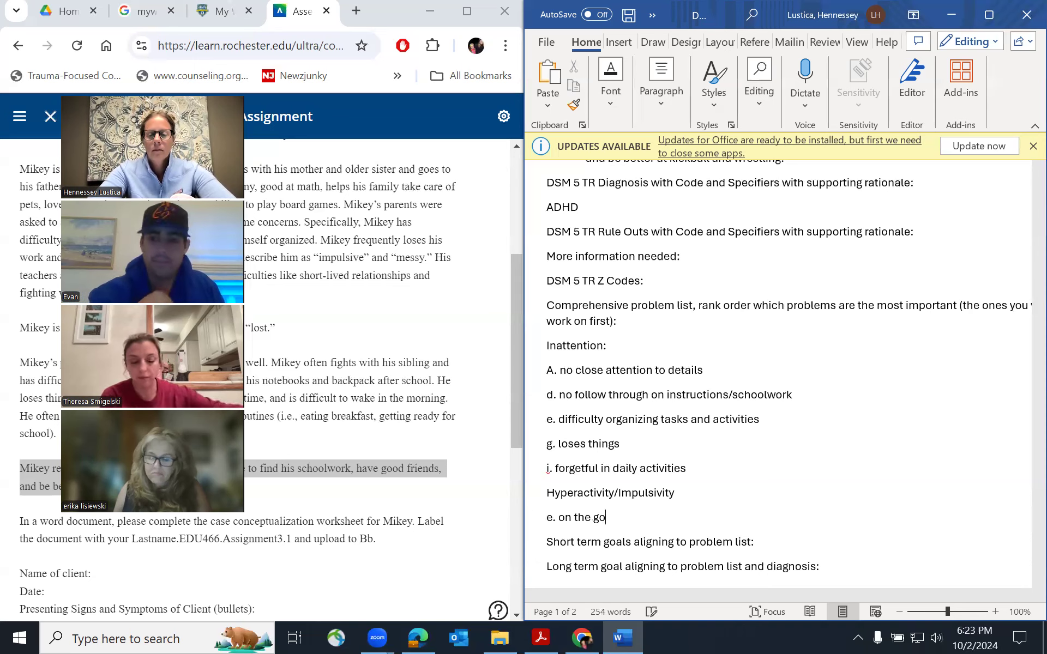
type(", driven by a motor, res")
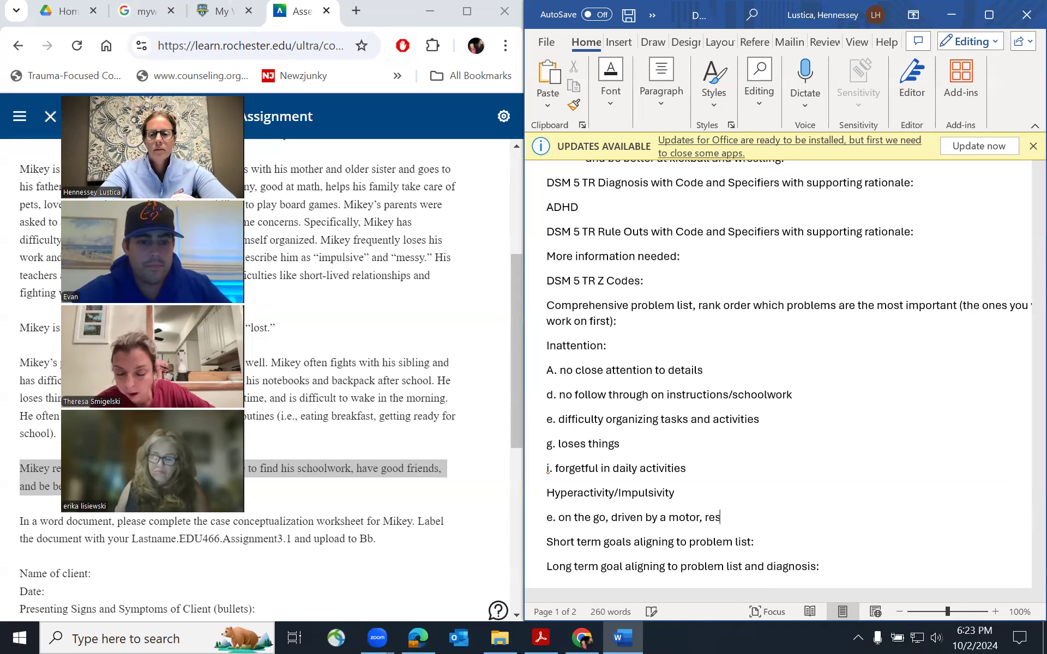
type("tless")
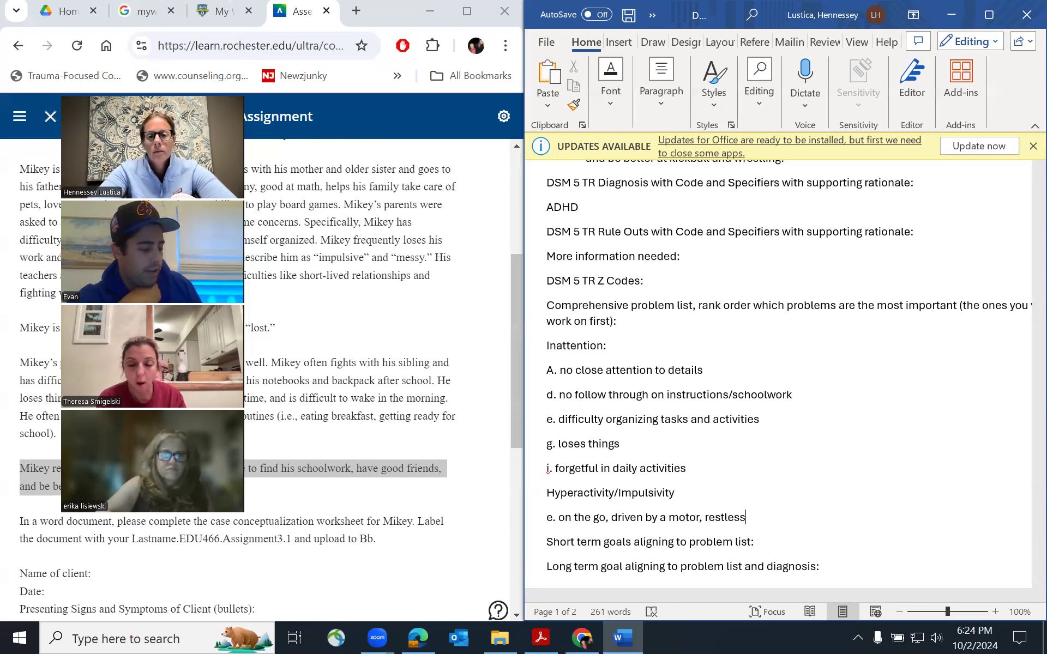
- Add the lines "d. engage in activities quietly" and "friends" beneath the "More information needed" heading
left_click(689, 256)
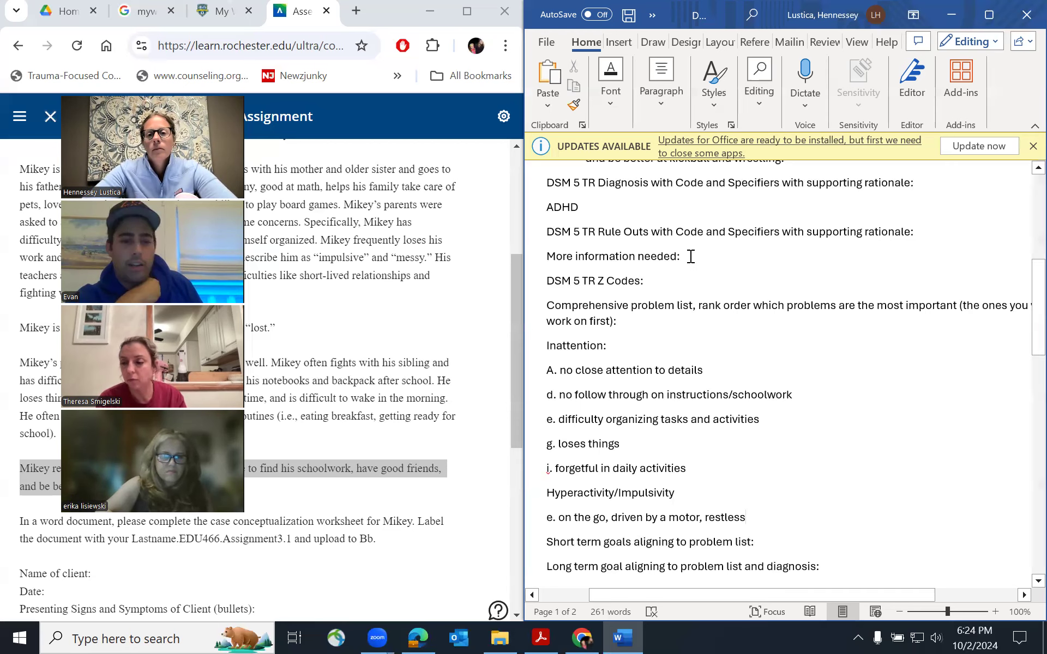
key("Return")
type("d. e")
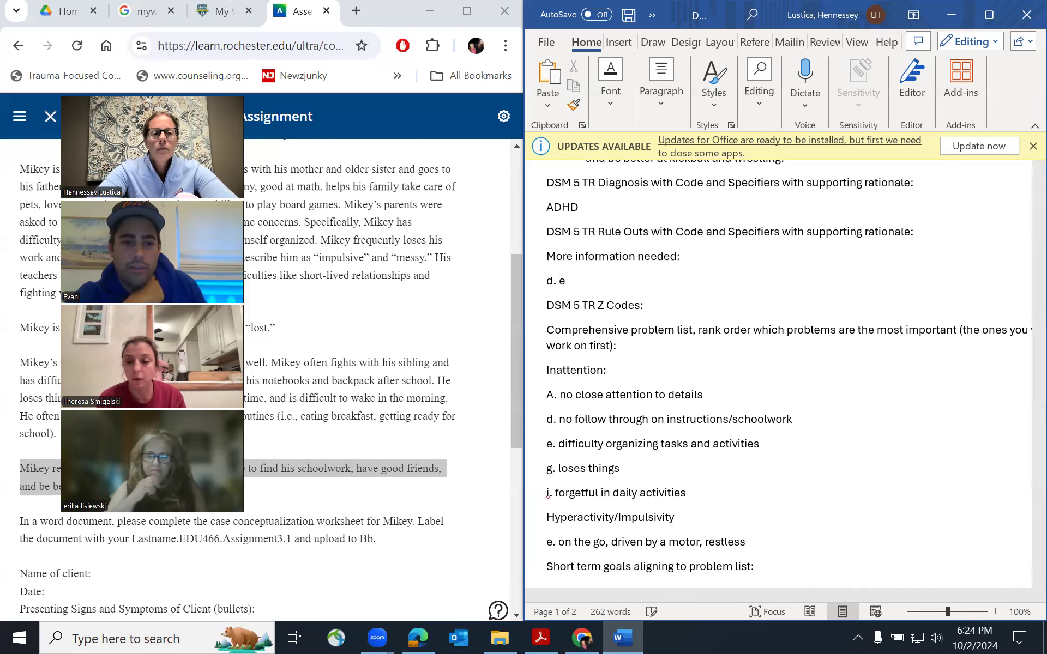
type("ngage ")
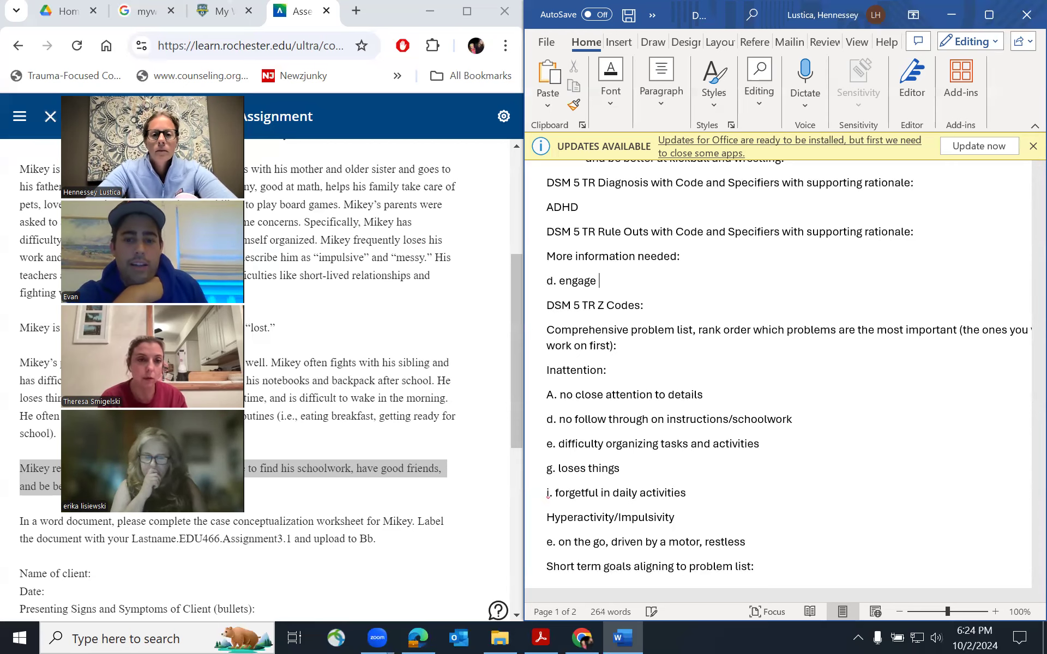
type("in activities")
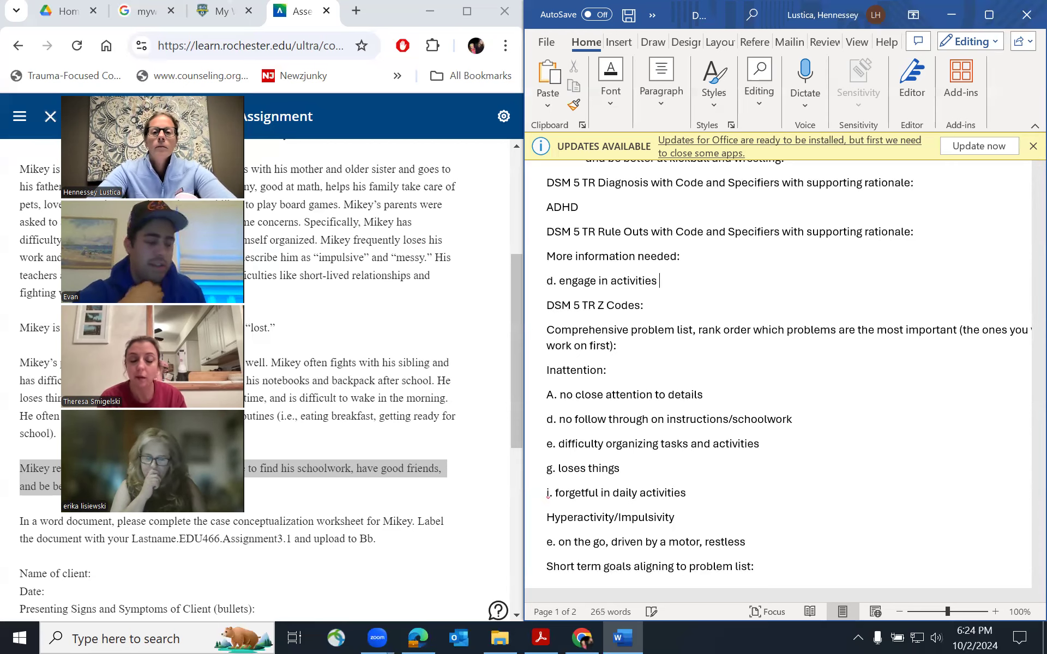
type(" quietly")
key("Return")
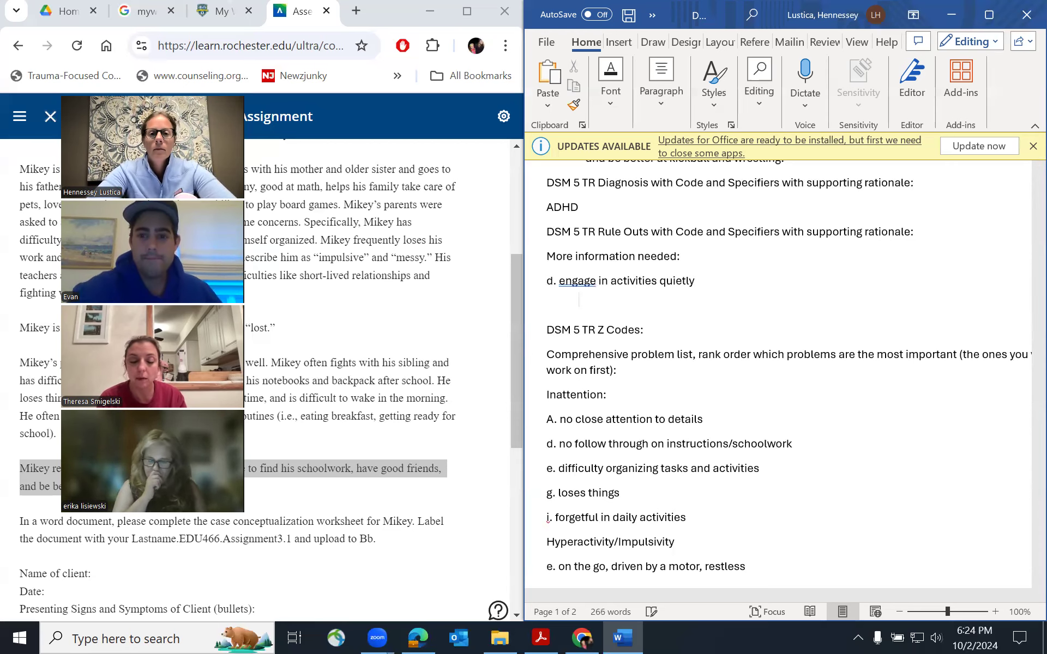
type("frien")
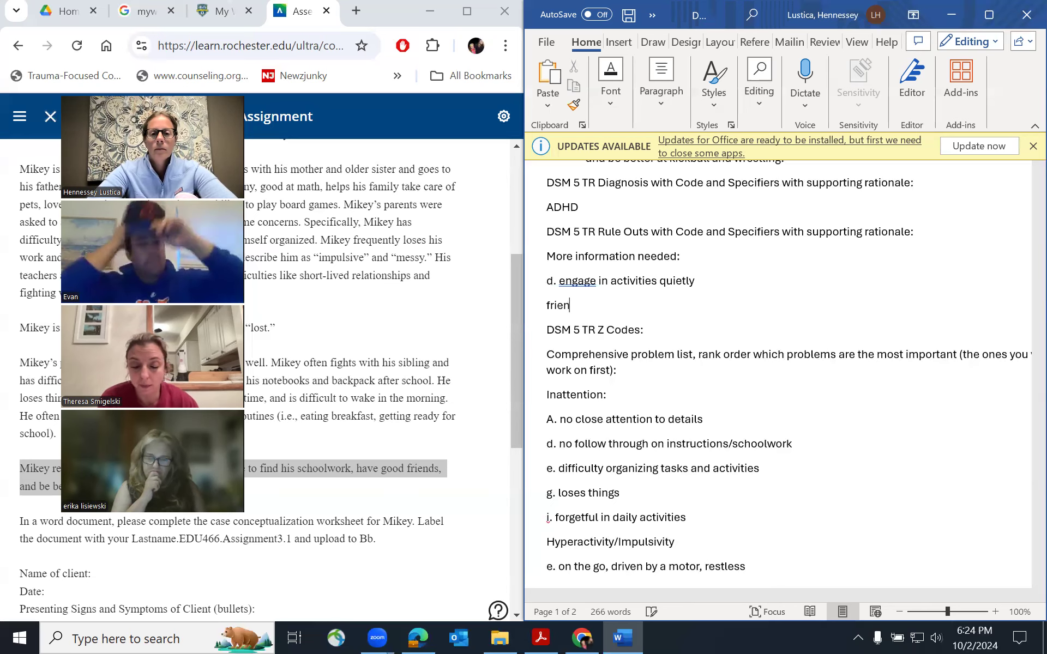
type("ds")
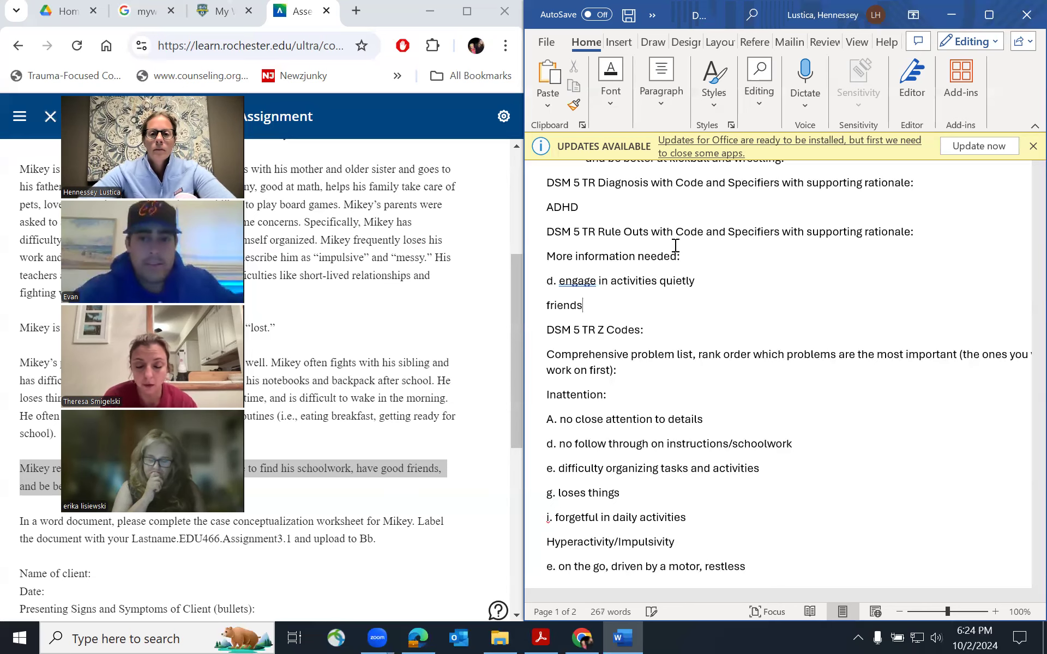
- Remove the "d." lettering in front of "engage in activities quietly"
left_click(565, 284)
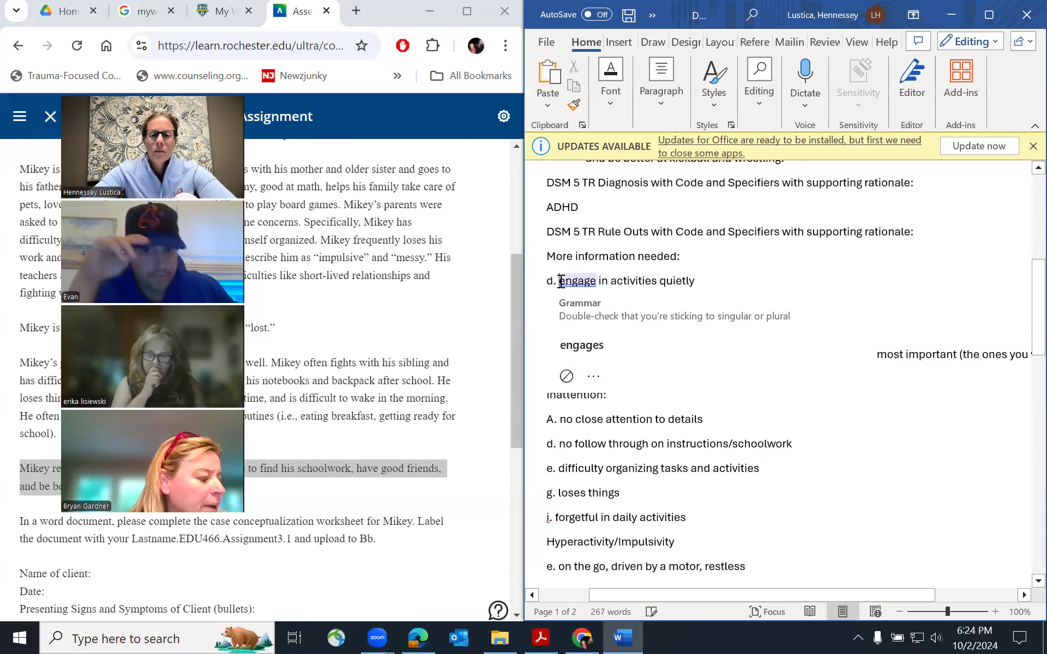
key("BackSpace")
key("BackSpace")
key("BackSpace")
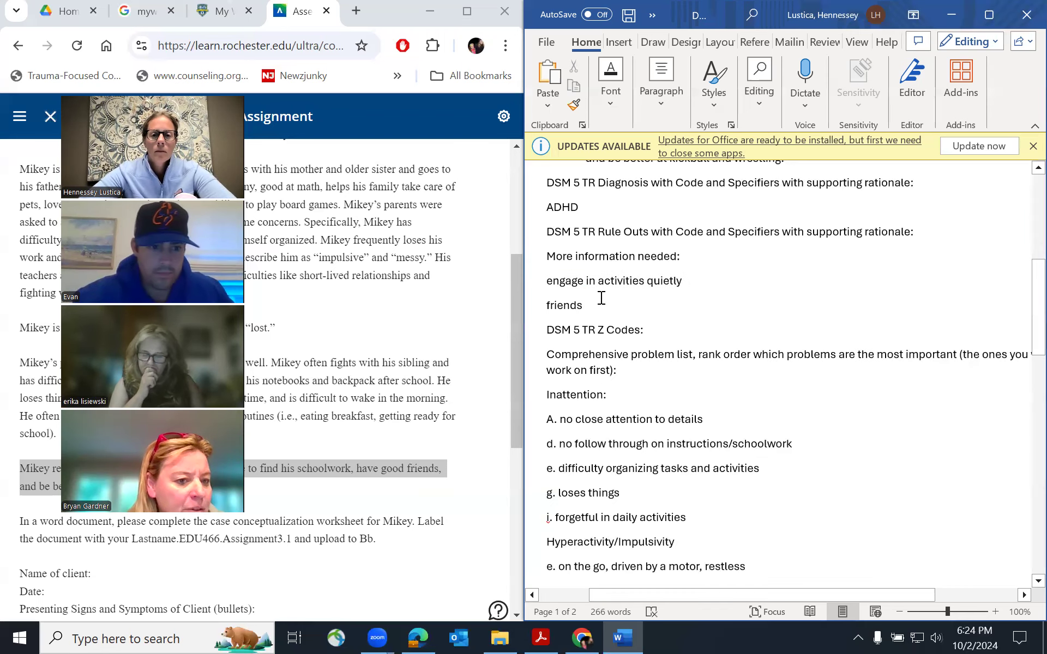
- Add the line "what's he doing in the classroom – fidgeting, leaves his seat?" below "friends"
key("Return")
type("w")
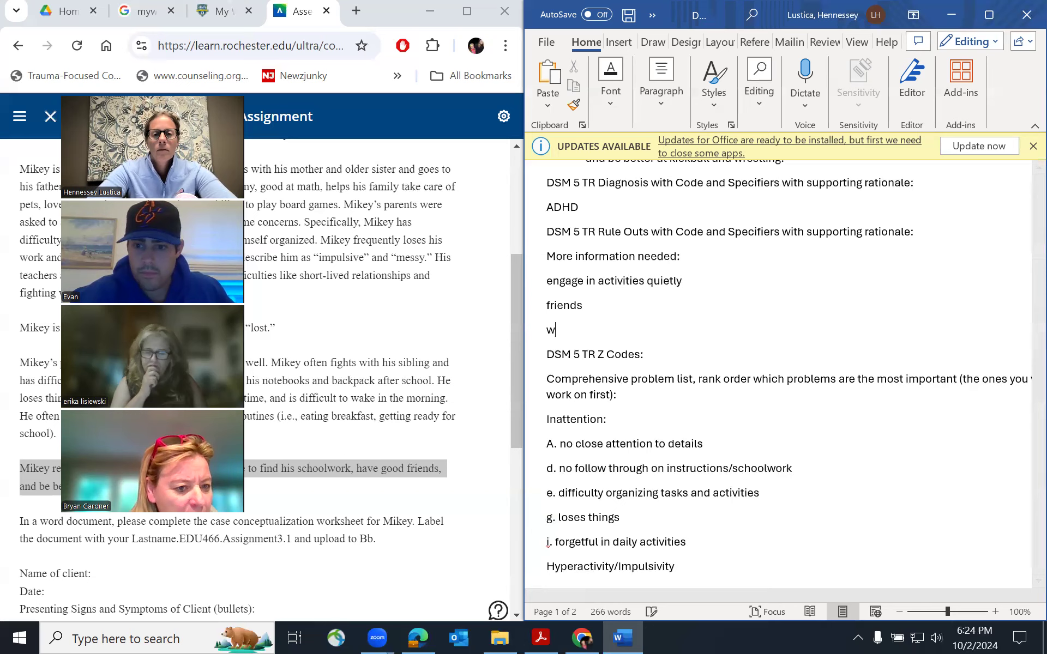
type("hat's he doing in the c")
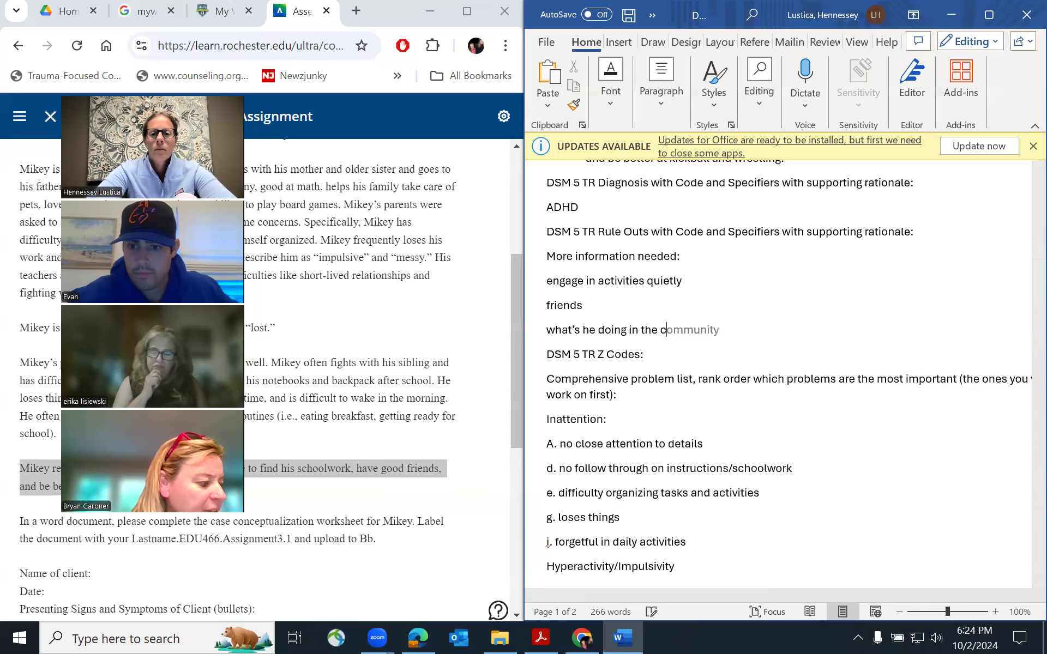
type("lasseoom")
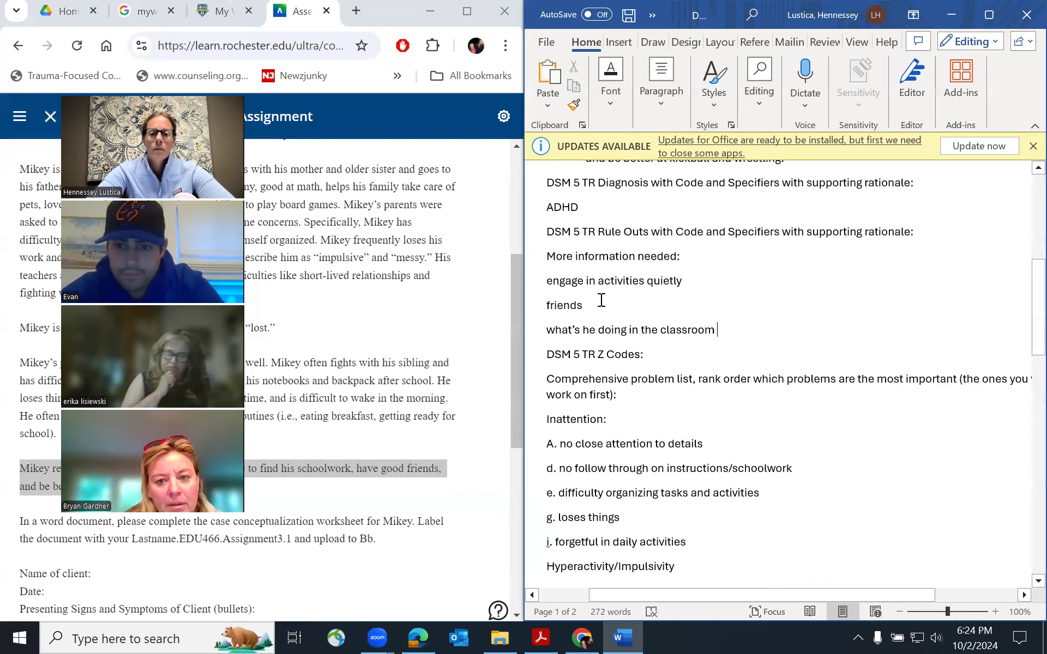
type(" - fidg")
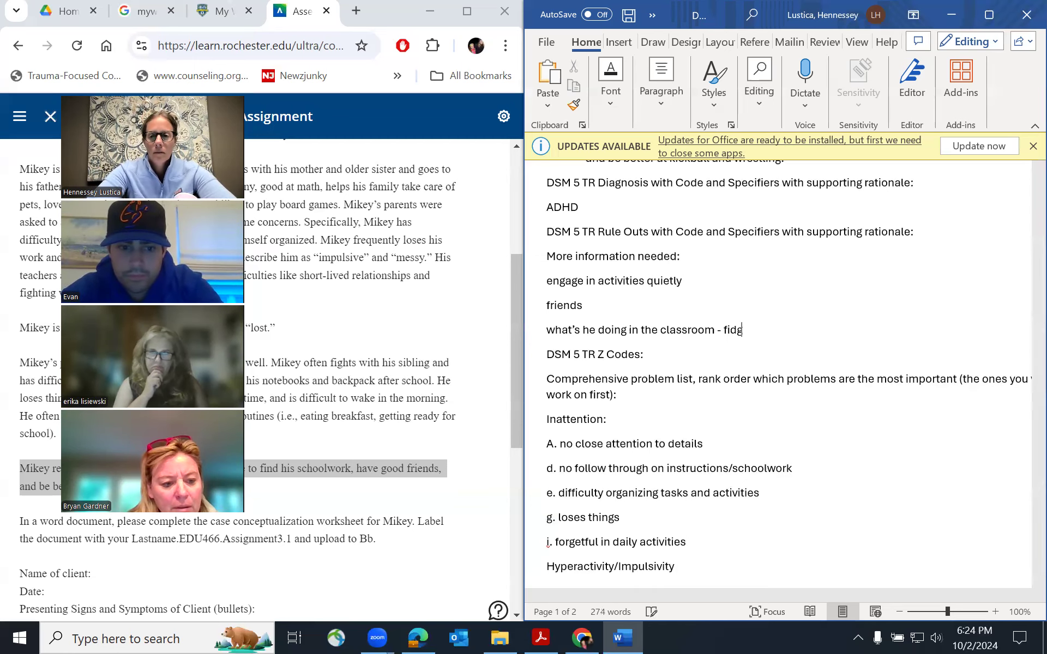
type("eting, leave")
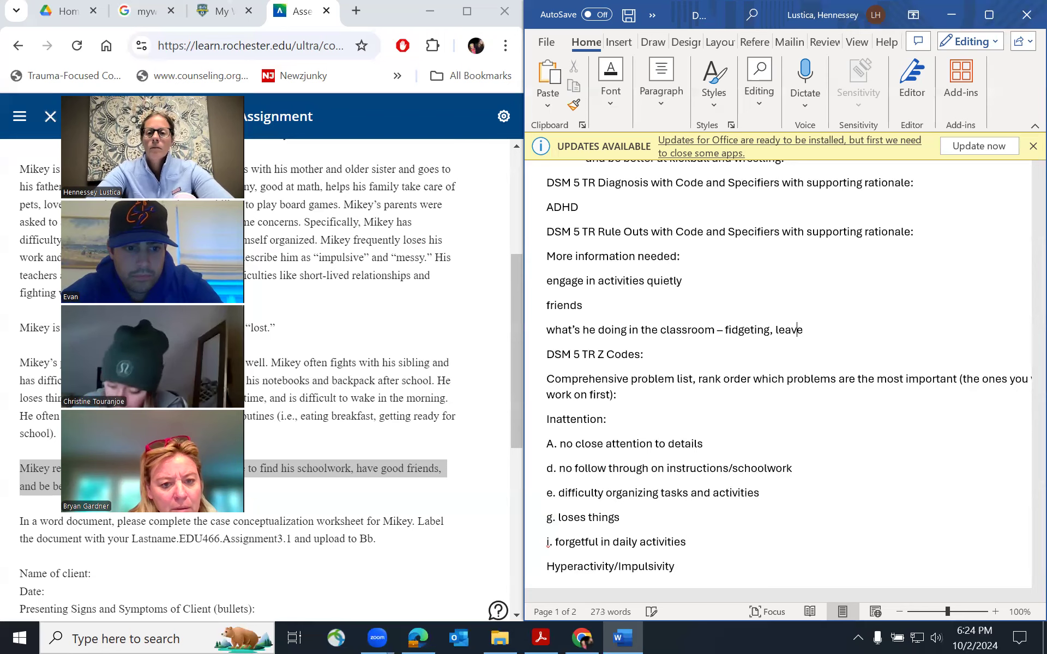
type("s his seat?")
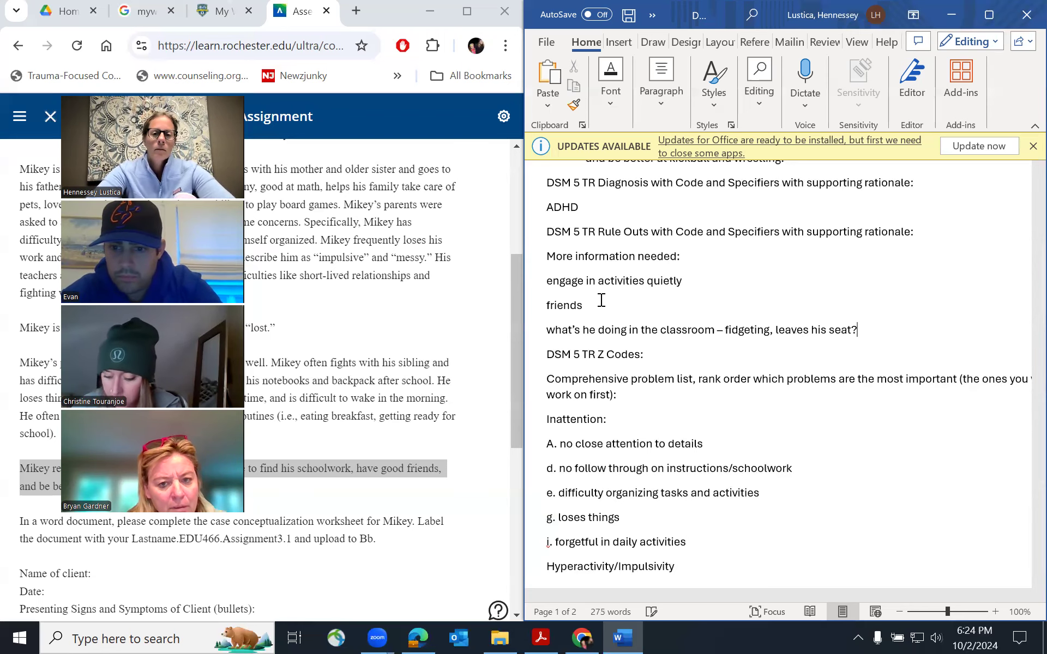
- Add the line "Does he struggle socially intruding with others" below the classroom question under "More information needed"
key("Return")
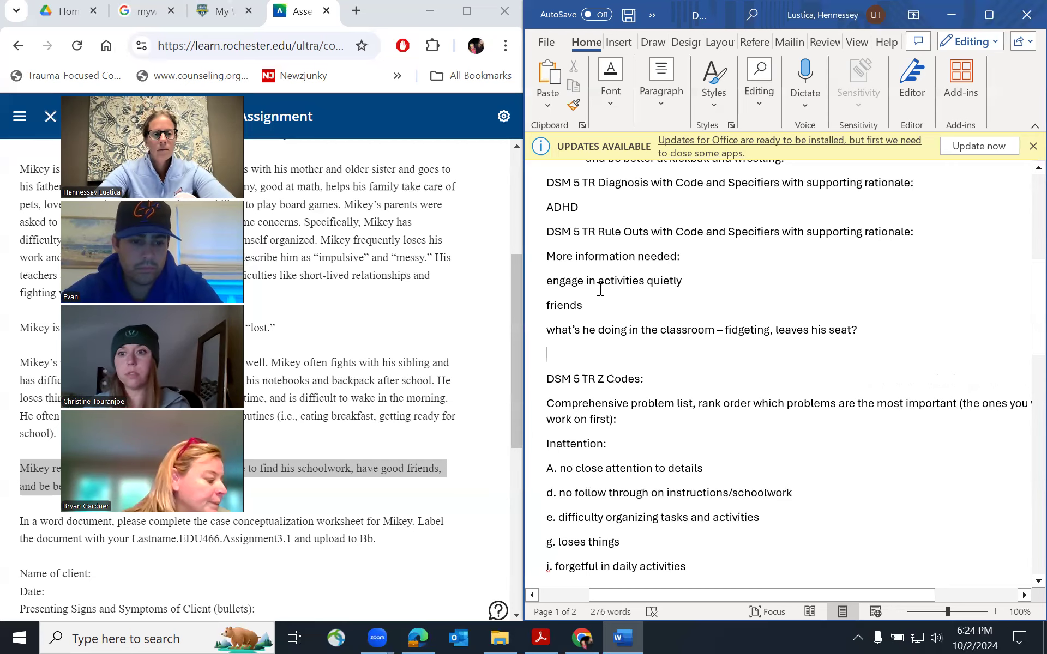
type("Does he ")
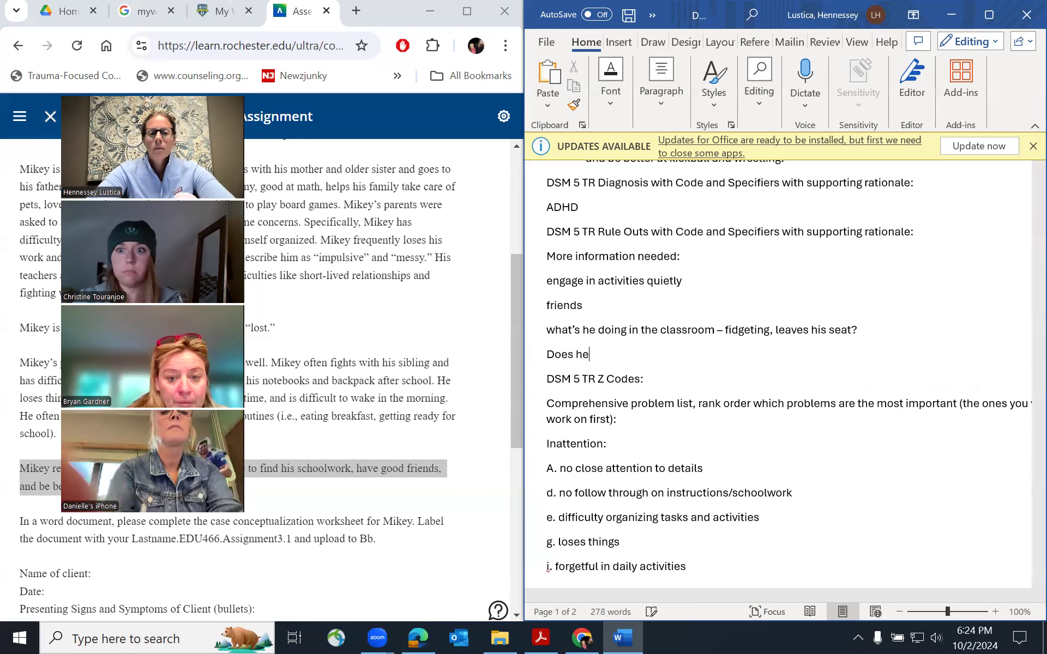
type("struggle s")
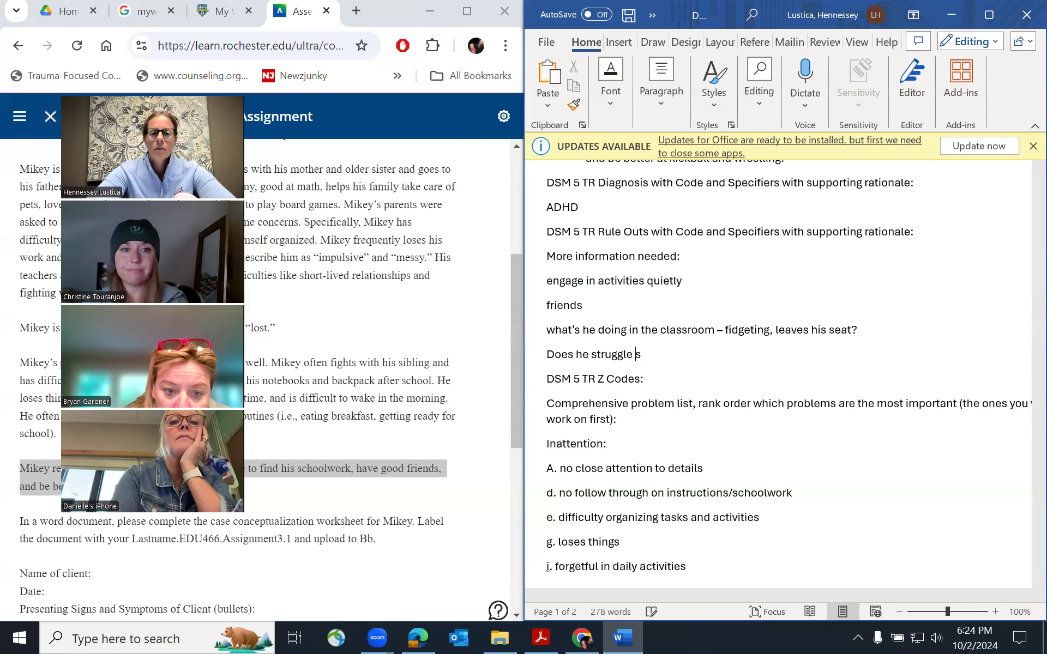
type("ocially with o")
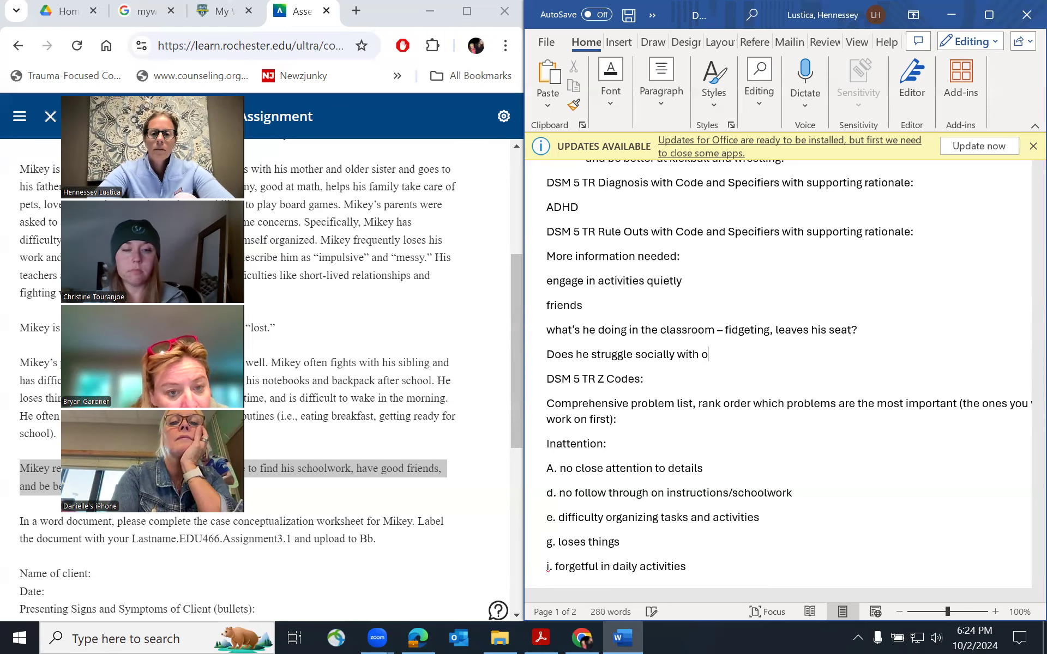
key("BackSpace")
key("BackSpace")
key("BackSpace")
key("BackSpace")
key("BackSpace")
key("BackSpace")
type("i")
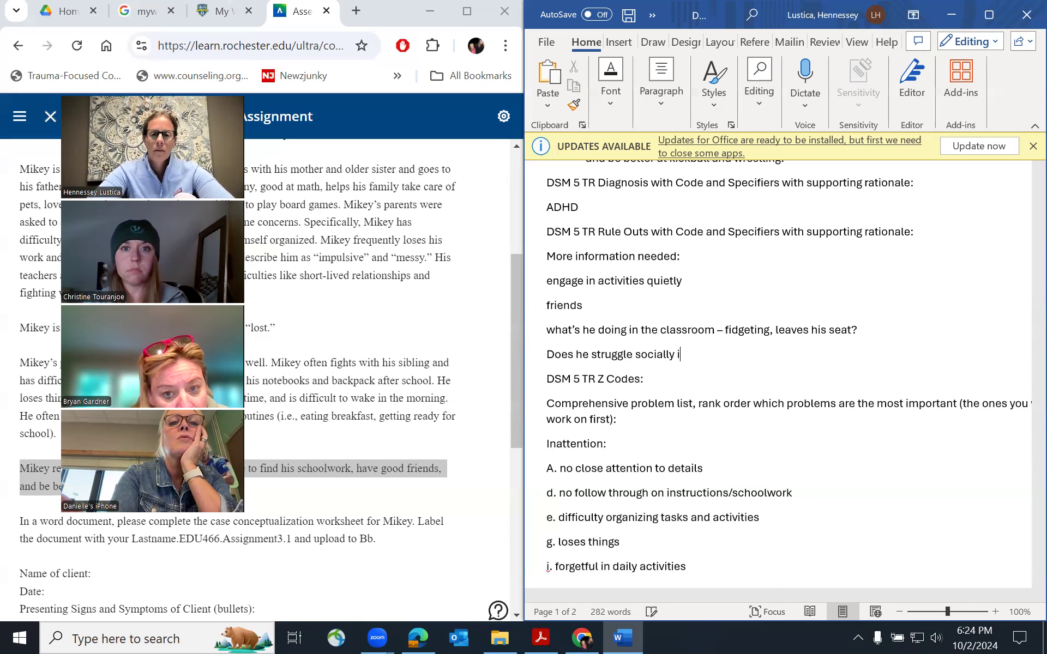
type("ntruding owith others")
- Add the line "Frequency/Duration" as the last entry under "More information needed"
key("Return")
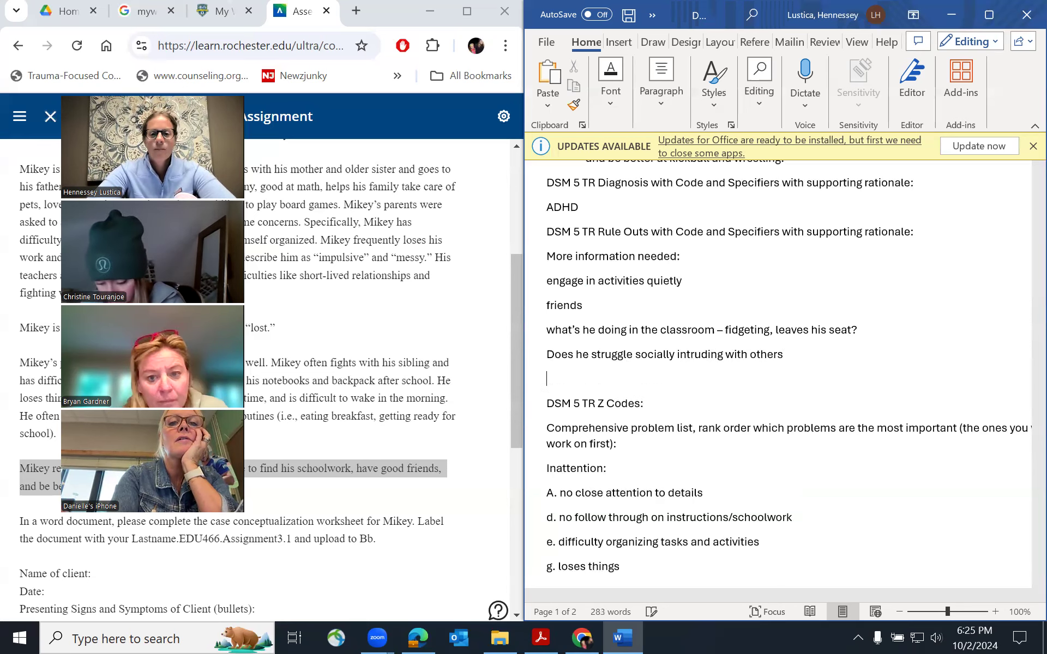
type("Freu")
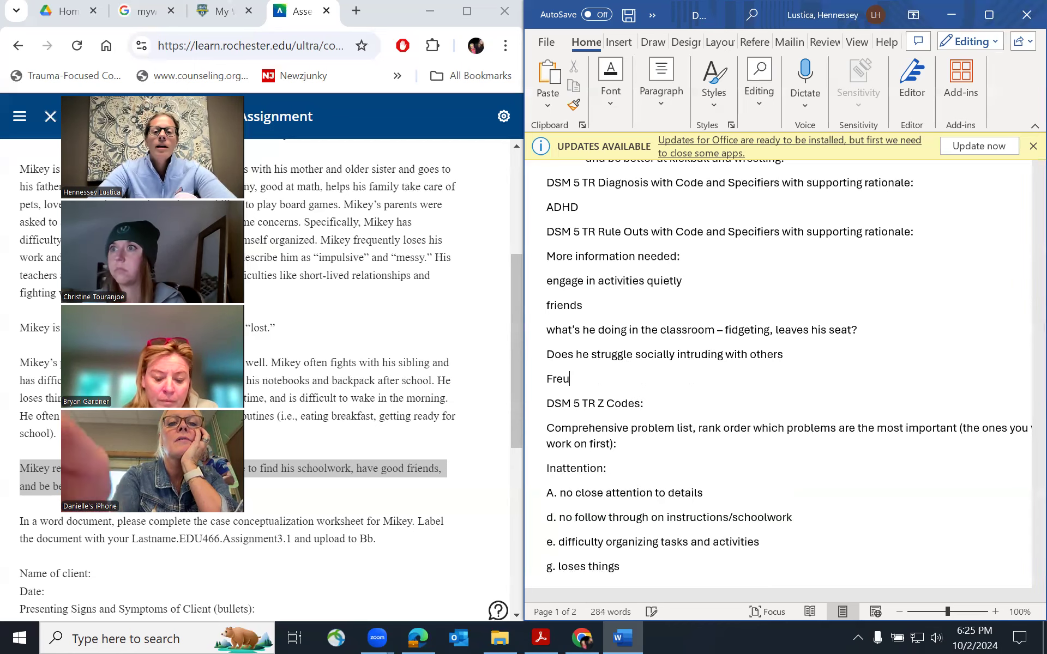
key("BackSpace")
type("quenc")
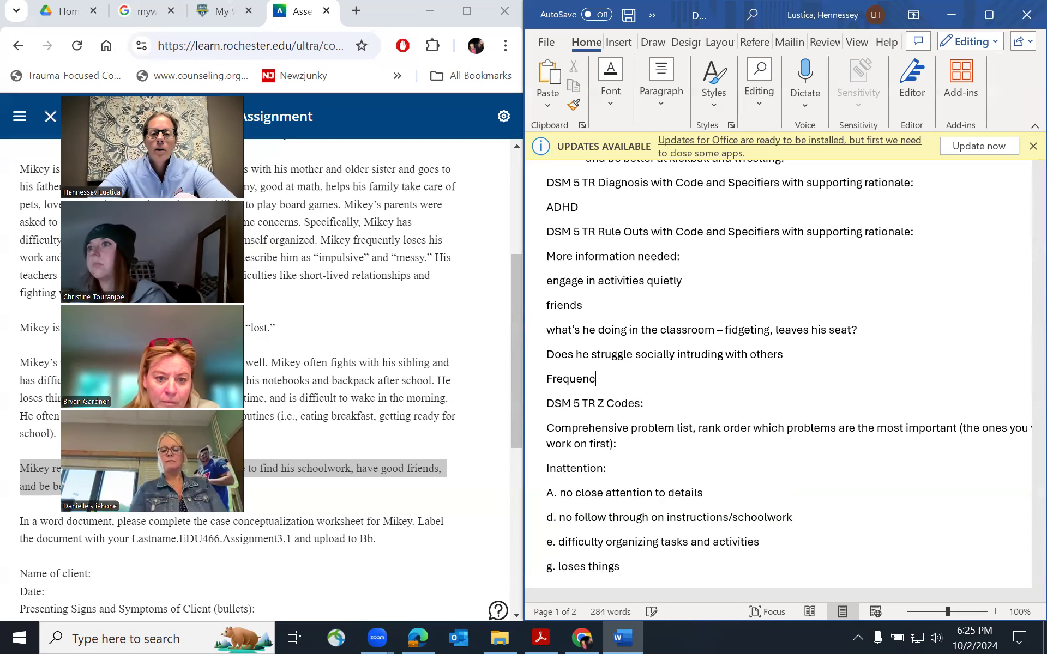
type("y/Duration")
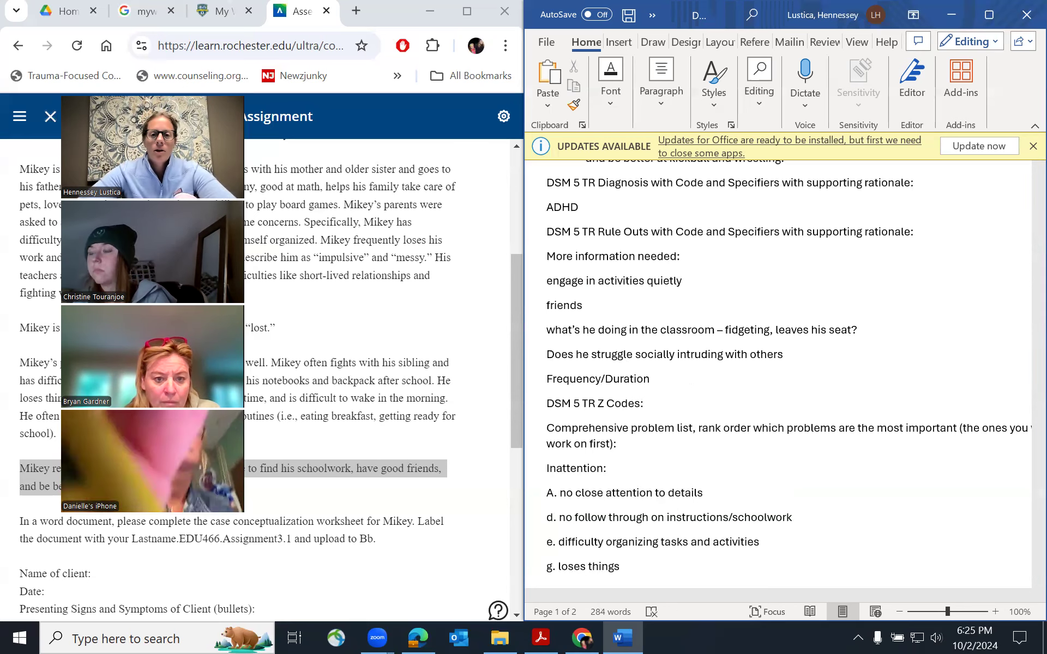
- Capitalize the first letters of "engage in activities quietly" and "friends" under "More information needed"
left_click(547, 281)
key("Delete")
type("e")
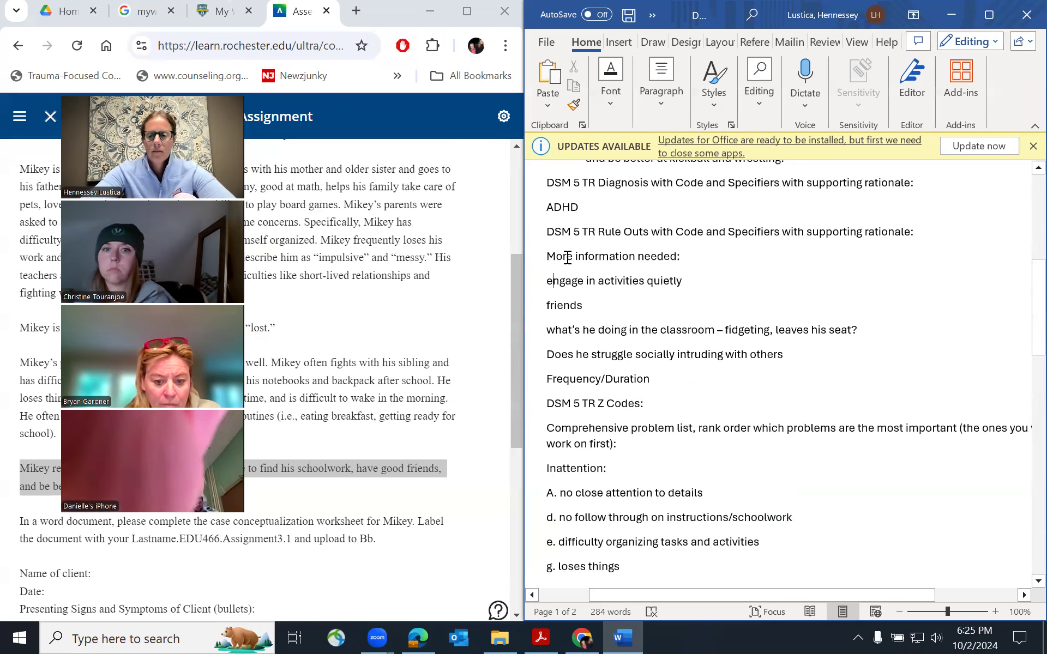
key("BackSpace")
type("E")
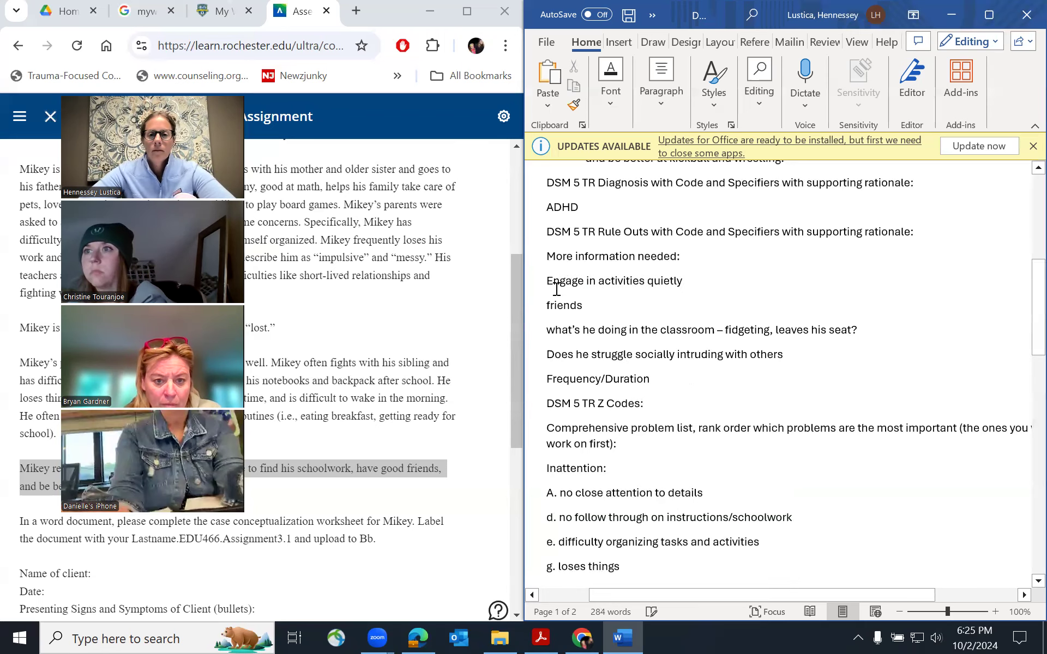
left_click(550, 306)
key("Delete")
type("F")
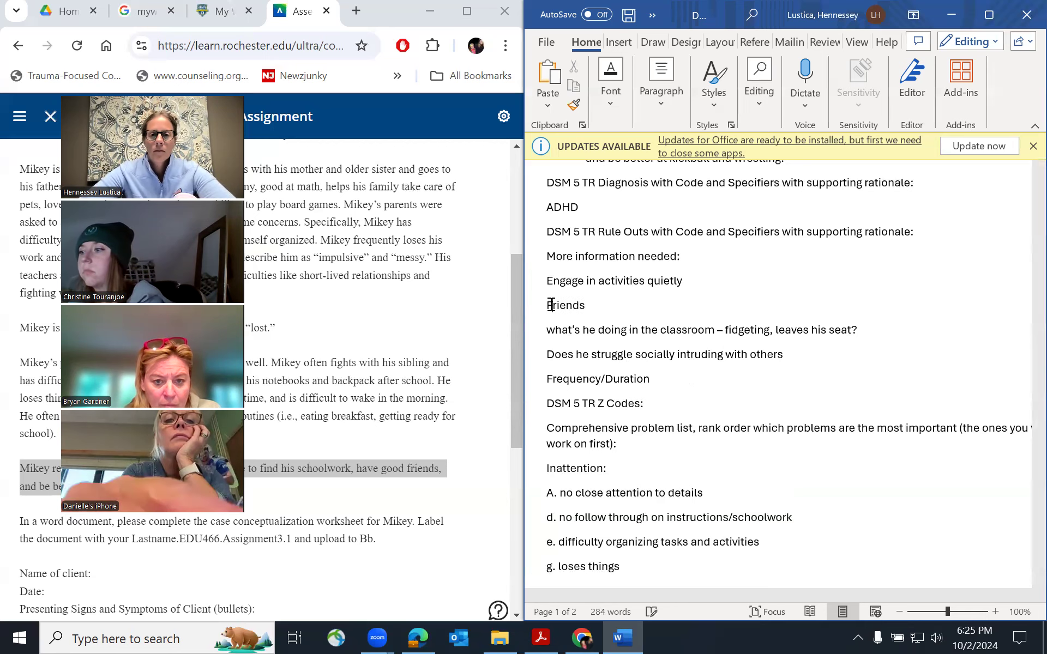
- Make the headings "More information needed:" and "DSM 5 TR Z Codes:" bold
left_click_drag(550, 257, 682, 260)
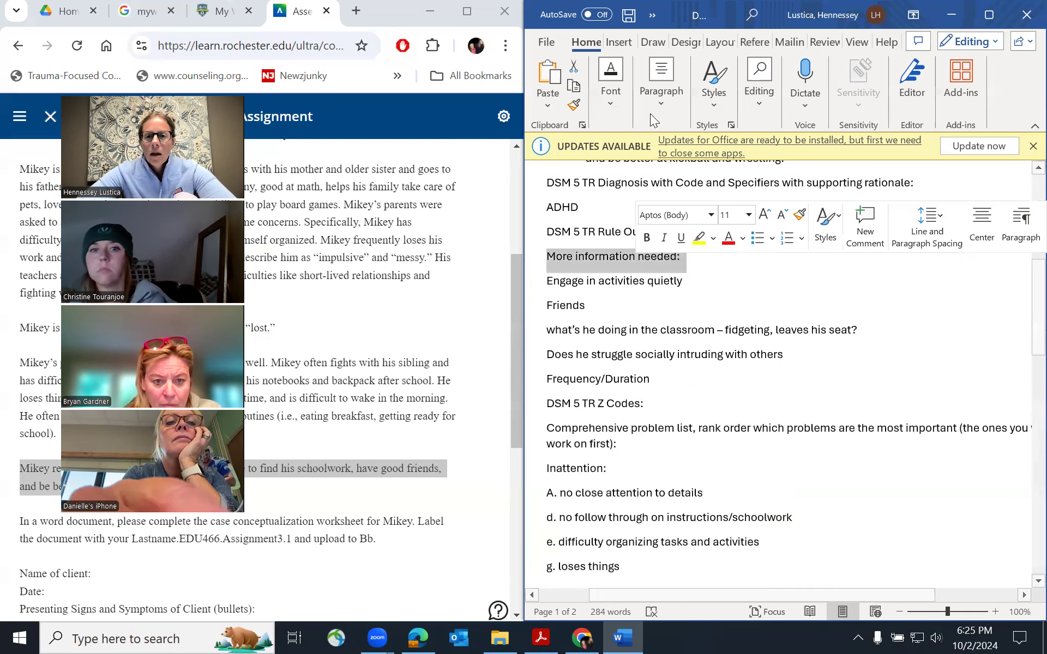
left_click(611, 93)
left_click(604, 175)
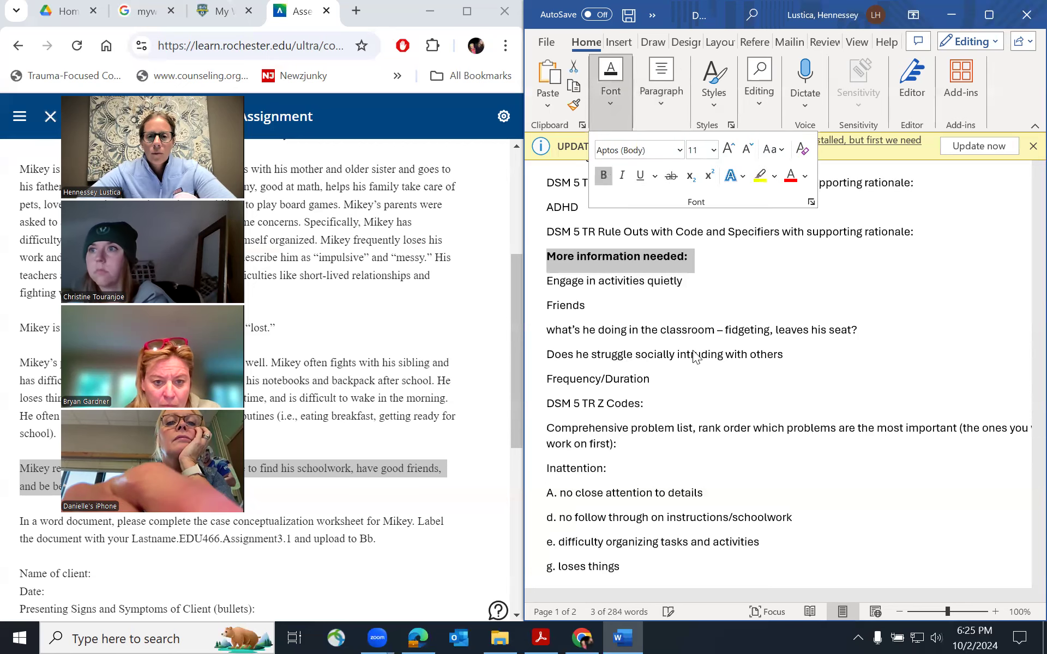
key("Escape")
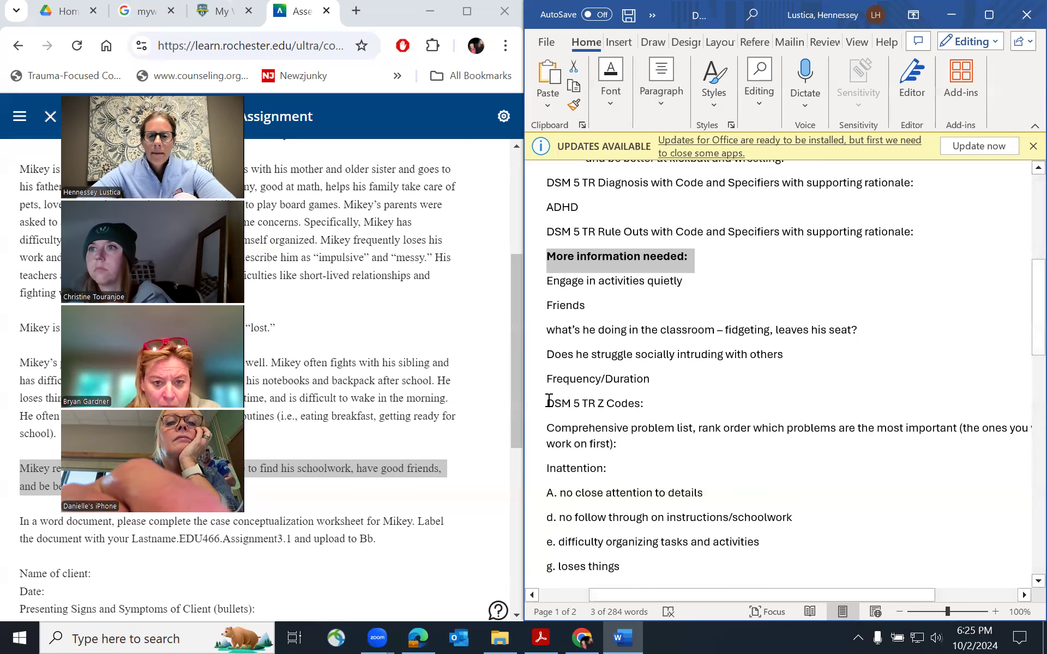
left_click_drag(565, 399, 647, 405)
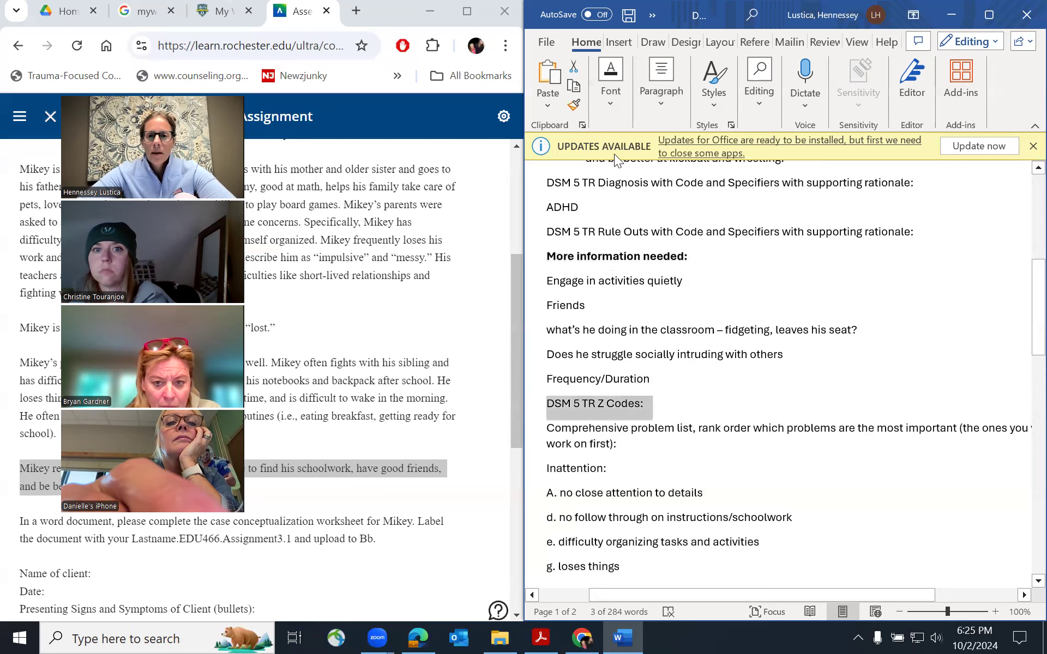
left_click(612, 113)
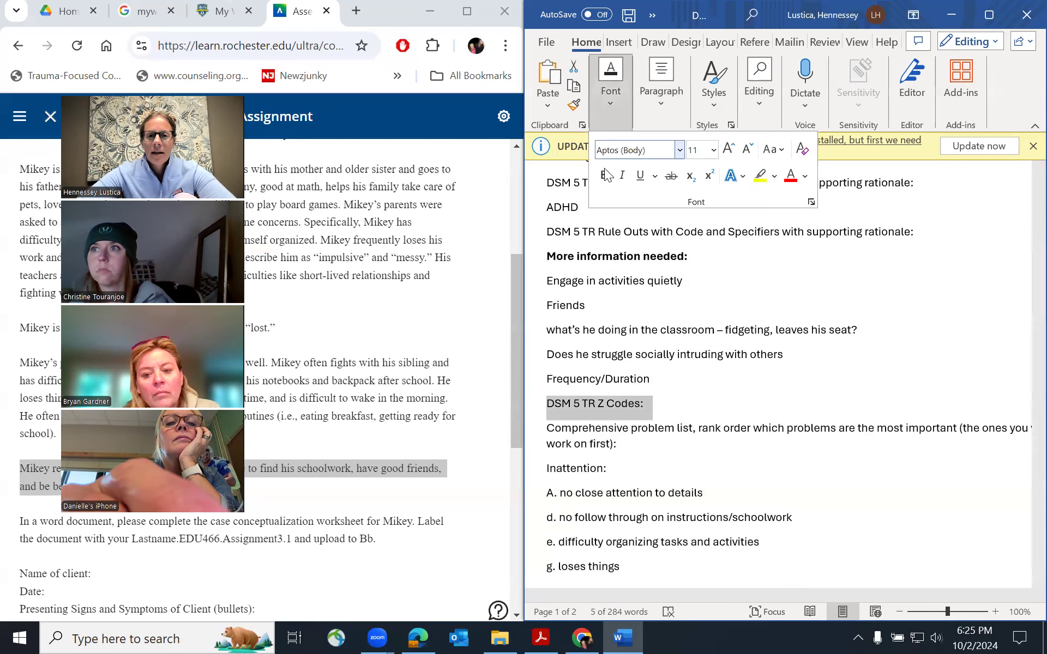
left_click(611, 184)
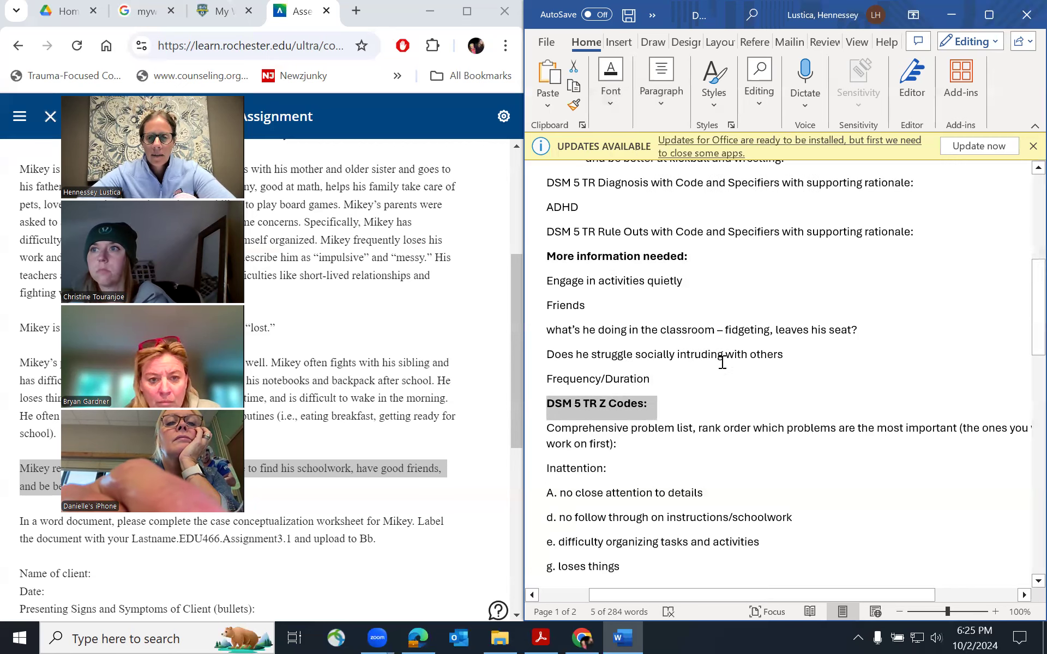
left_click(723, 470)
- Make the full two-line "Comprehensive problem list" heading above the Inattention items bold
scroll(721, 469, "down", 2)
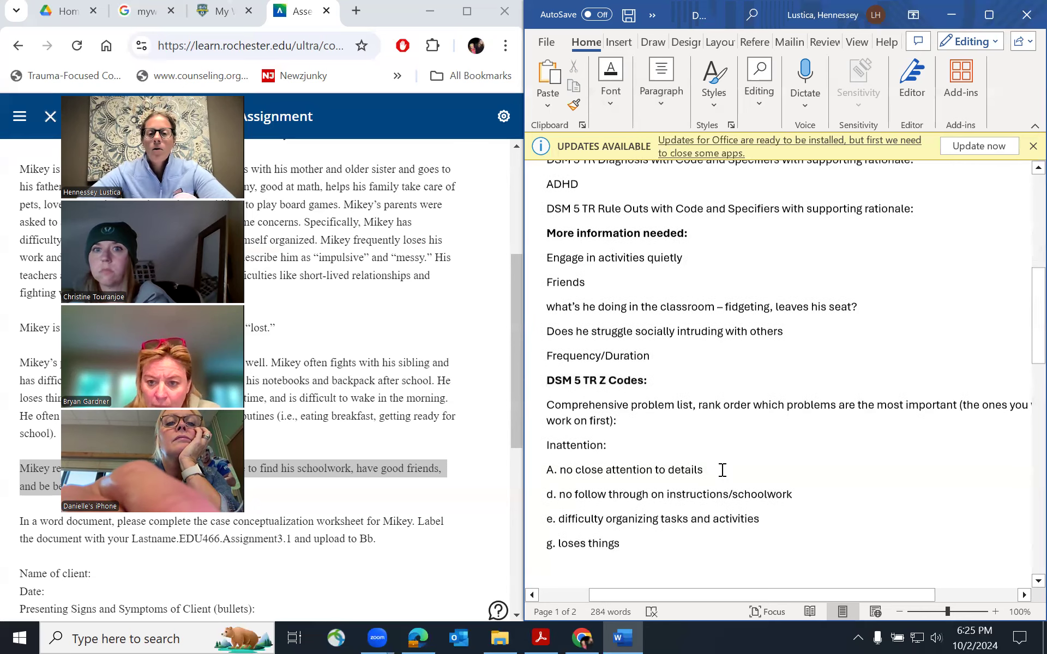
scroll(605, 486, "down", 3)
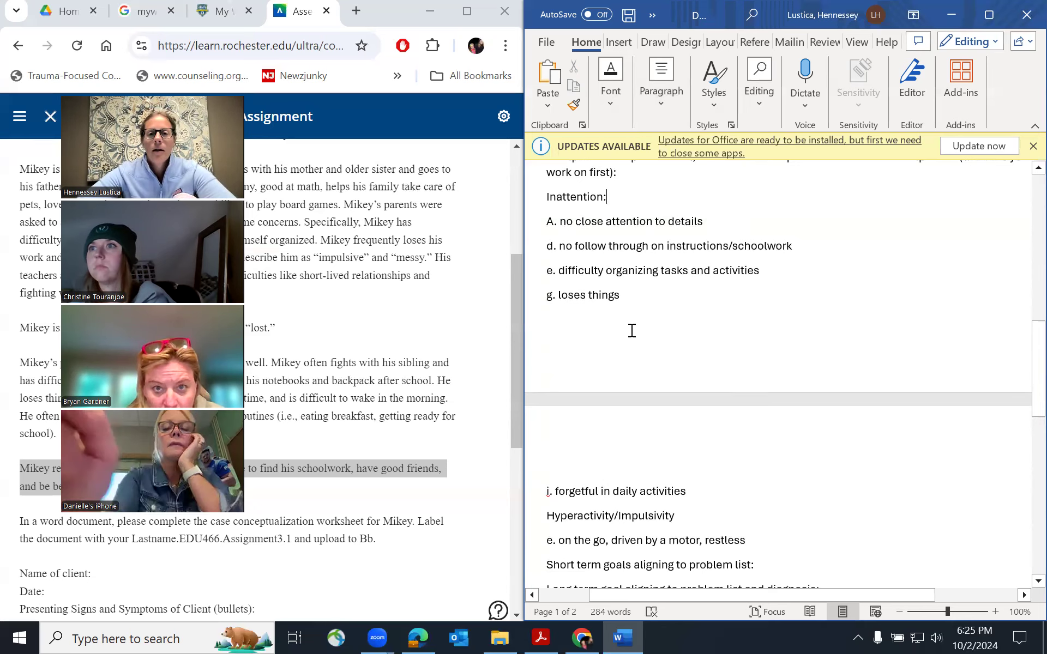
scroll(630, 332, "up", 2)
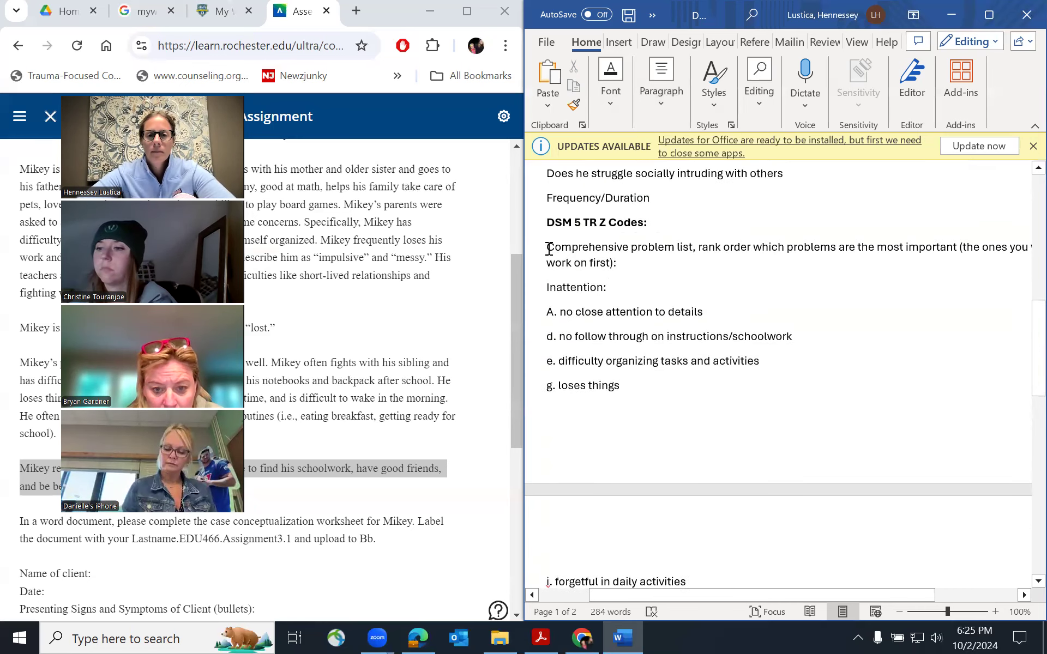
left_click_drag(547, 246, 623, 263)
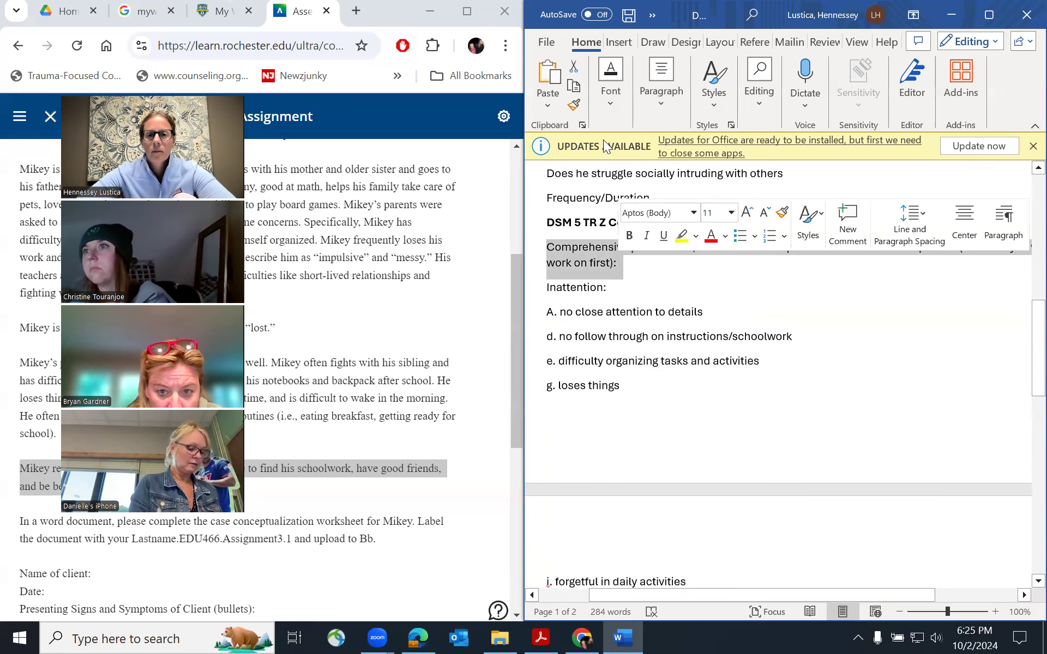
left_click(610, 82)
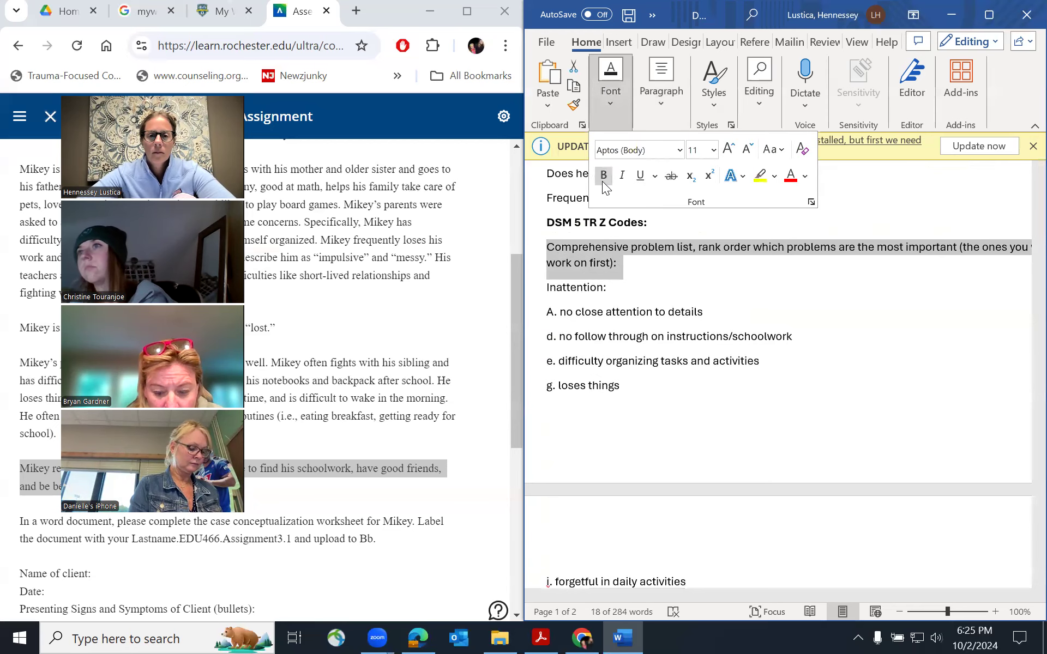
left_click(604, 176)
left_click(708, 409)
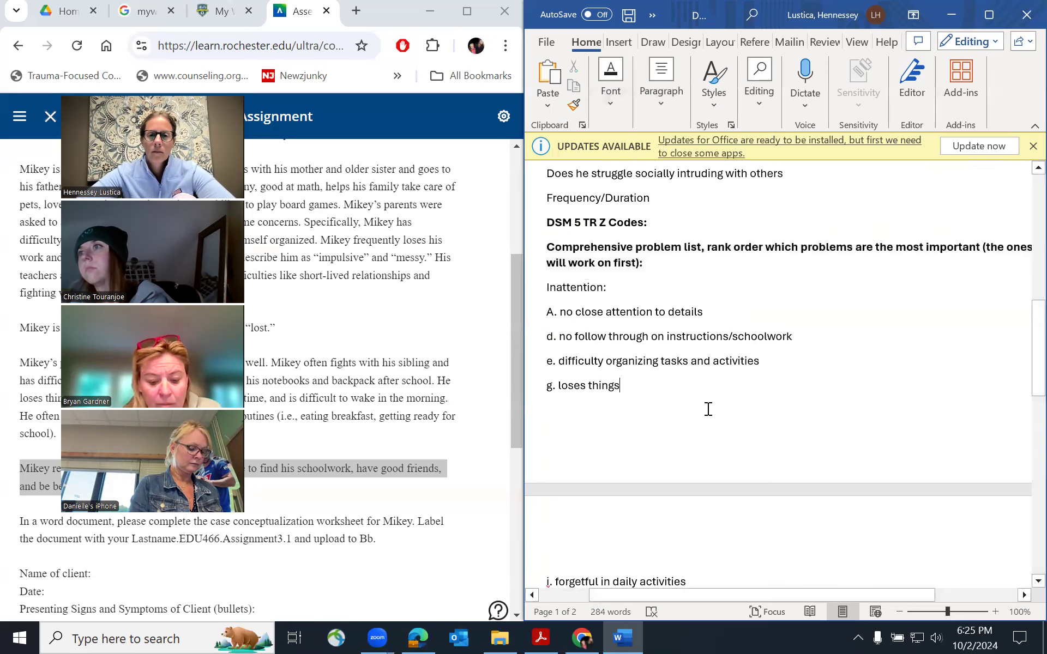
- Complete the ADHD entry under the DSM 5 TR Diagnosis heading as "F90.0 ADHD Inattentive Type"
scroll(708, 409, "up", 4)
scroll(709, 409, "up", 2)
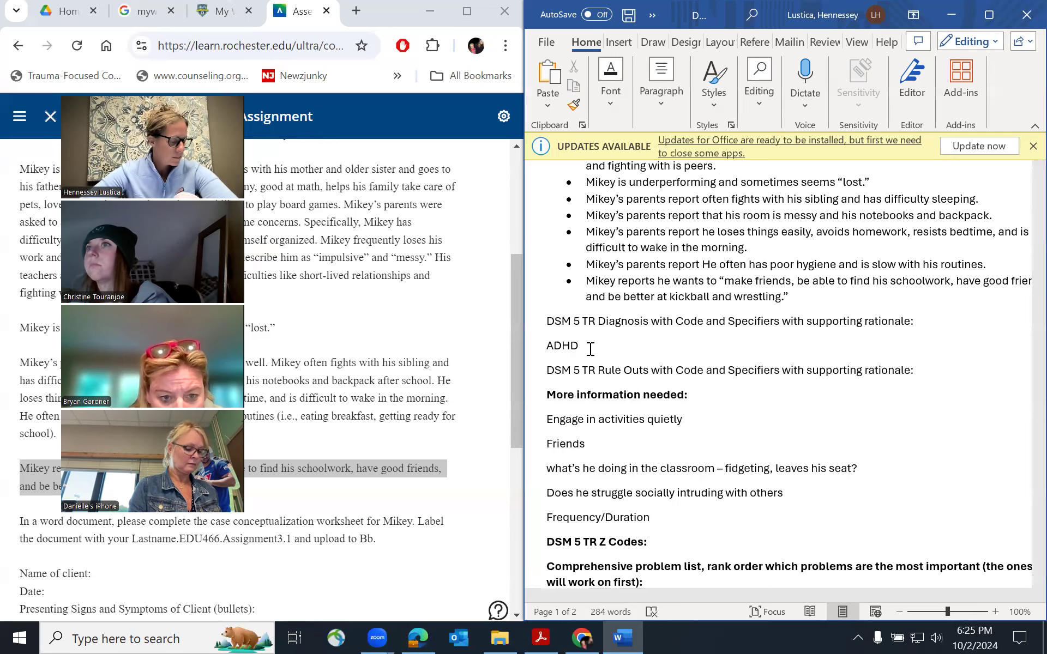
type("Inattenti")
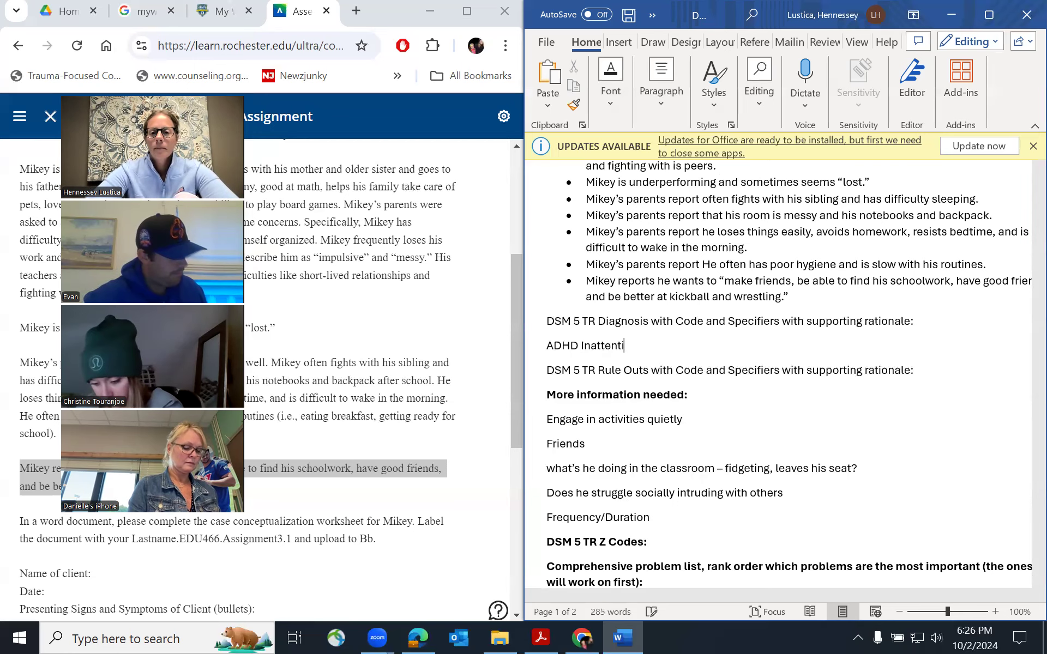
type("ve Type")
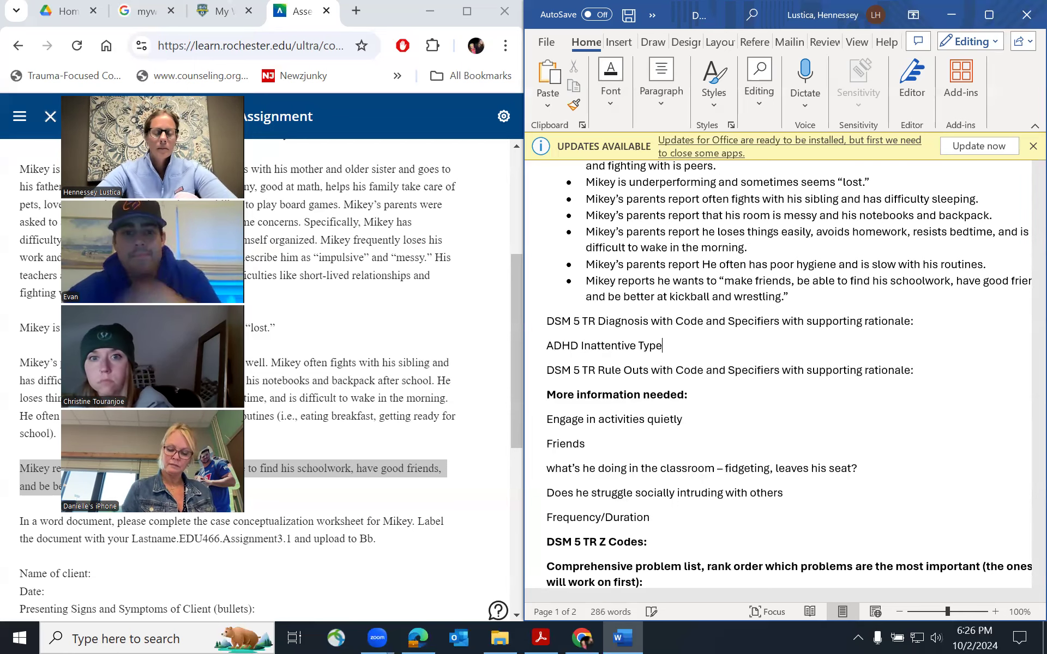
left_click(547, 345)
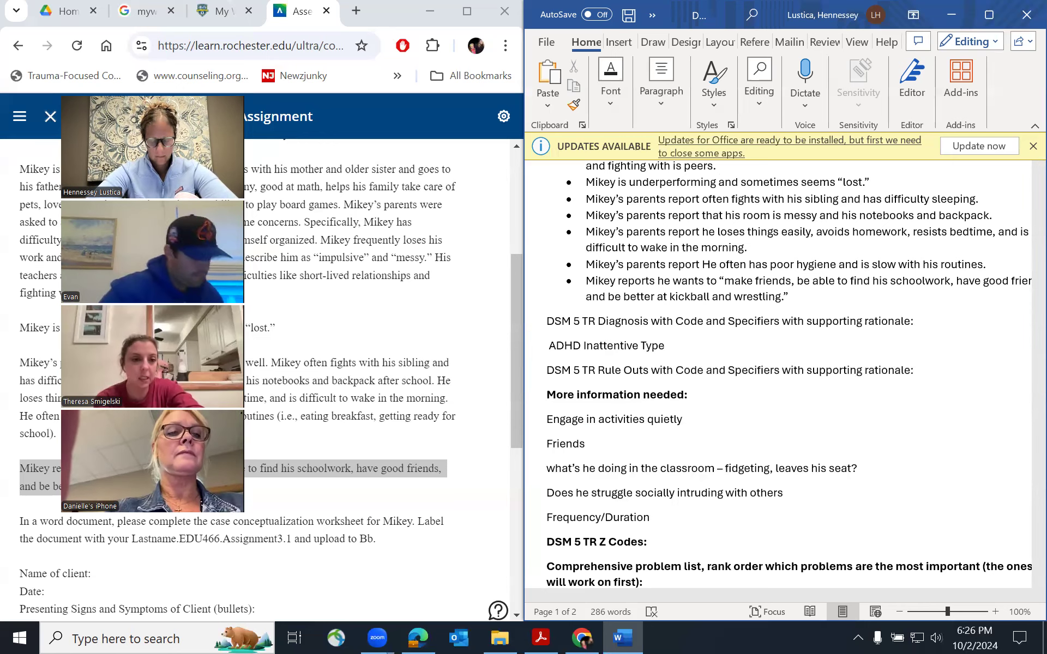
type("F90.0")
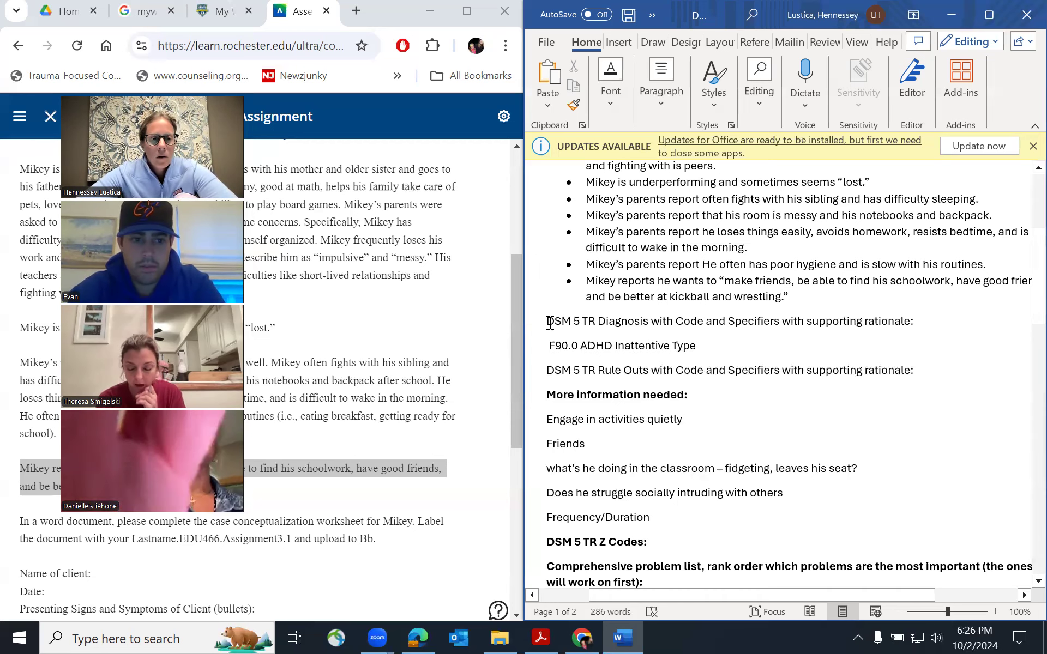
- Make the "DSM 5 TR Diagnosis" and "DSM 5 TR Rule Outs" headings bold across their full lines
left_click_drag(648, 321, 921, 325)
left_click(611, 101)
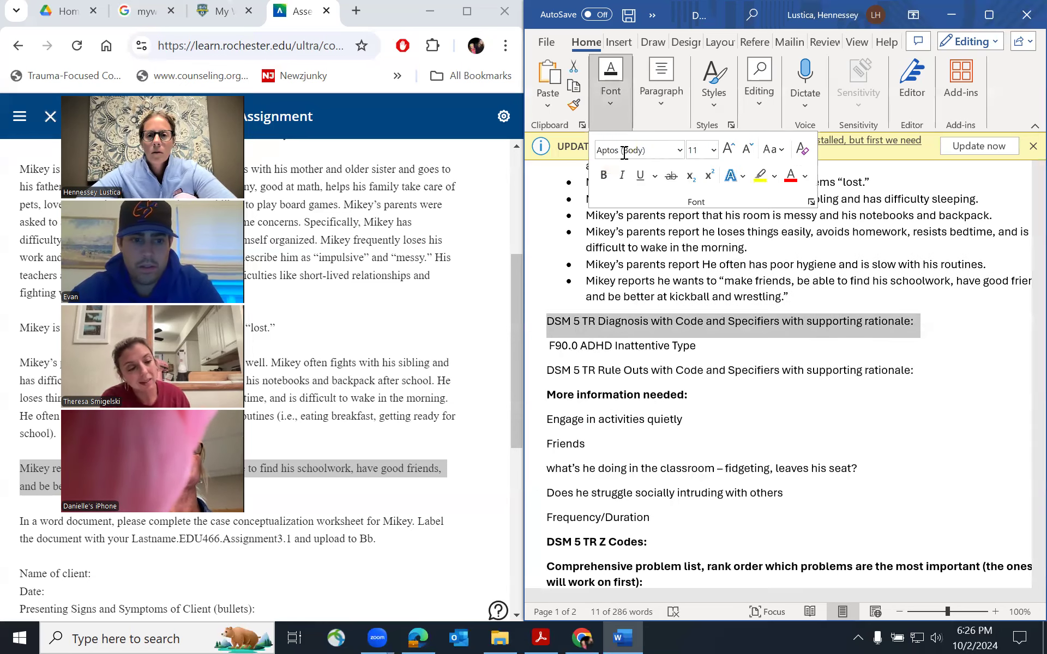
left_click(605, 175)
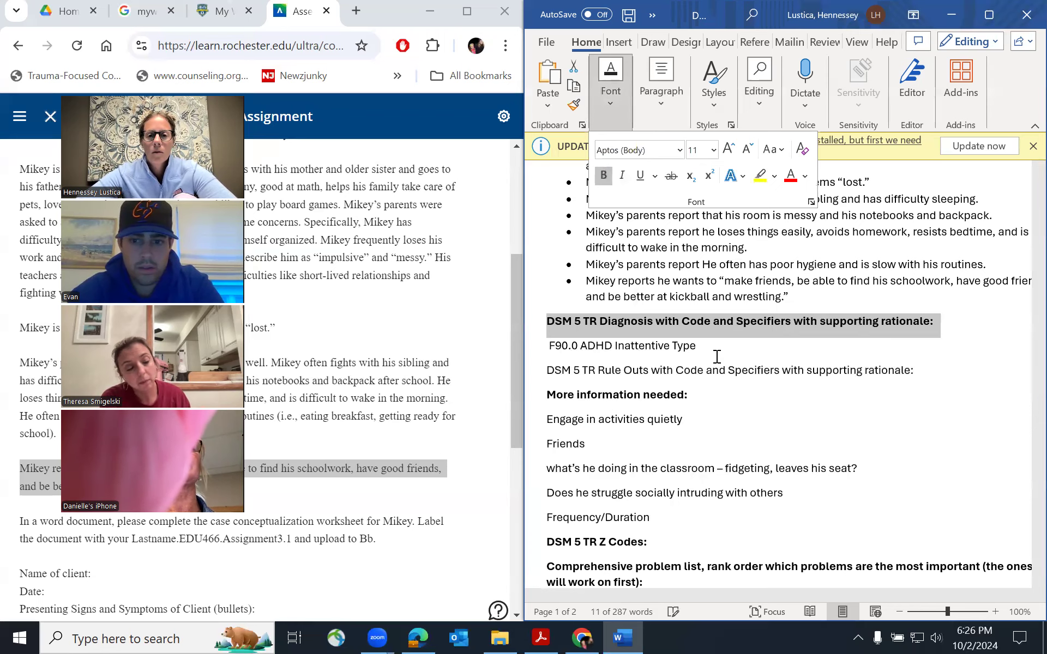
left_click(720, 379)
left_click_drag(546, 371, 921, 372)
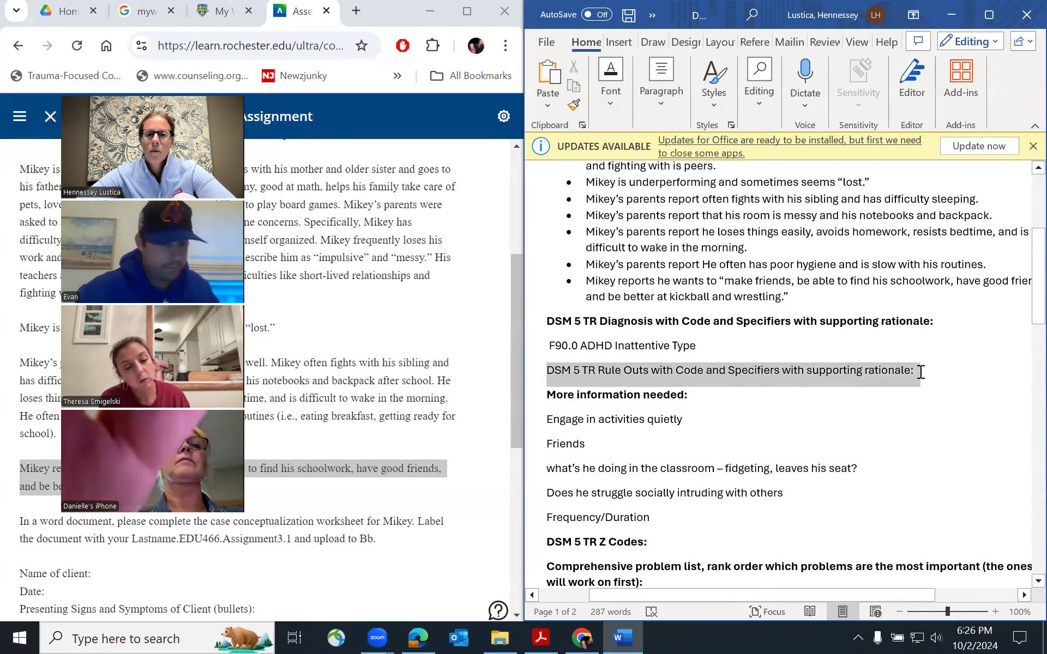
left_click(611, 102)
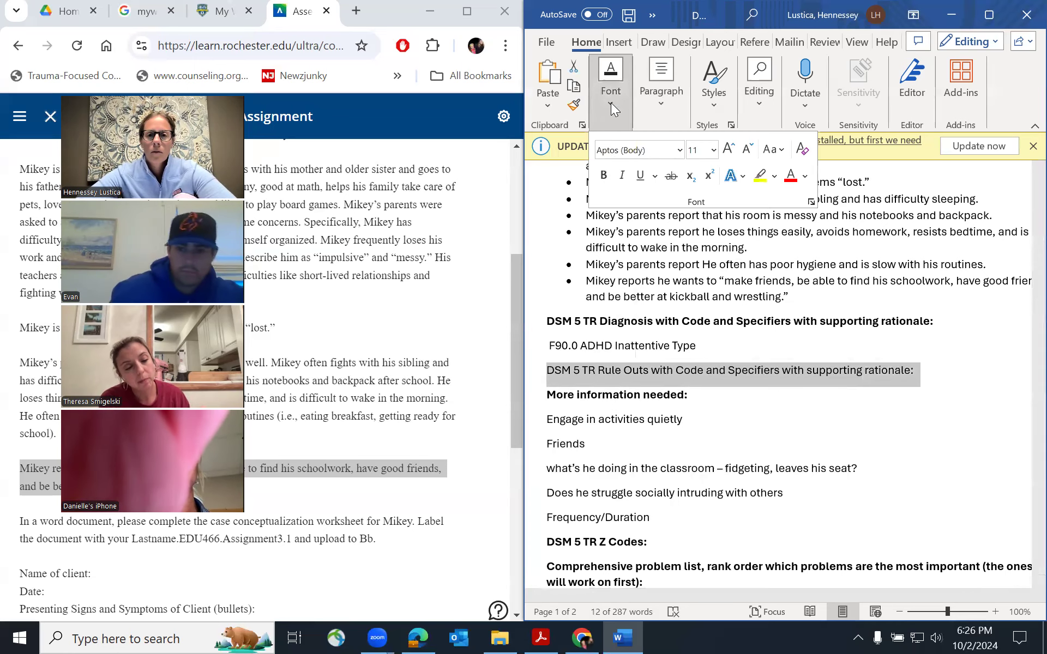
left_click(605, 175)
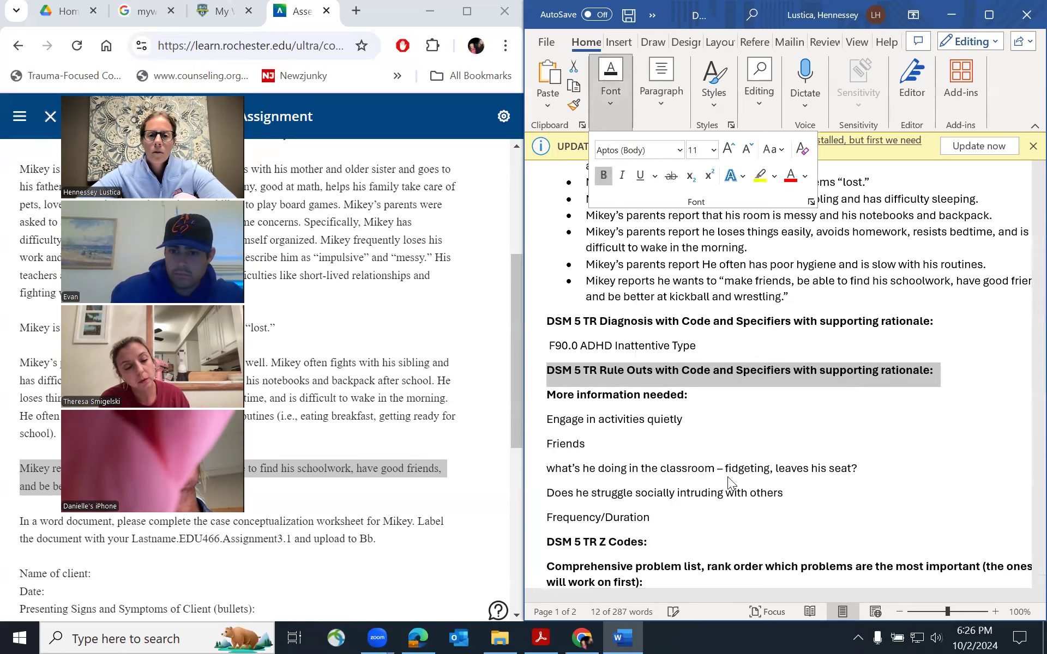
left_click(754, 418)
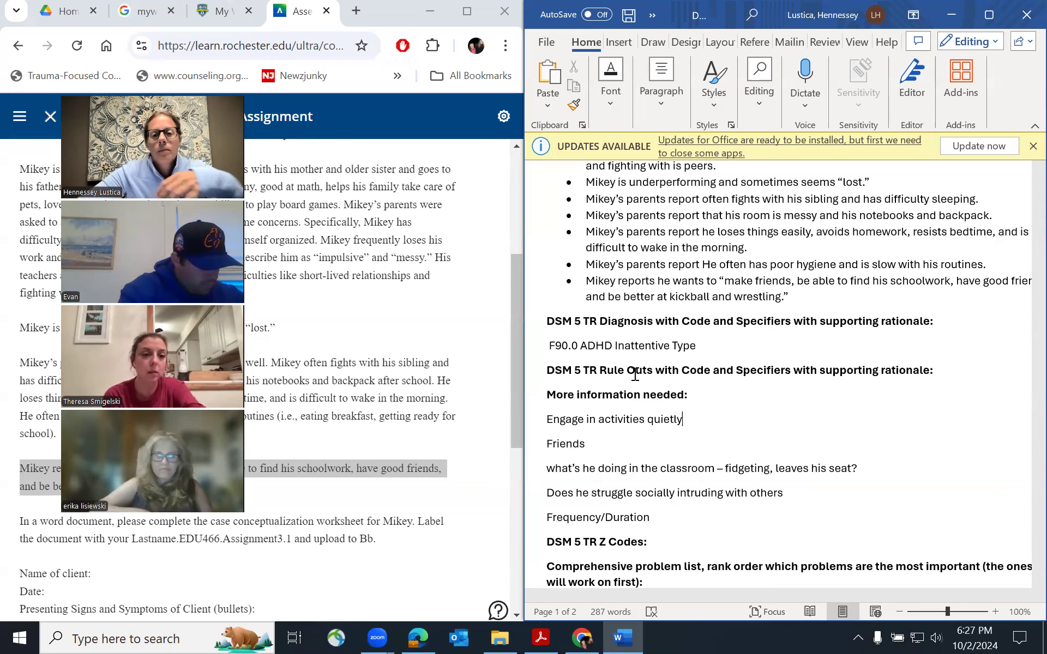
- Append "Moderate" to the F90.0 ADHD entry and move the Inattention and Hyperactivity/Impulsivity lists from the problem list to beneath it
left_click(719, 346)
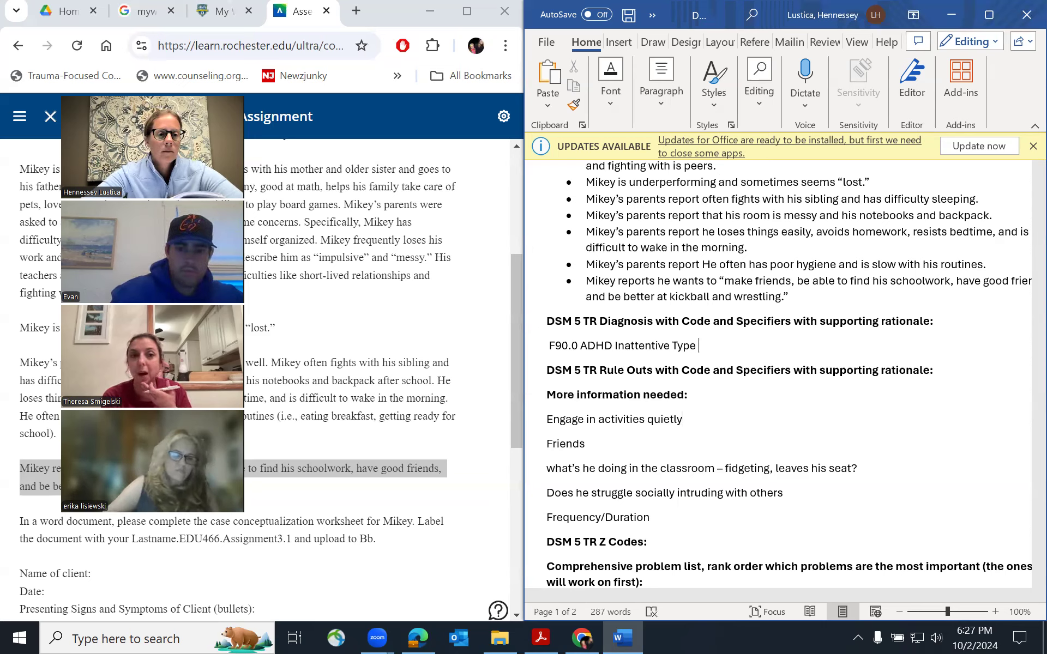
type("Moderate")
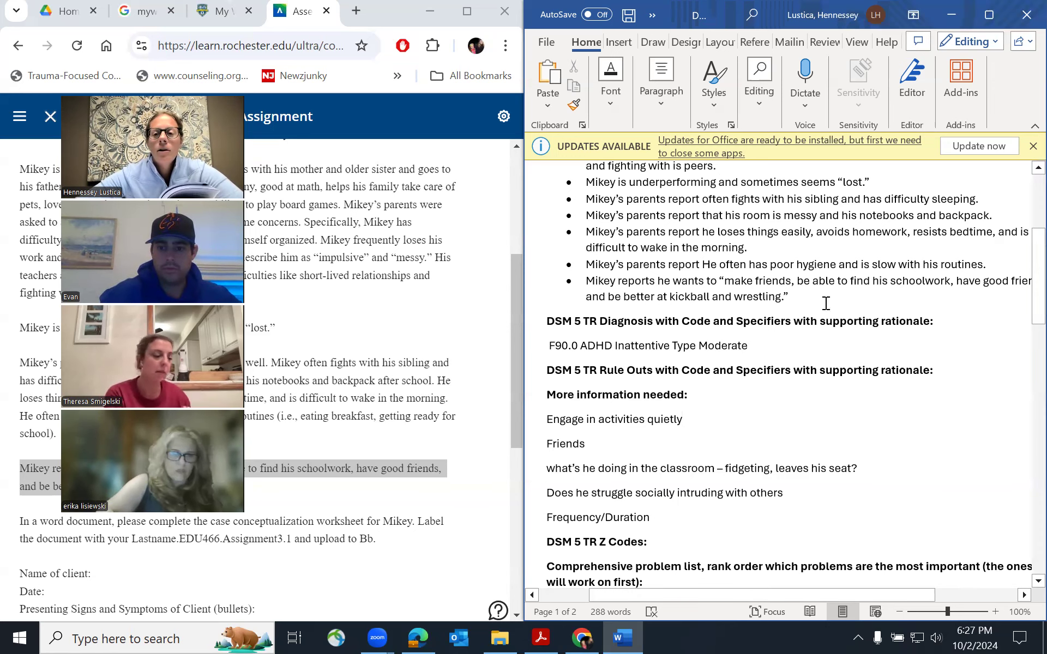
scroll(761, 453, "down", 6)
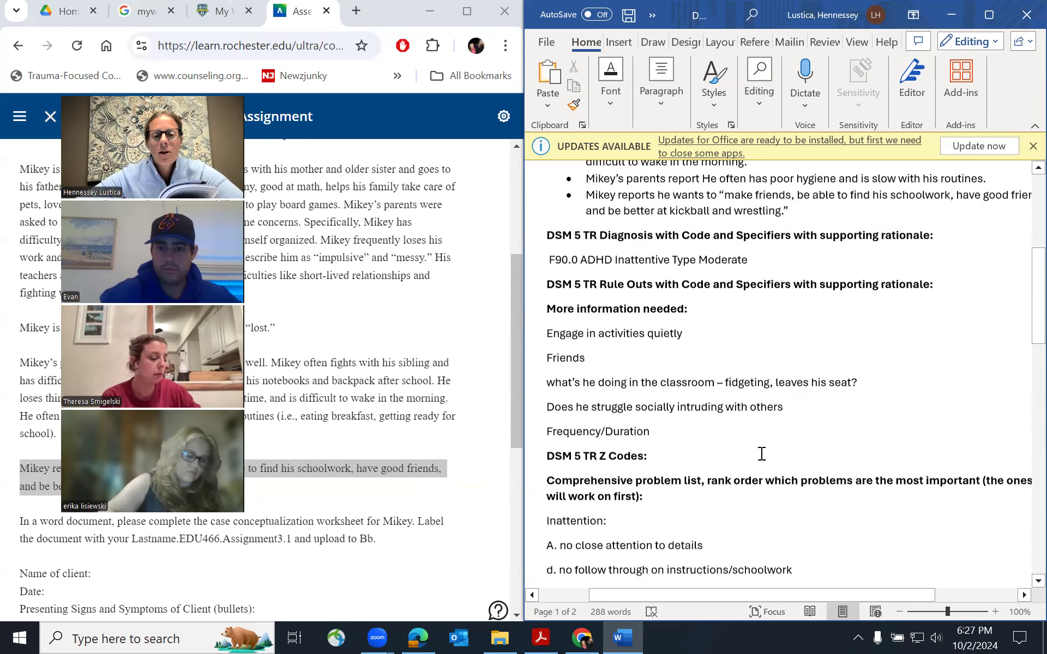
scroll(762, 453, "down", 3)
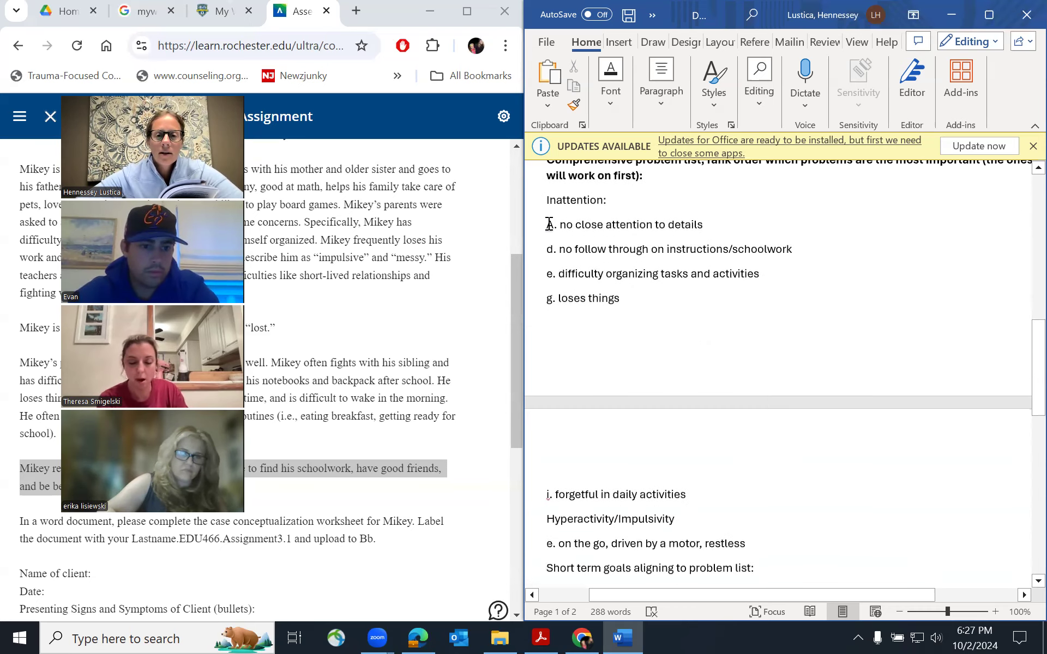
left_click_drag(547, 197, 751, 541)
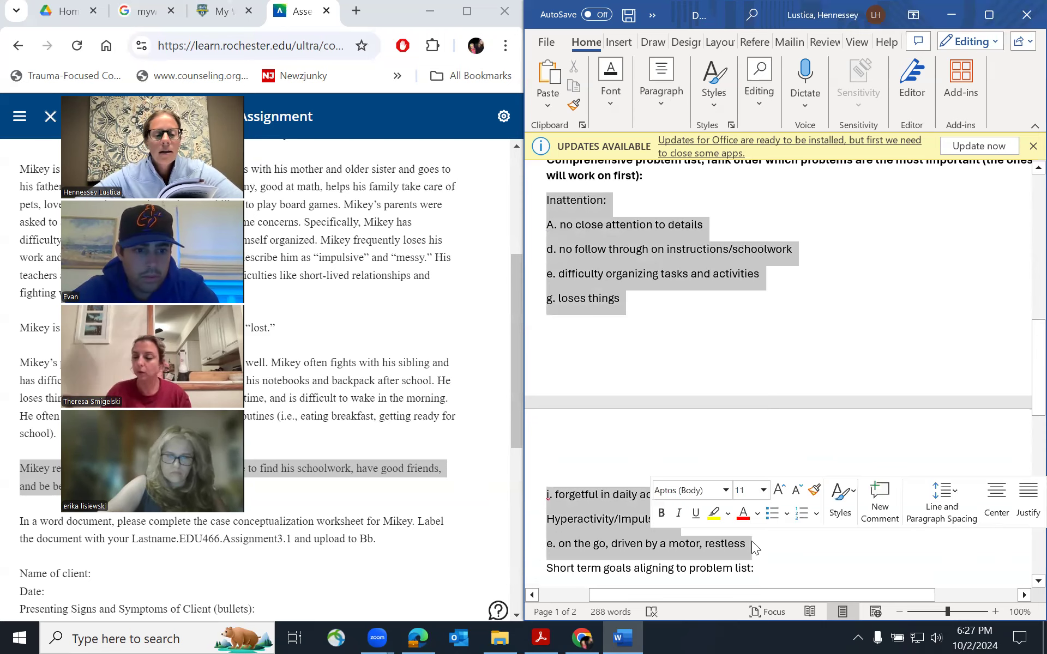
key("BackSpace")
scroll(753, 540, "up", 5)
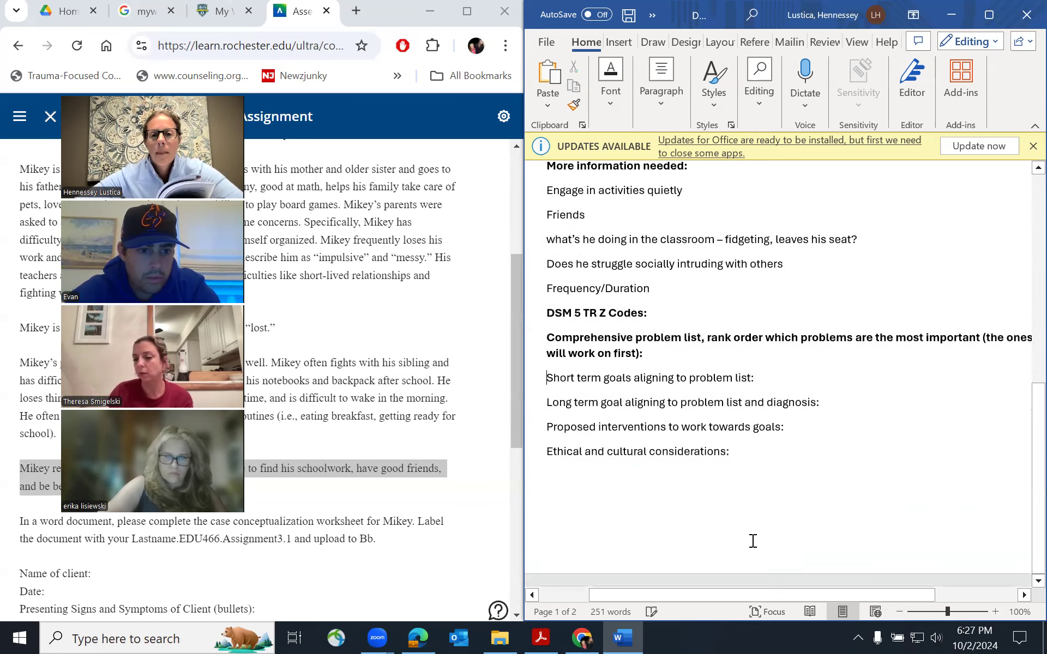
left_click(748, 329)
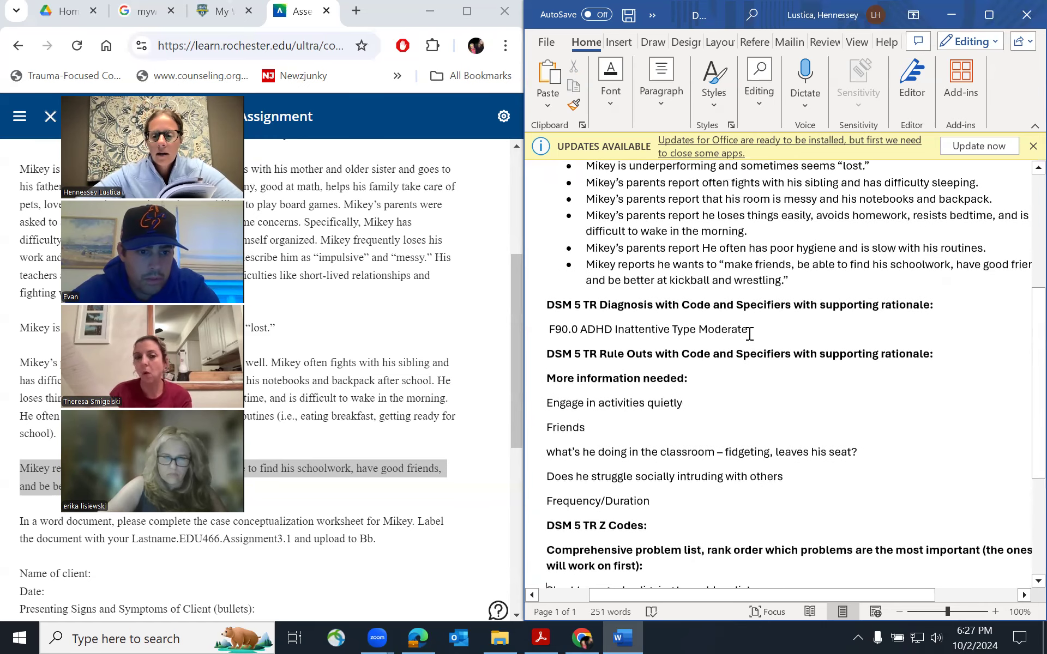
key("Return")
type("Inattention: A. no close attention to details d. no follow through on instructions/schoolwork e. difficulty organizing tasks and activities g. loses things i. forgetful in daily activities Hyperactivity/Impulsivity e. on the go, driven by a motor, restless")
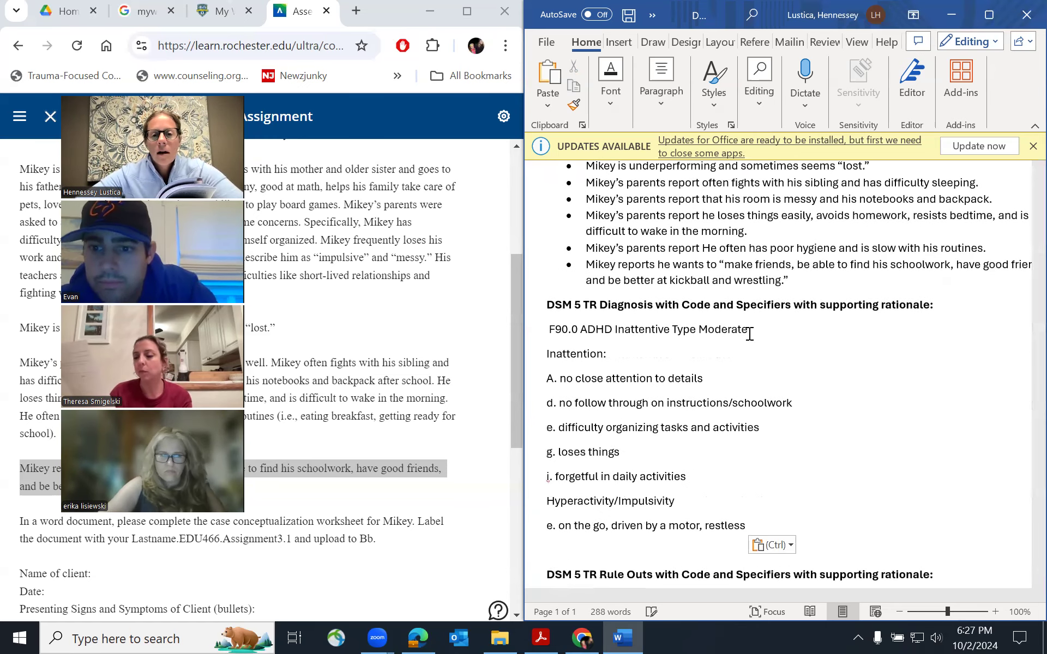
- Prefix the "Inattention:" line beneath the ADHD diagnosis with "From DSM - "
left_click(548, 353)
type("From DSM")
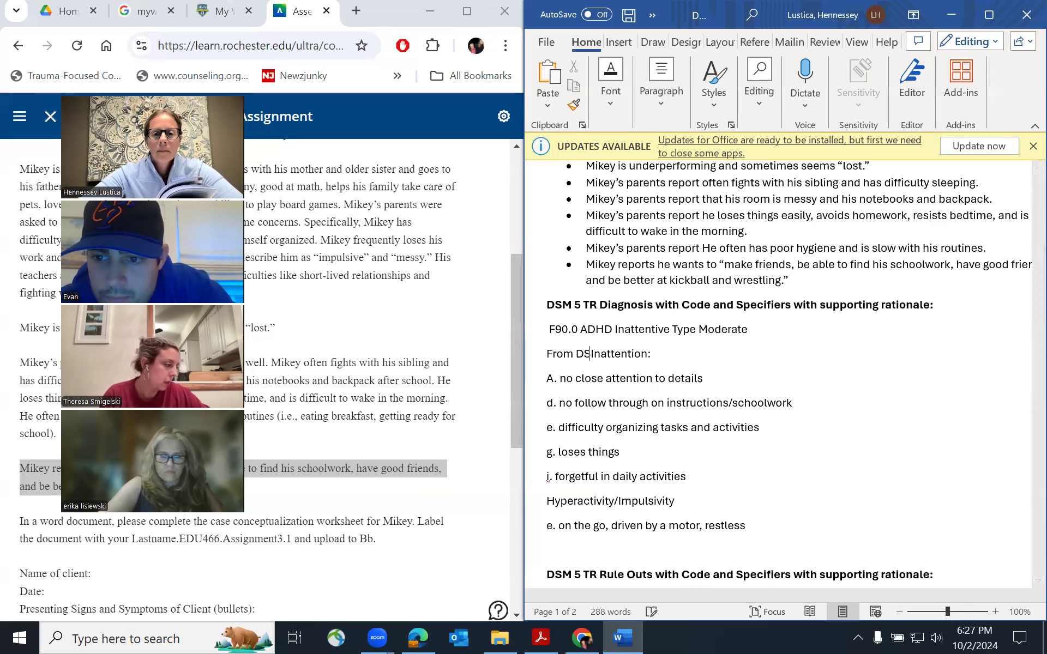
type(" -")
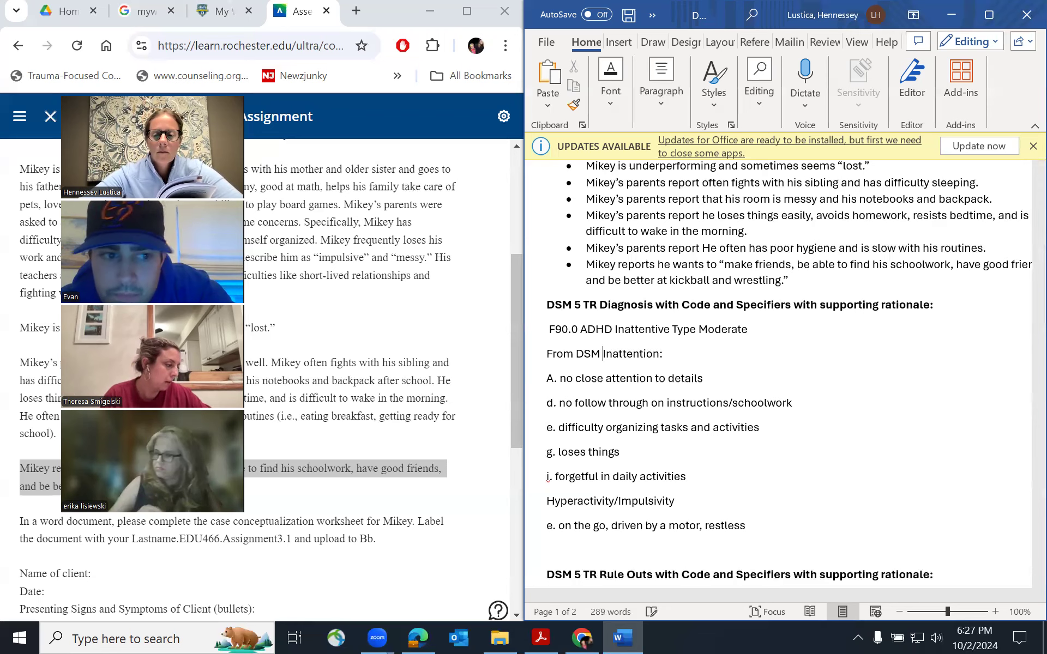
- Move the "Hyperactivity/Impulsivity" line and its "e. on the go, driven by a motor, restless" item directly beneath "More information needed:"
scroll(731, 495, "down", 1)
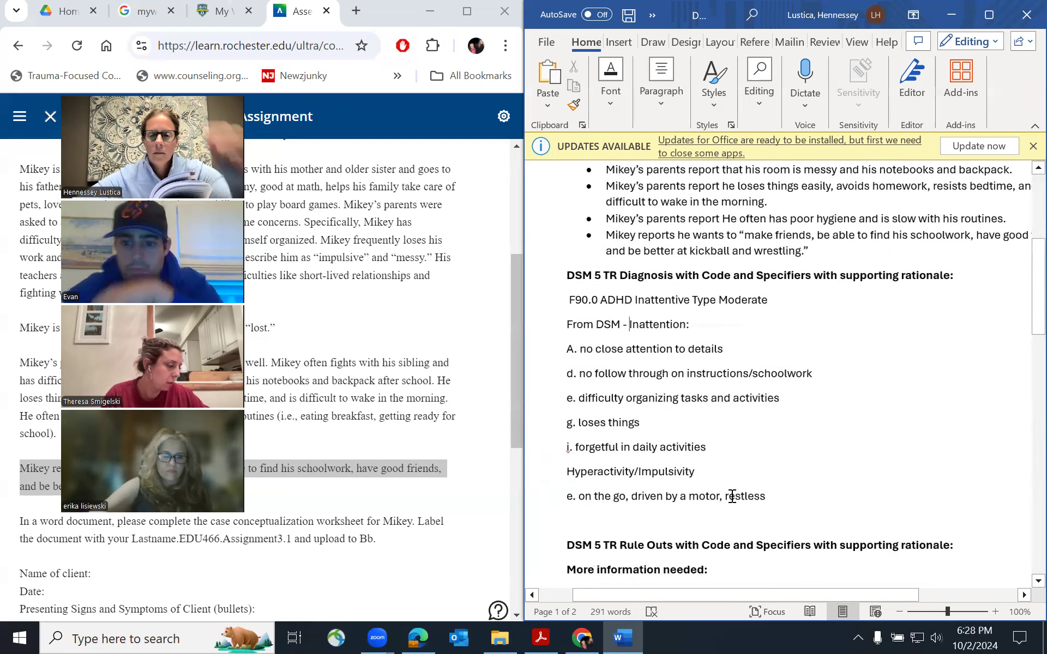
scroll(731, 496, "down", 3)
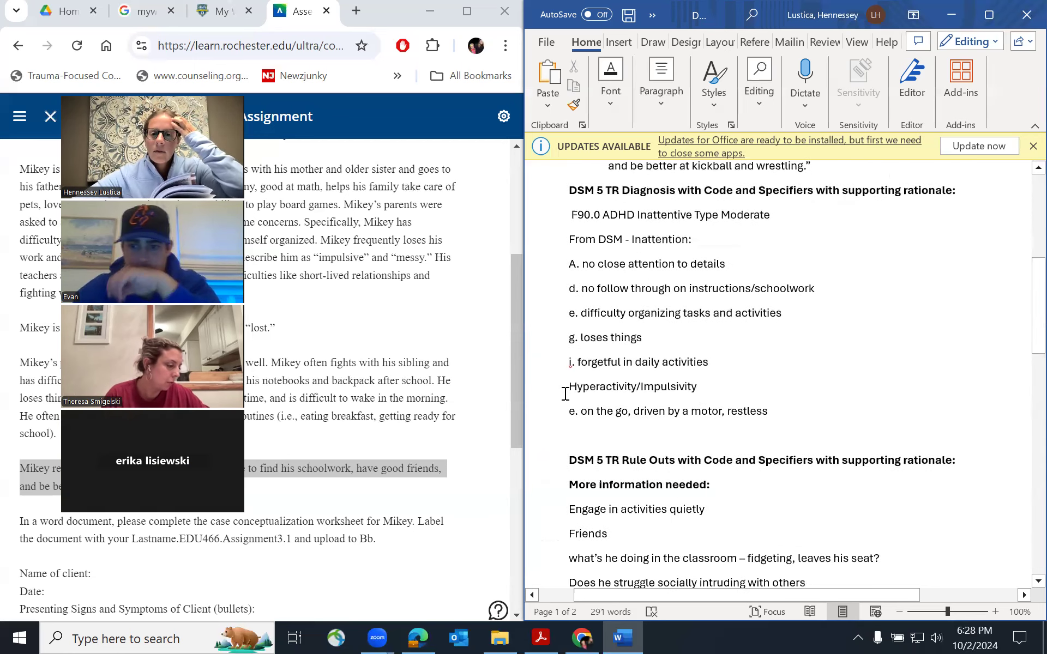
left_click_drag(579, 389, 786, 415)
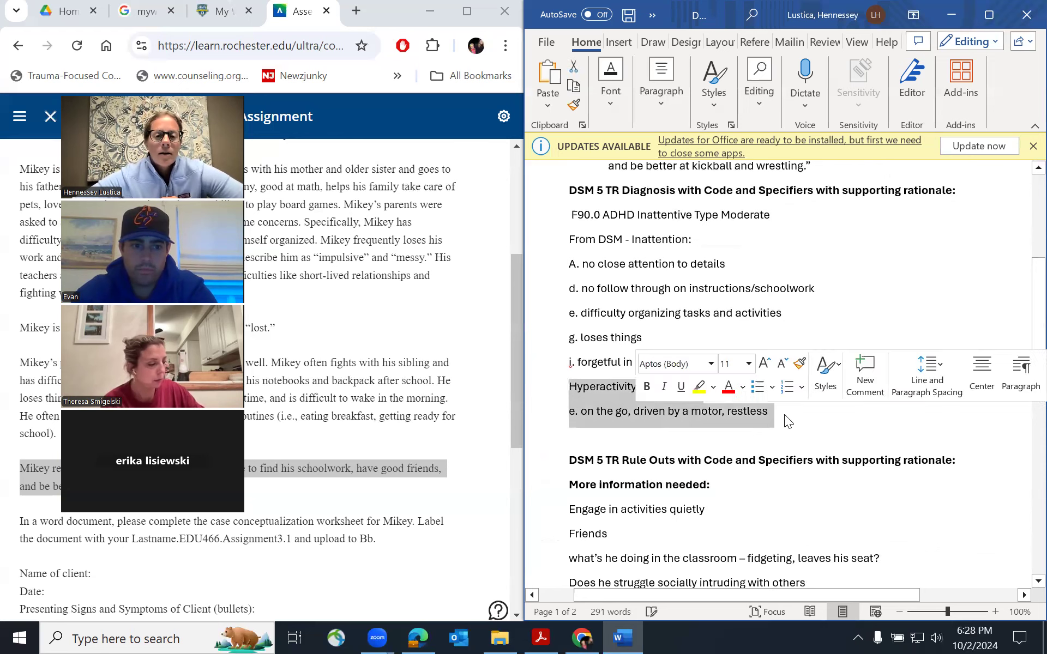
left_click(616, 435)
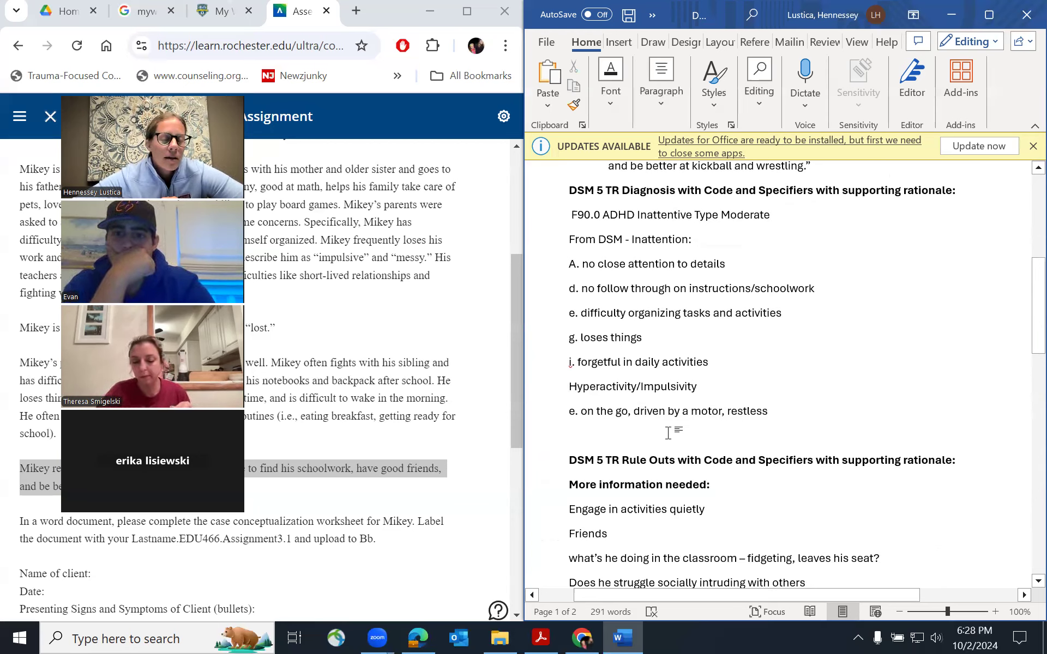
scroll(726, 464, "down", 2)
scroll(726, 463, "down", 5)
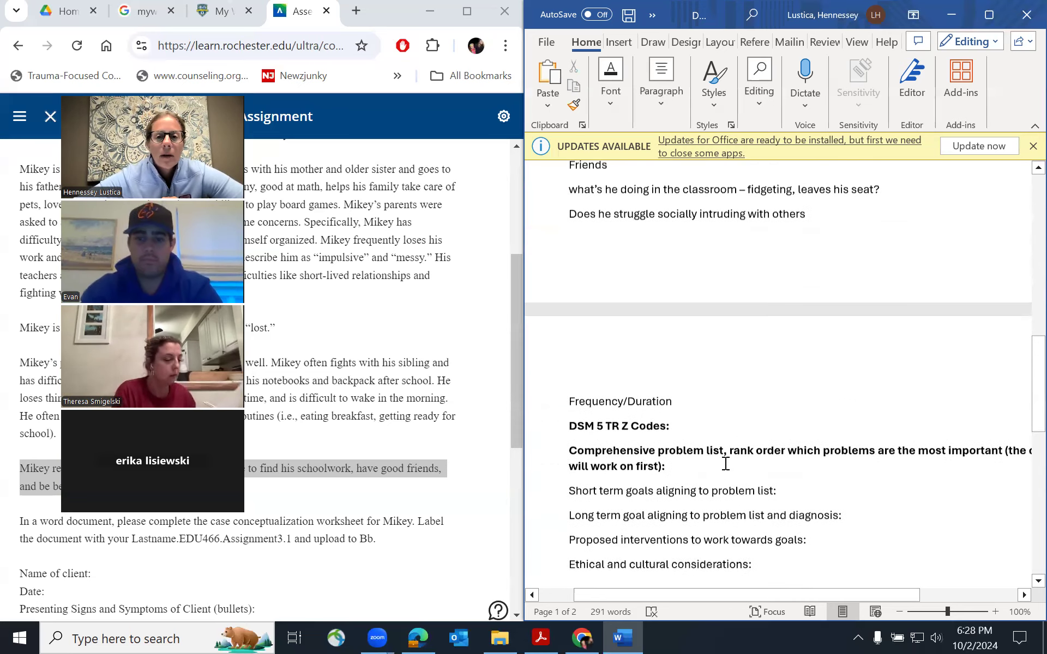
scroll(726, 464, "up", 3)
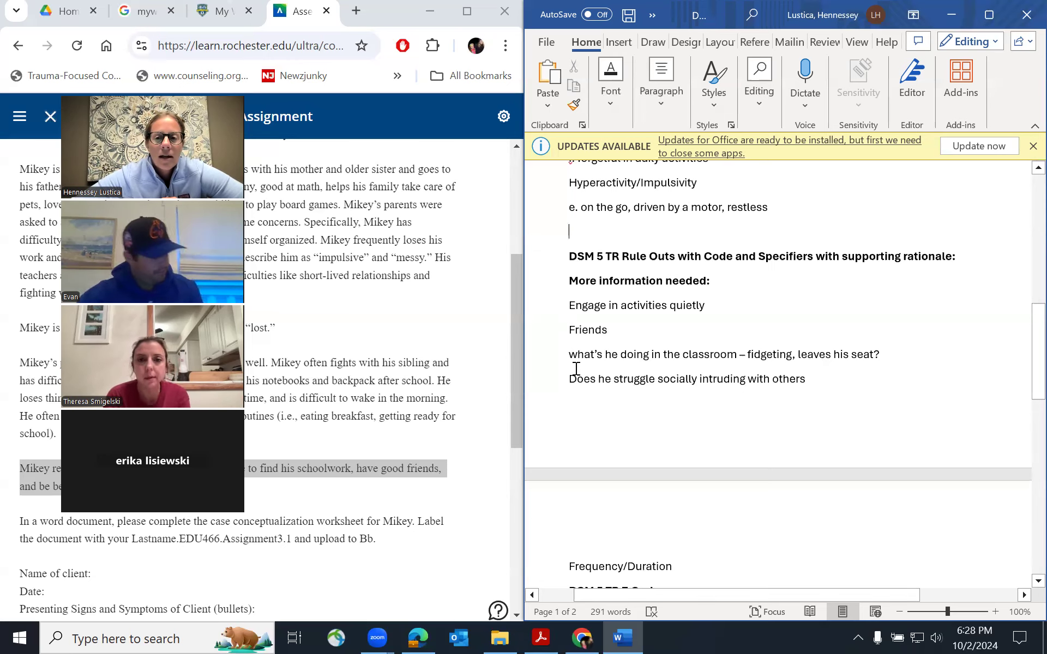
scroll(731, 339, "up", 3)
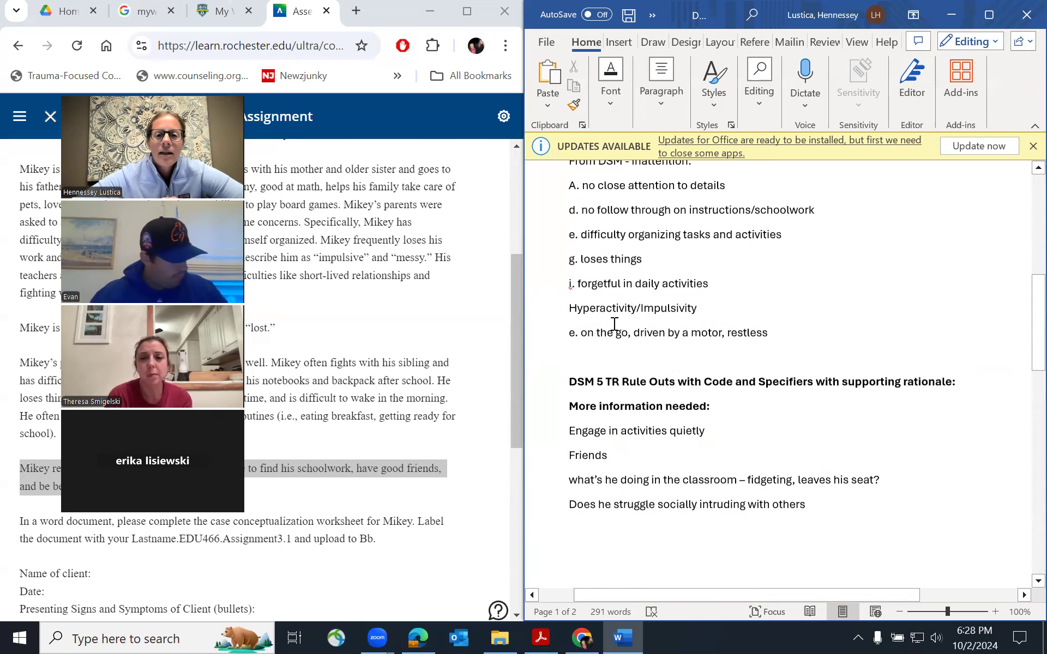
left_click_drag(568, 311, 772, 335)
key("ctrl+c")
key("Delete")
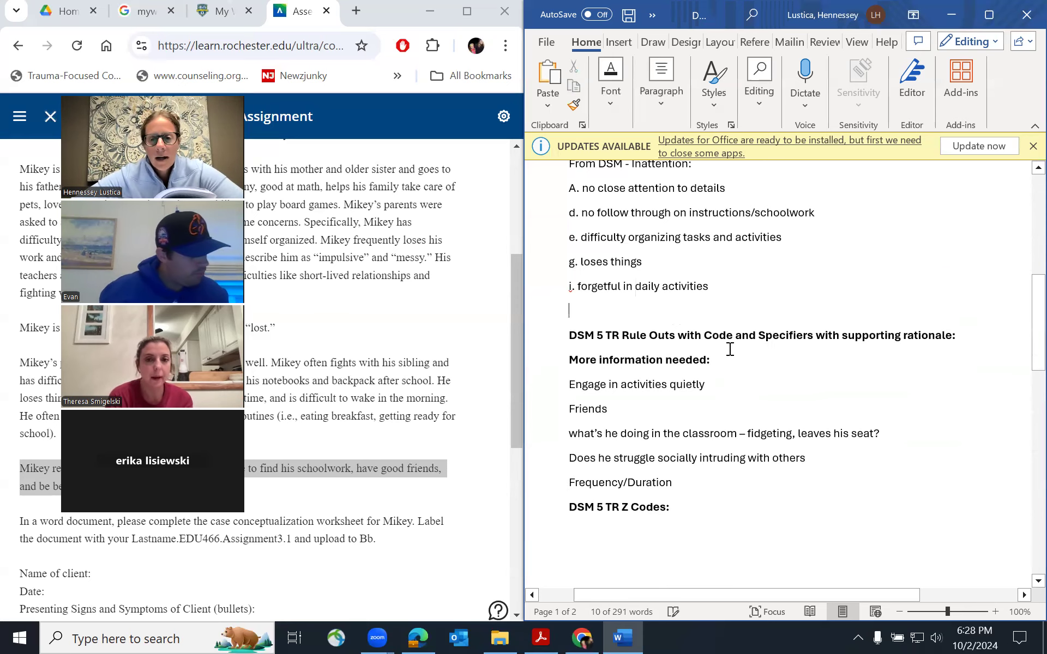
left_click(571, 385)
key("Return")
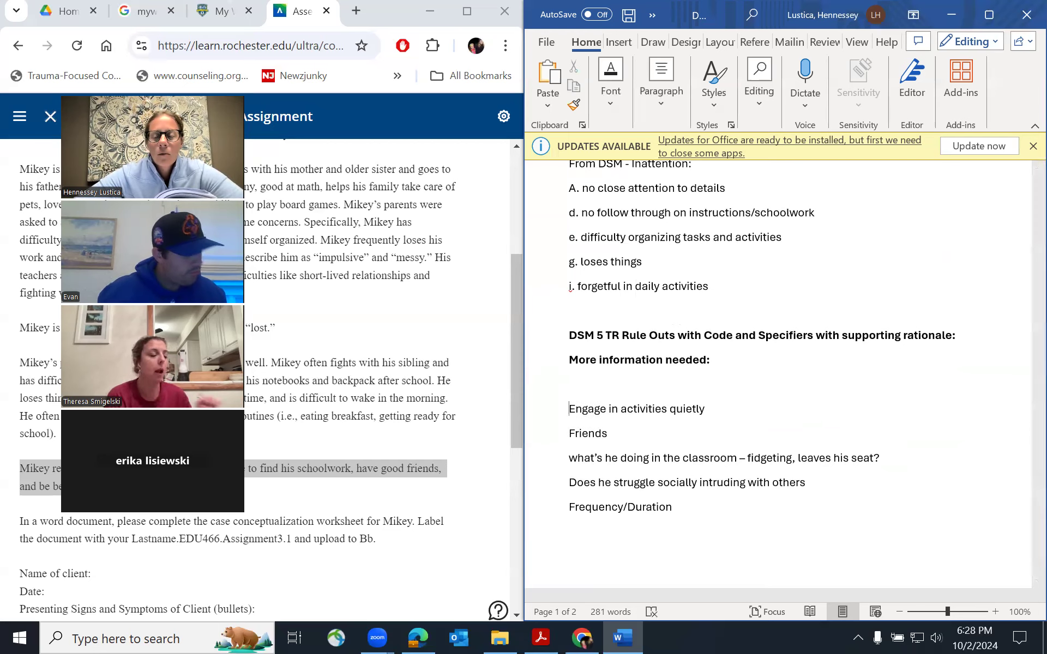
key("ctrl+v")
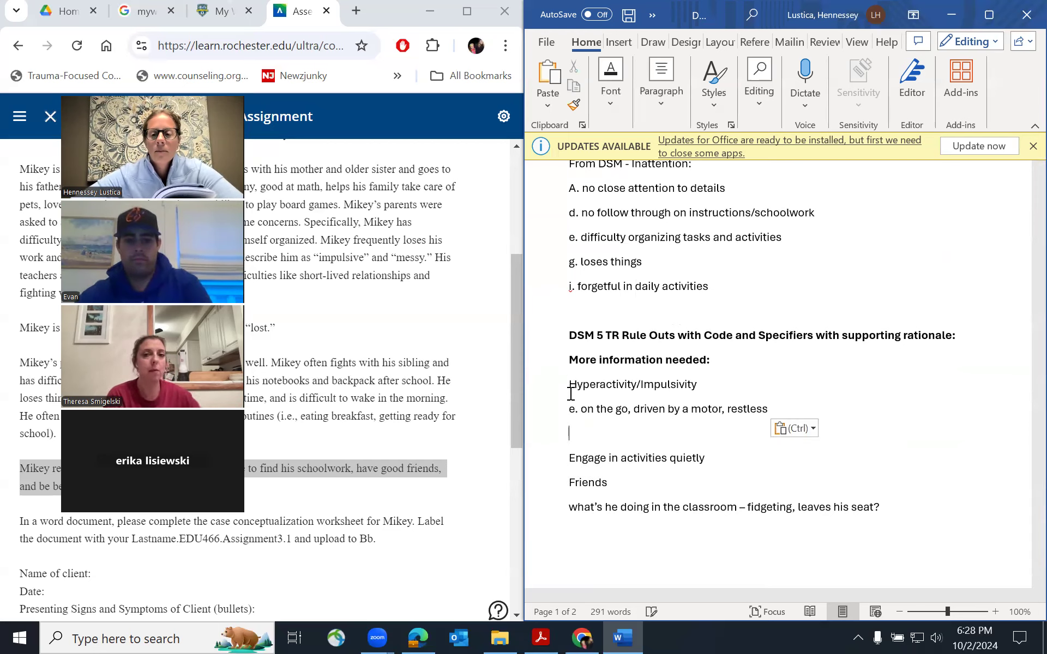
key("BackSpace")
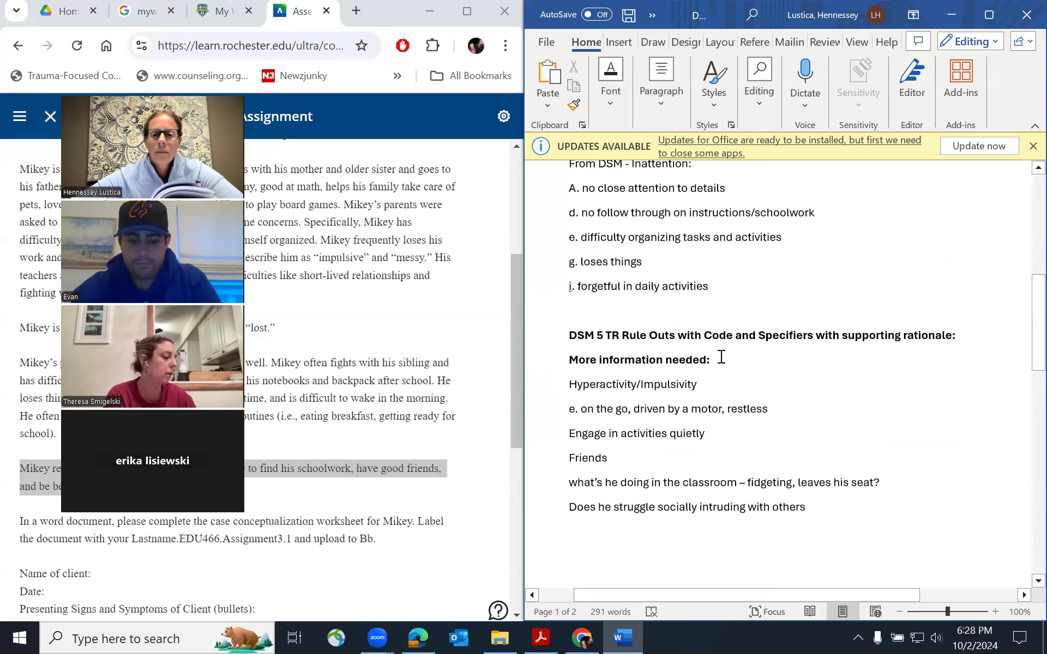
- Add the entry "F90.2 ADHD Mixed Presentation" on a new line under the DSM 5 TR Rule Outs heading
left_click(971, 338)
key("Return")
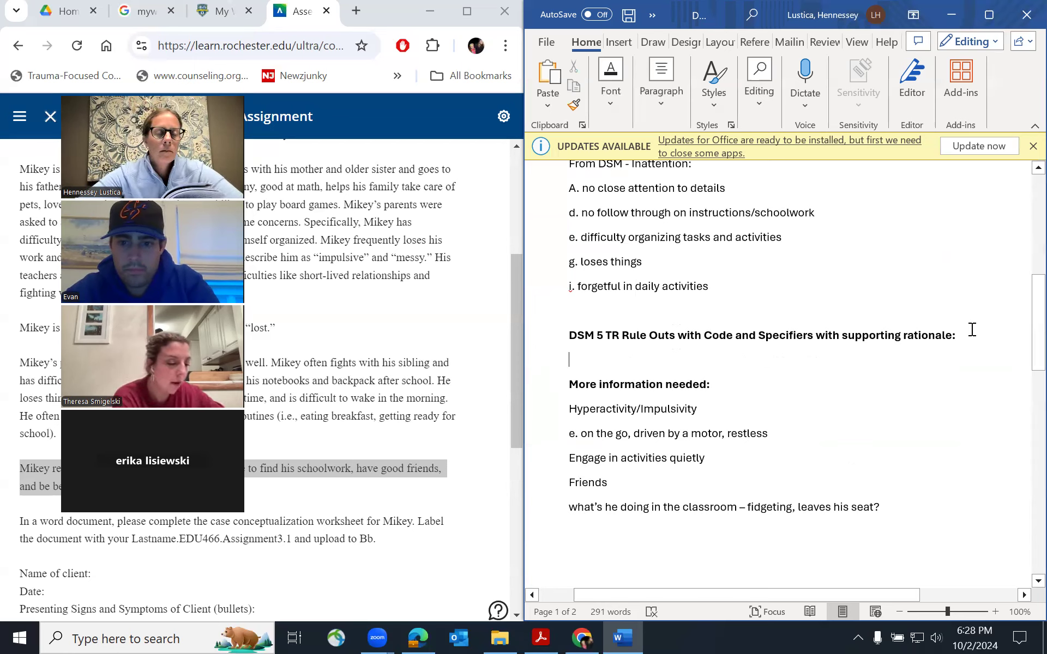
type("F90")
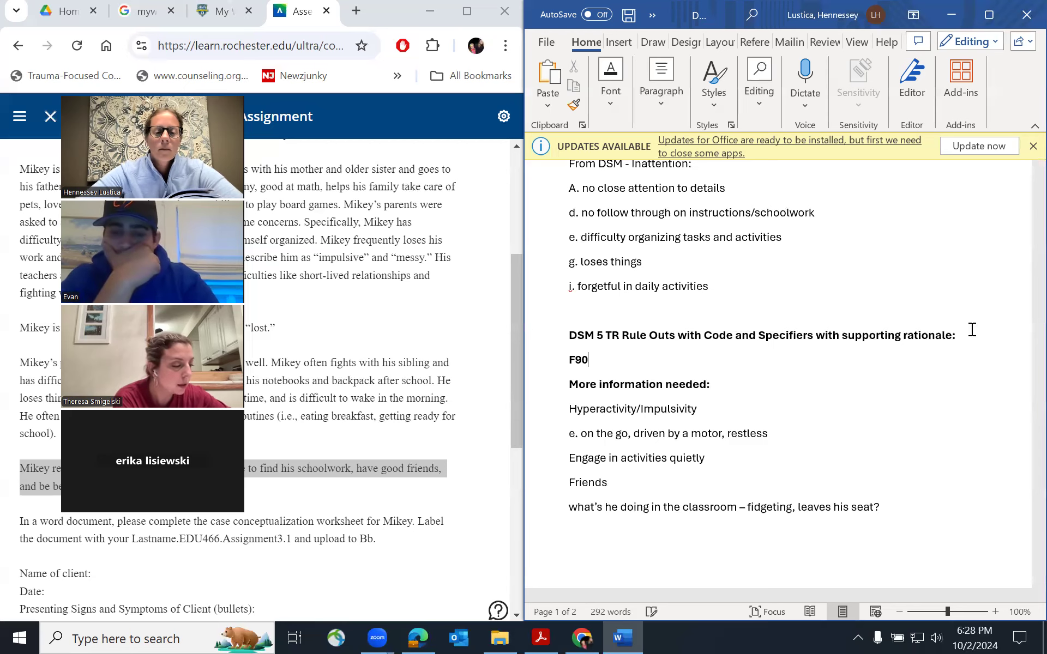
type(".2 AD")
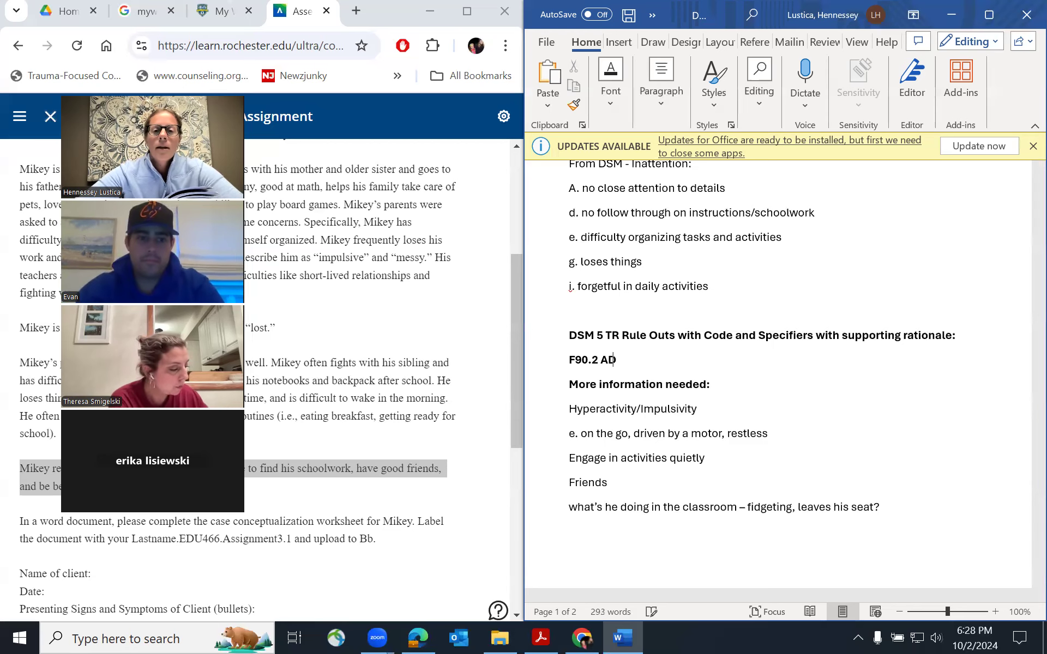
type("HD M")
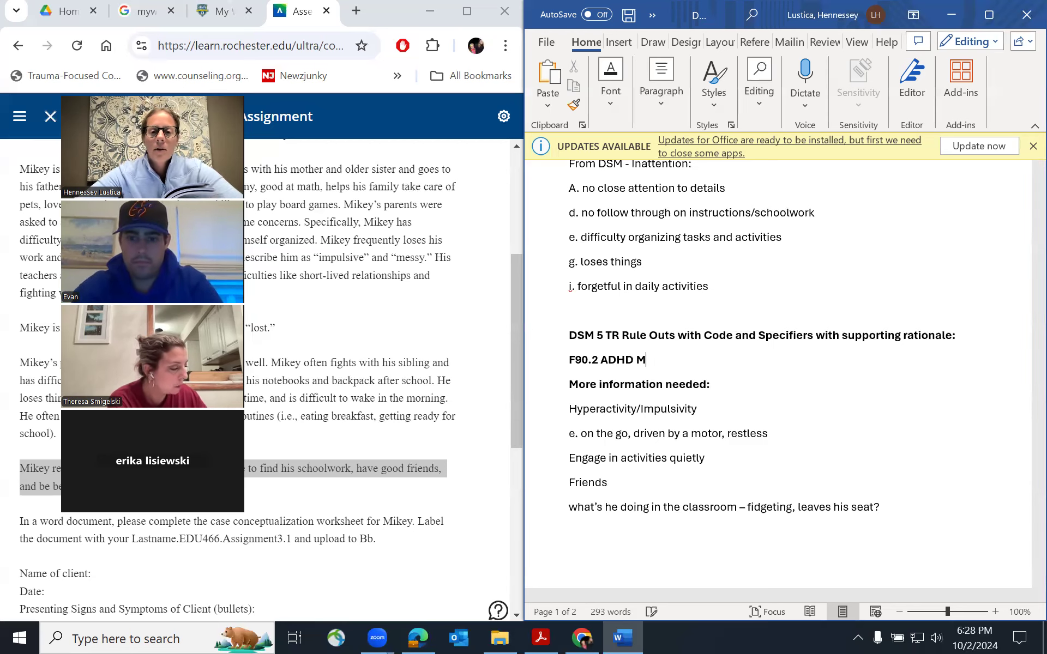
type("ixed Presentation")
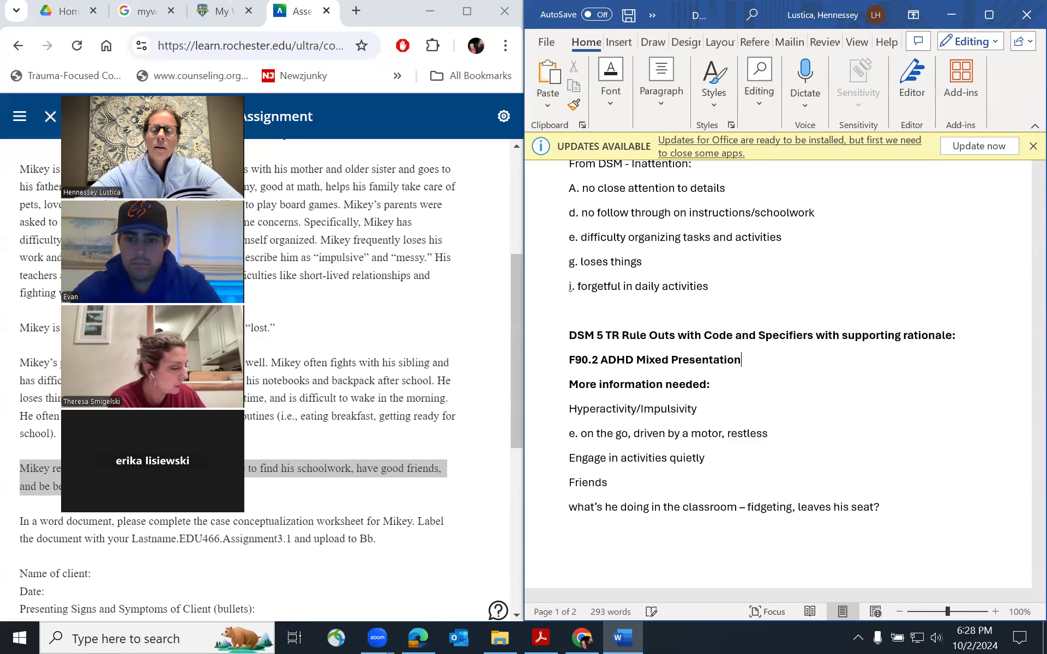
- Reword the F90.2 rule-out entry to read "F90.2 ADHD Combined Presentation - Moderate"
key("BackSpace")
key("BackSpace")
key("BackSpace")
key("BackSpace")
key("BackSpace")
key("BackSpace")
key("BackSpace")
key("BackSpace")
key("BackSpace")
key("BackSpace")
key("BackSpace")
key("BackSpace")
key("BackSpace")
key("BackSpace")
key("BackSpace")
key("BackSpace")
key("BackSpace")
key("BackSpace")
type("Combin")
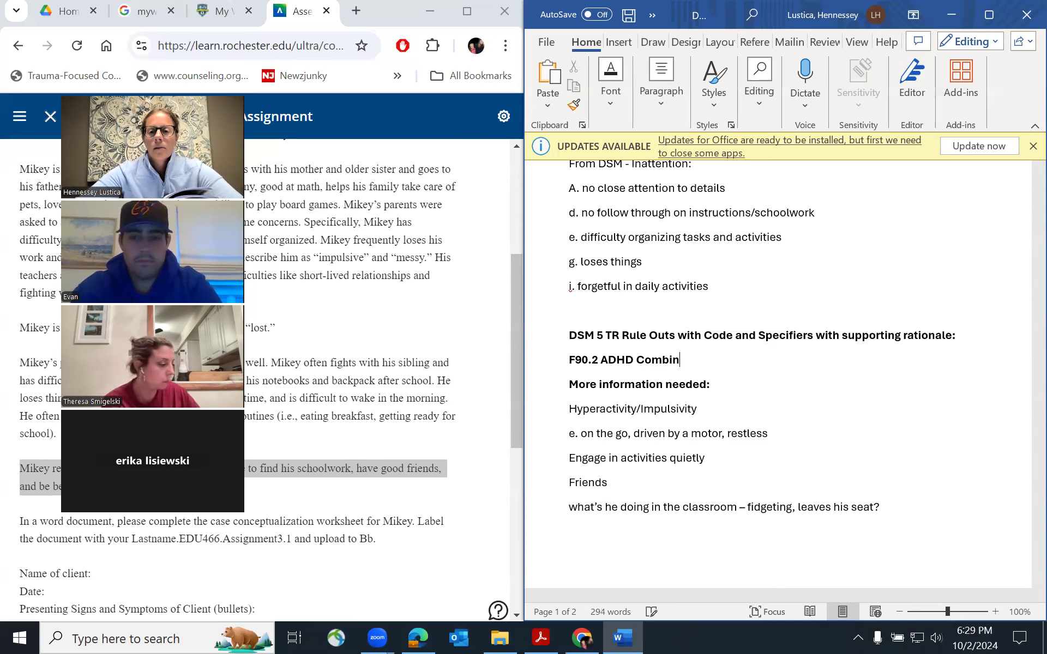
type("ed Presentation ")
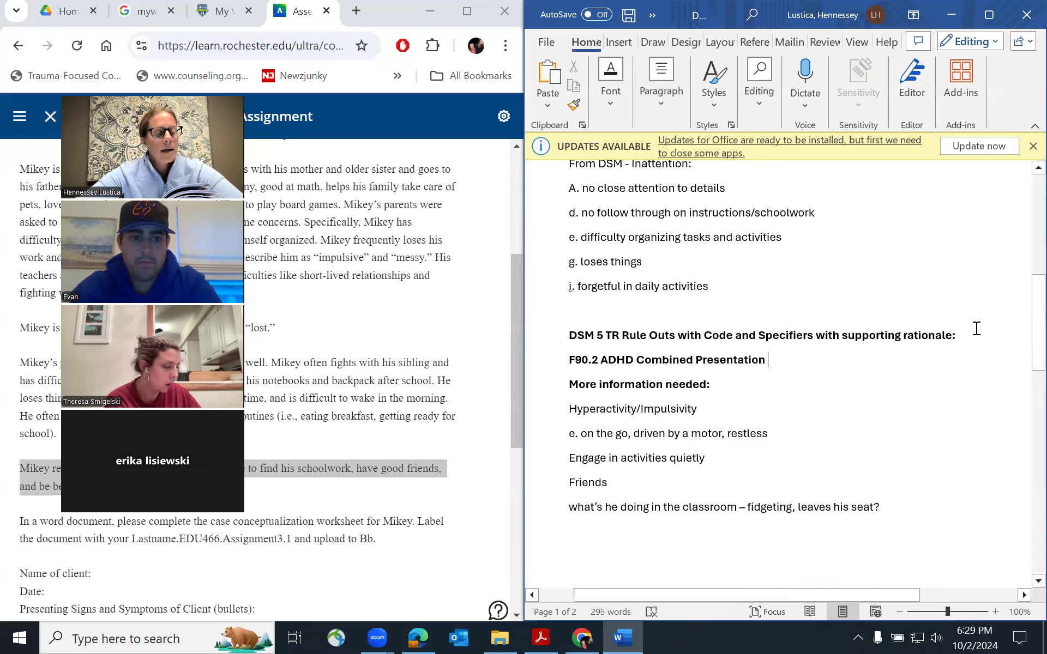
type("-")
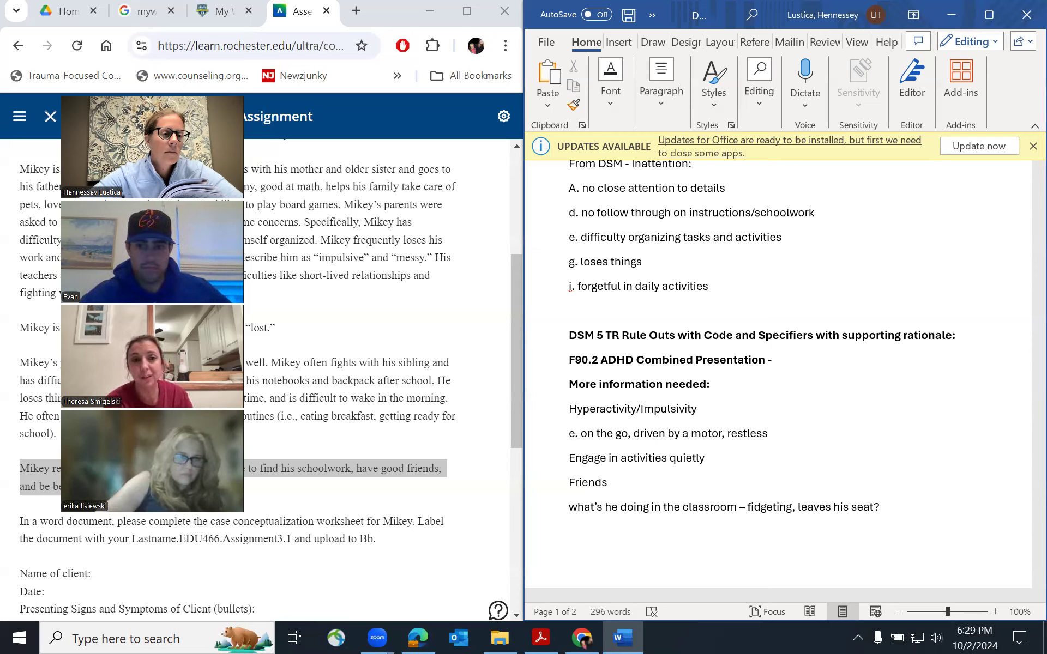
type("M")
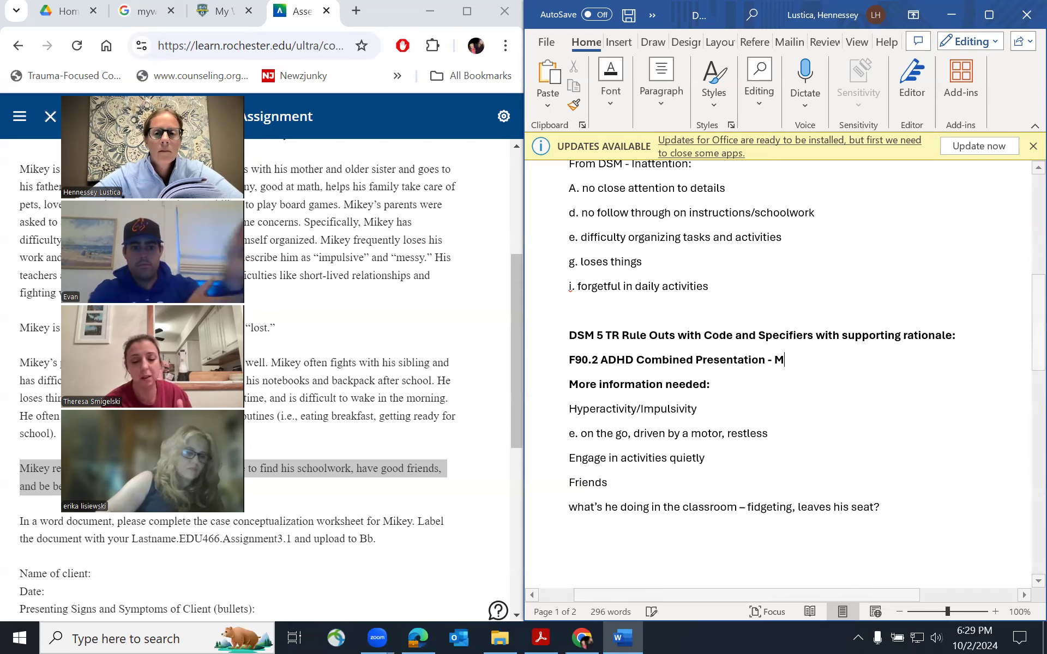
type("oderate")
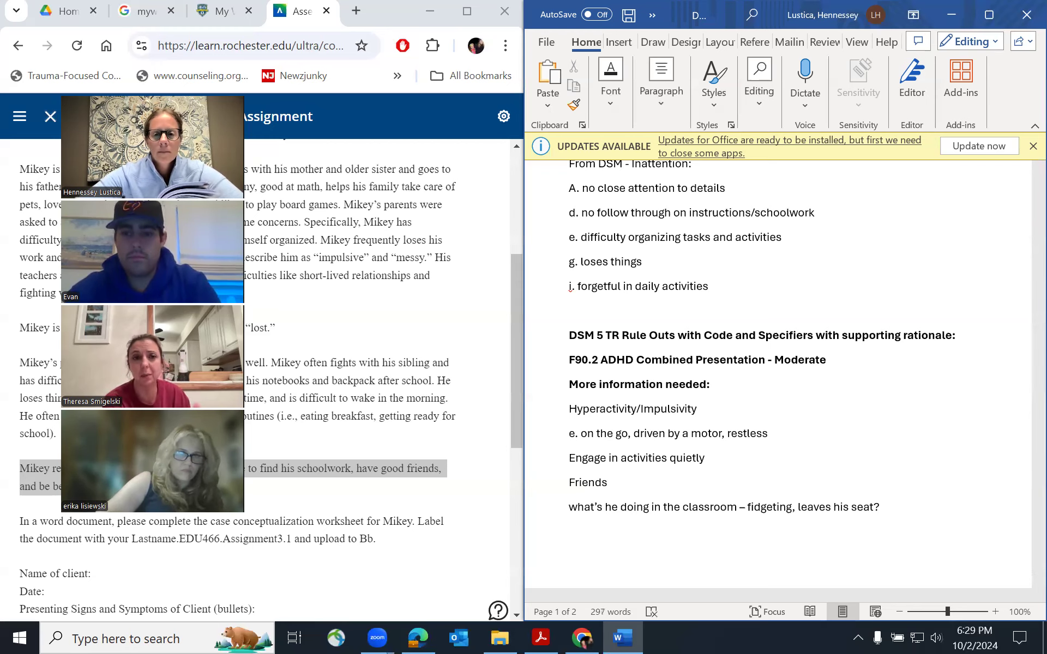
- Add the entry "Z55.3 Underachievement in school" on a new line beneath the "DSM 5 TR Z Codes:" heading
left_click(783, 432)
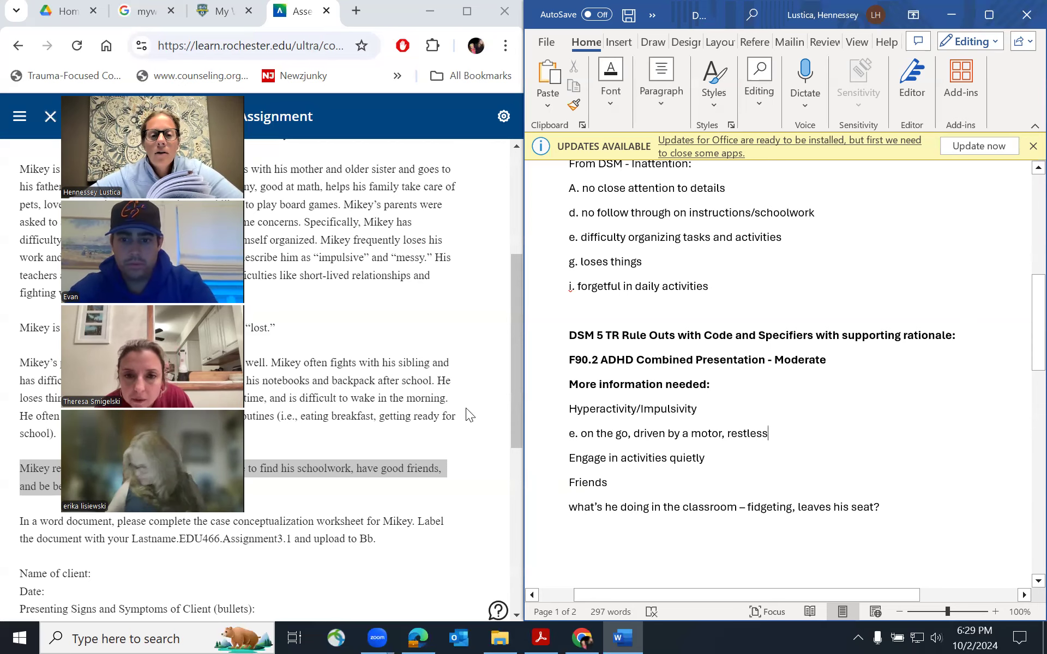
left_click(367, 470)
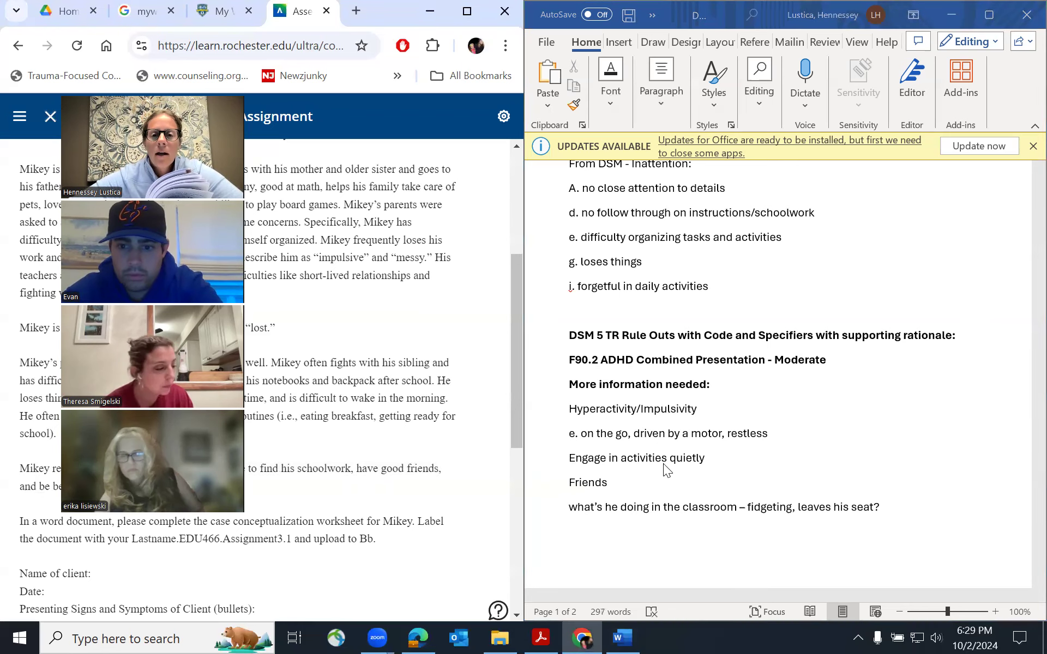
scroll(701, 491, "down", 10)
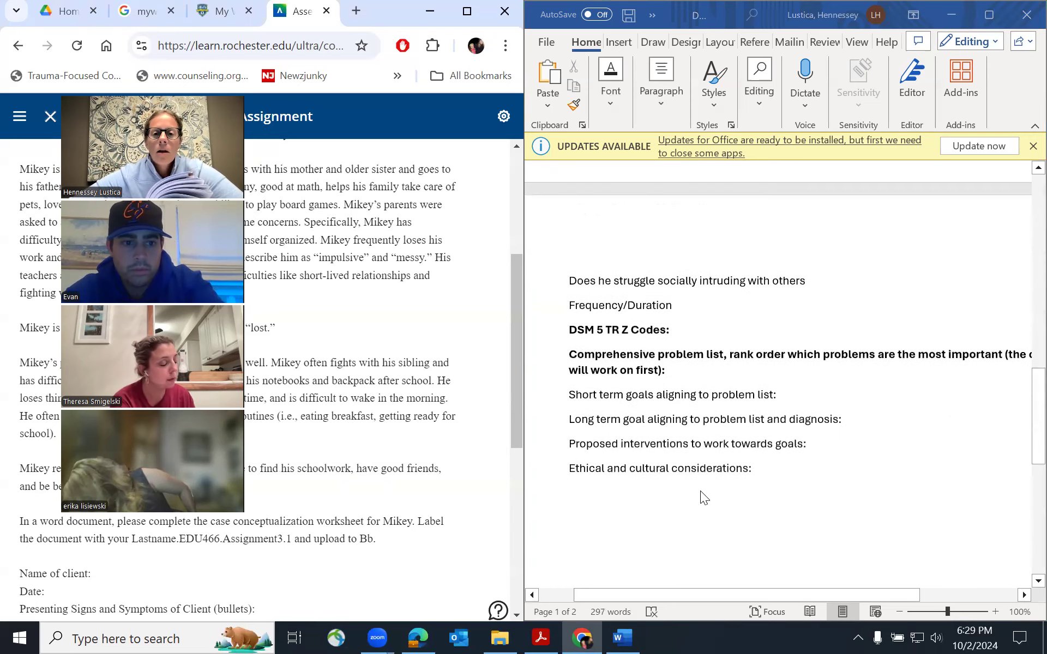
left_click(681, 327)
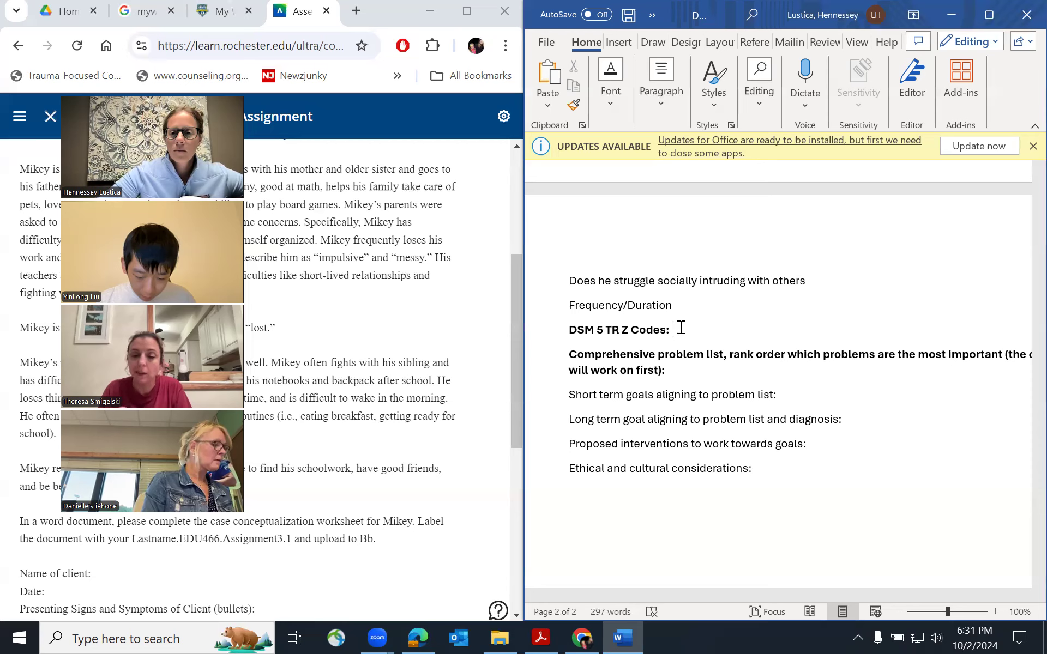
key("Return")
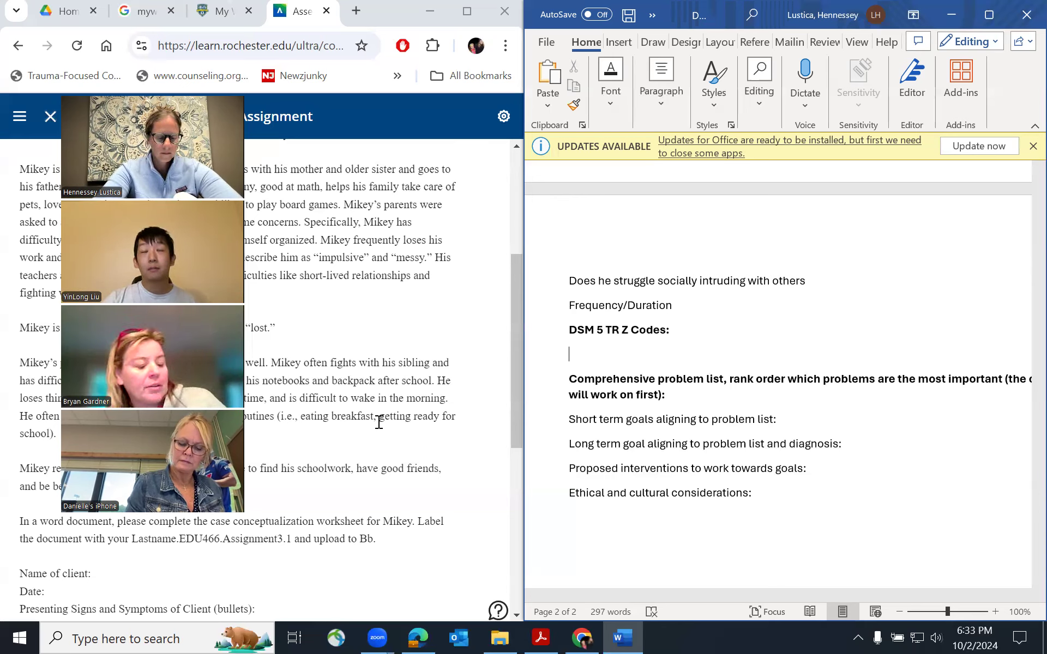
type("Z55.")
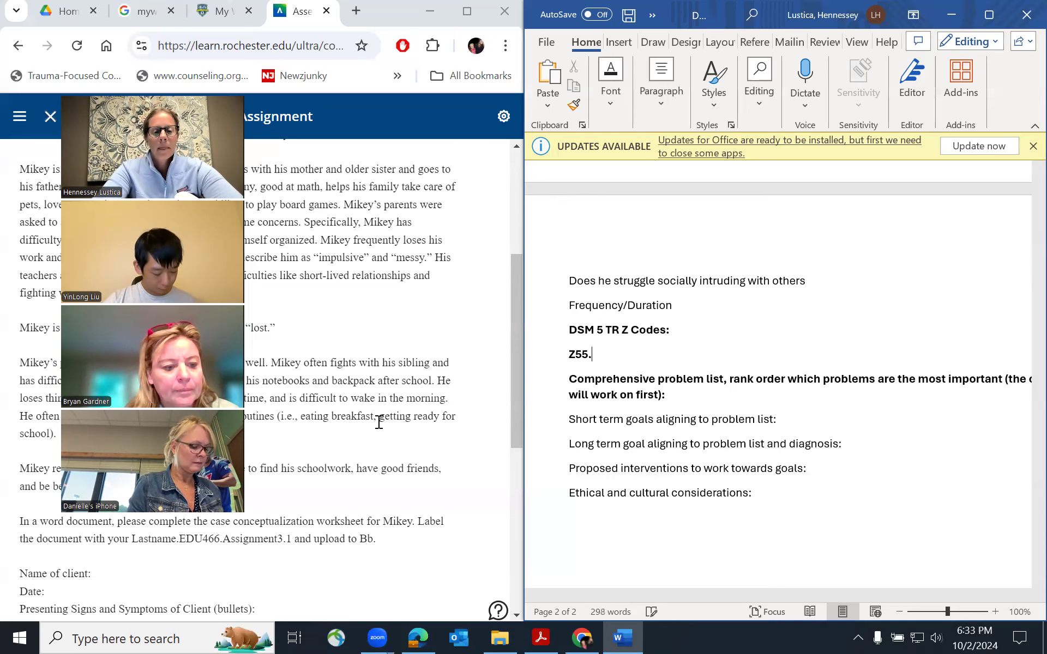
type("3 Underach")
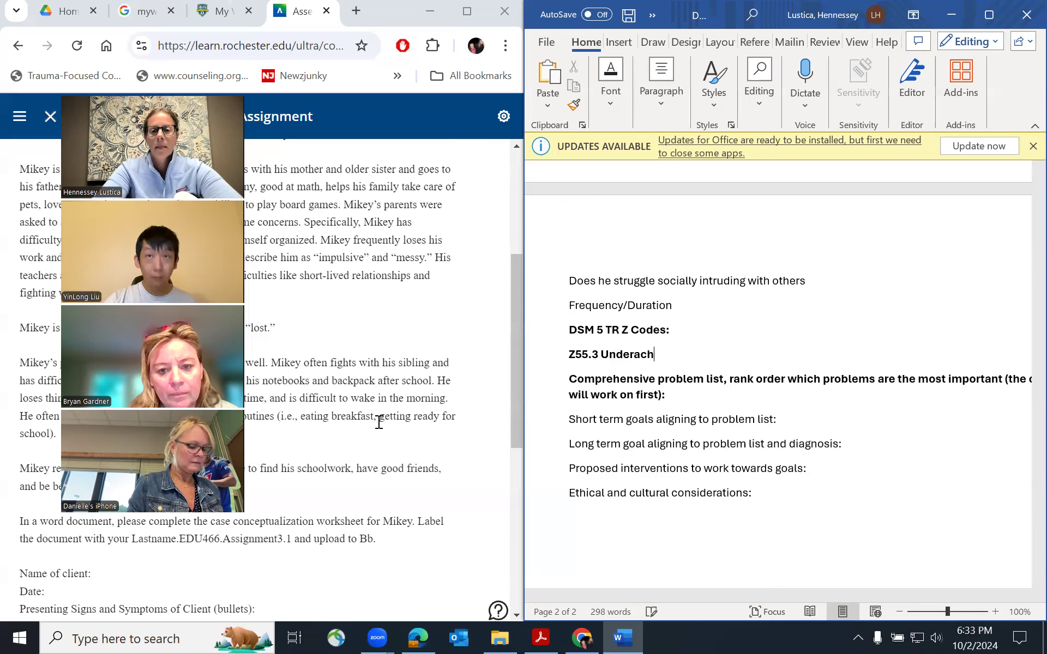
type("ievement in school")
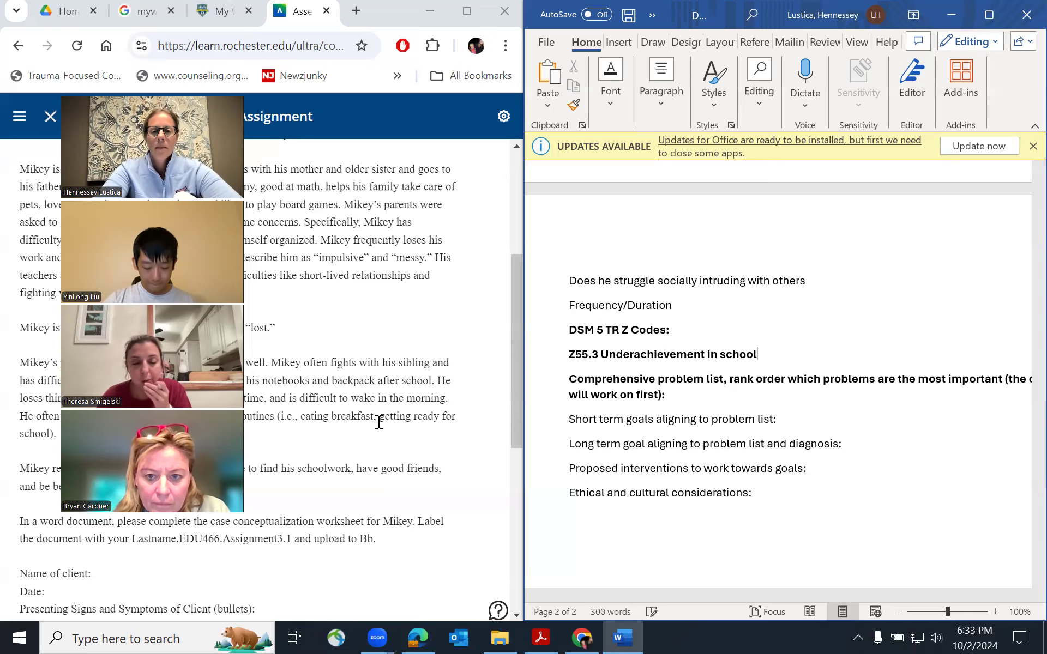
- Add "Z62.891 Sibling relational problem" as the second entry in the Z codes list
key("Return")
type("Z62.891 Sibling relations")
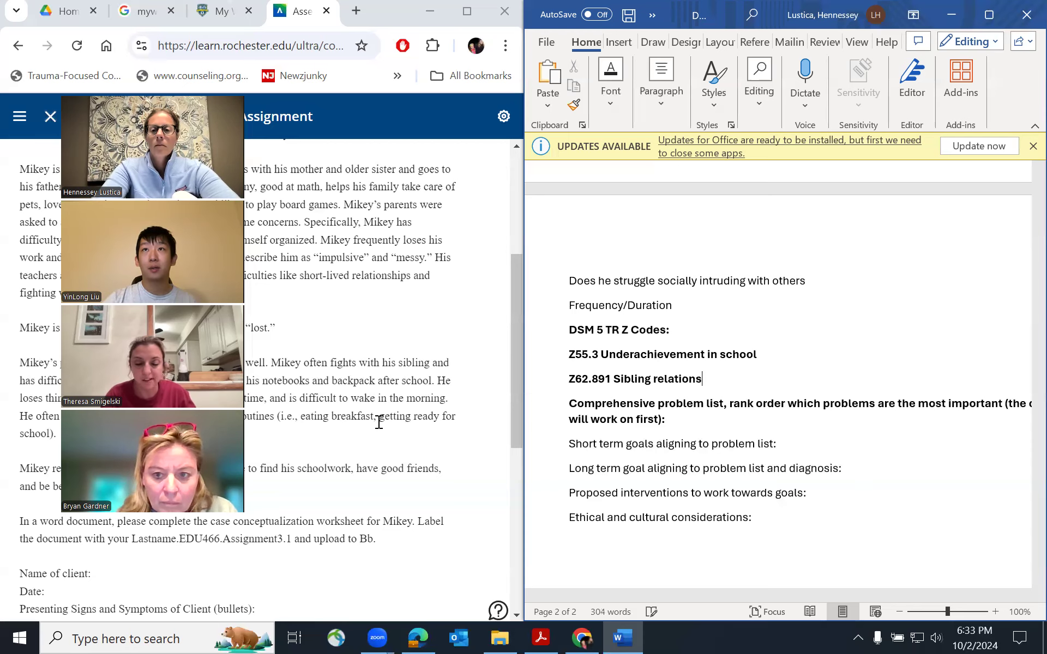
key("BackSpace")
type("al prog")
key("BackSpace")
type("blem")
- Add "Z62.820 Parent child relational problem" as the third entry in the Z codes list
key("Return")
type("Z62")
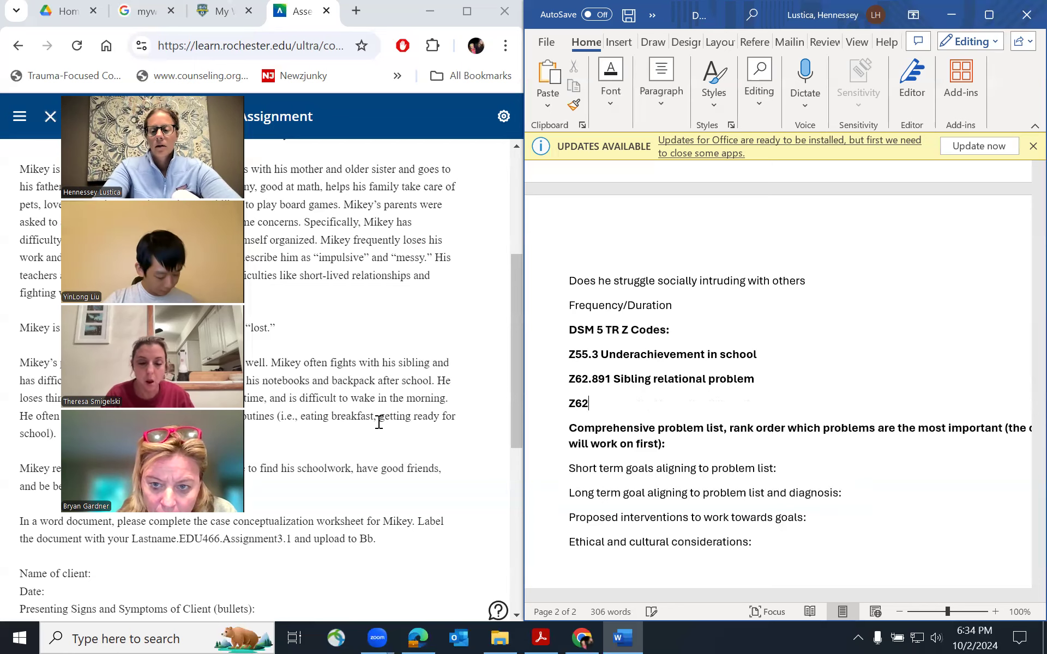
type(".2820")
key("Tab")
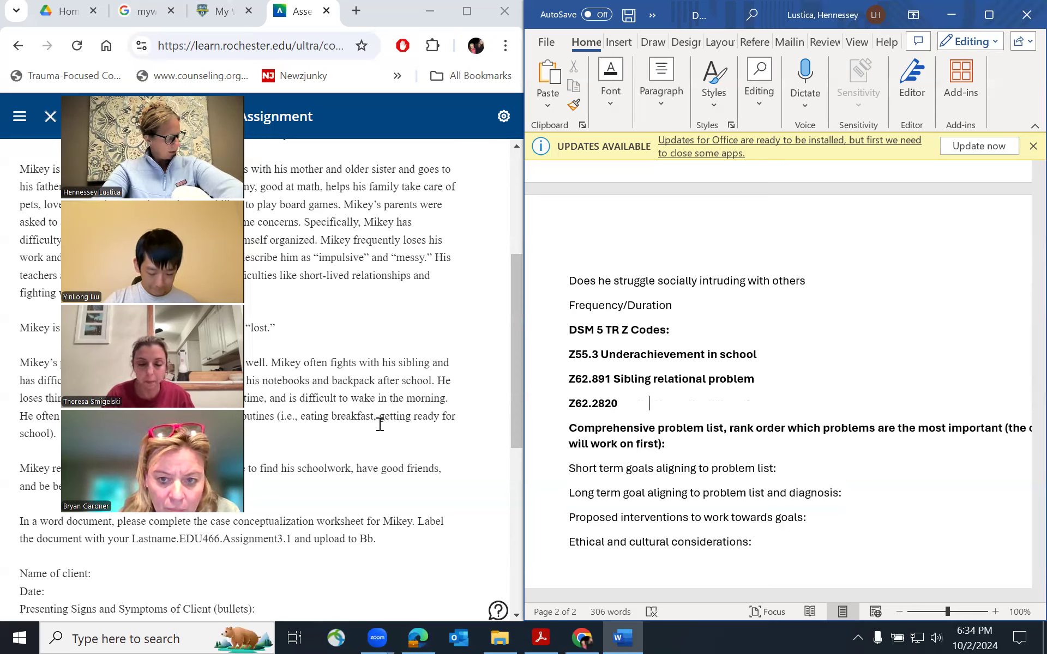
key("BackSpace")
key("BackSpace")
key("BackSpace")
key("BackSpace")
type("820")
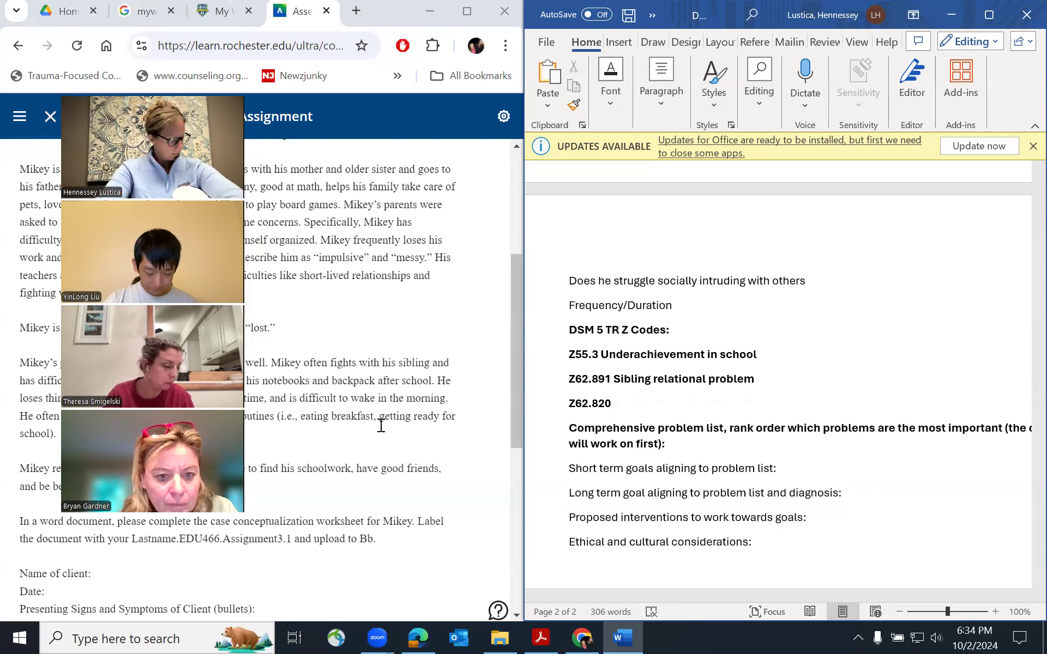
type(" Parent ")
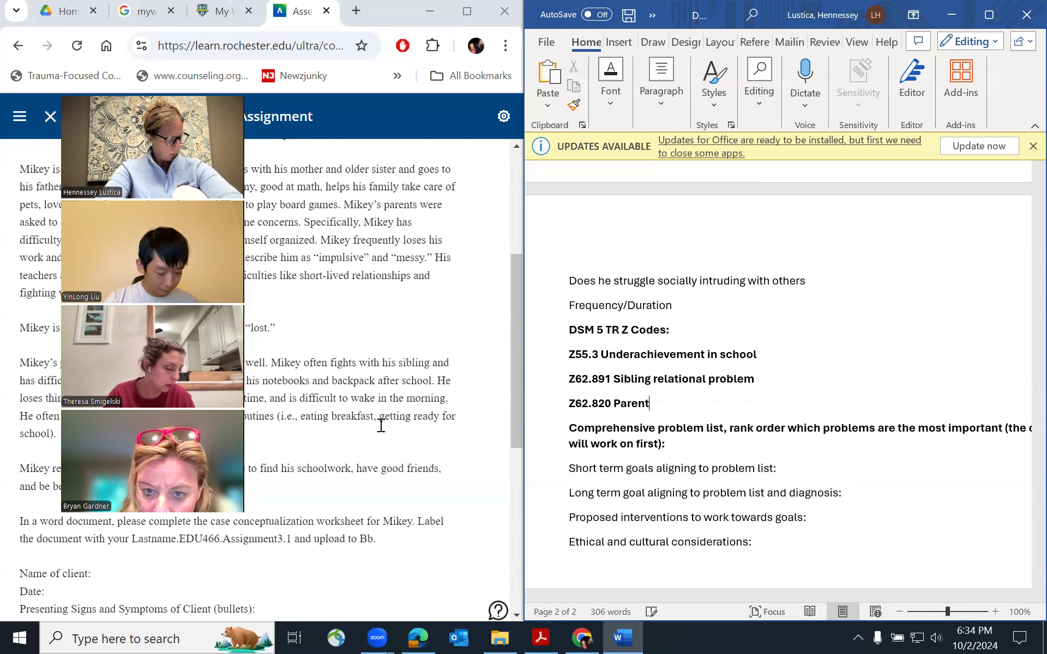
type("child rel")
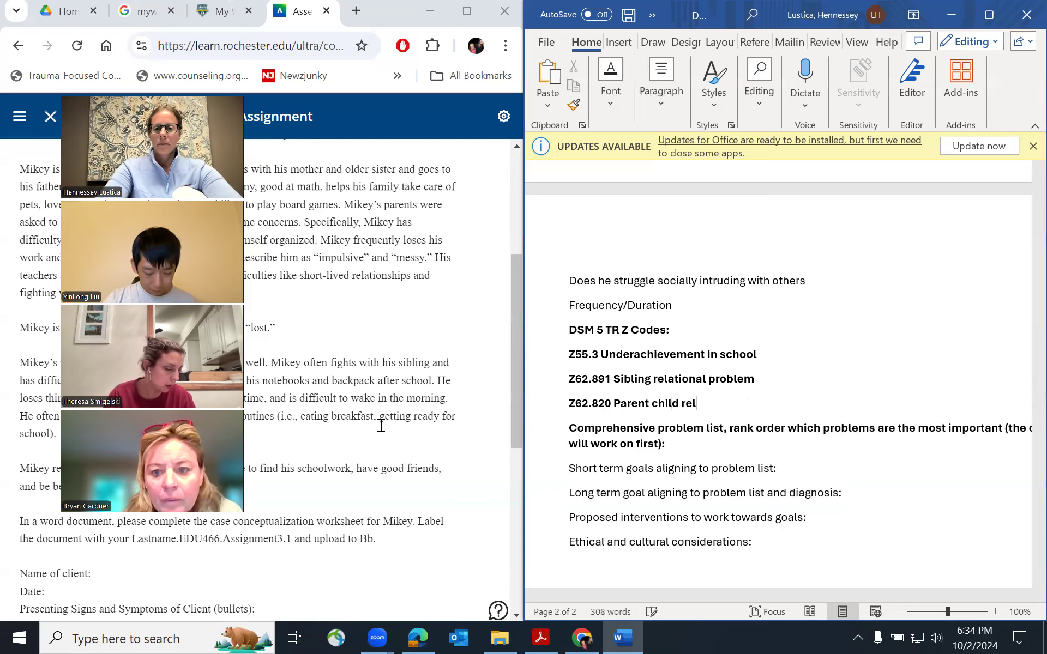
type("ational problem")
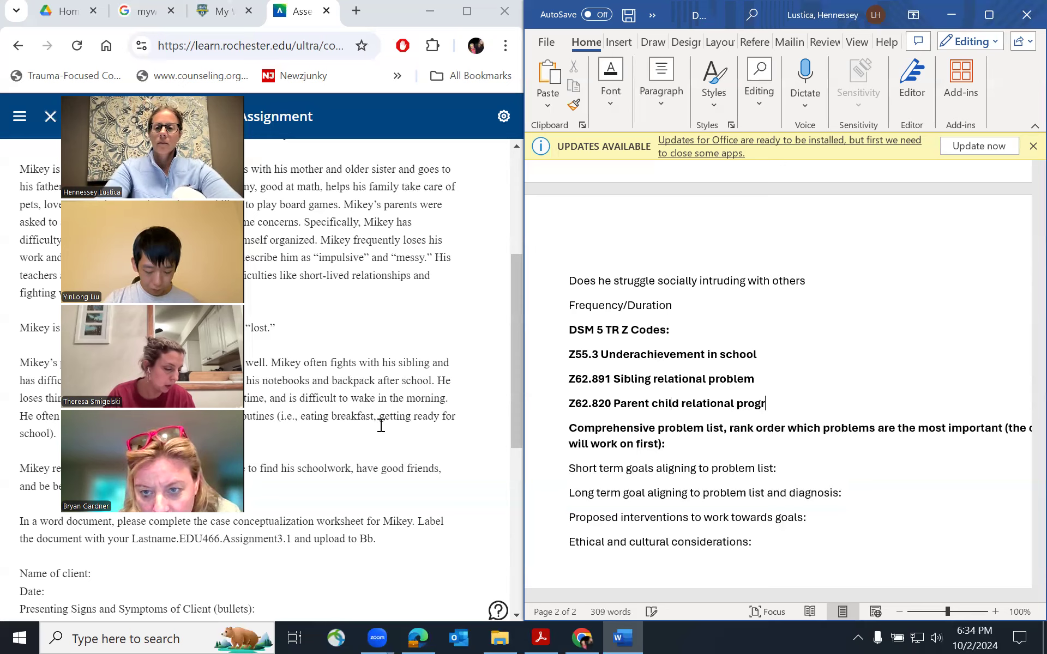
key("BackSpace")
key("BackSpace")
key("BackSpace")
type("lem")
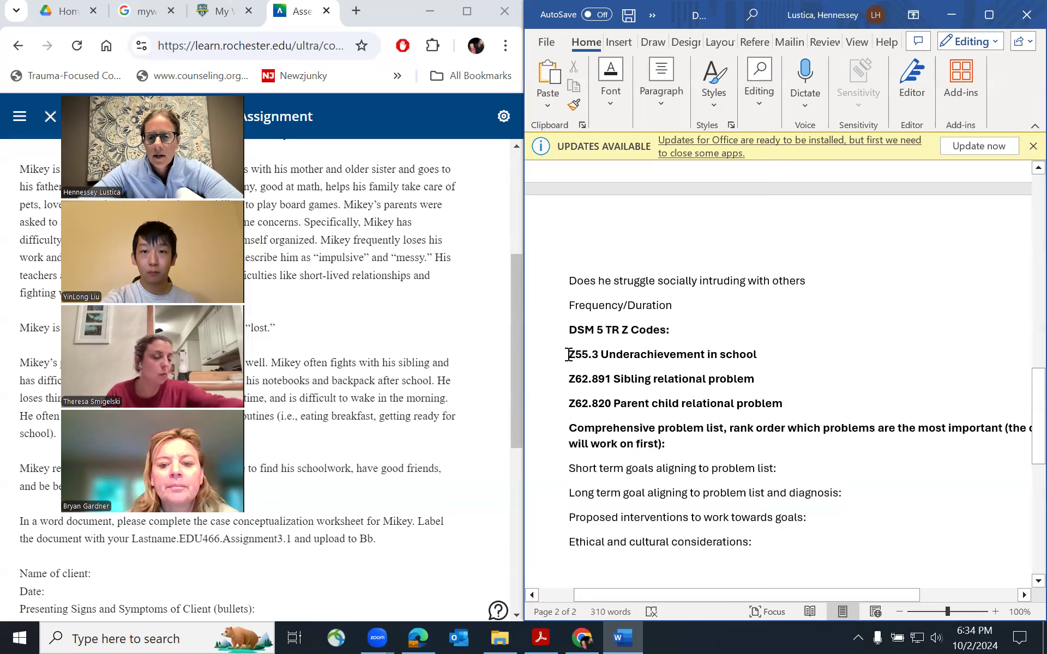
- Remove the bold formatting from the three Z code entries, leaving their heading bold
left_click_drag(574, 358, 785, 405)
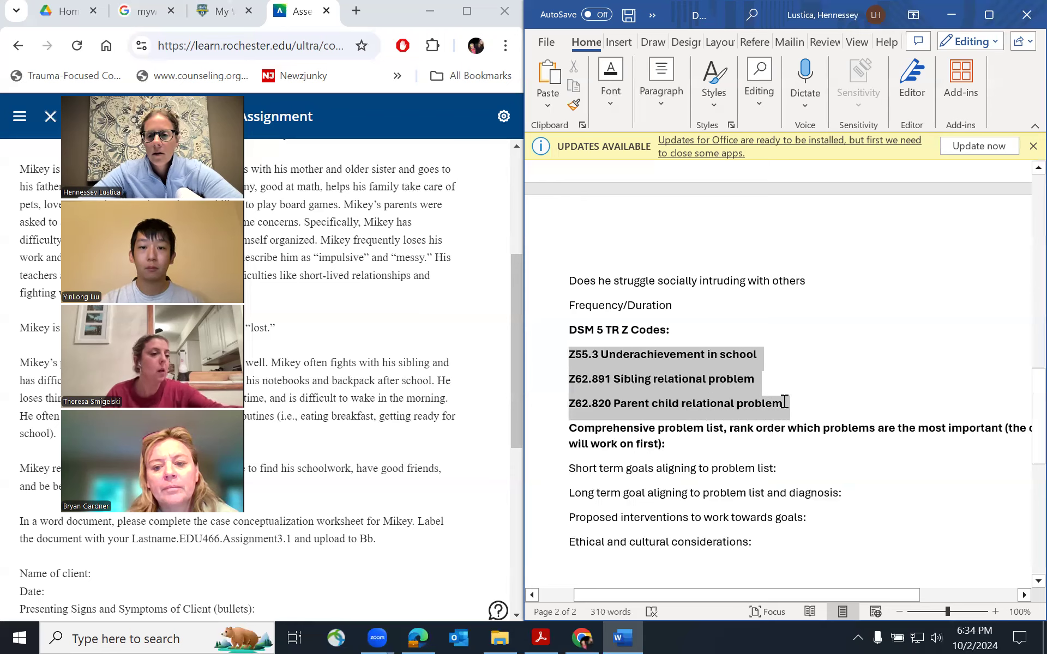
left_click(609, 97)
left_click(602, 174)
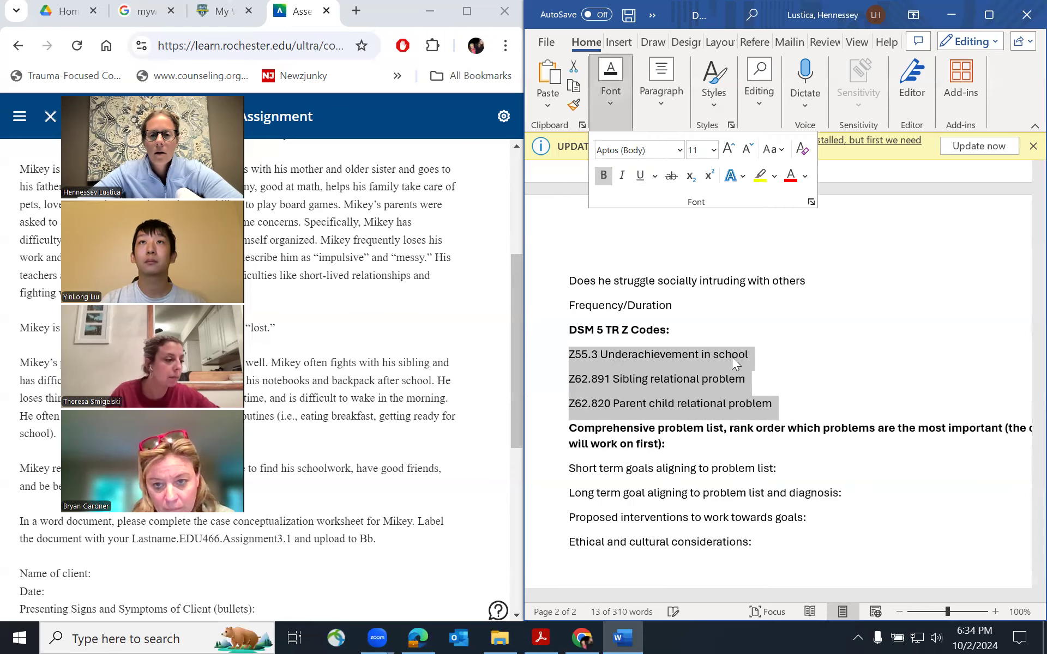
- Review the presenting symptoms and the supporting rationale listed for the ADHD diagnosis
scroll(745, 360, "up", 3)
scroll(771, 361, "up", 15)
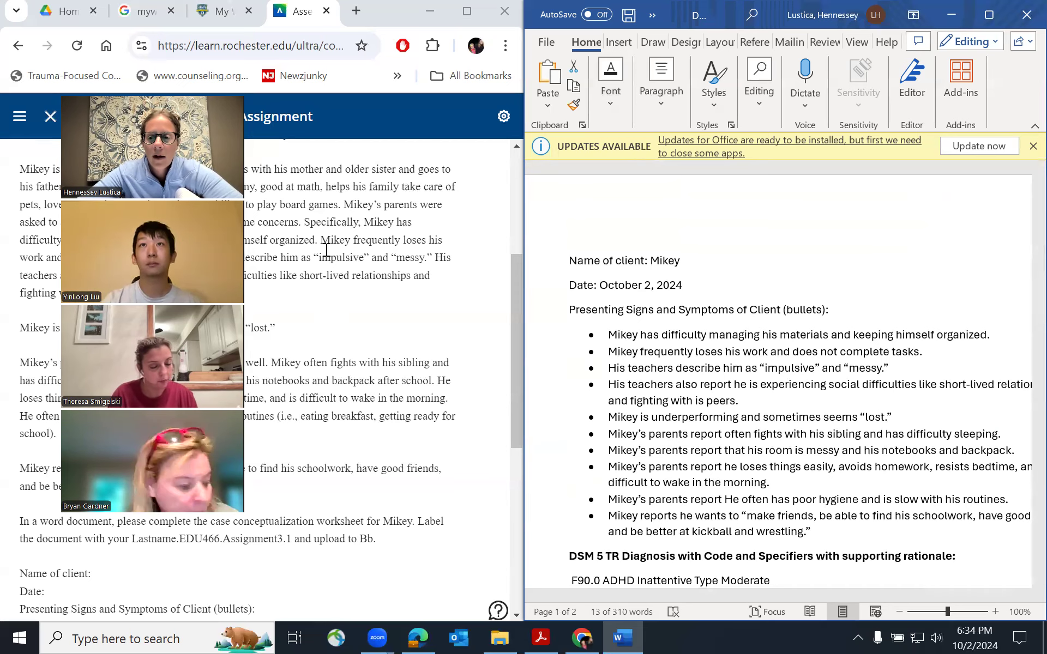
scroll(697, 402, "down", 4)
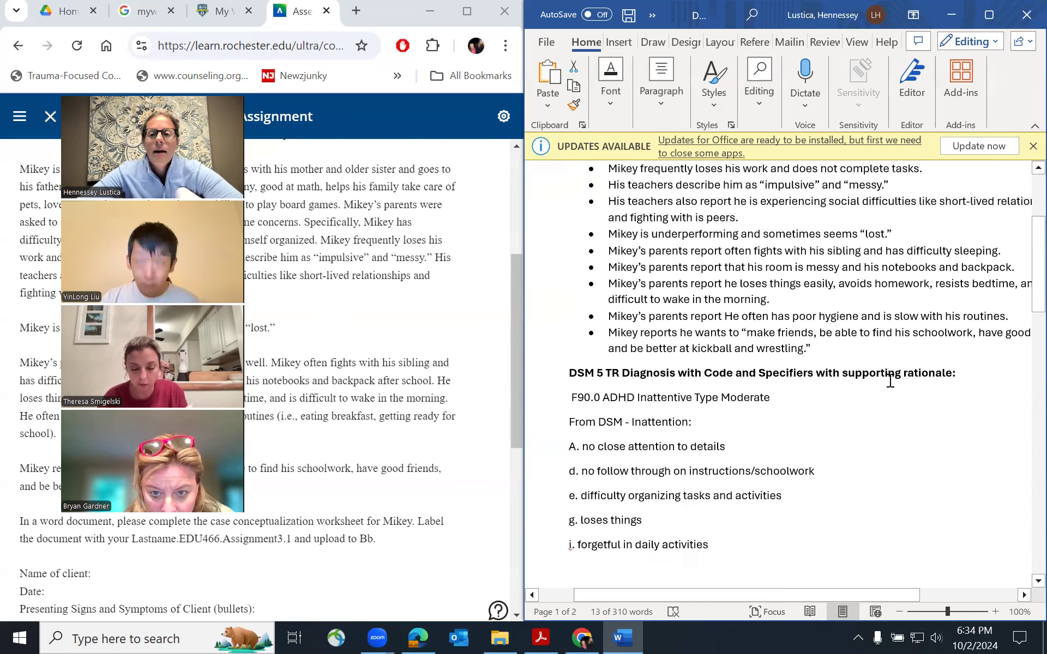
left_click_drag(847, 373, 952, 372)
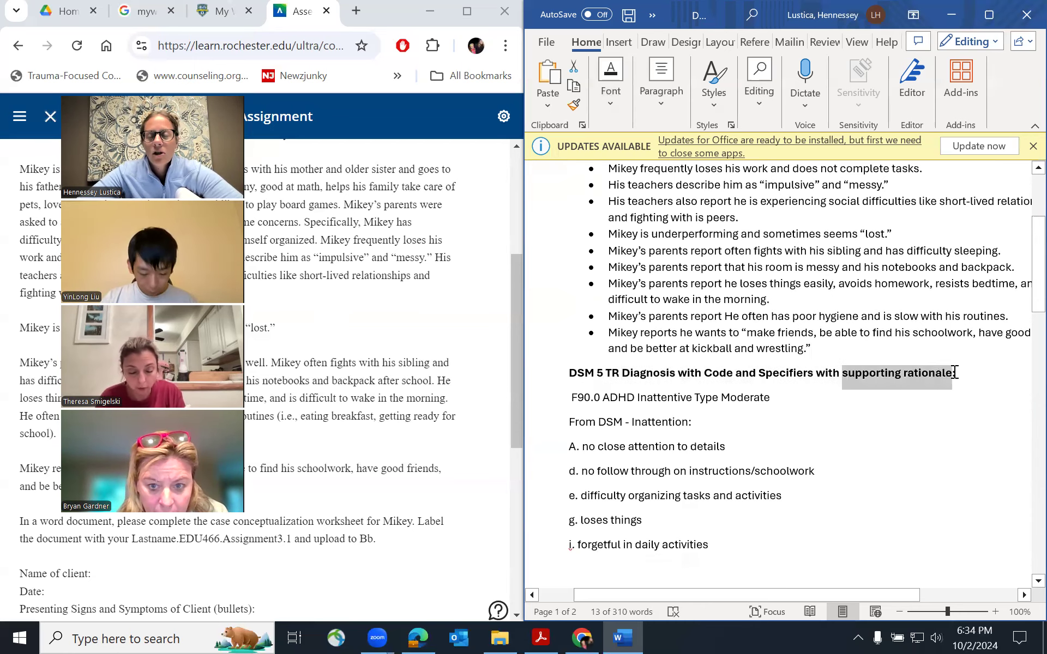
key("Down")
key("Down")
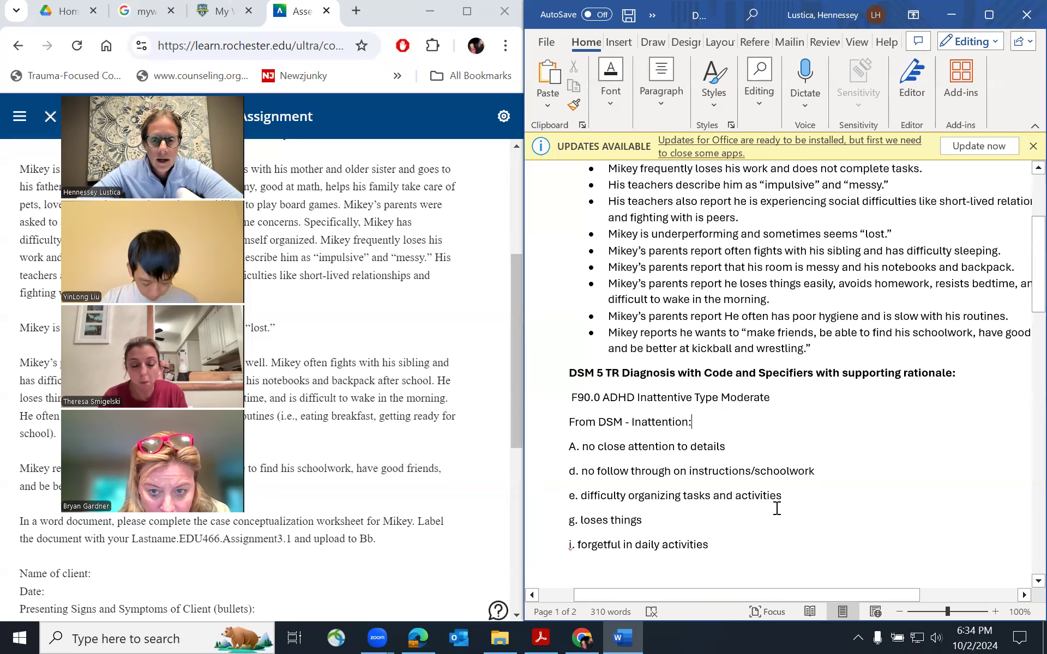
scroll(777, 508, "down", 5)
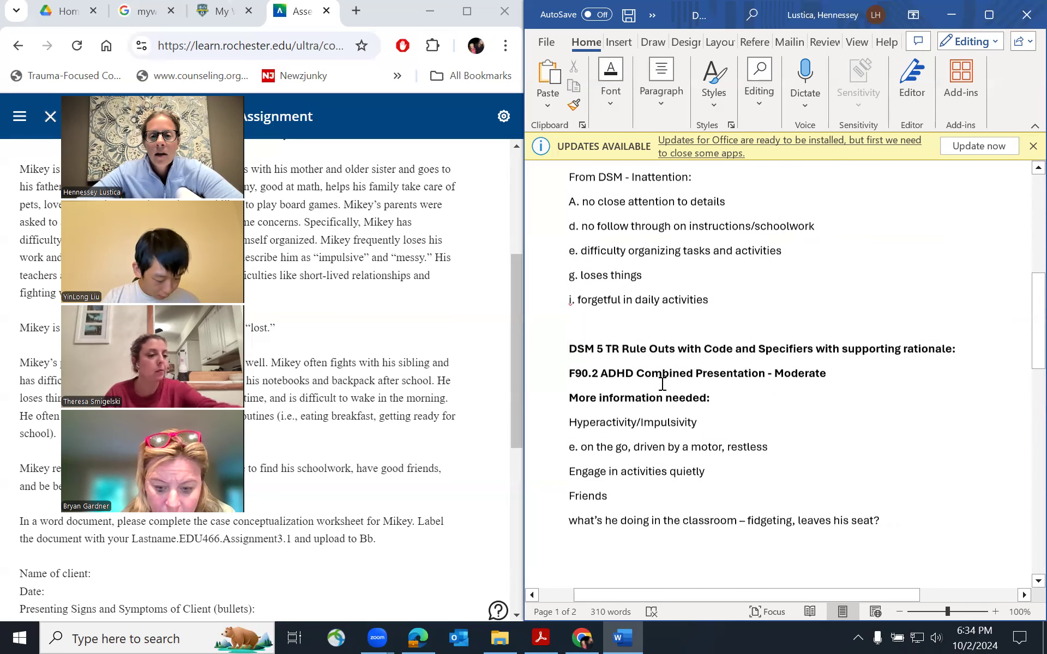
- Remove the bold formatting from the "F90.2 ADHD Combined Presentation - Moderate" rule-out entry
left_click_drag(567, 369, 834, 372)
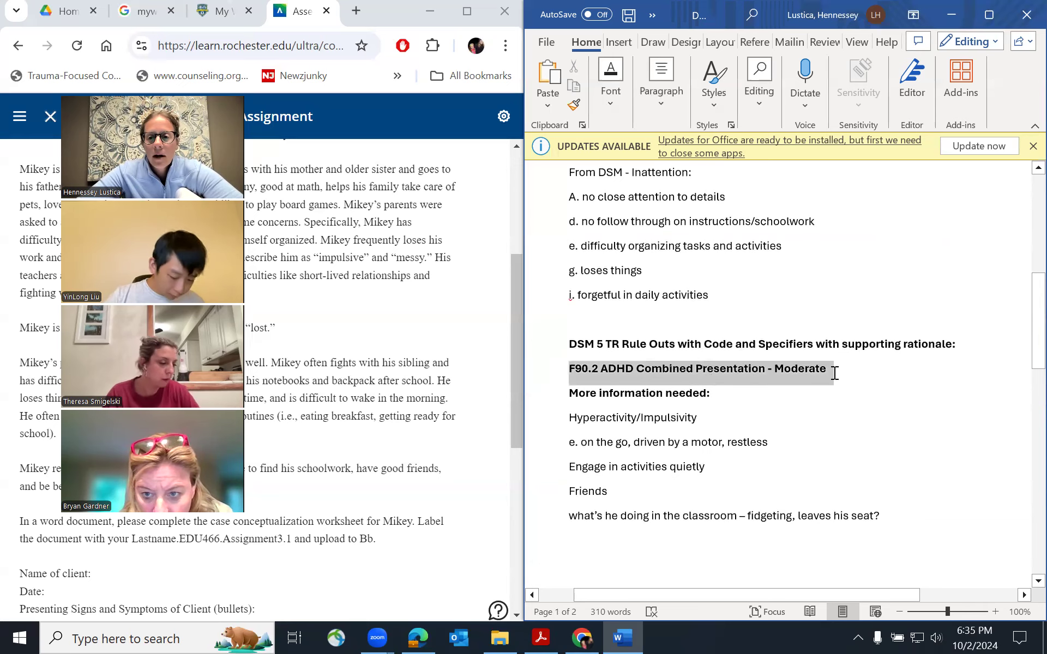
left_click(618, 103)
left_click(604, 174)
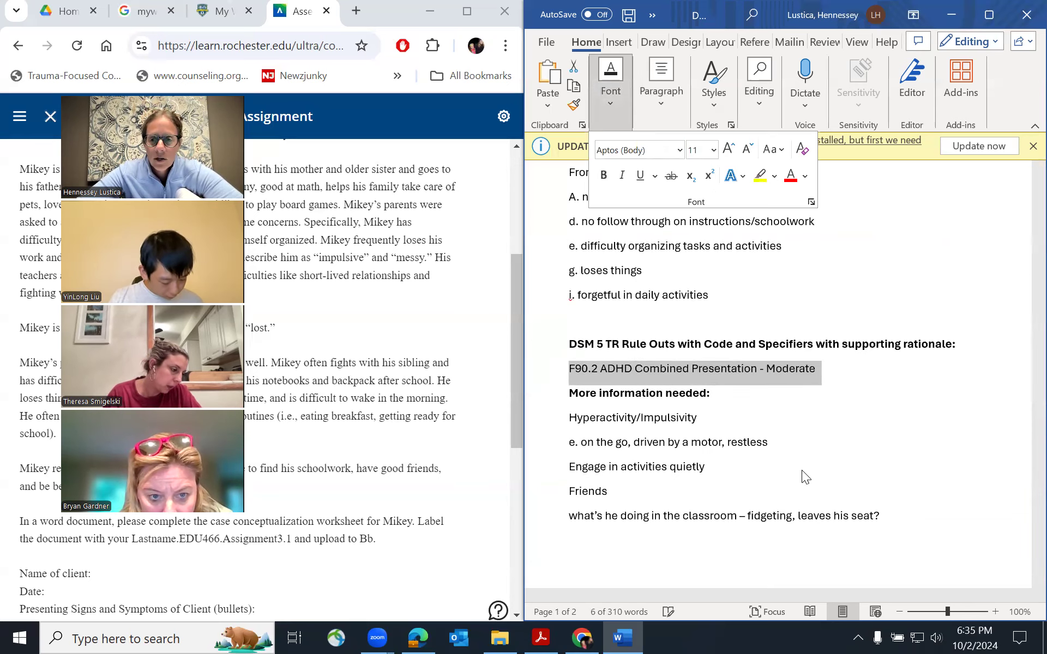
left_click(817, 473)
- Review the items under "More information needed:" and the Z codes section that follows
left_click(576, 400)
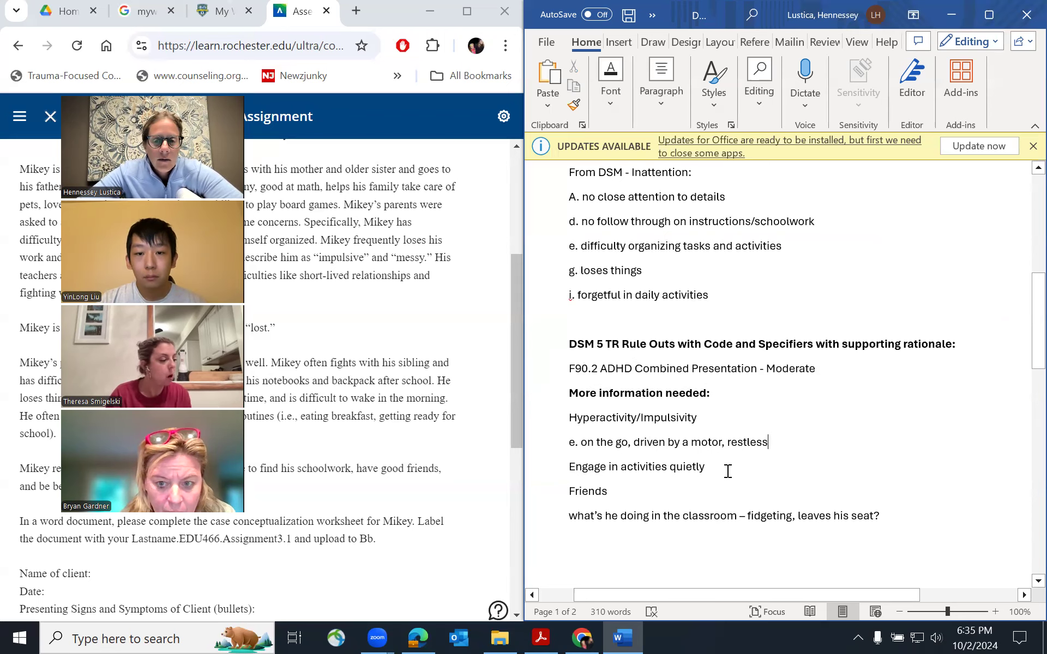
scroll(728, 472, "down", 2)
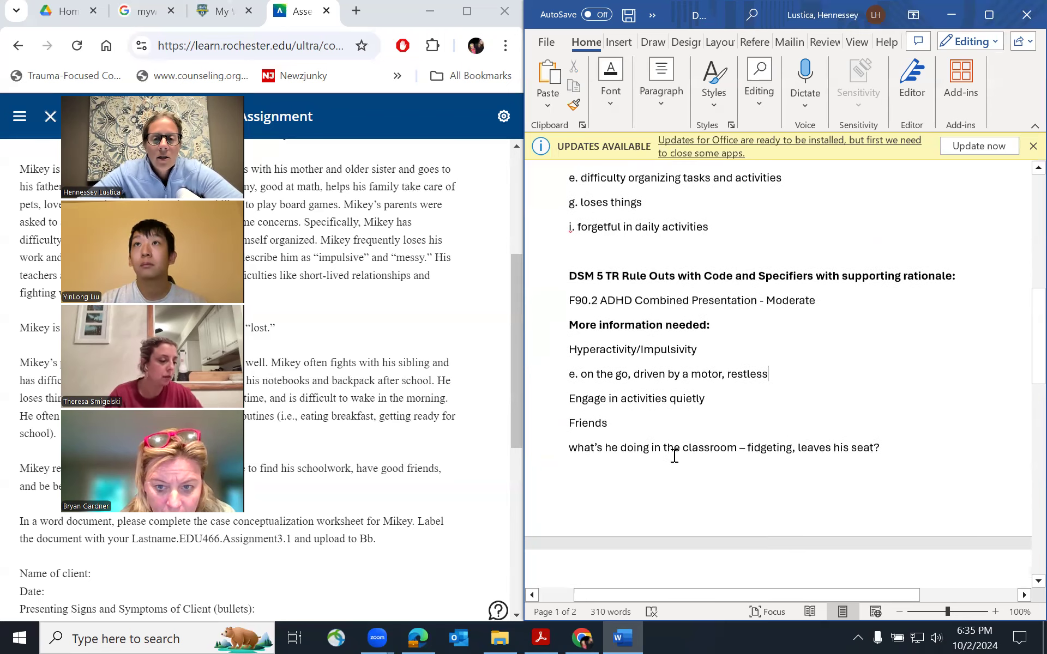
scroll(673, 456, "down", 1)
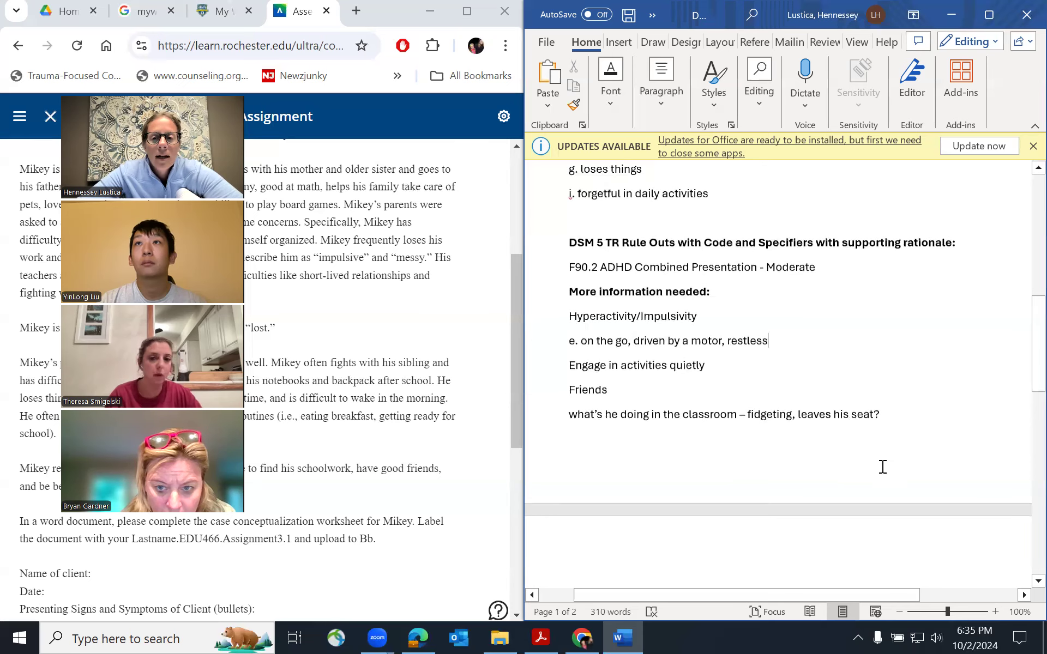
scroll(885, 477, "down", 2)
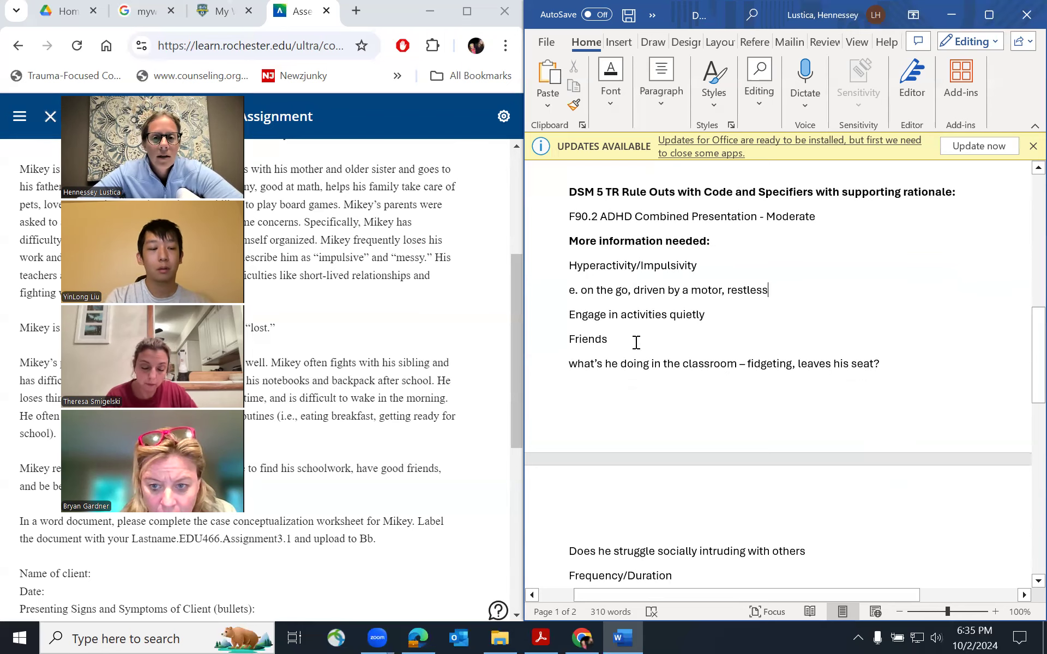
scroll(637, 382, "down", 1)
scroll(627, 388, "down", 5)
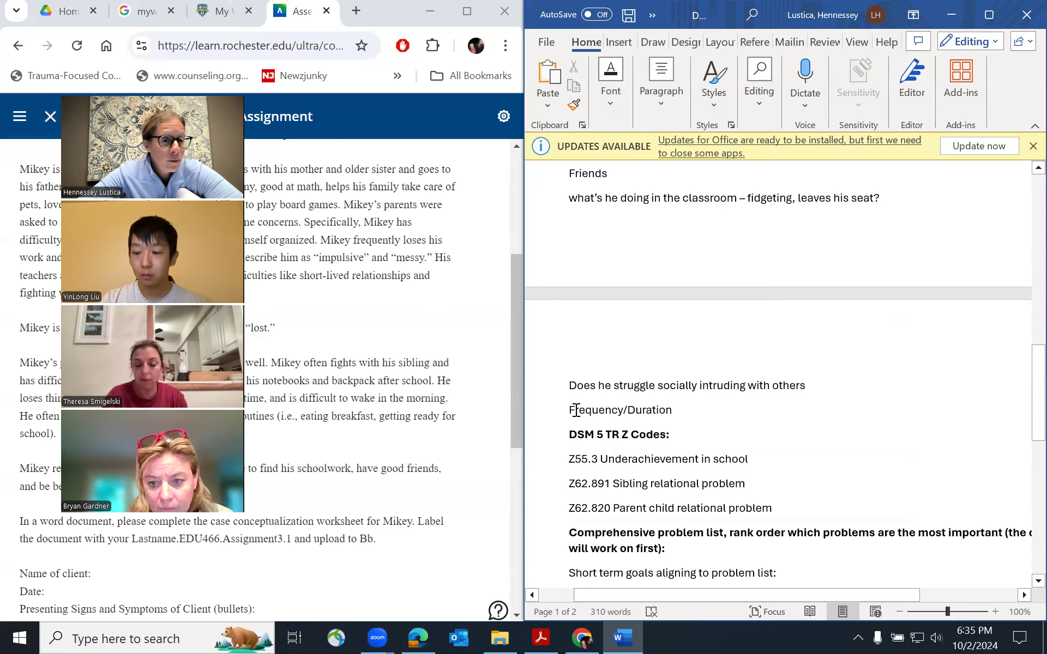
scroll(362, 334, "up", 1)
scroll(364, 334, "down", 1)
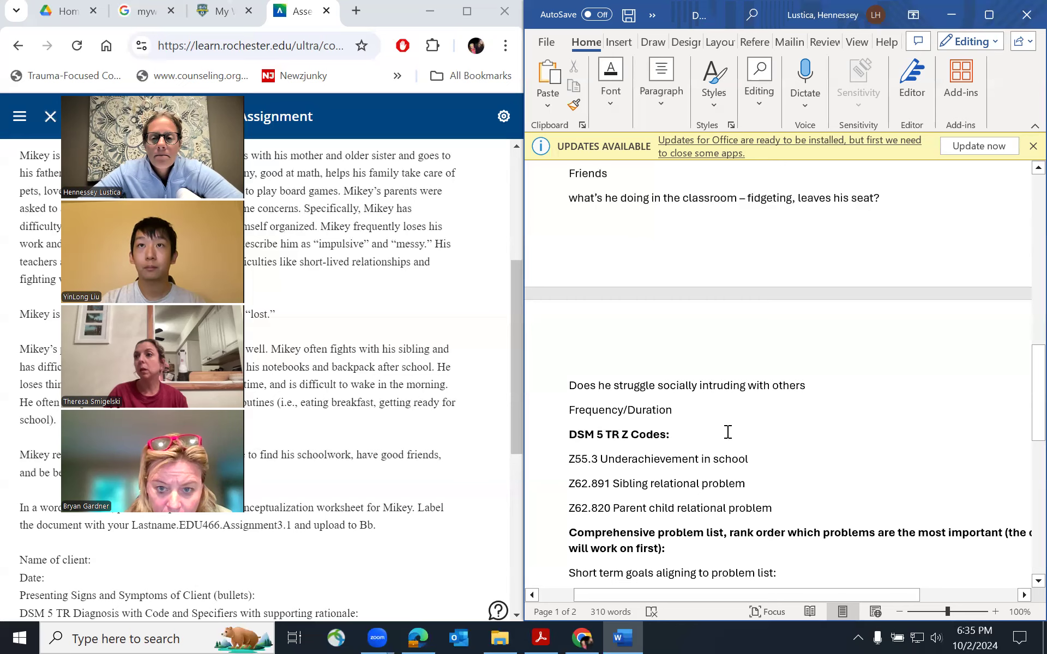
- Append "Relational Problems" to the "DSM 5 TR Z Codes:" heading
scroll(728, 432, "down", 3)
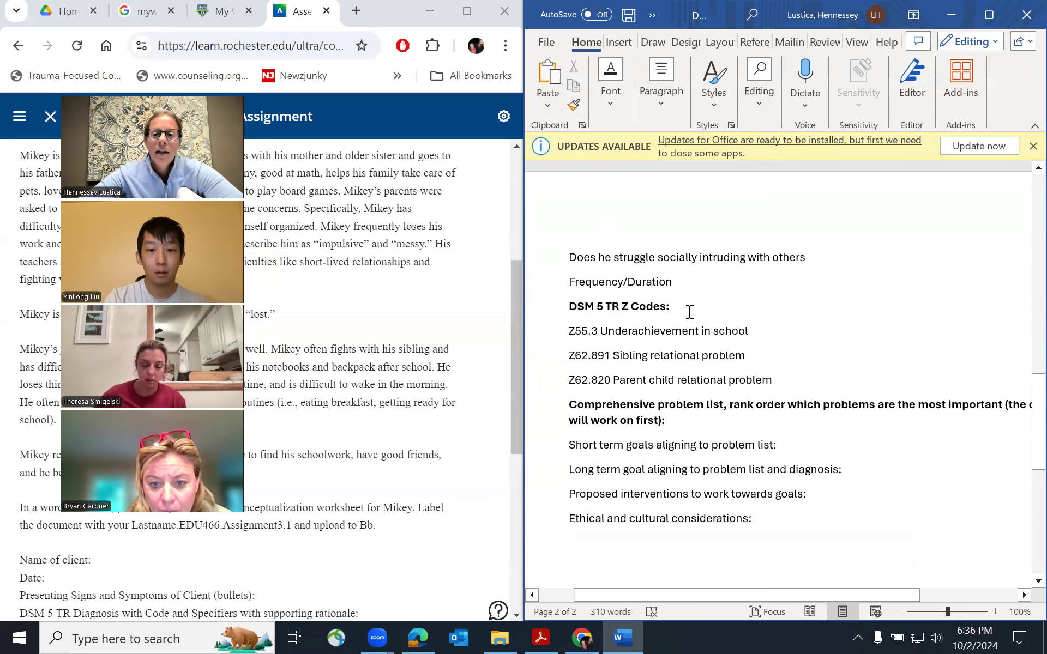
type("Relat")
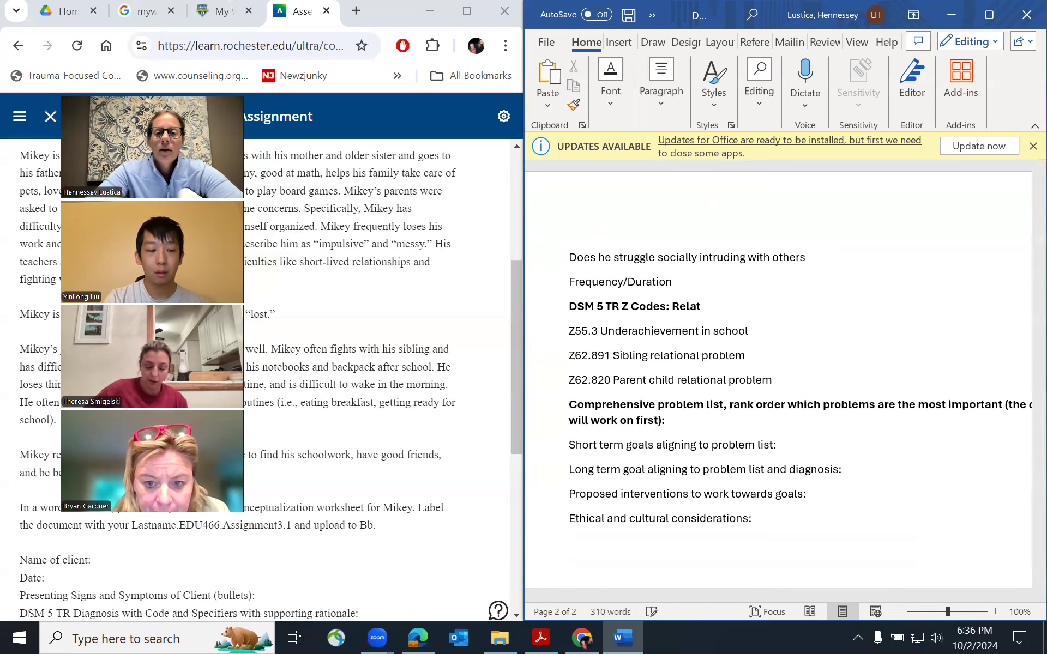
type("ional Progr")
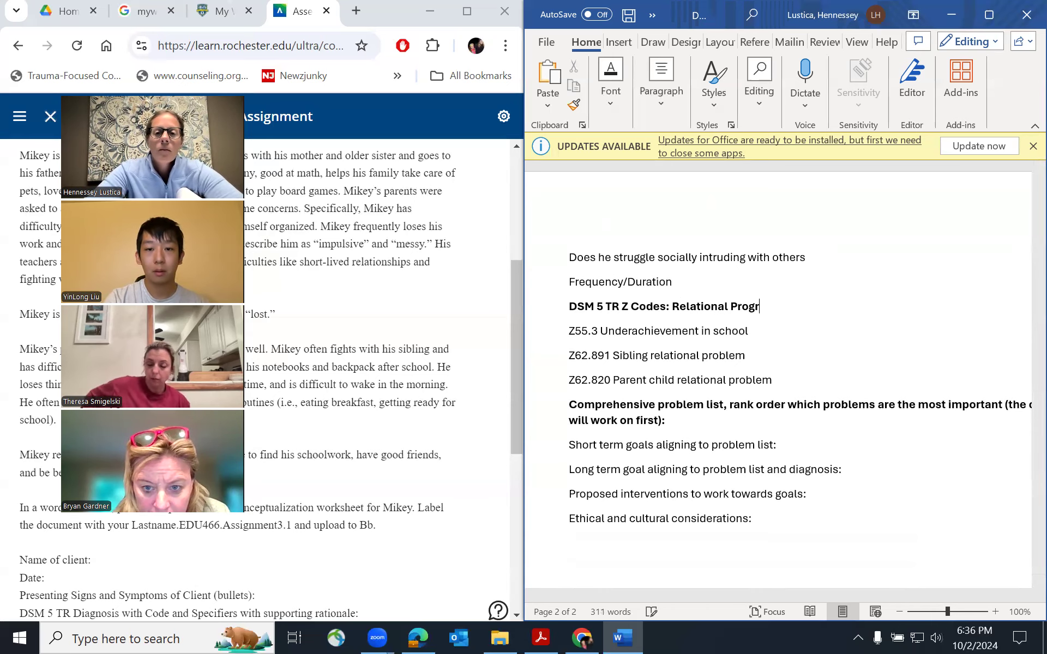
key("BackSpace")
key("BackSpace")
type("blems")
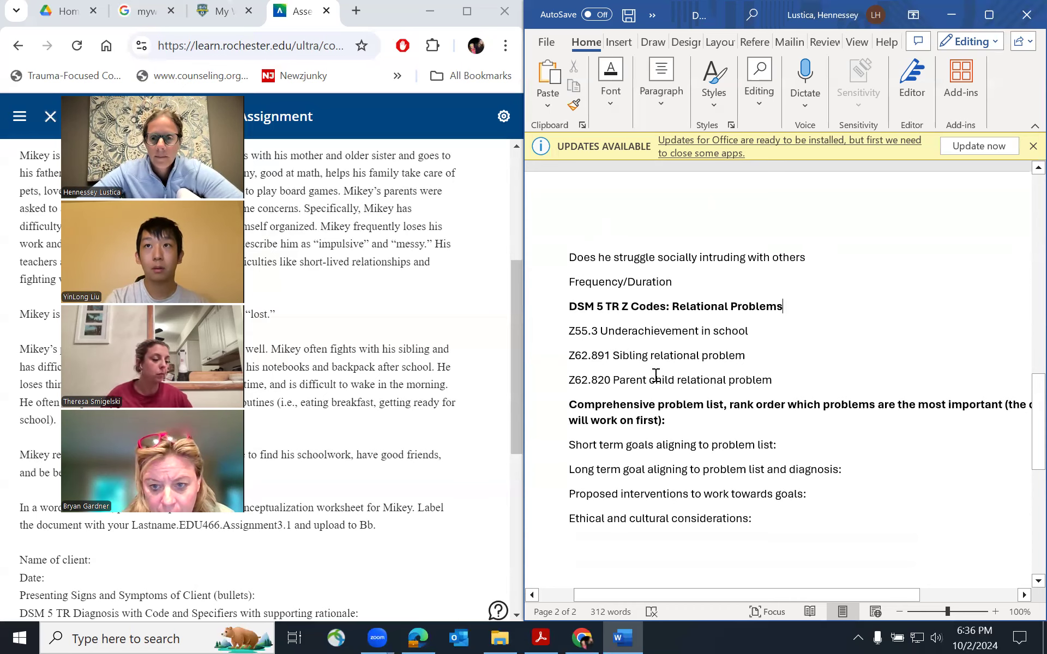
- Start a non-bold numbered list under the comprehensive problem list heading with "Organization and executive functioning" as the first item
scroll(656, 376, "down", 3)
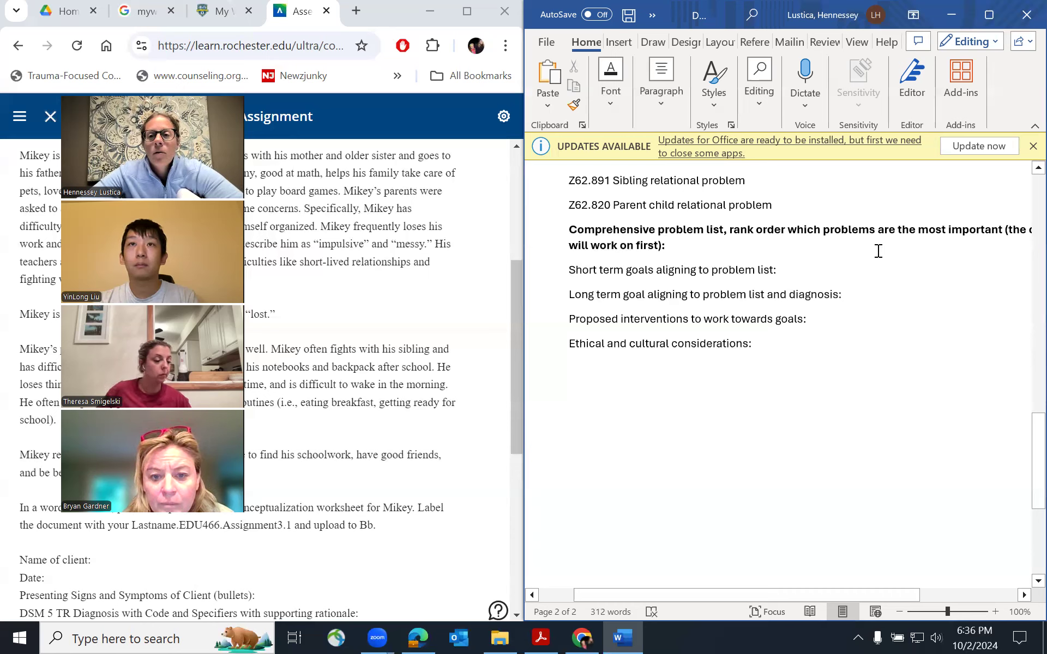
scroll(889, 264, "right", 2)
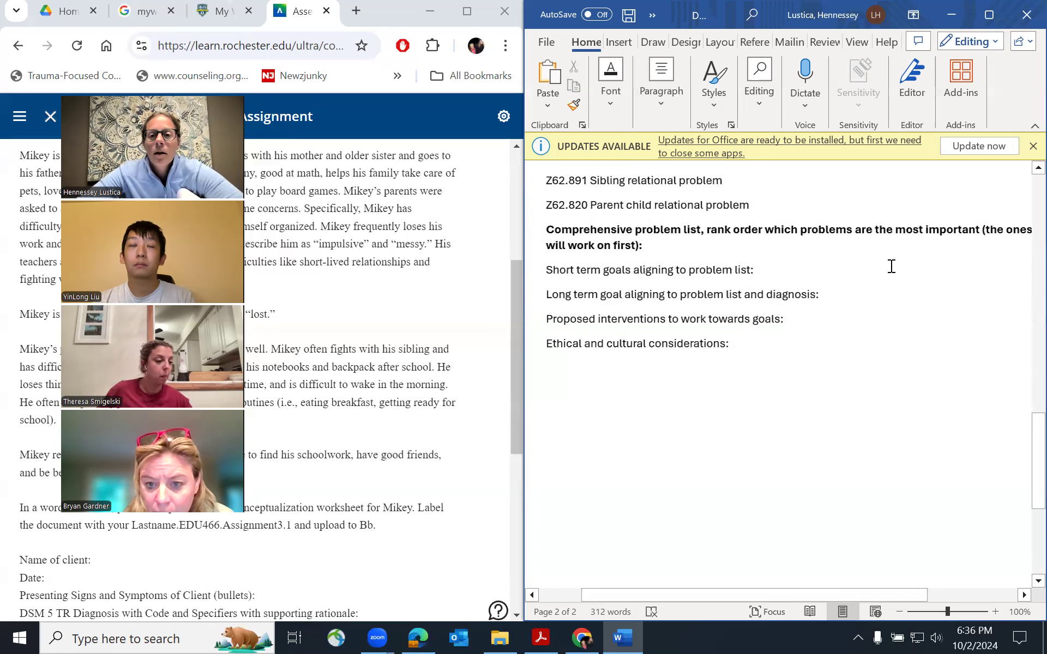
scroll(892, 266, "left", 3)
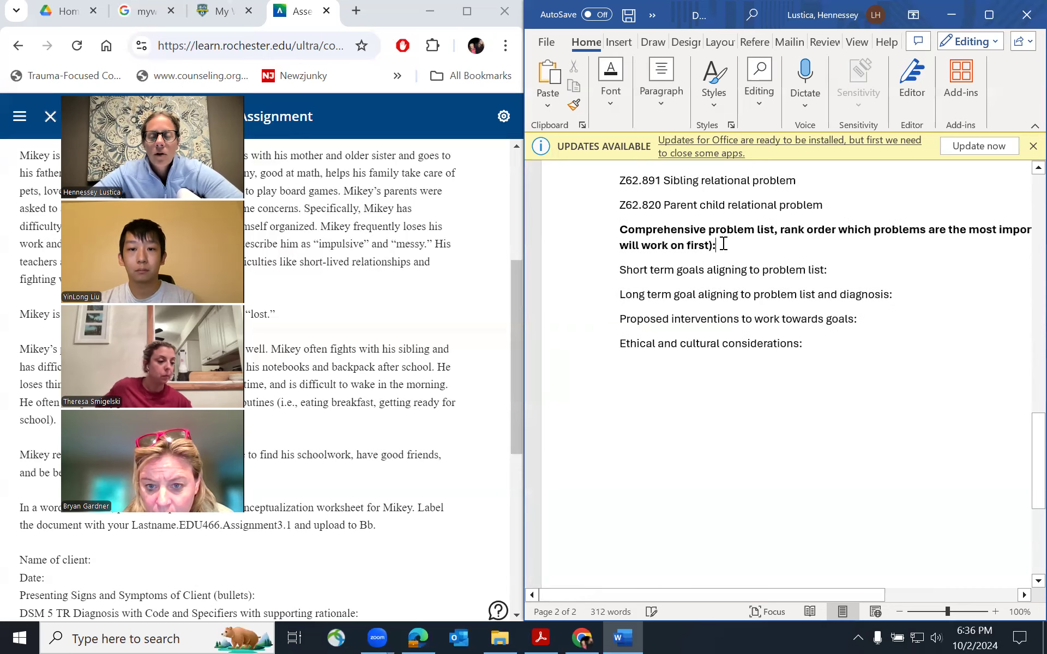
key("Return")
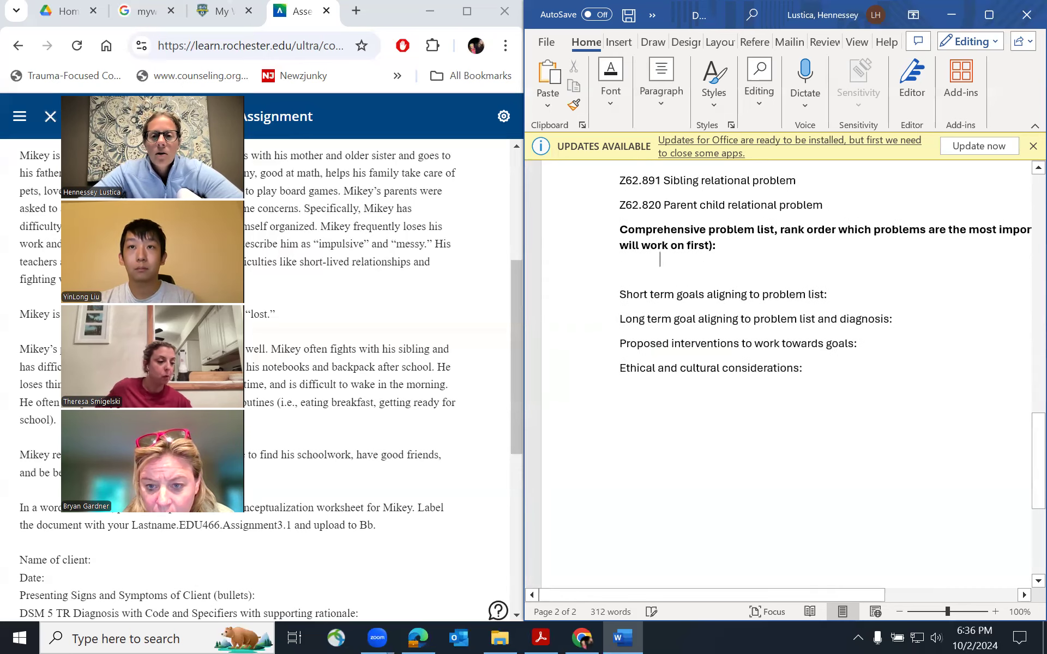
left_click(614, 101)
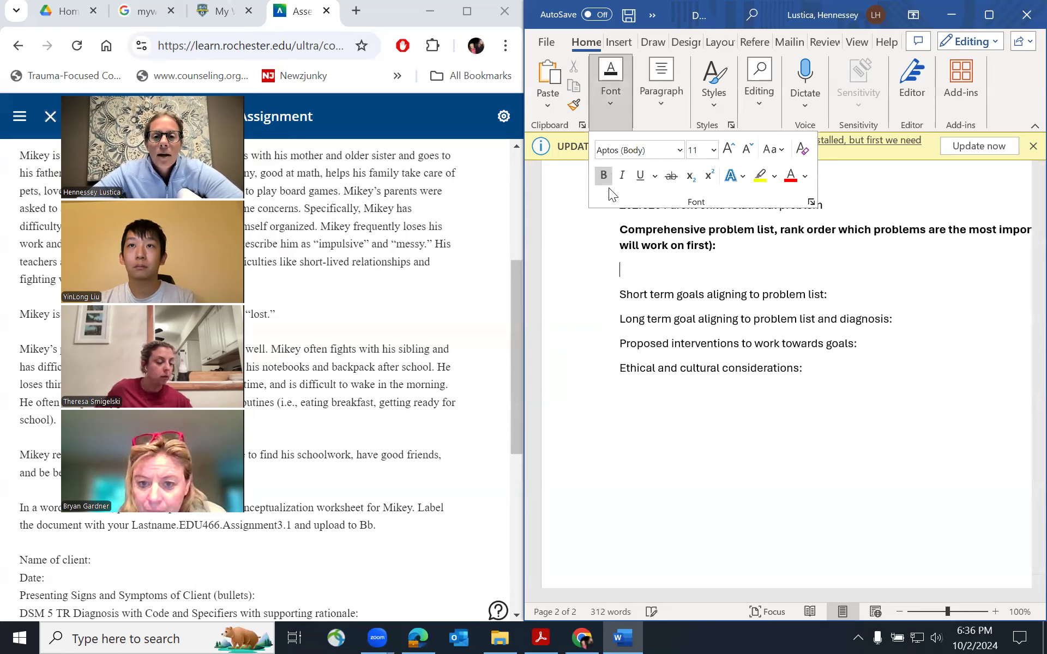
left_click(636, 265)
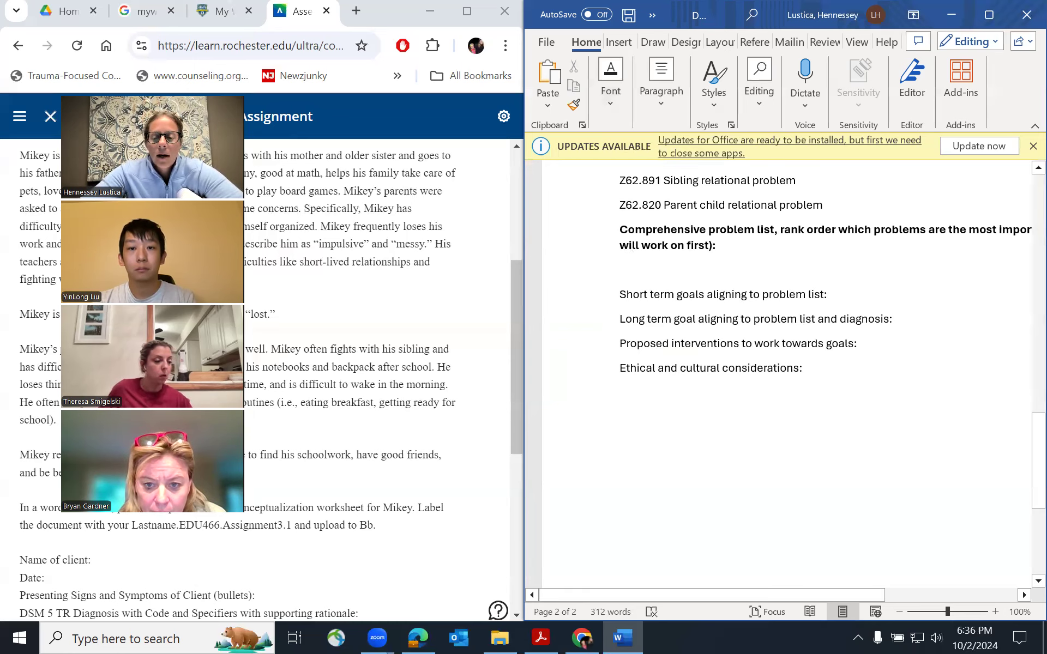
type("1. Organization and execultive")
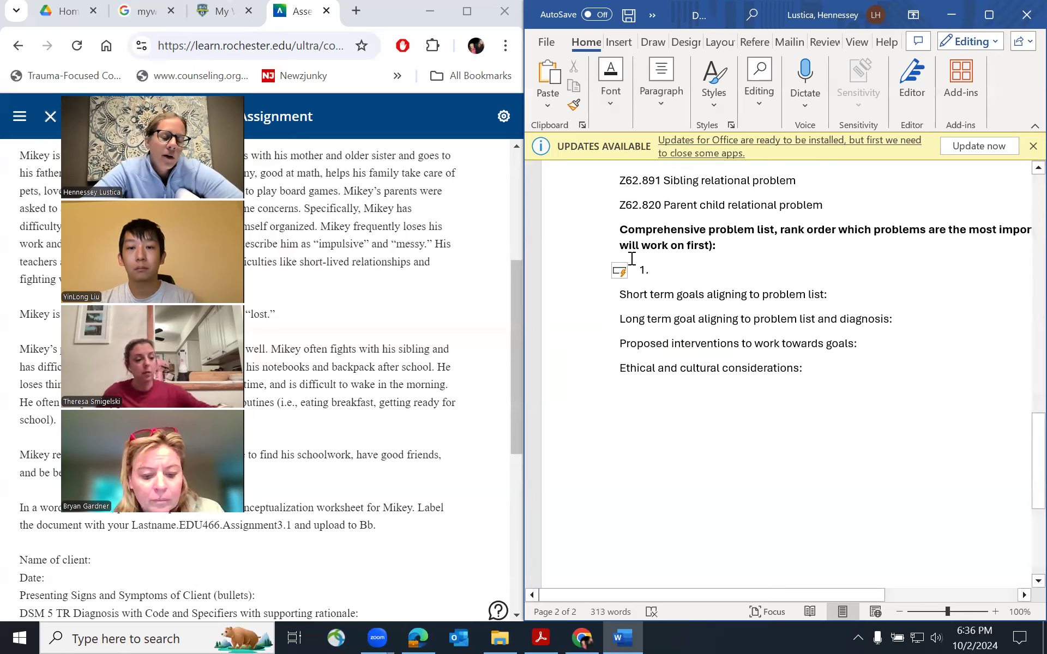
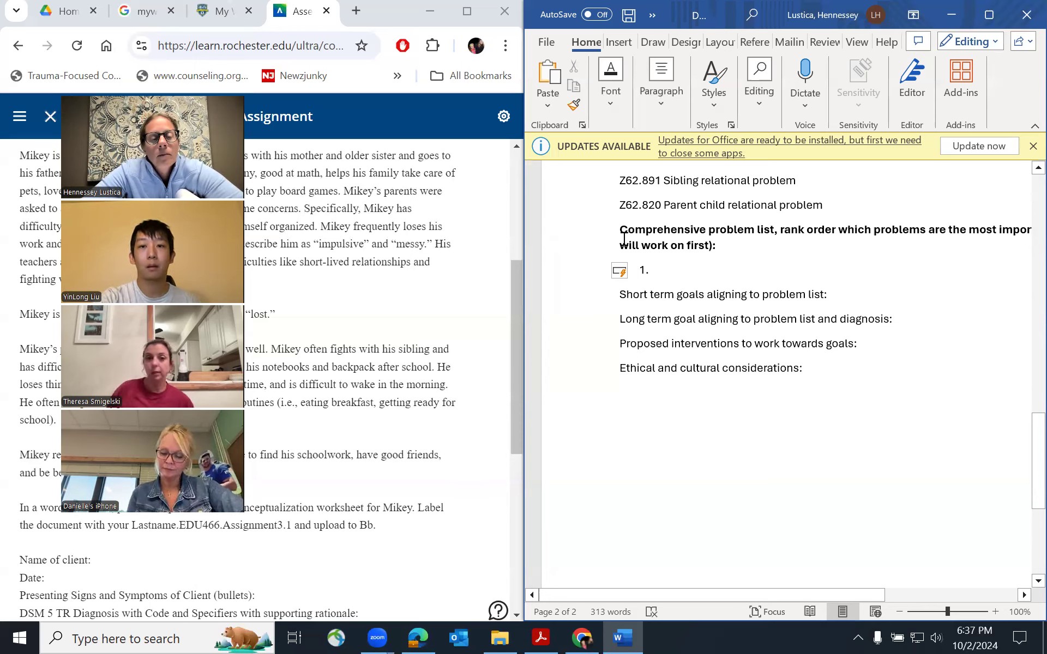
type("Org")
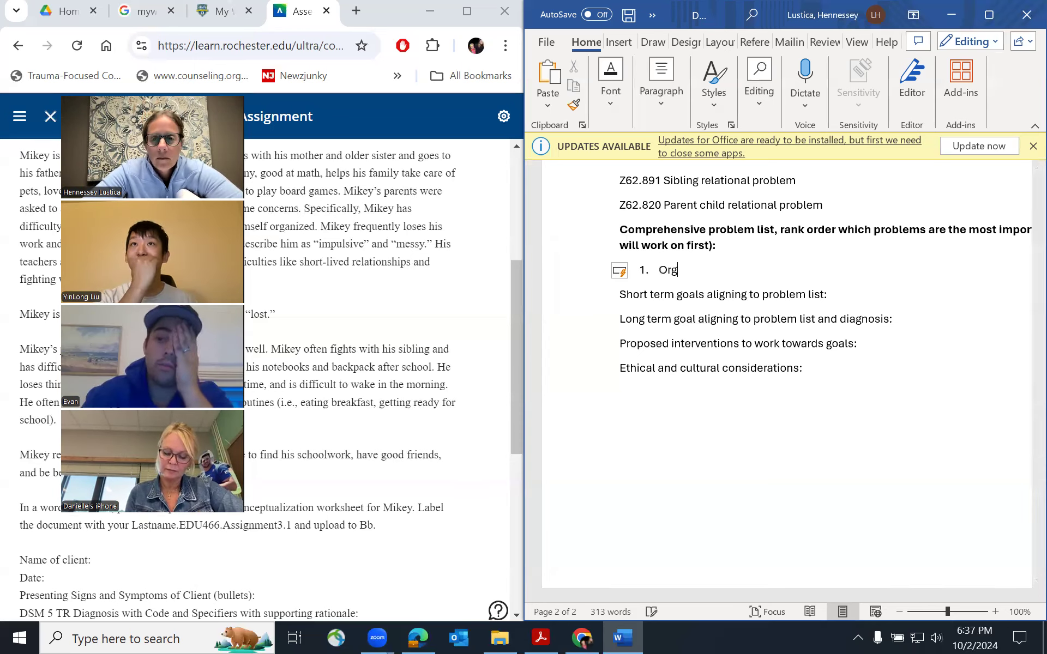
type("anizza")
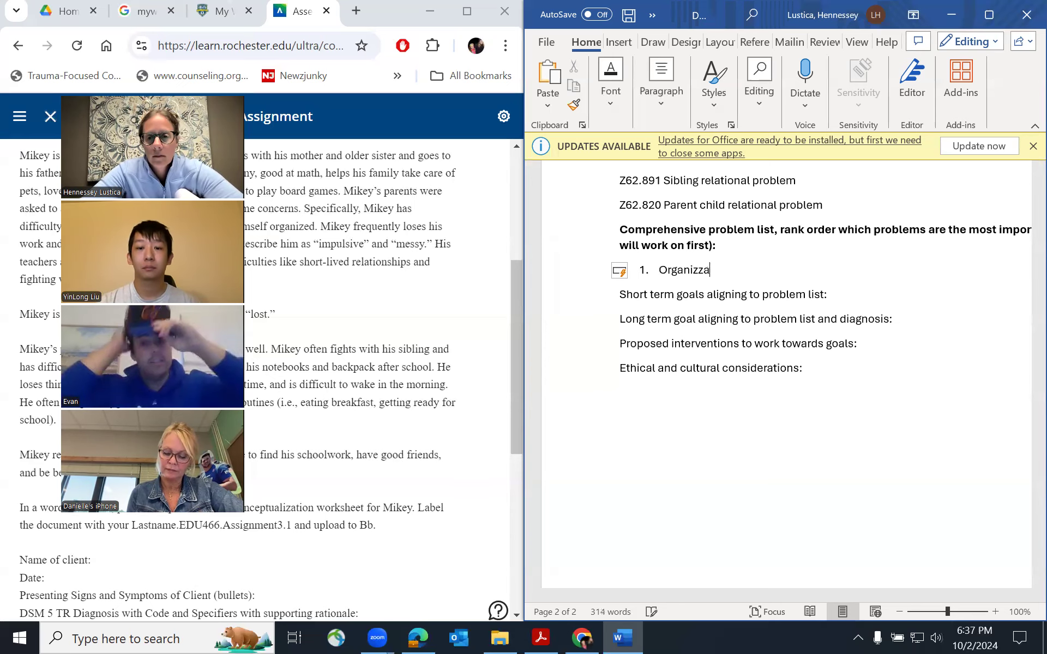
type("nization and e")
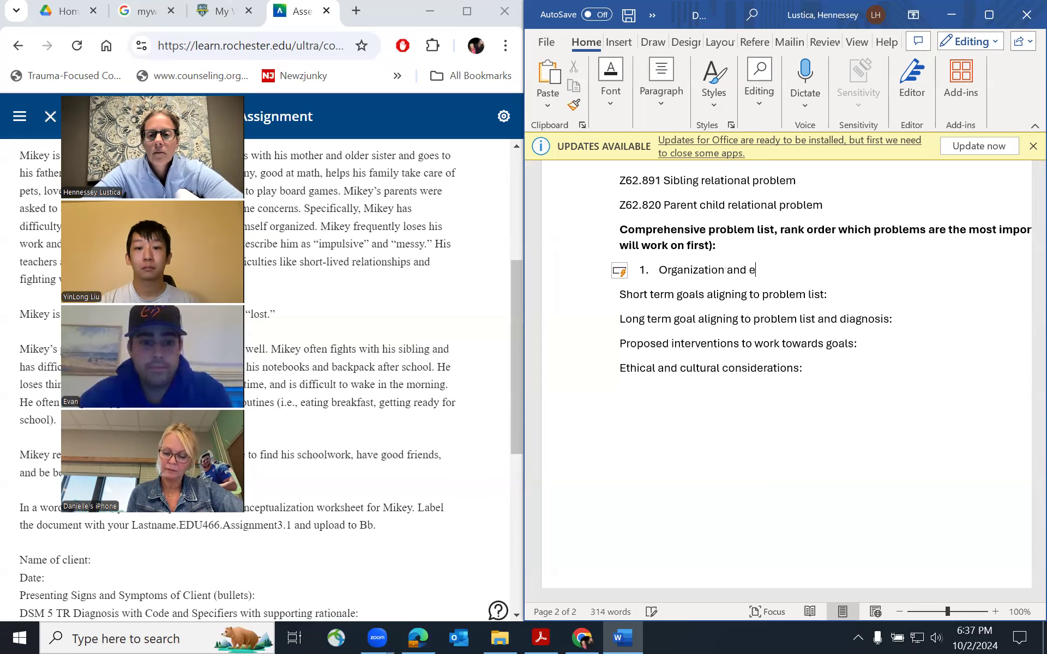
type("xecutive fu")
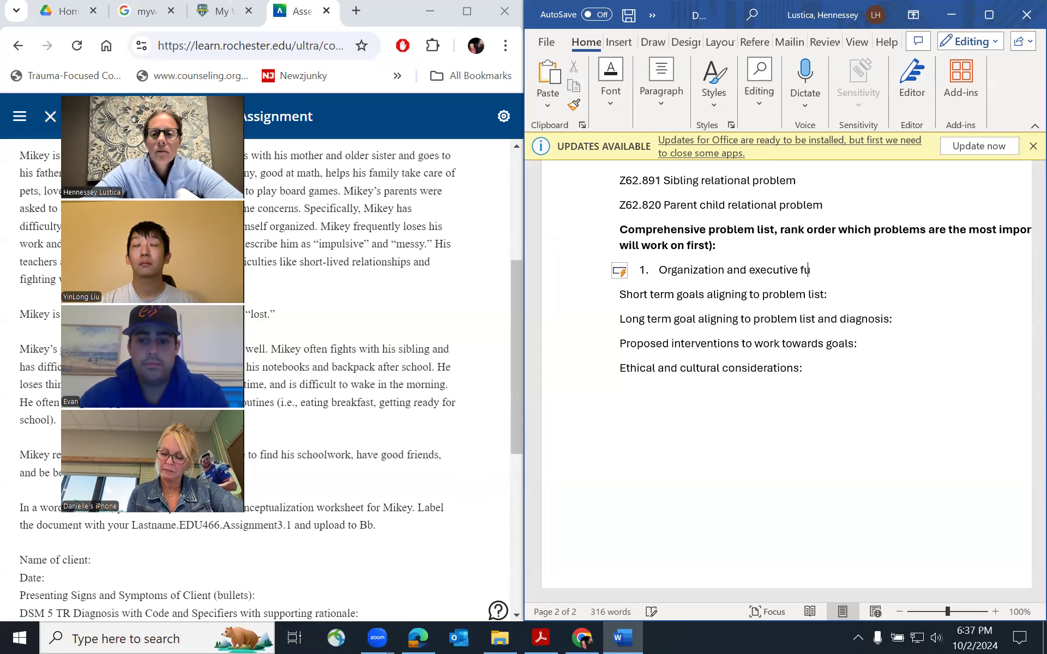
type("nctioning")
- Add "Social difficulties and peer conflicts" as the second item of the problem list
key("Return")
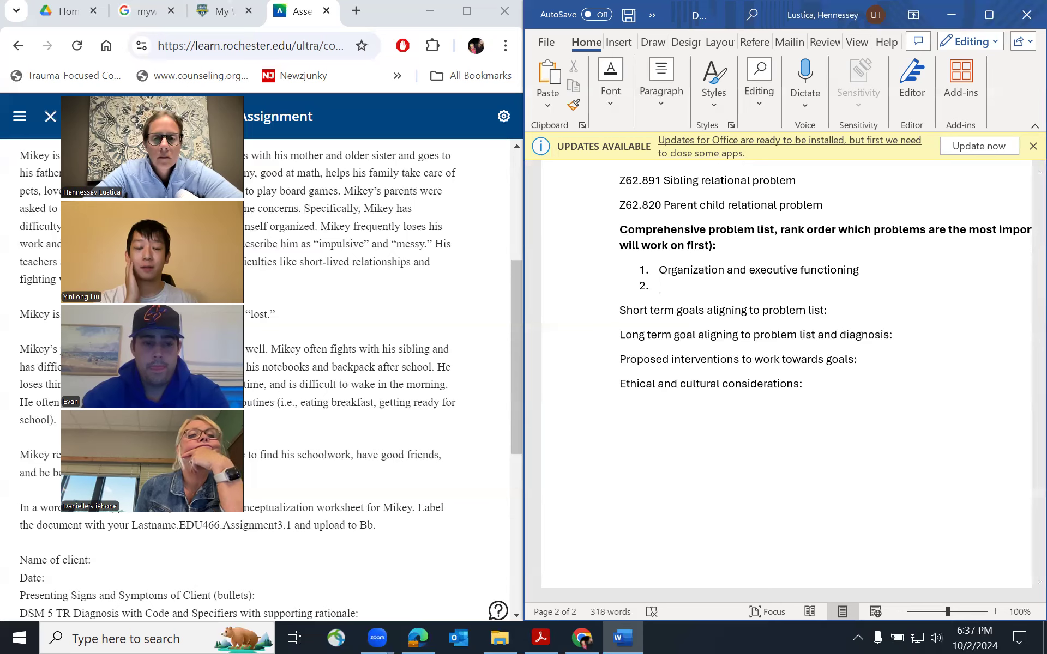
type("Social difficultiew and pee")
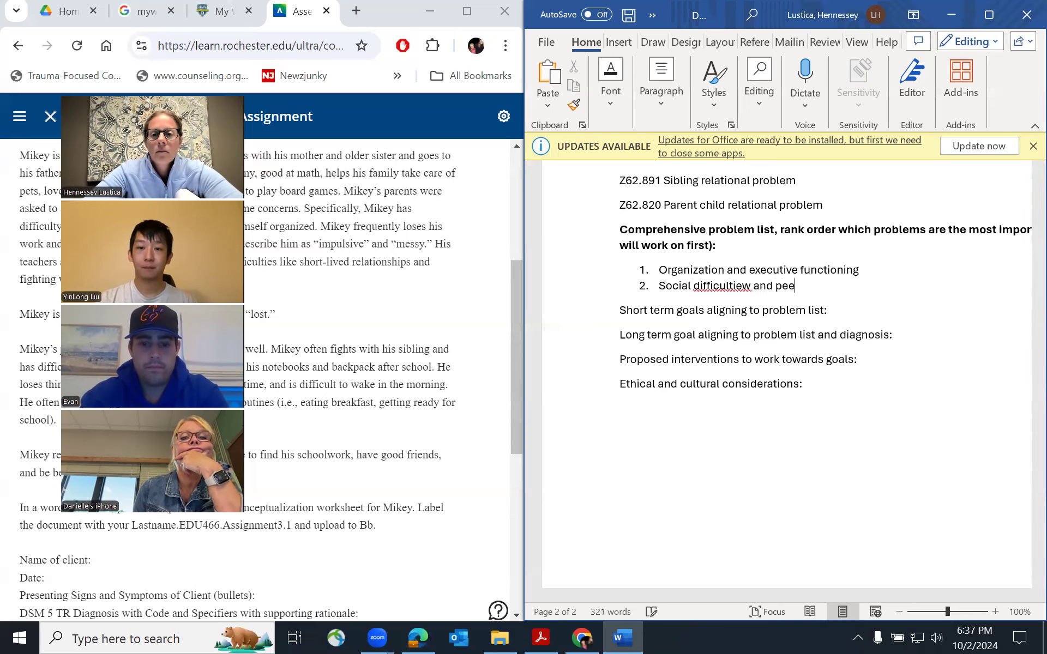
type("r conflict")
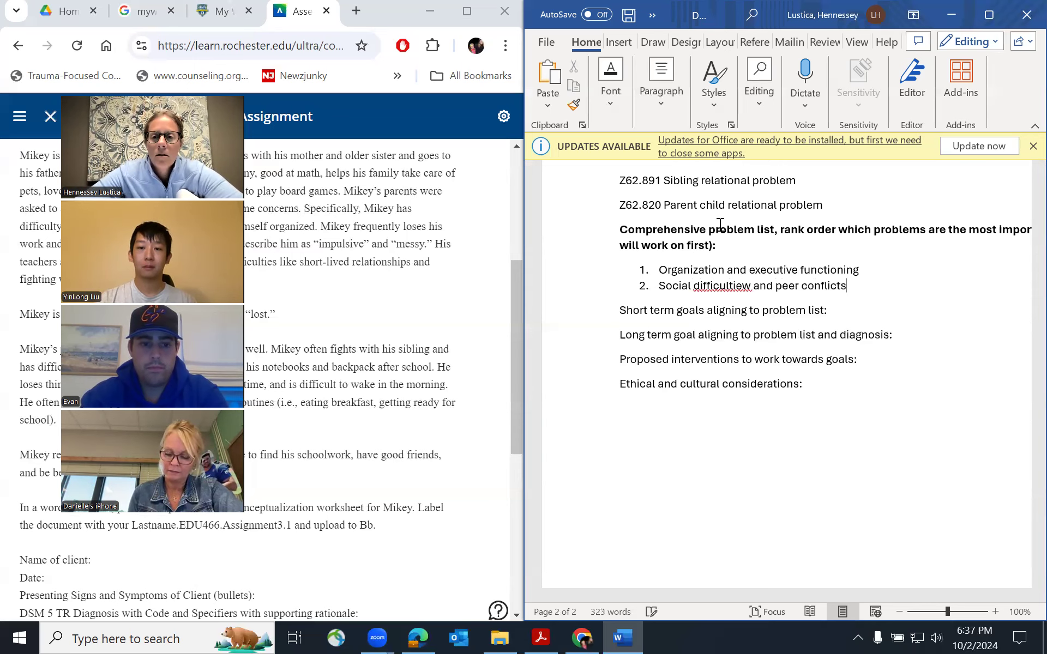
type("s")
left_click(751, 285)
key("BackSpace")
type("s")
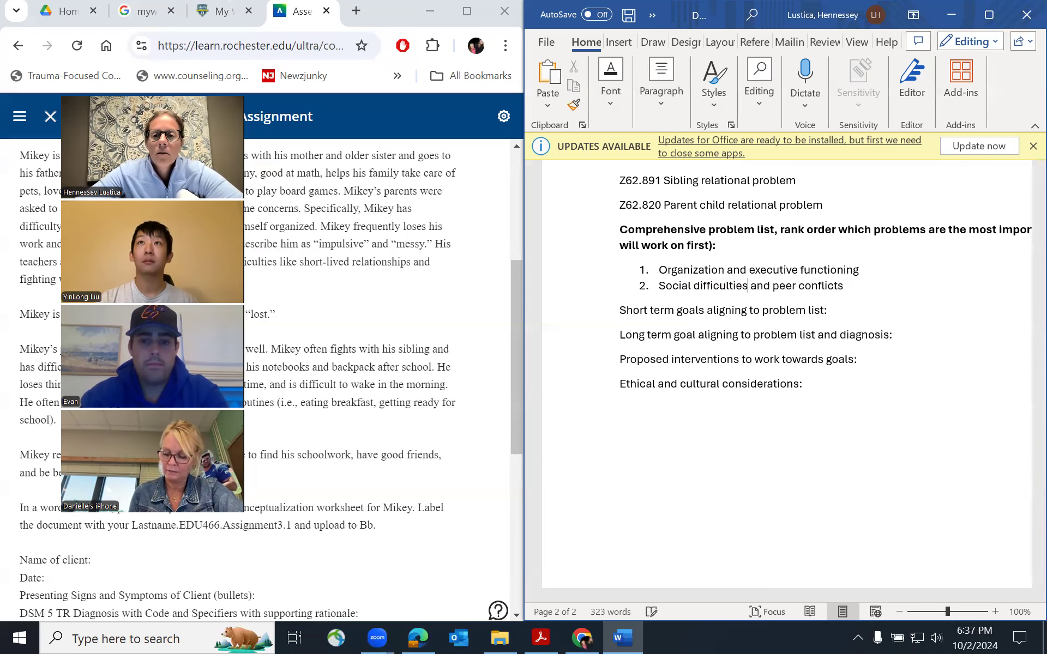
- Add "Sleep patterns" as the third item of the problem list
left_click(849, 286)
key("Return")
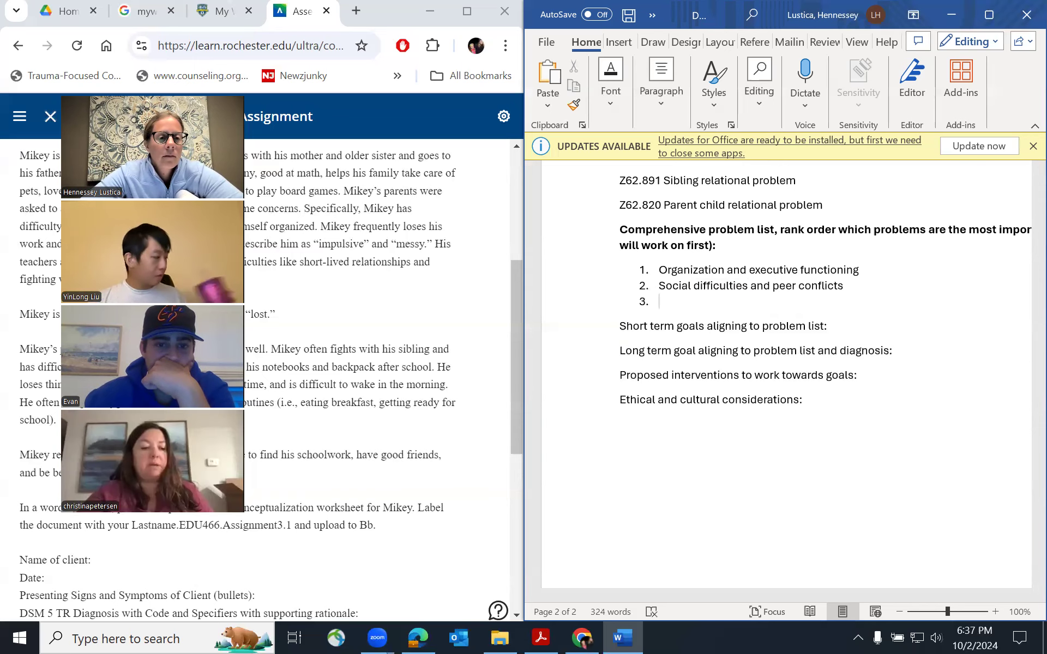
type("Sleep")
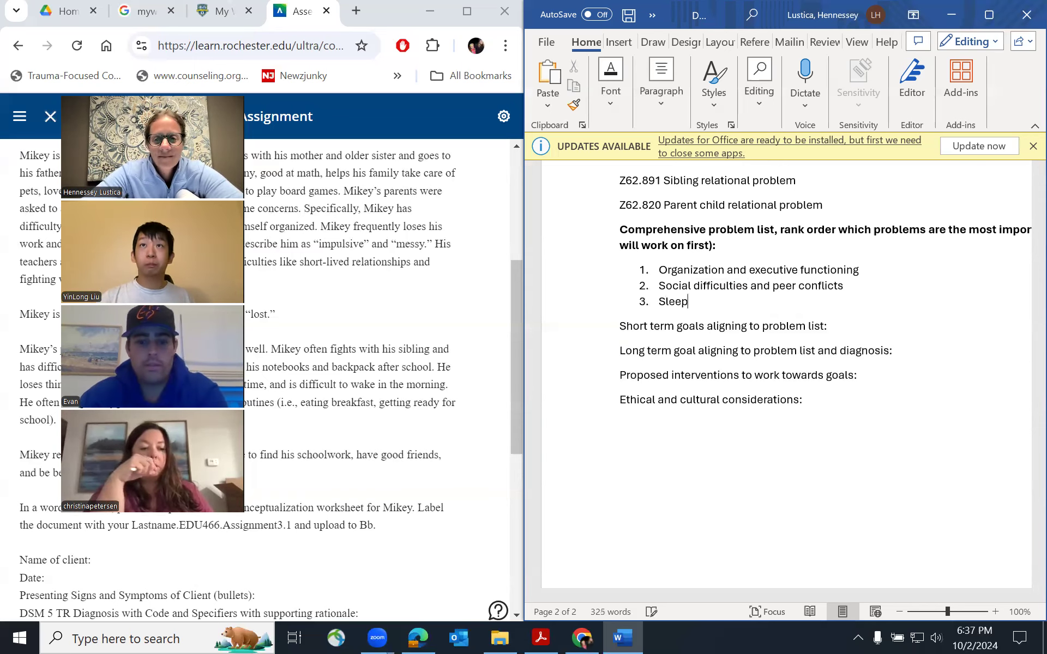
type(" patterns")
- Add "Hygiene" as the fourth item of the problem list
key("Return")
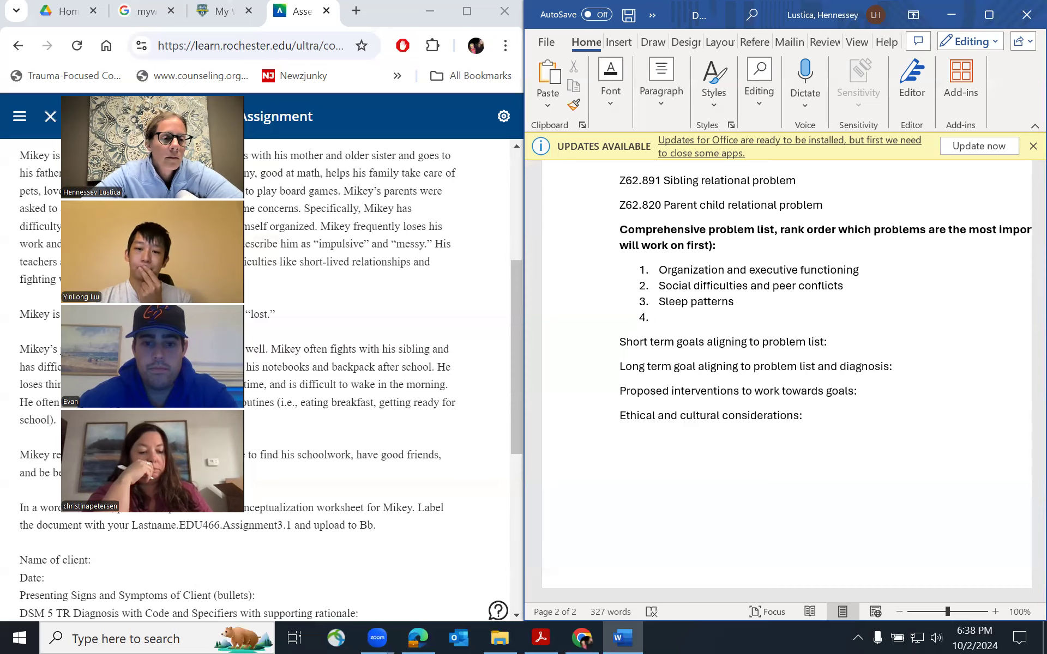
type("Hygeien")
key("BackSpace")
key("BackSpace")
key("BackSpace")
key("BackSpace")
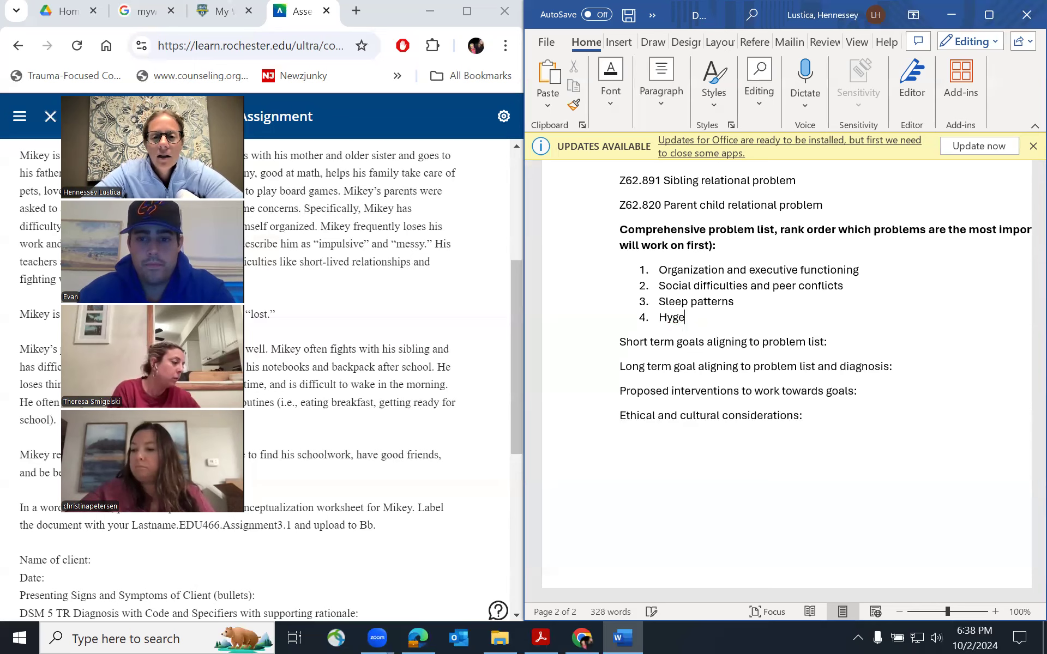
type("iene")
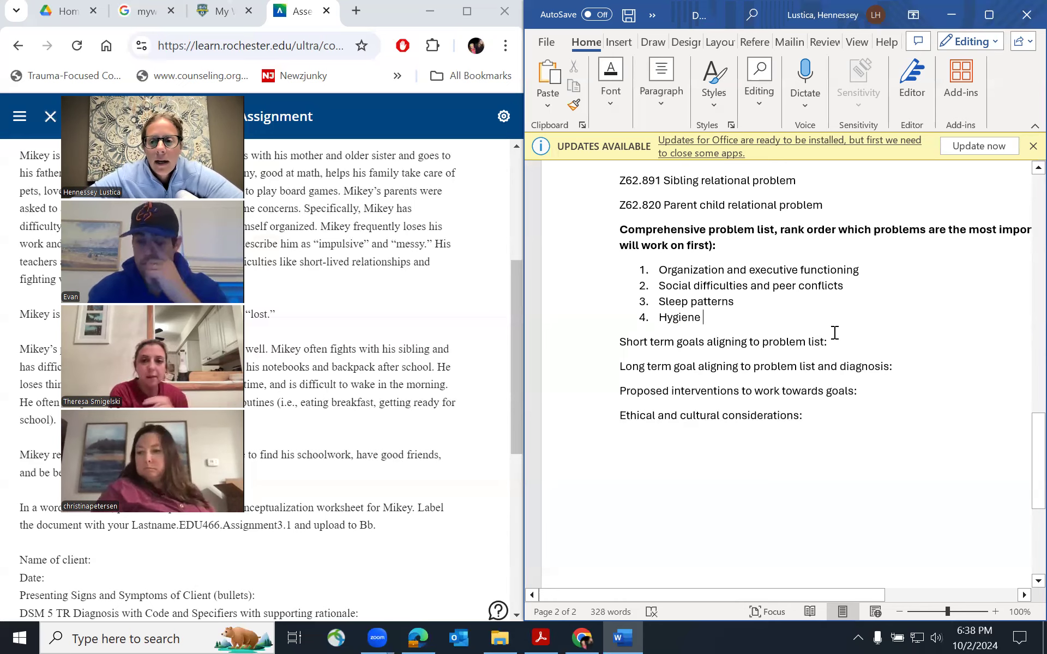
- Make the "Short term goals aligning to problem list:" heading bold
left_click_drag(836, 342, 604, 351)
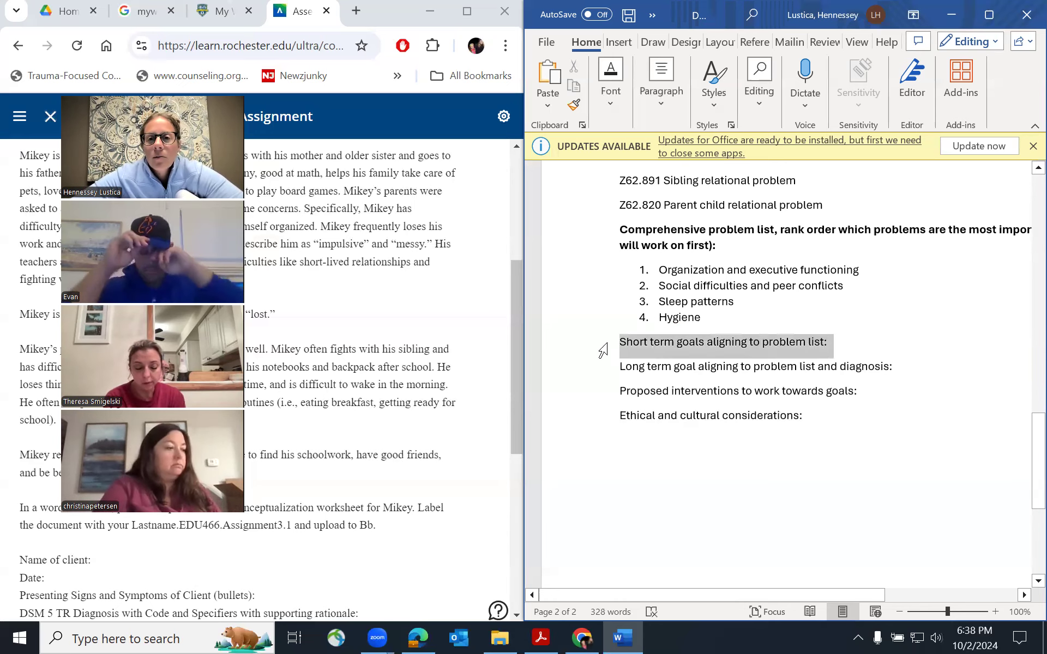
left_click(597, 96)
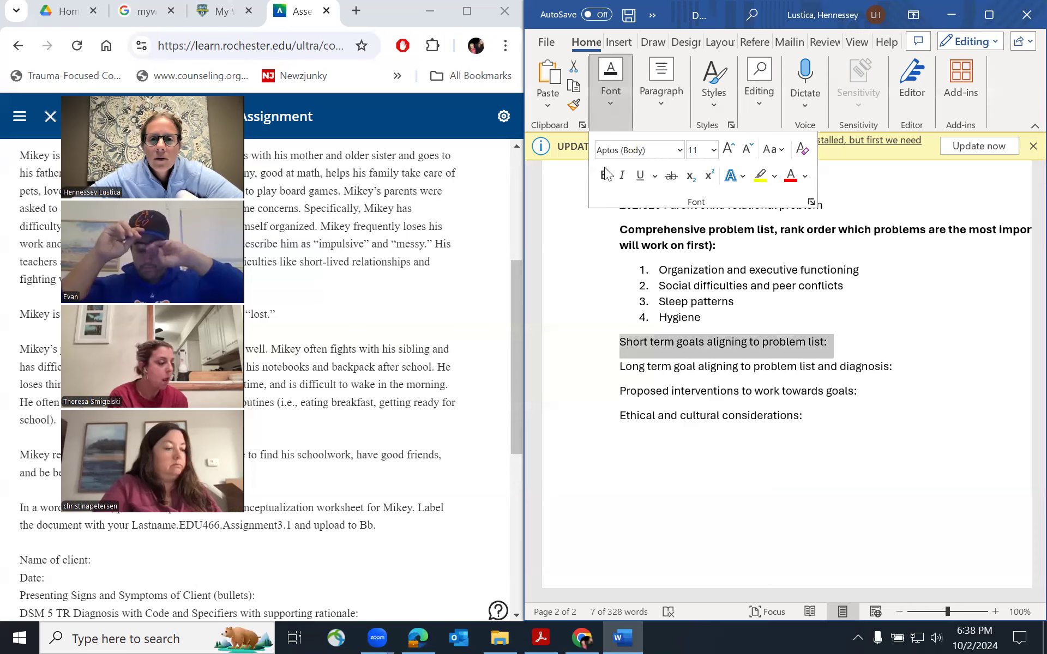
left_click(603, 175)
left_click(776, 333)
- Start a numbered list under the short term goals heading with "Organization/executive functioning" as the first item
left_click(843, 341)
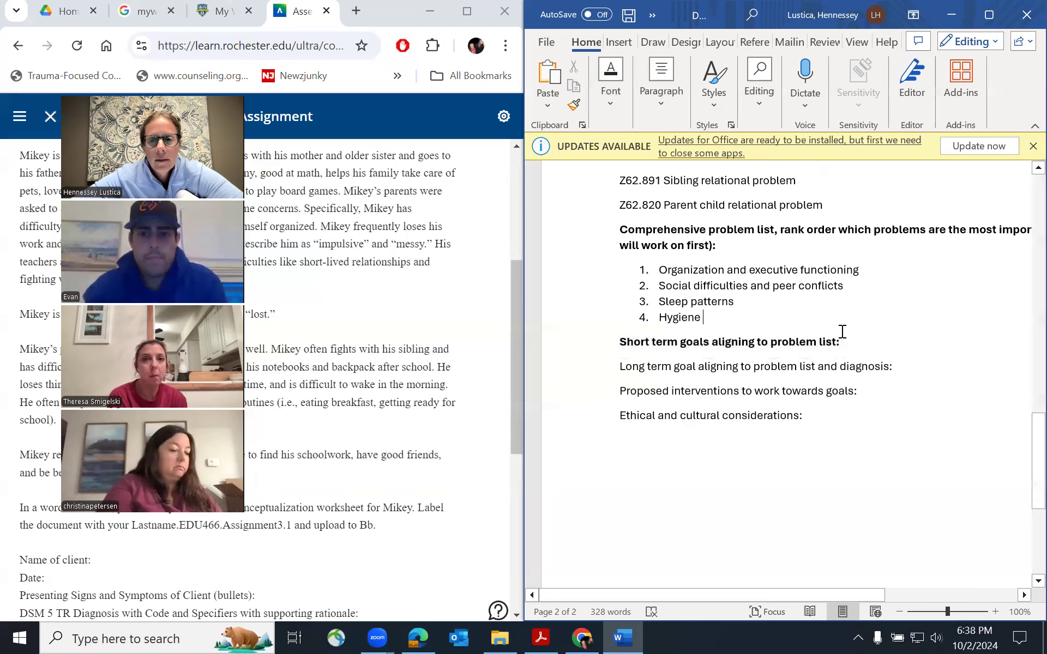
key("Return")
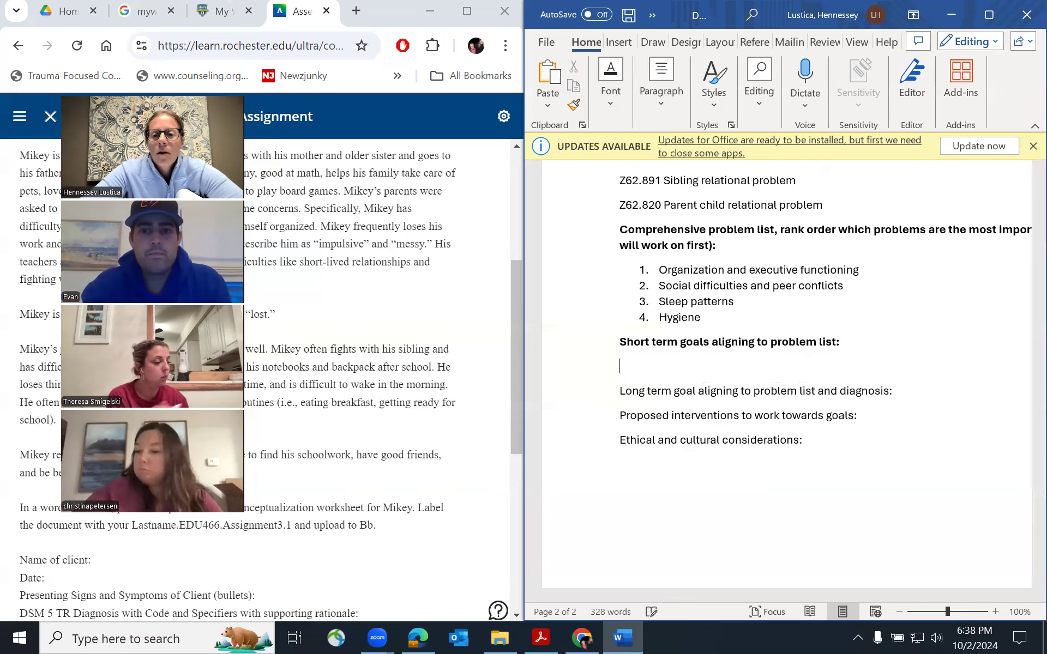
type("1")
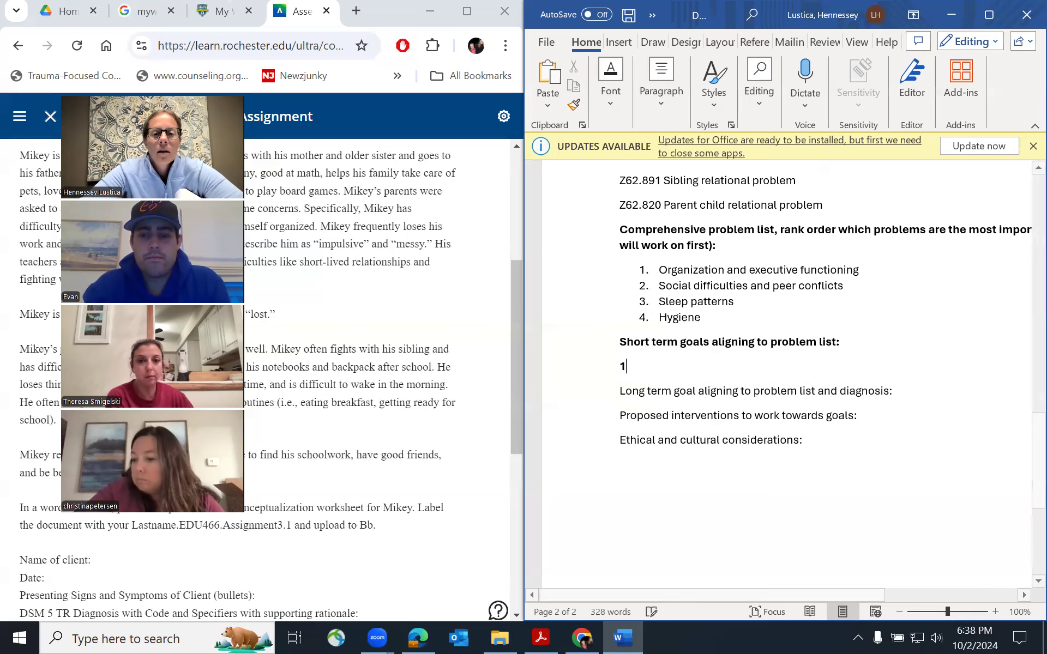
type(". Organi")
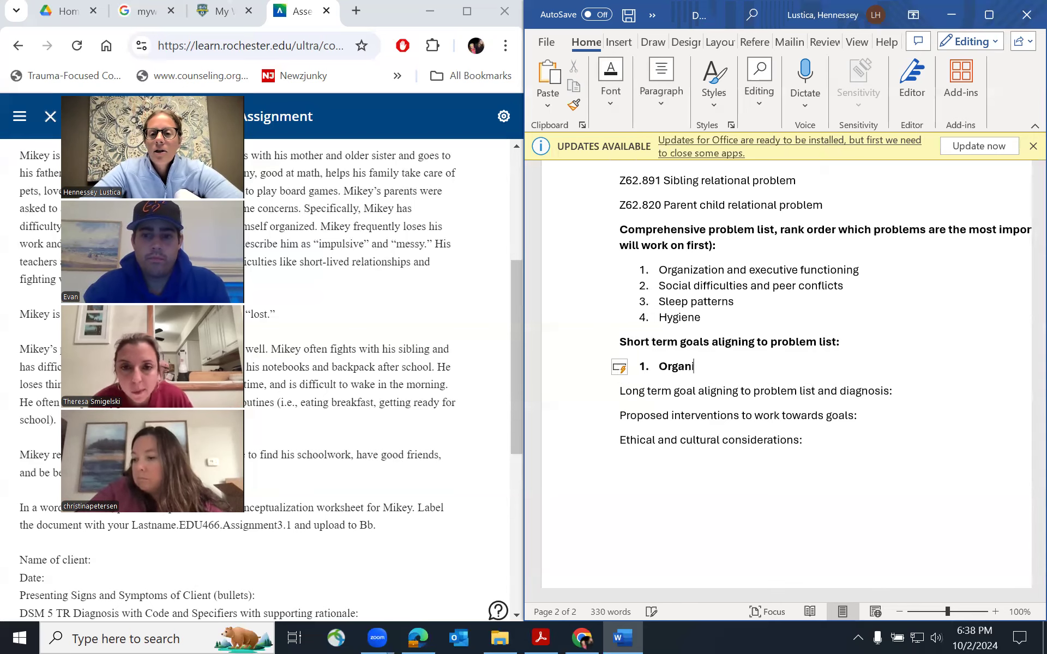
type("zation")
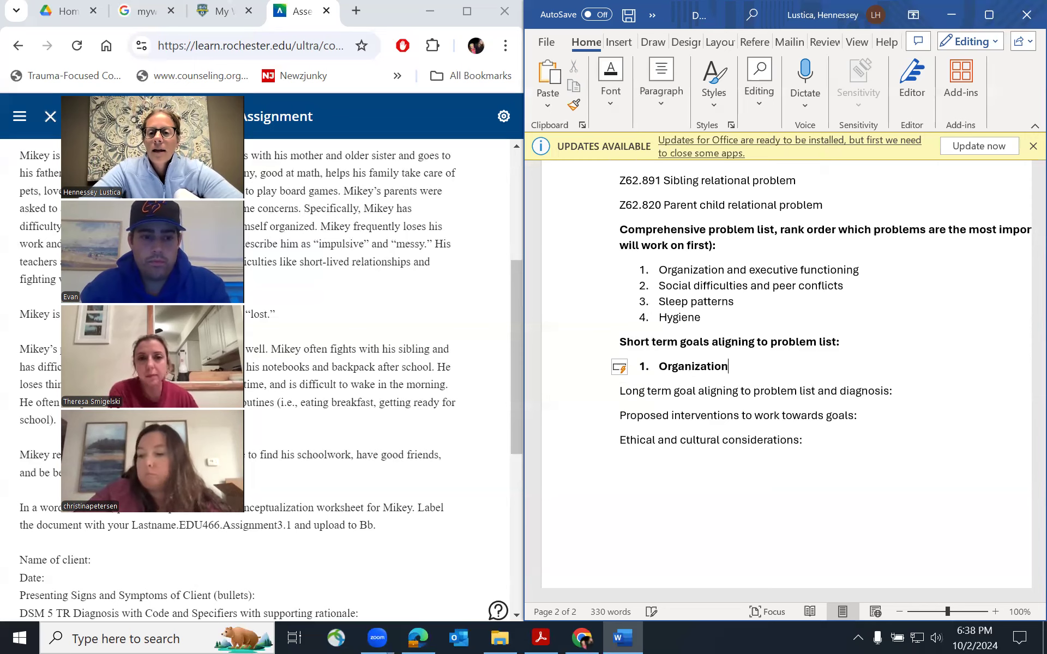
type("/executive fun")
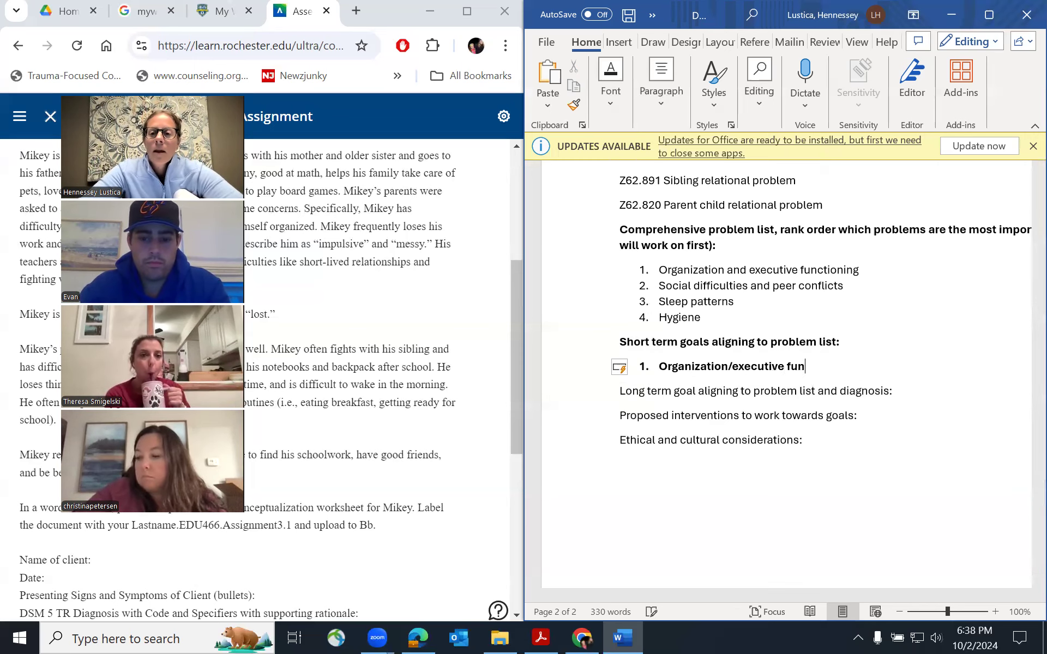
type("ctioning")
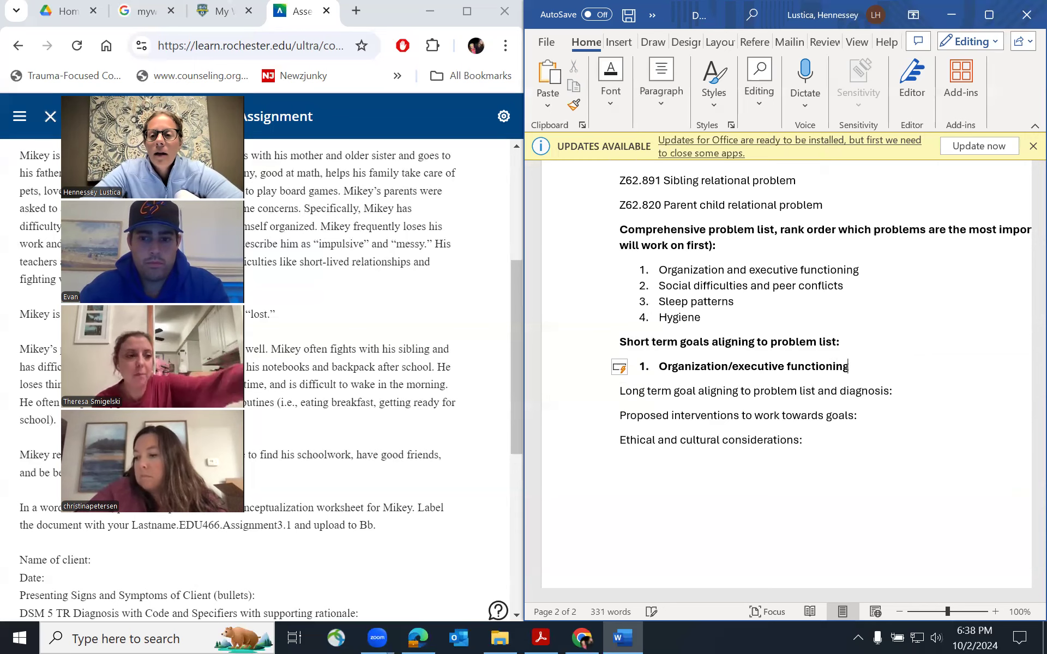
- Remove the bold formatting from the "Organization/executive functioning" item in the short term goals list
left_click_drag(858, 367, 660, 372)
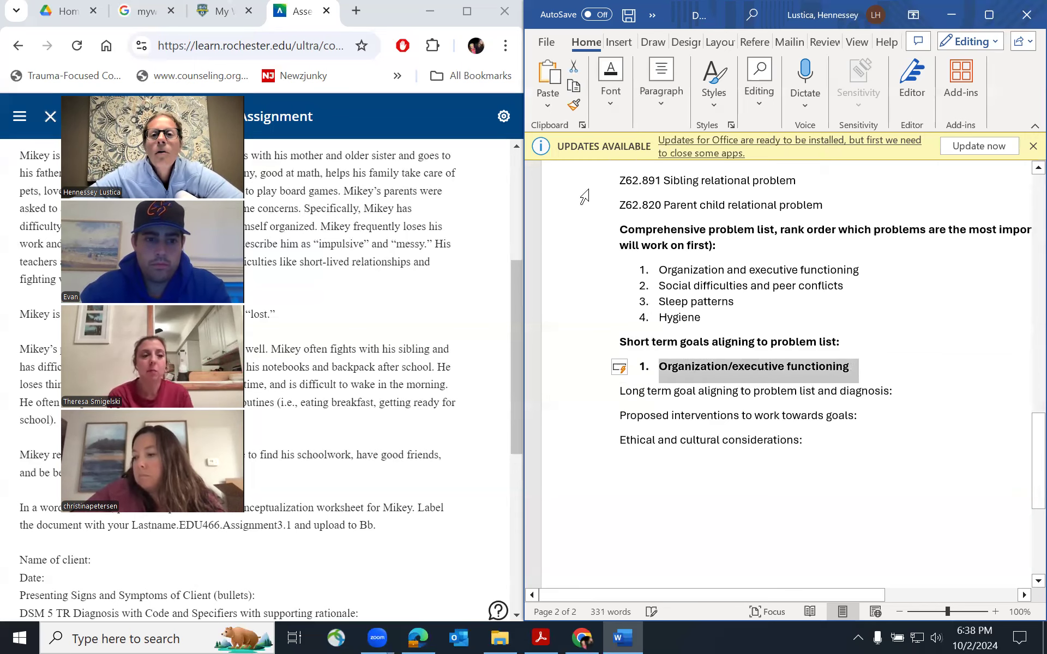
left_click(611, 95)
left_click(604, 175)
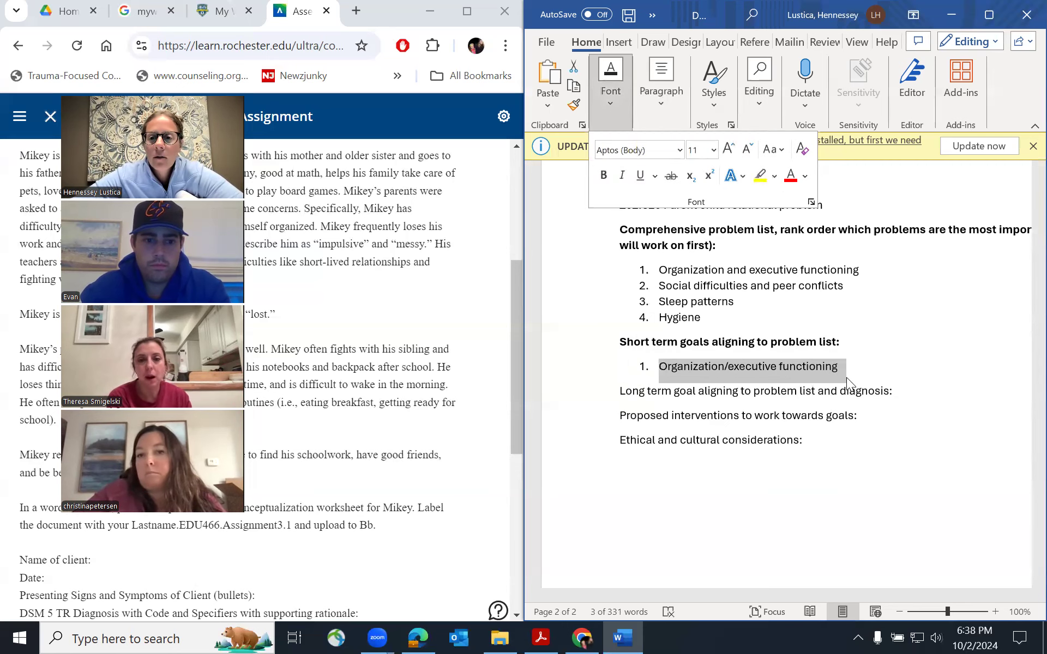
left_click(846, 377)
- Complete the organization/executive functioning short term goal, stating that the client "will write down school assignments on Mondays."
left_click(845, 365)
type("-")
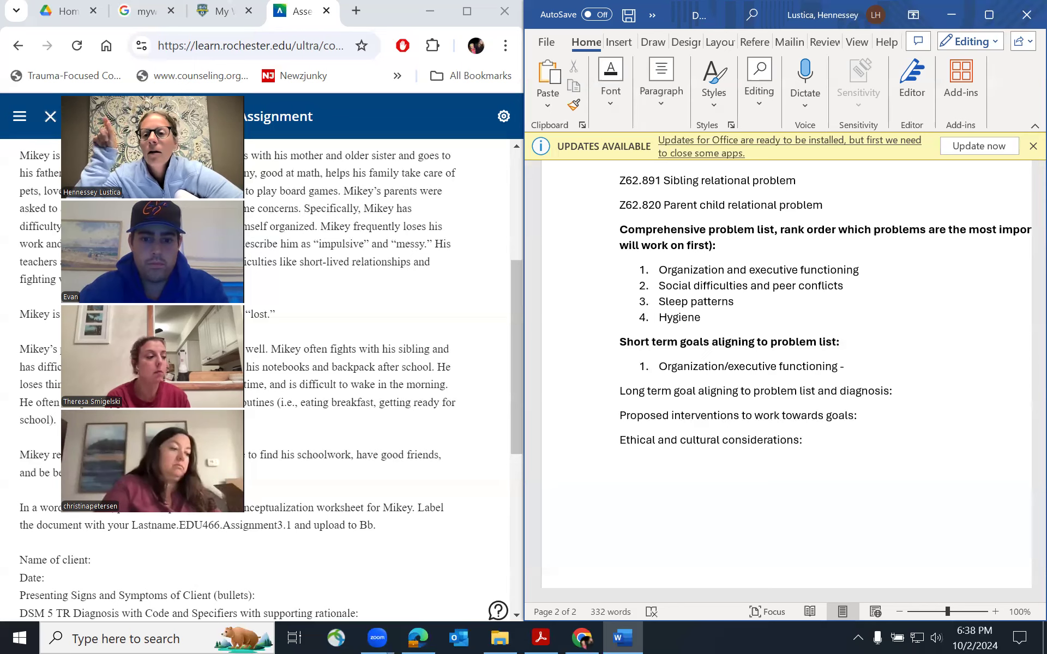
type("Mikey will")
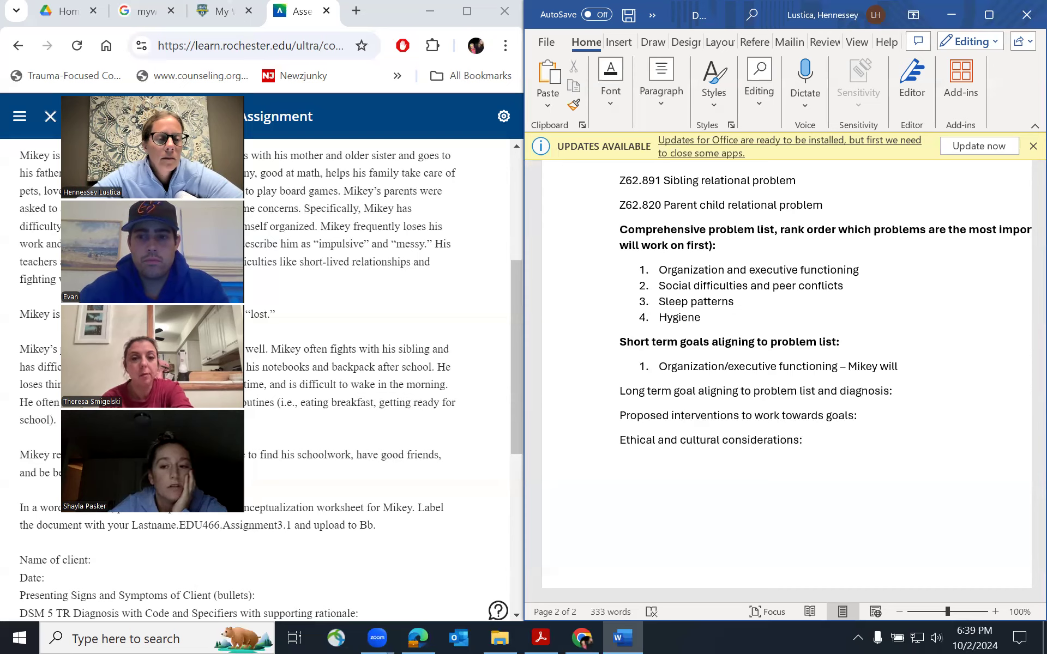
type("write")
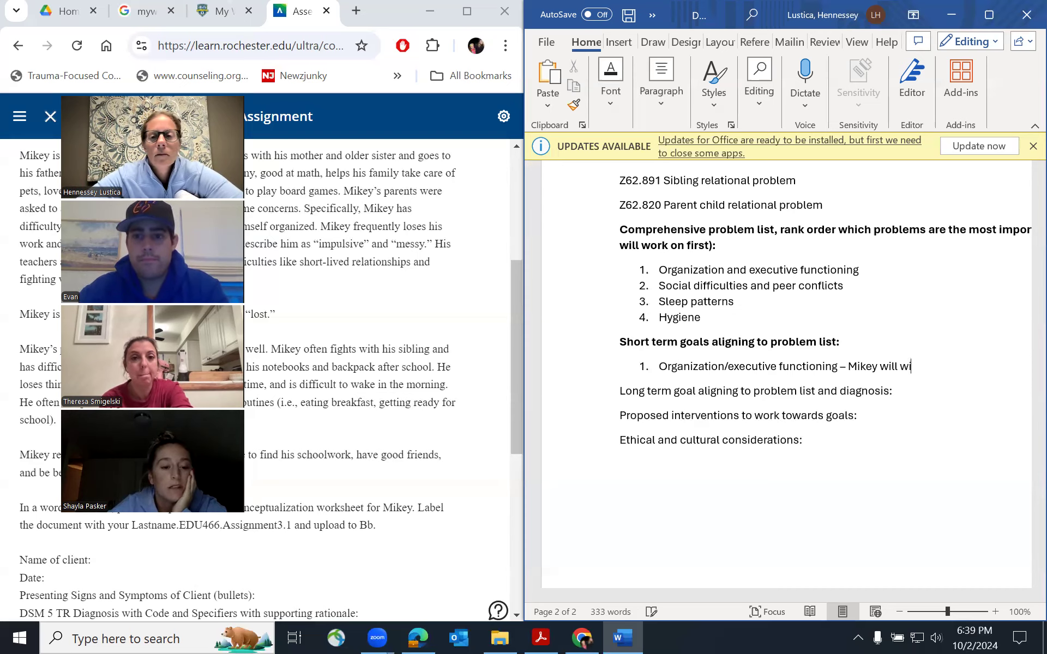
type(" down school assign")
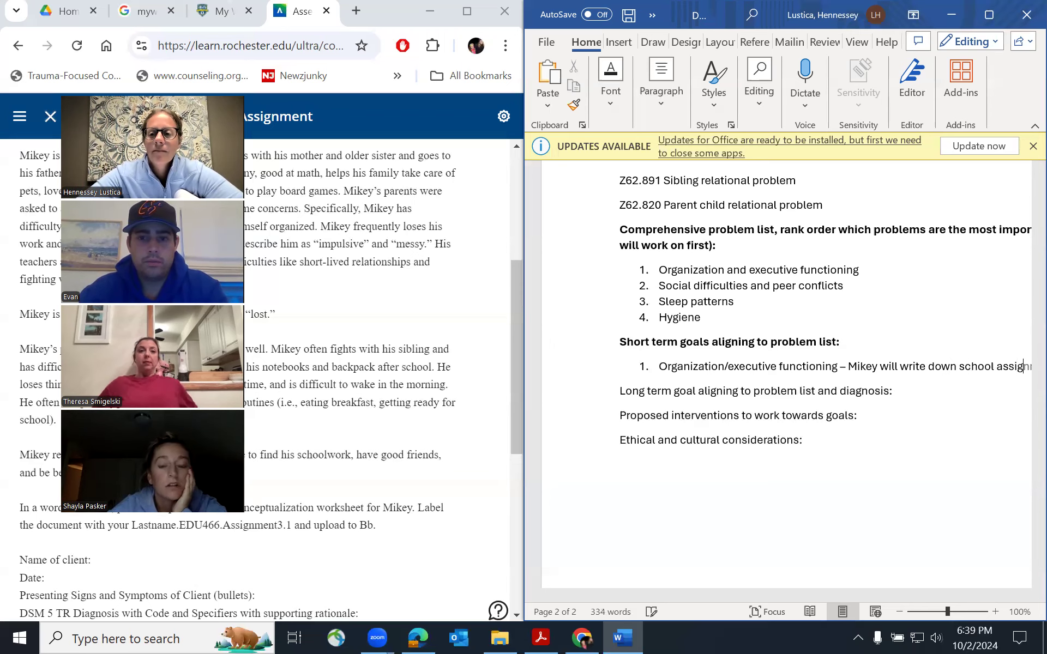
type("ments on Mondays.")
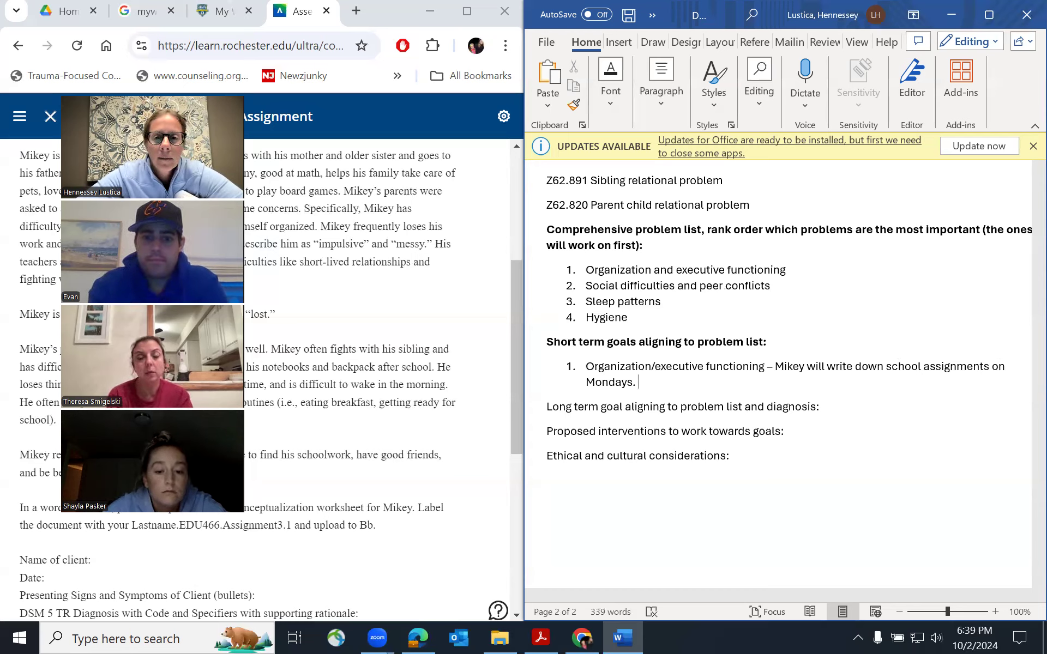
- Add a second short term goal, "Social difficulties/peer conflicts", stating that the client "will have two positive interactions a week with his peers during lunch."
key("Return")
type("Social difficultu")
key("BackSpace")
key("BackSpace")
type("ties/peer conflicts – Mikey will")
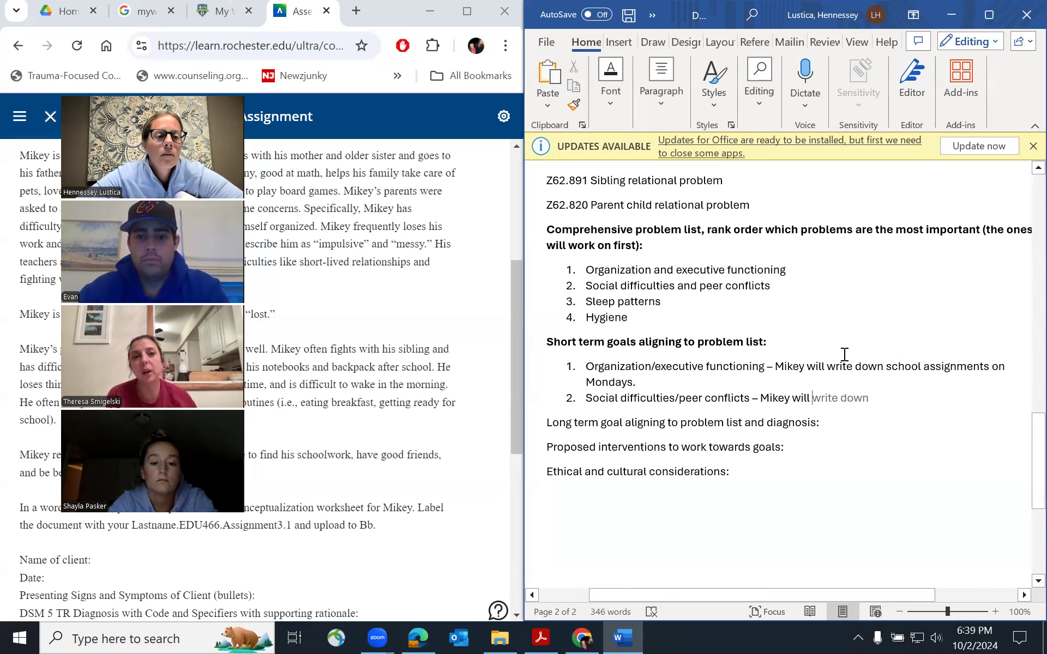
type("have ")
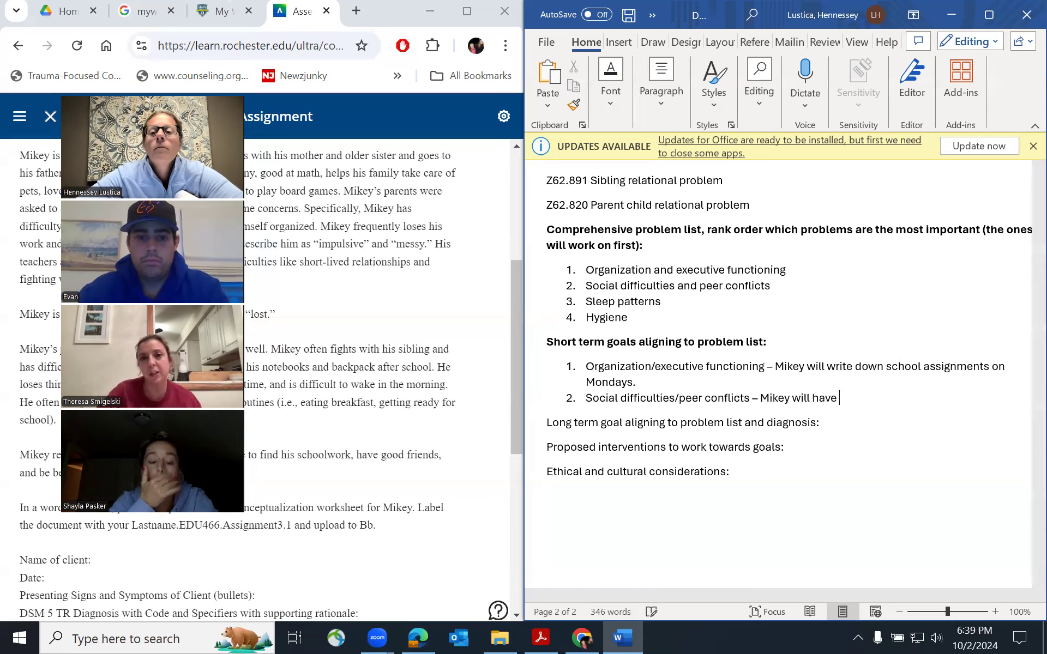
type("two positive interactions ")
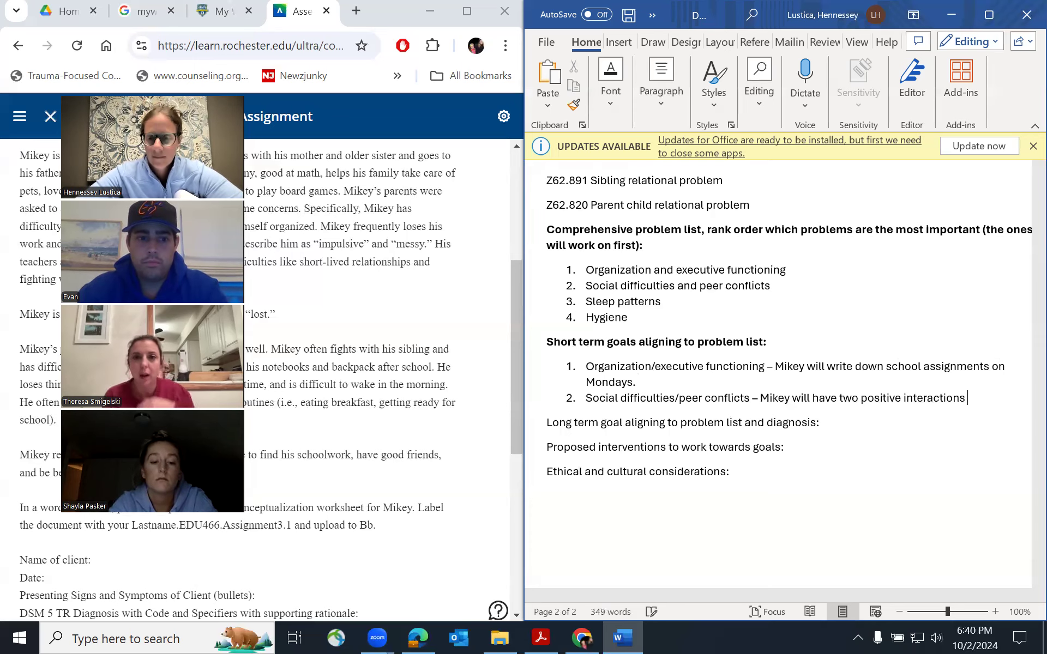
type("a week wit")
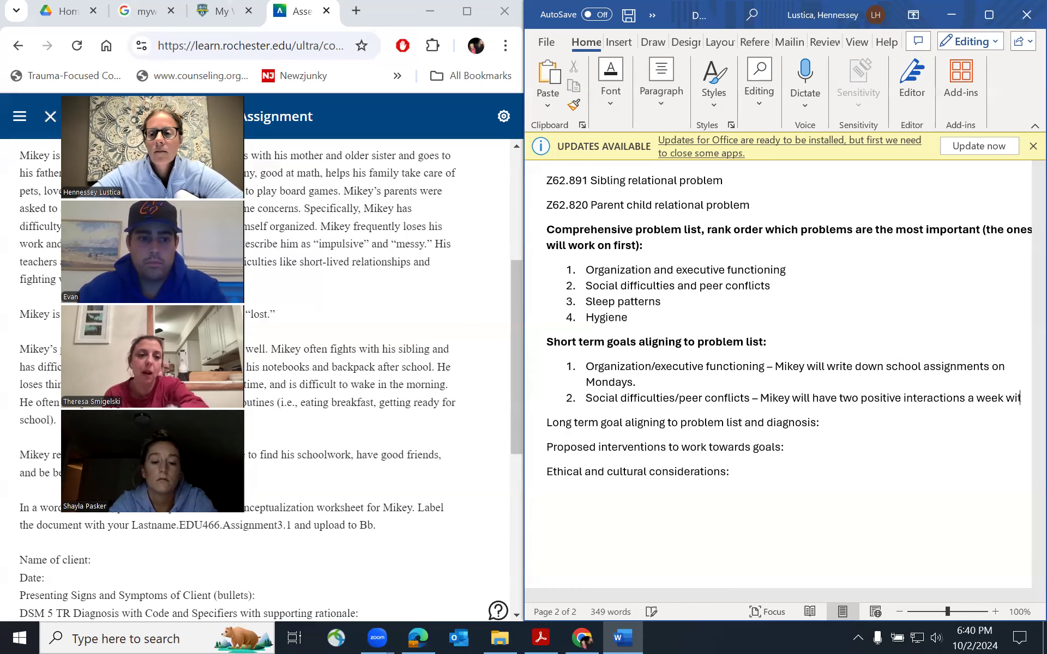
type("h his peers dui")
key("BackSpace")
type("ring lunch.")
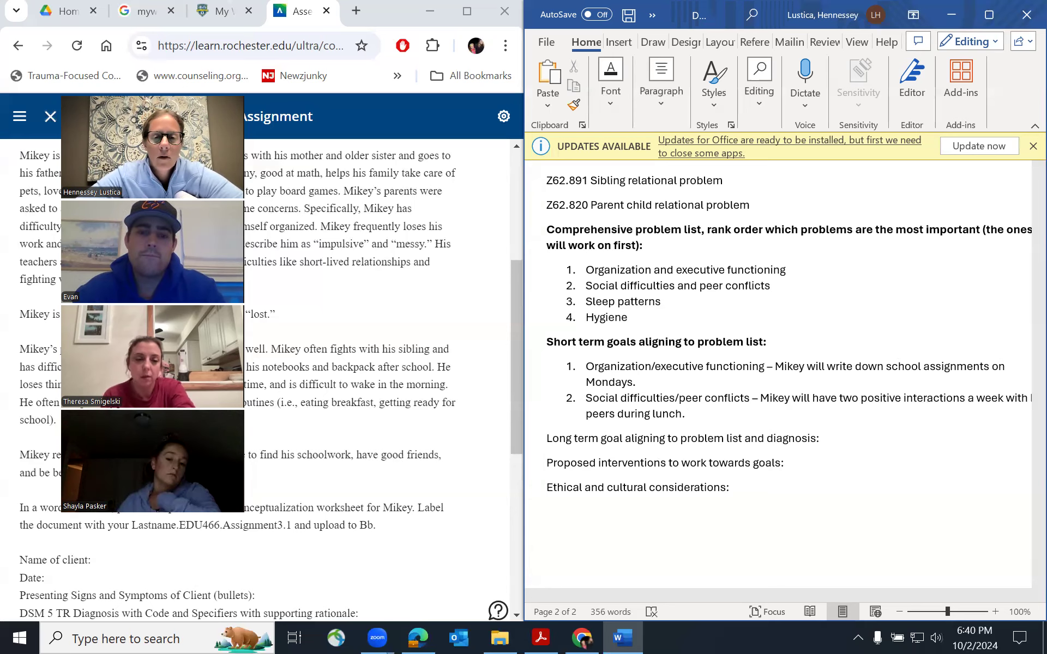
- Add a third short term goal, "Sleep patterns", stating that the client "will go to bed at 9pm 3 nights out of 7."
key("Return")
type("Sle")
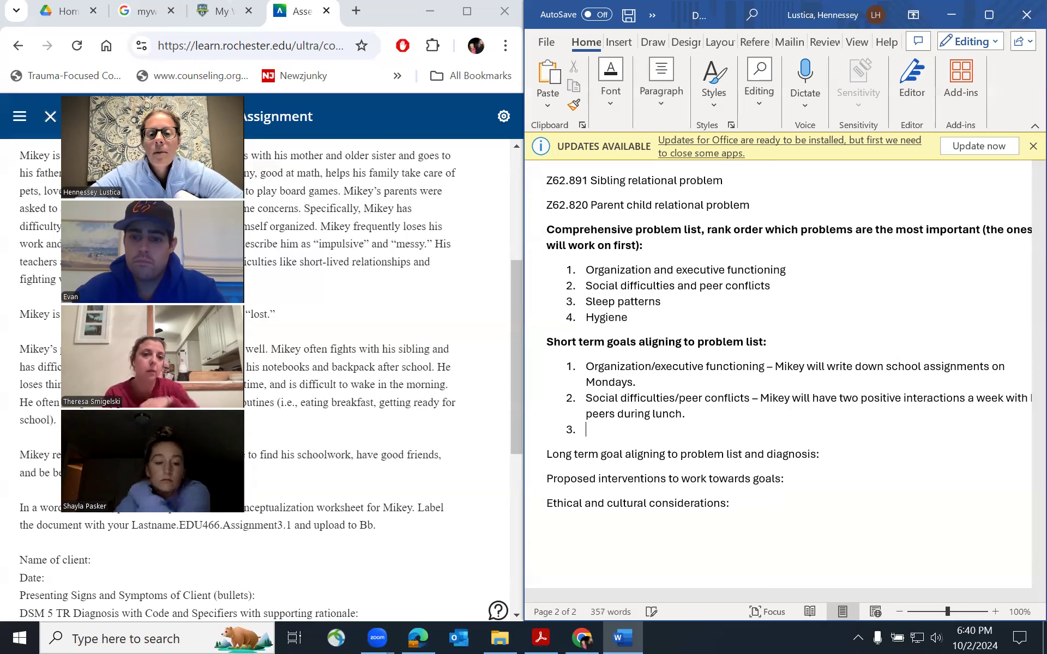
type("ep pattern")
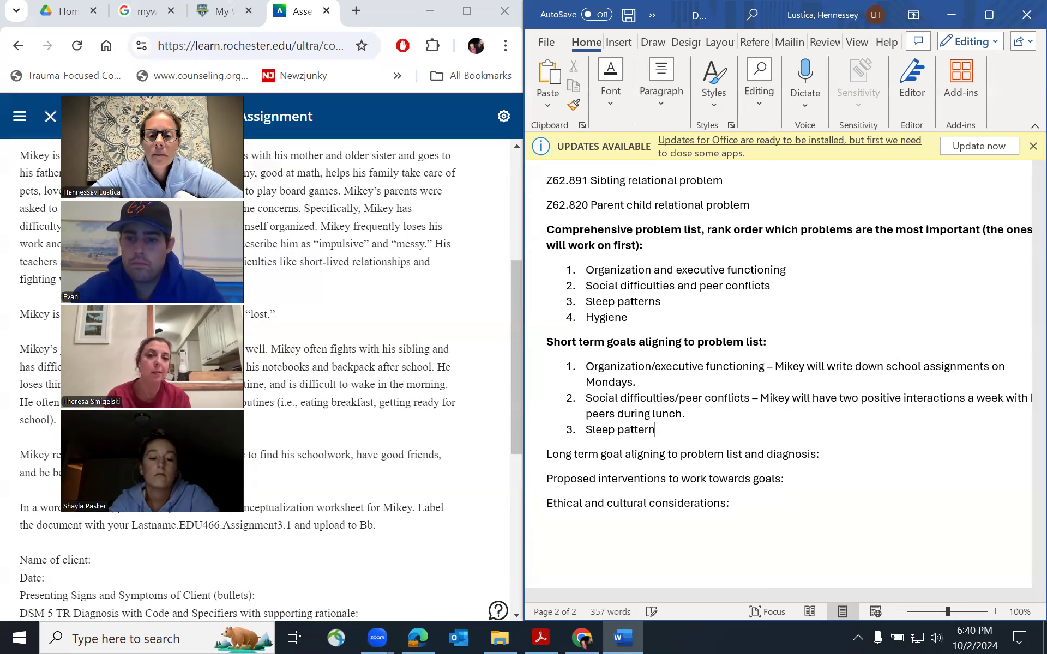
type("s - Mik")
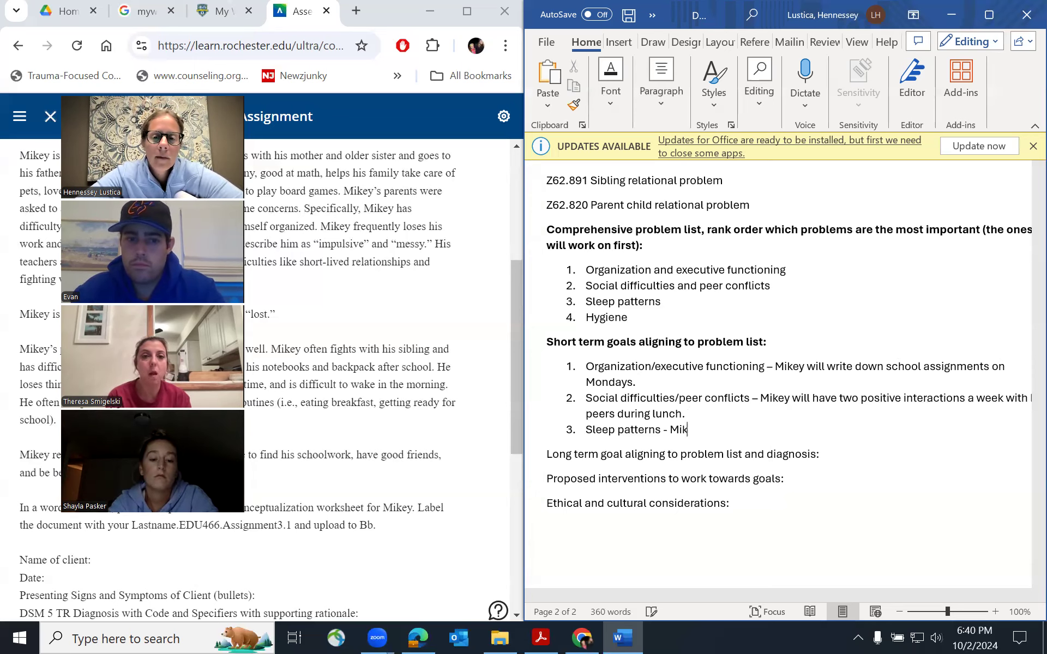
type("ey will")
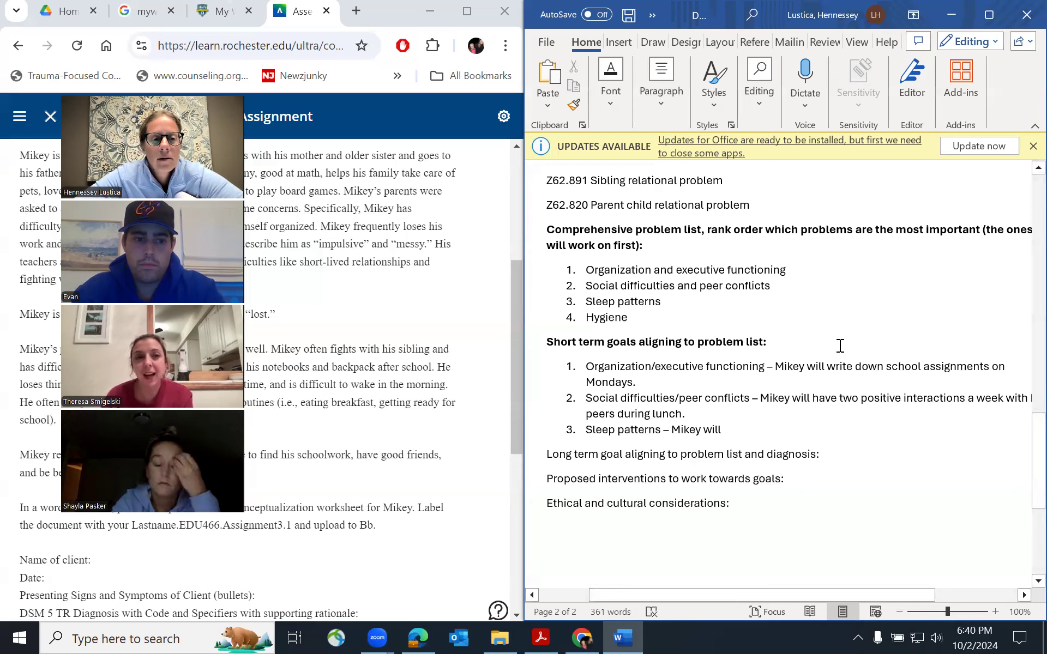
type("go to bed at ")
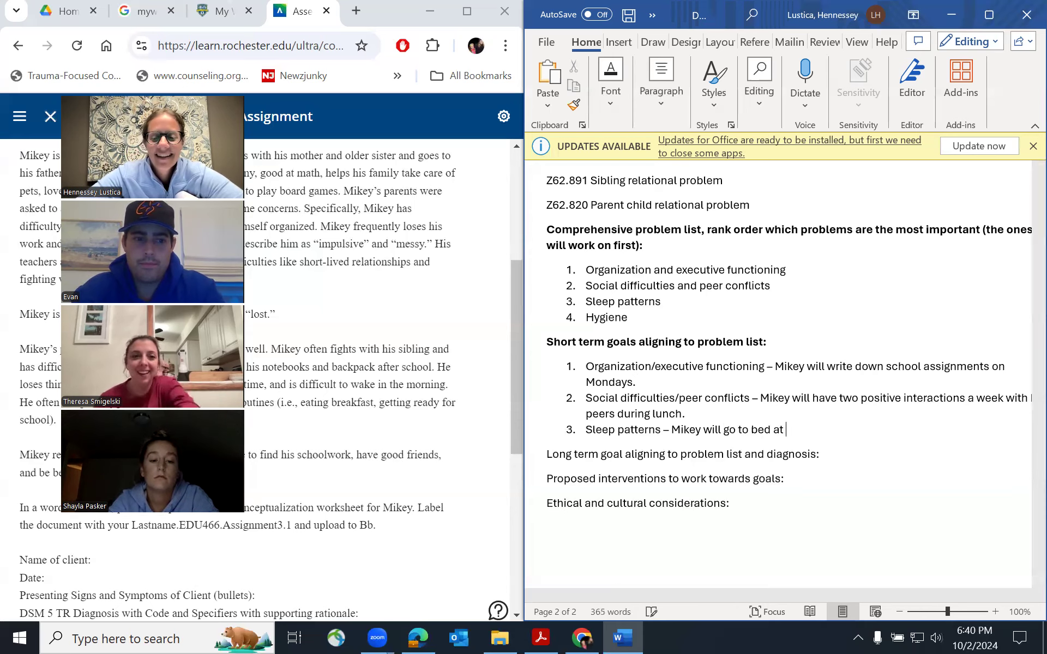
type("9pm ")
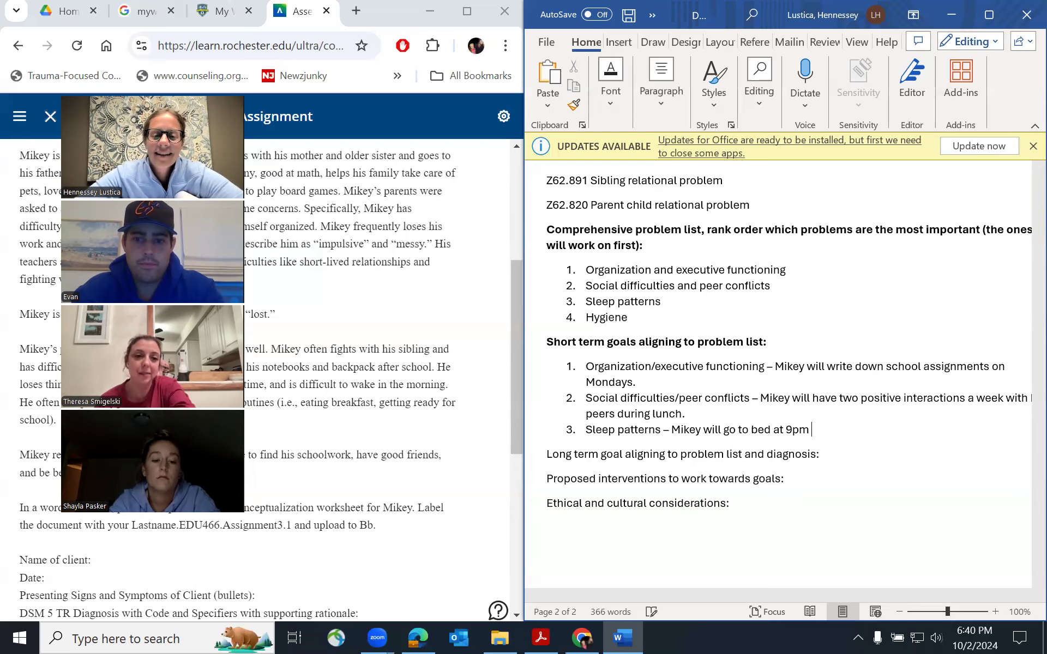
type("3 nights out of")
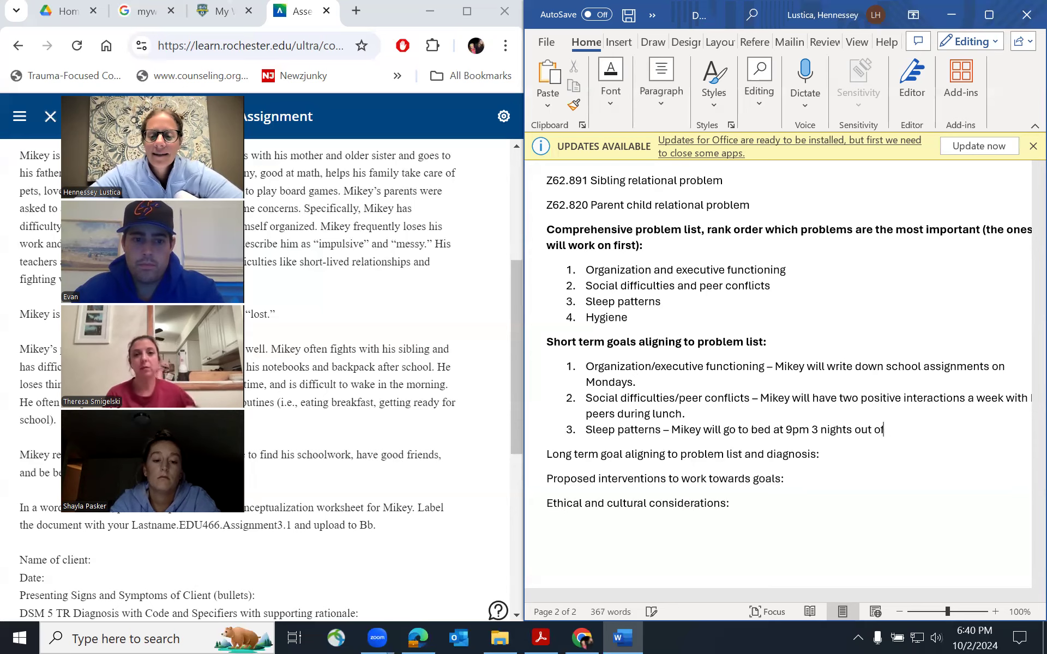
type(" 7.")
- Add a fourth short term goal, "Hygiene", stating that the client "will shower every other day for a week."
key("Return")
type("Hygeine")
key("BackSpace")
key("BackSpace")
key("BackSpace")
key("BackSpace")
type("iene -")
type(" Mikey will")
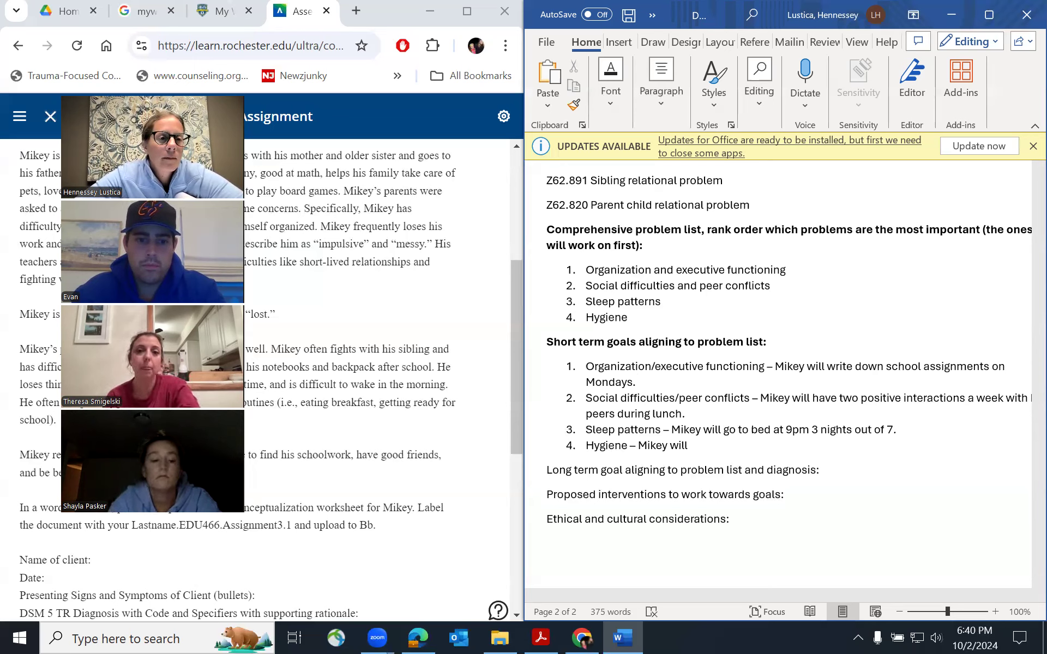
type("shower")
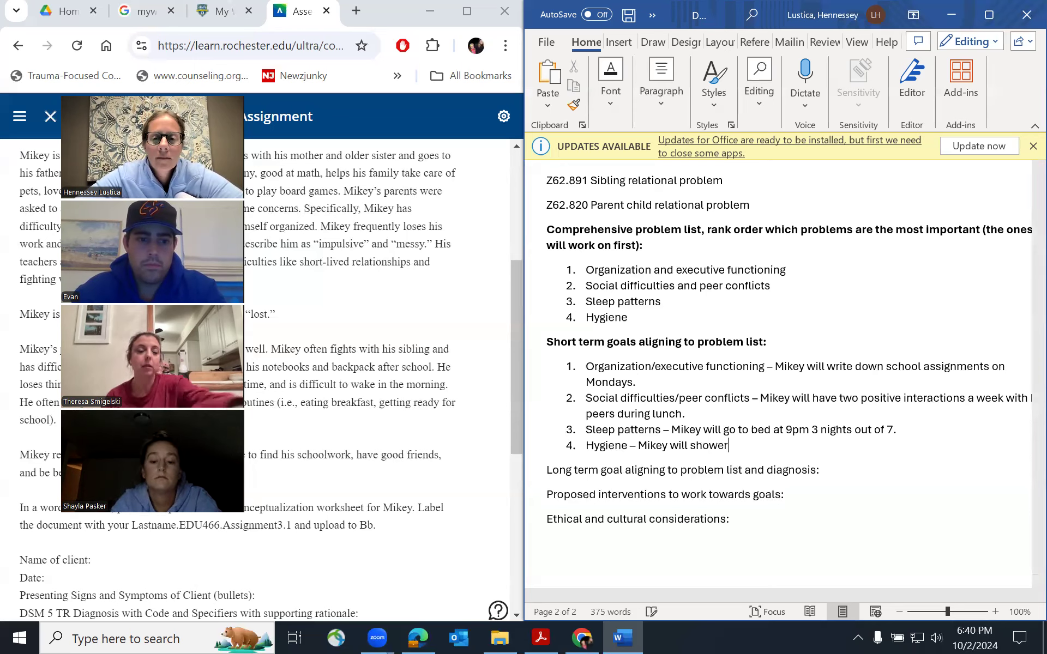
type(" every other day for a week.")
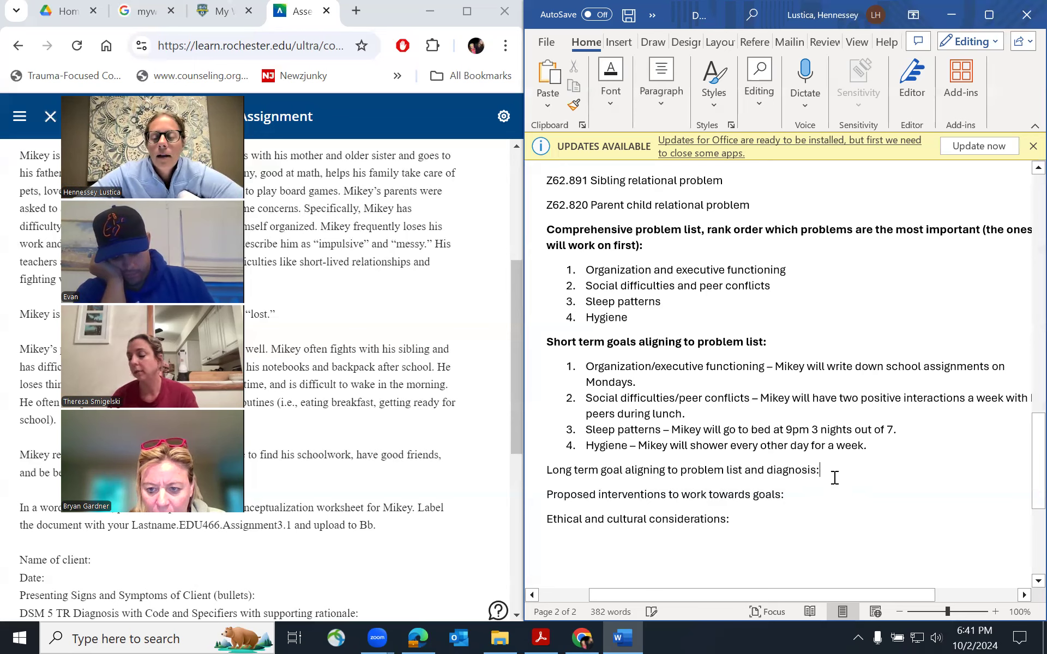
- Start a numbered list under the long term goal heading with "Organization/executive functioning -" as the first item
key("Return")
type("1. Organiz")
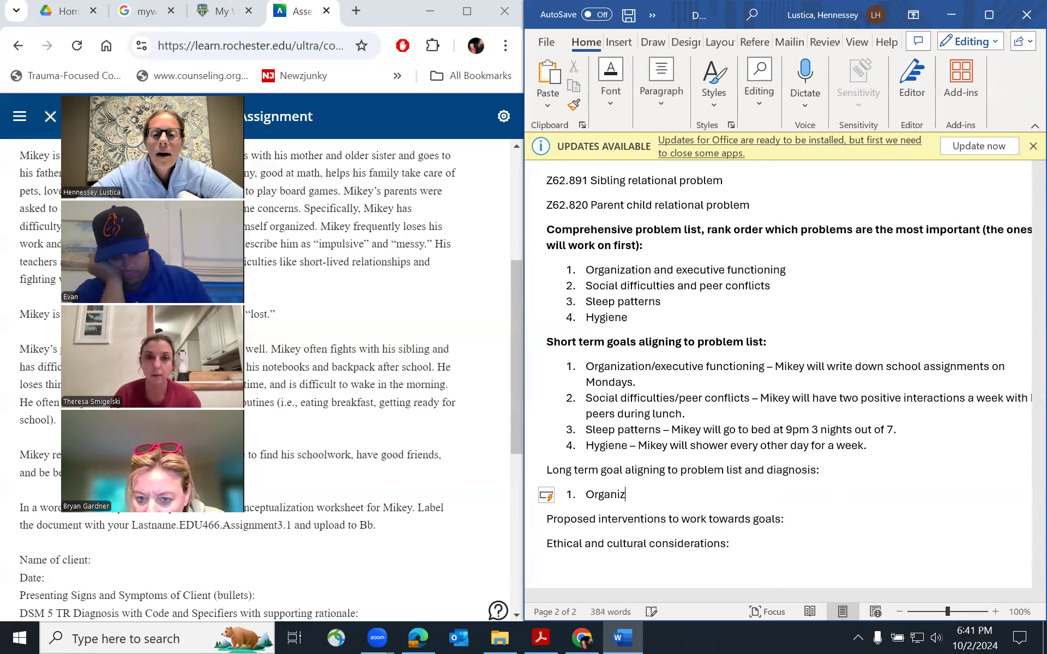
type("ation/exe")
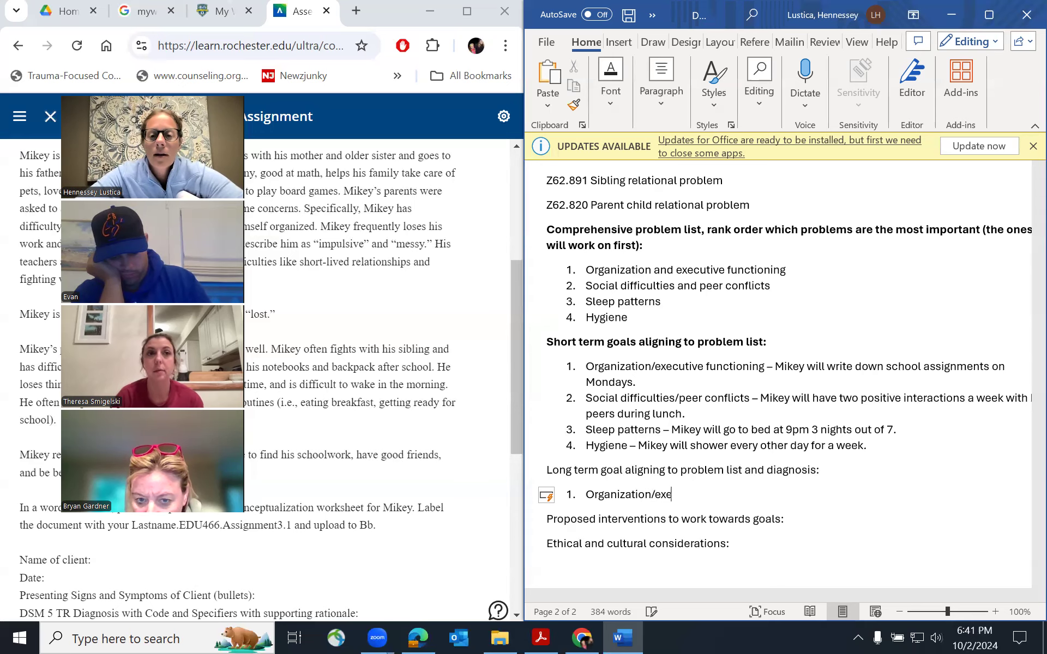
type("cutive functioning -")
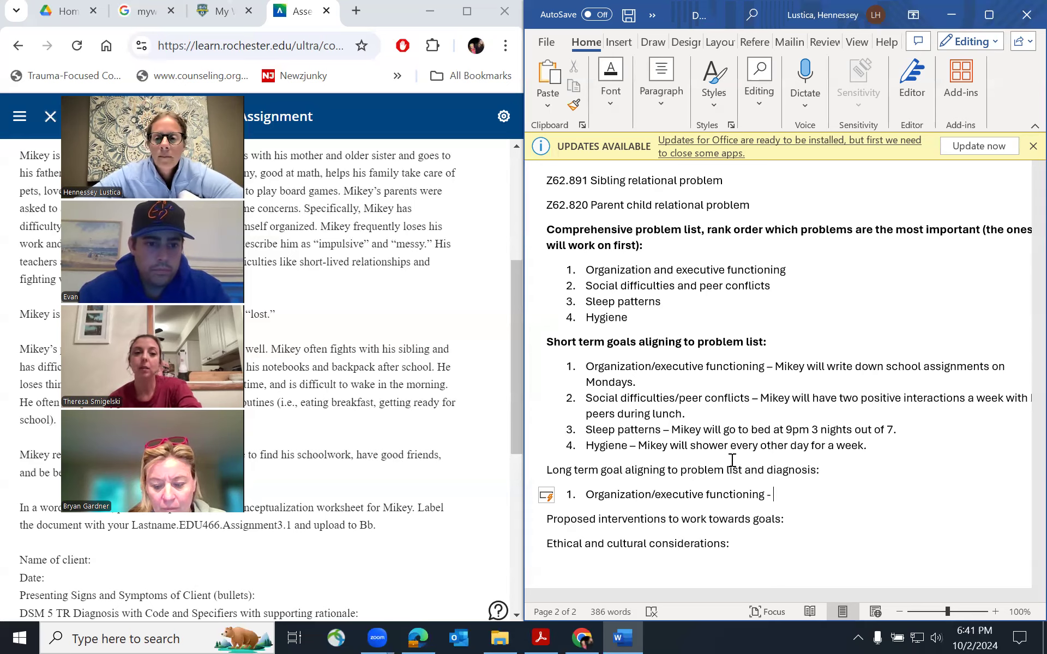
- Make the "Long term goal aligning to problem list and diagnosis:" heading bold
left_click_drag(822, 471, 546, 472)
left_click(619, 109)
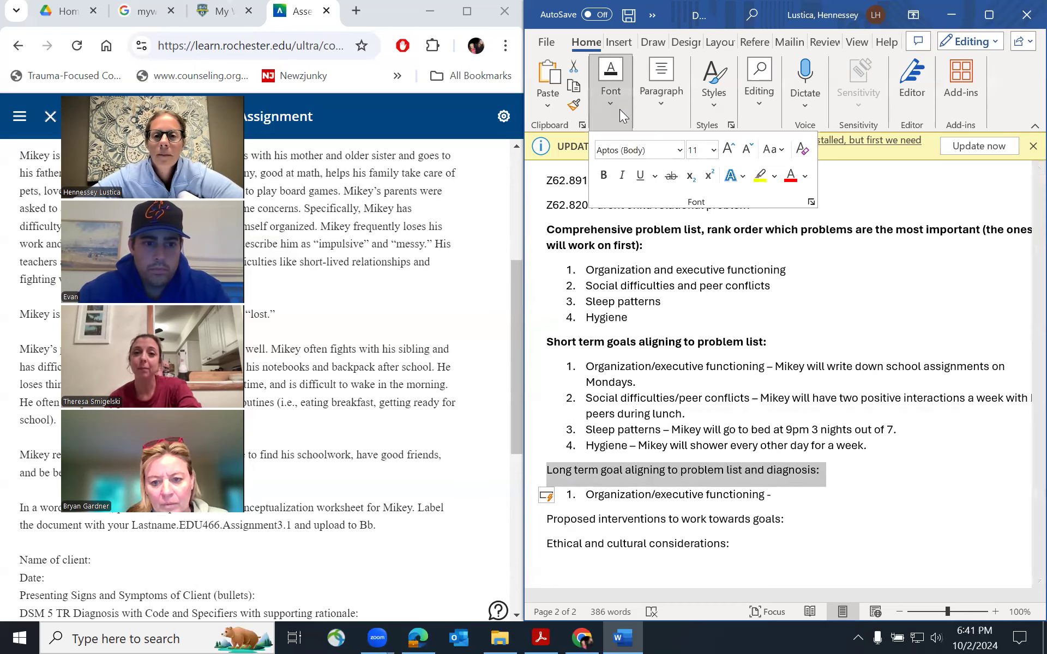
left_click(604, 175)
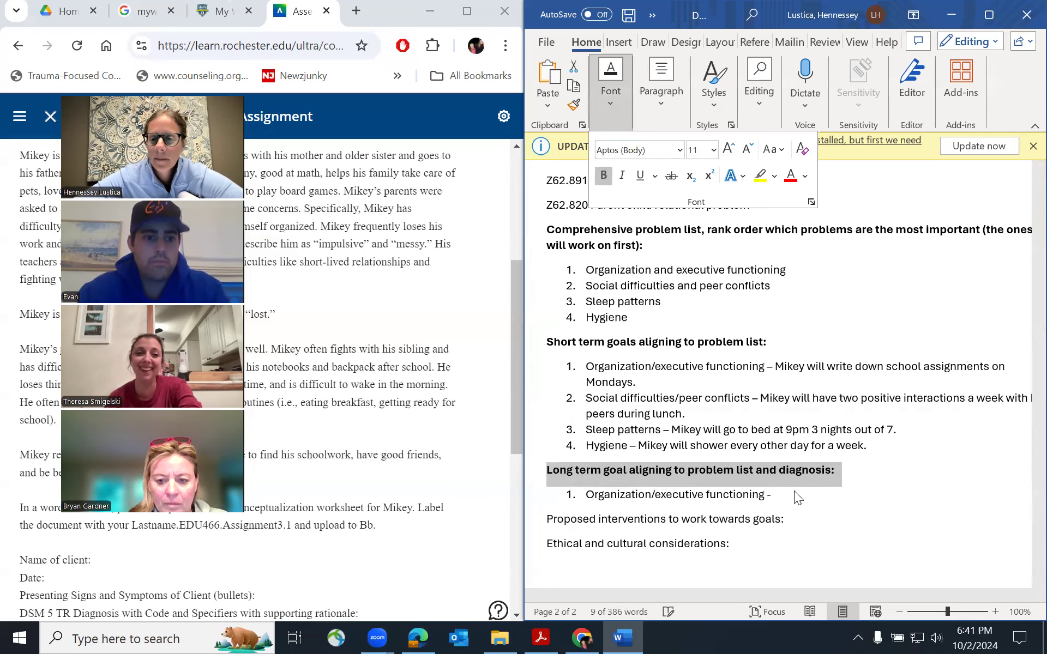
- Complete the organization/executive functioning long term goal, stating that the client "will pass 4th grade."
left_click(796, 492)
type("Nikey")
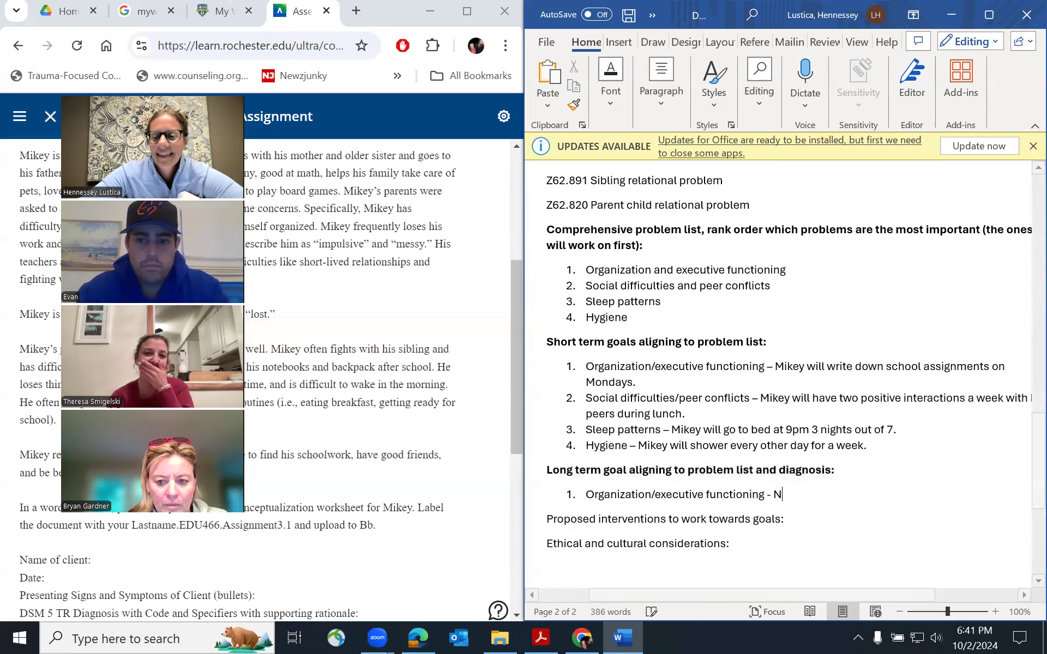
key("BackSpace")
key("BackSpace")
key("BackSpace")
key("BackSpace")
key("BackSpace")
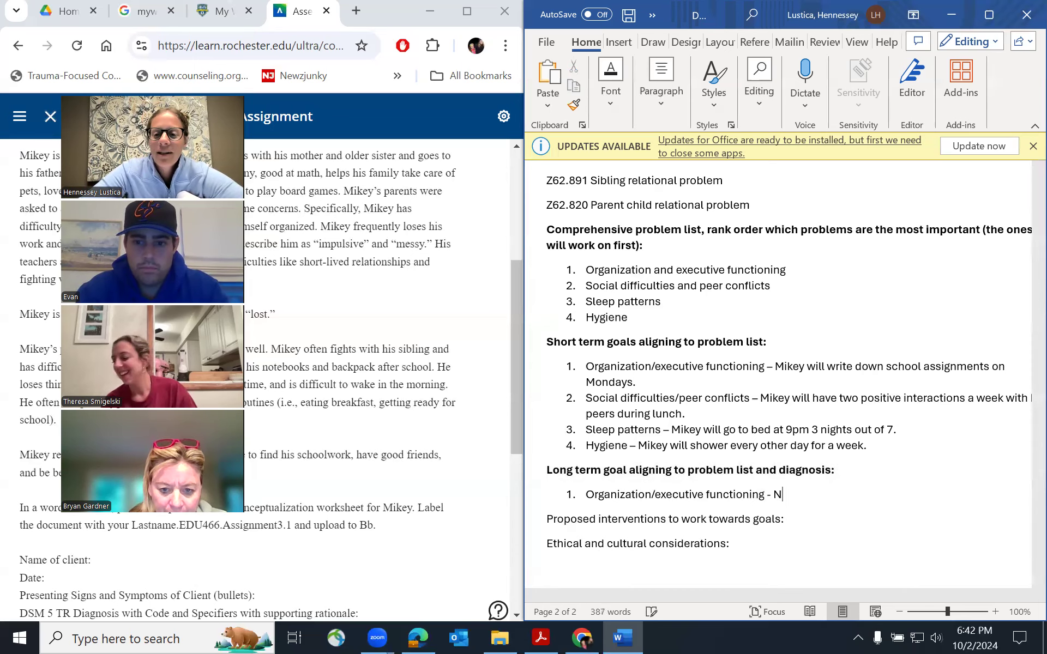
type("Mikey wil")
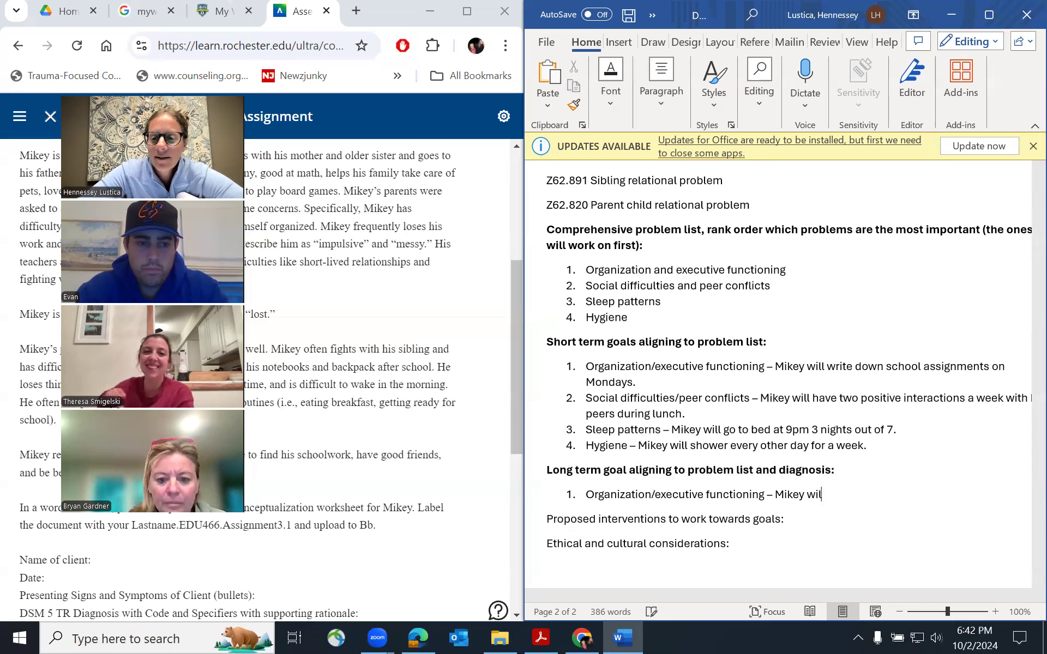
type("l pass 4th grade.")
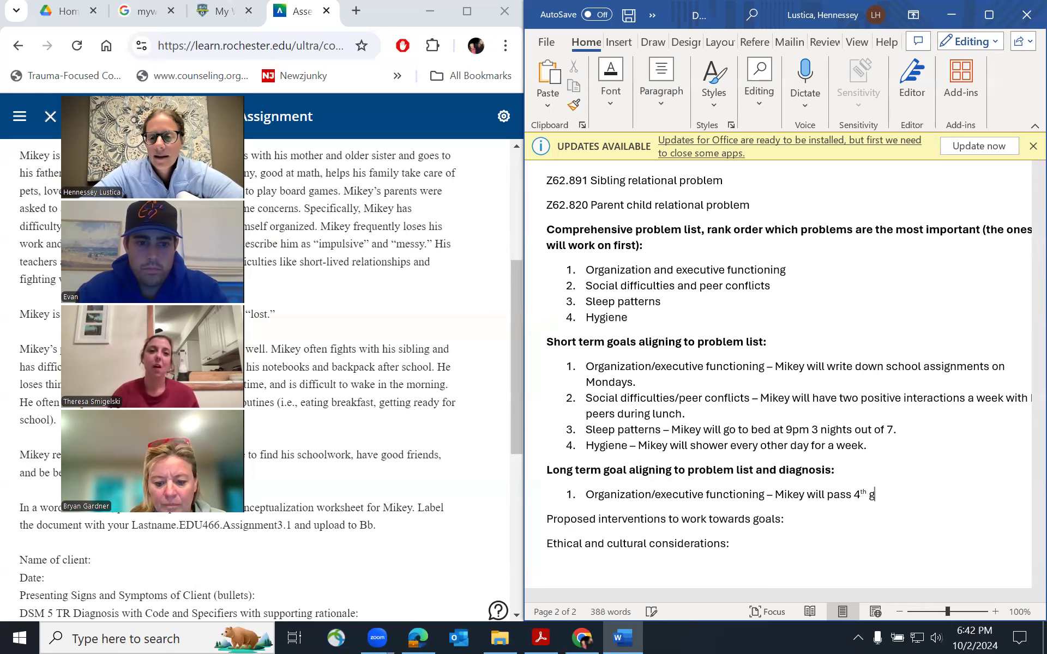
- Add a second long term goal, "Social difficulties/peer conflicts", stating that the client "will make two new friends by the end of the year"
key("Return")
type("Social difficulties/")
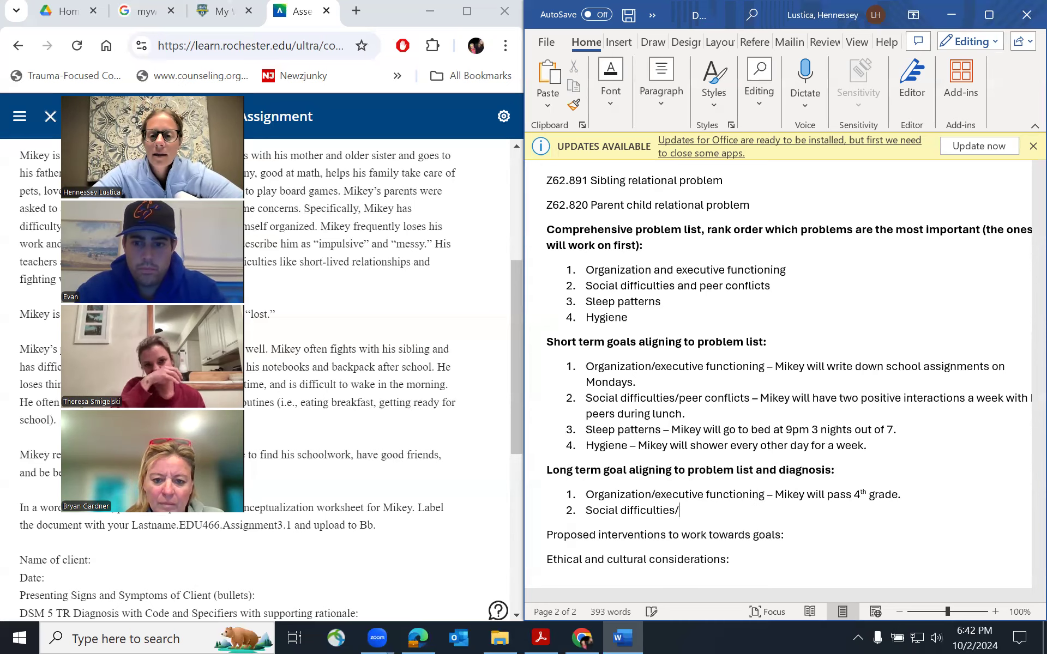
type("peer conficle")
key("BackSpace")
key("BackSpace")
key("BackSpace")
key("BackSpace")
key("BackSpace")
type("flicts -")
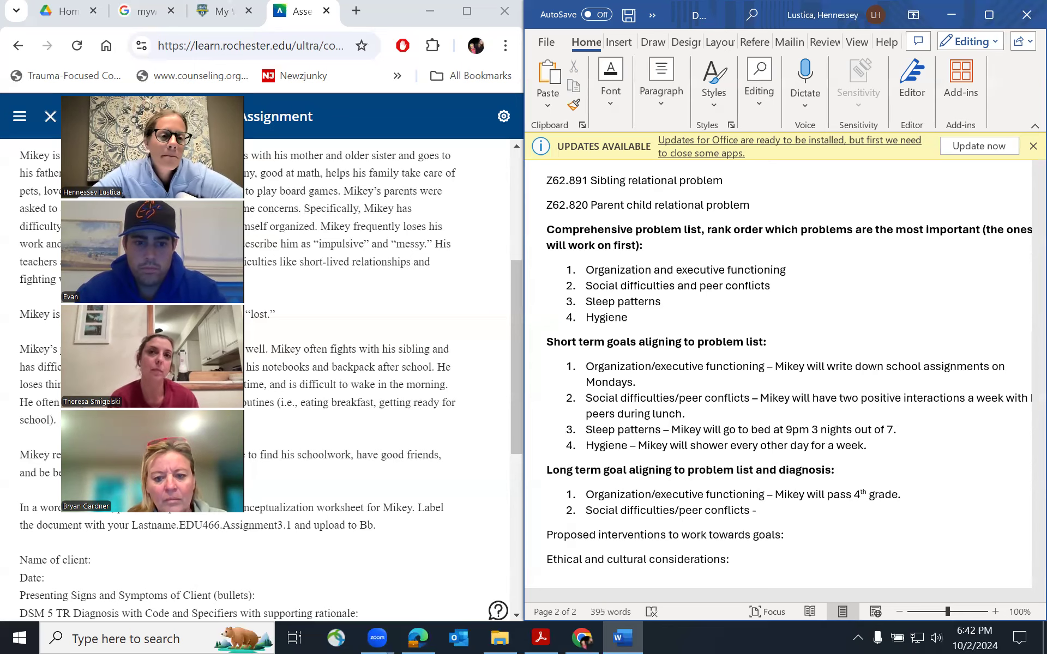
type(" Mikey wi")
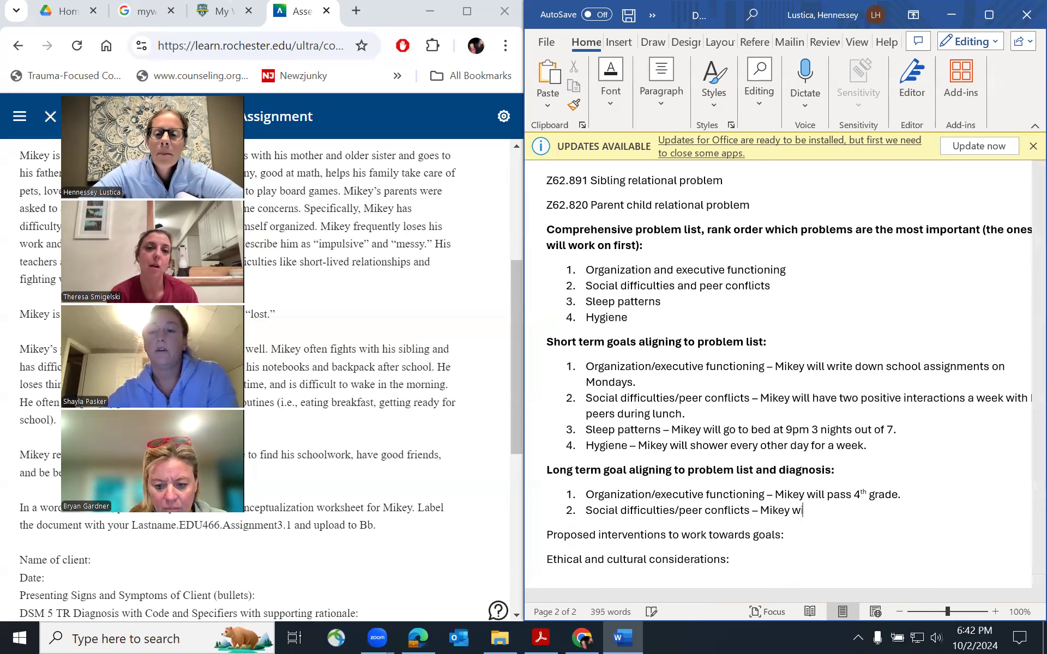
type("ll make two")
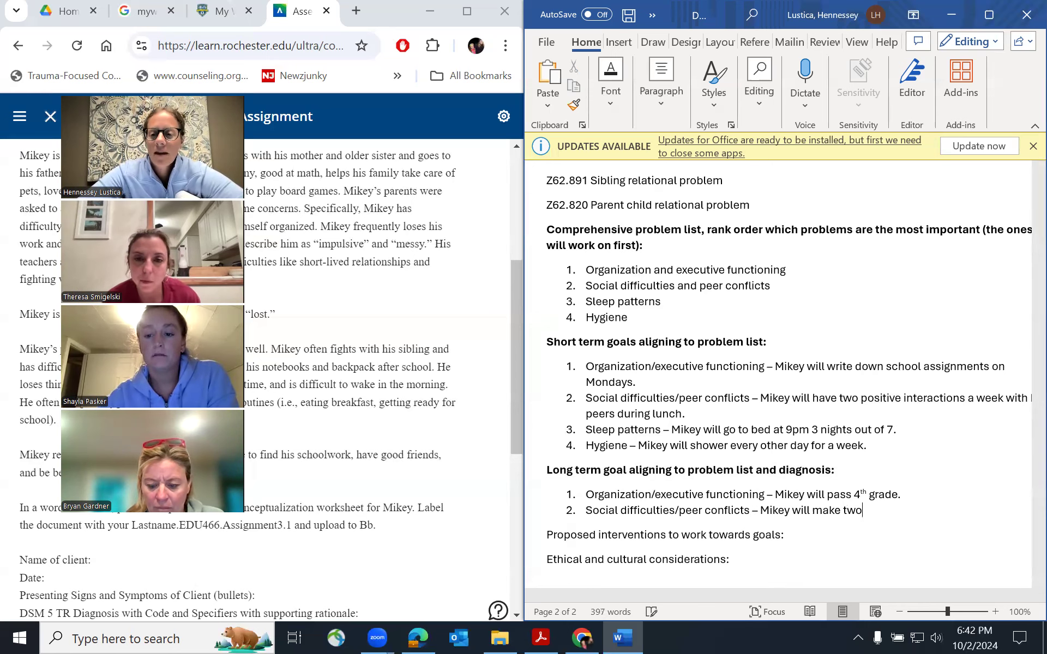
type(" new friends by the end of the yer")
key("BackSpace")
type("ar")
- Add a third long term goal, "Sleep patterns", stating that the client "will go to bed at 9 pm daily."
key("Return")
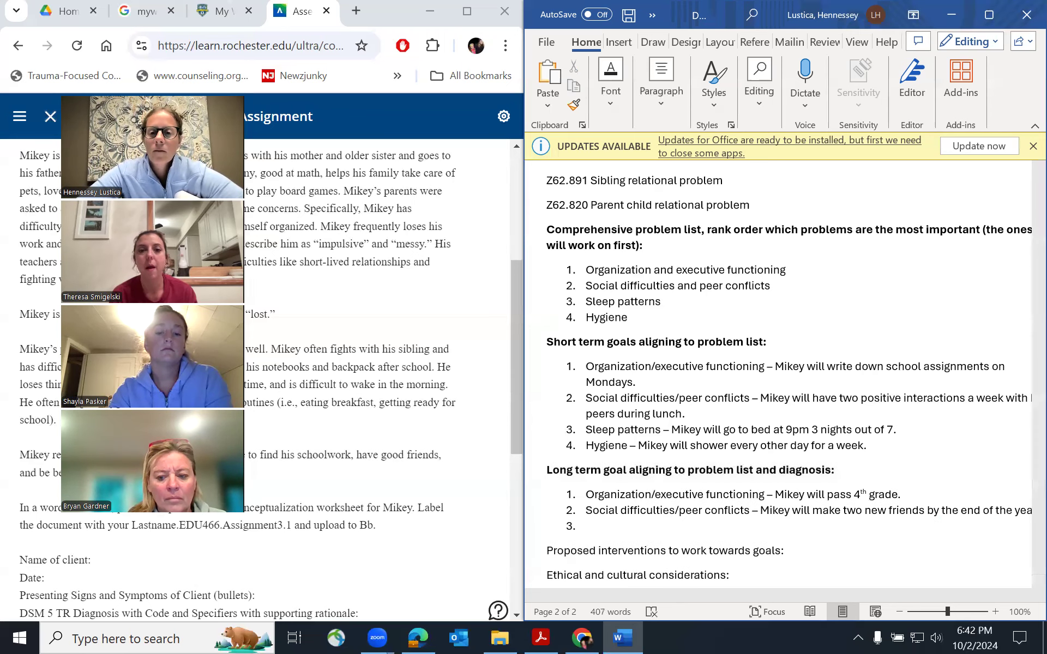
type("sl")
key("BackSpace")
type("Sleep")
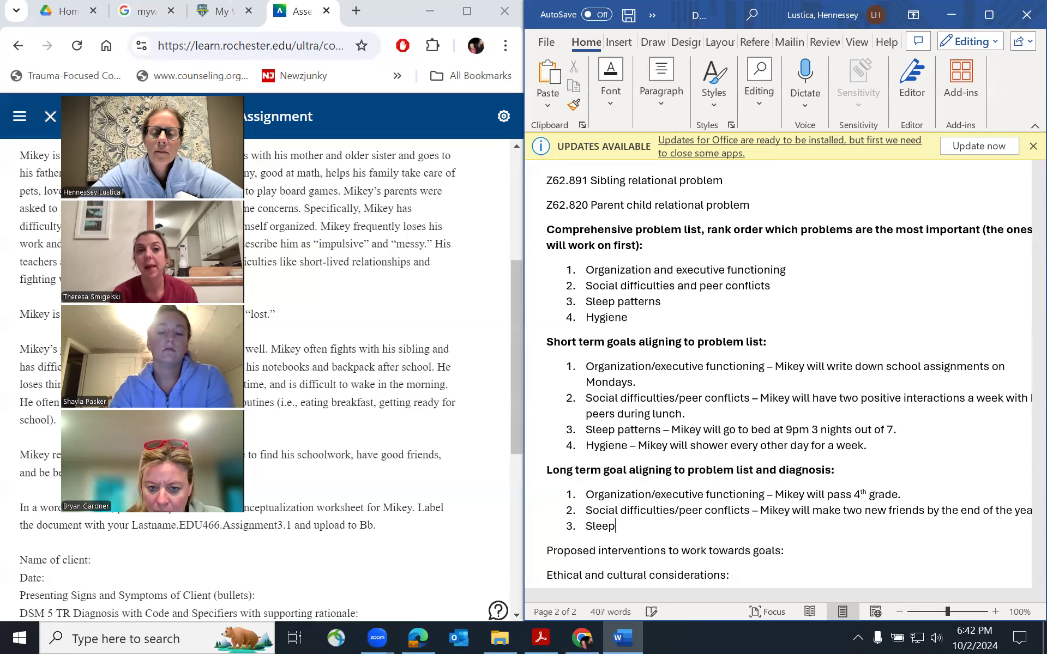
type(" patterns - ")
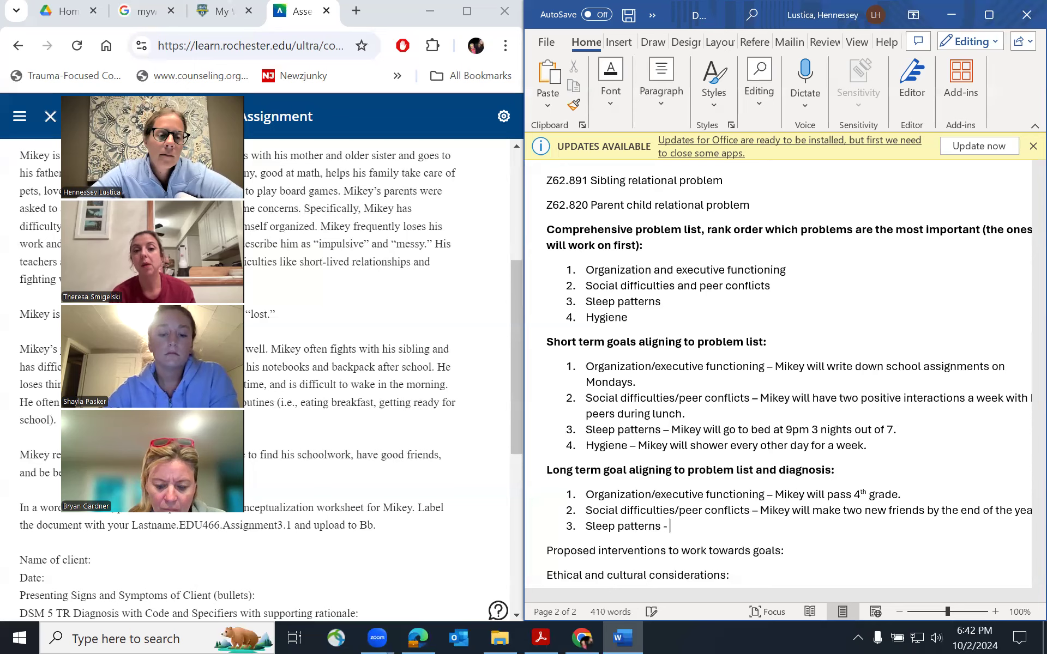
type("Mikey will go to bed at 9 pm daily")
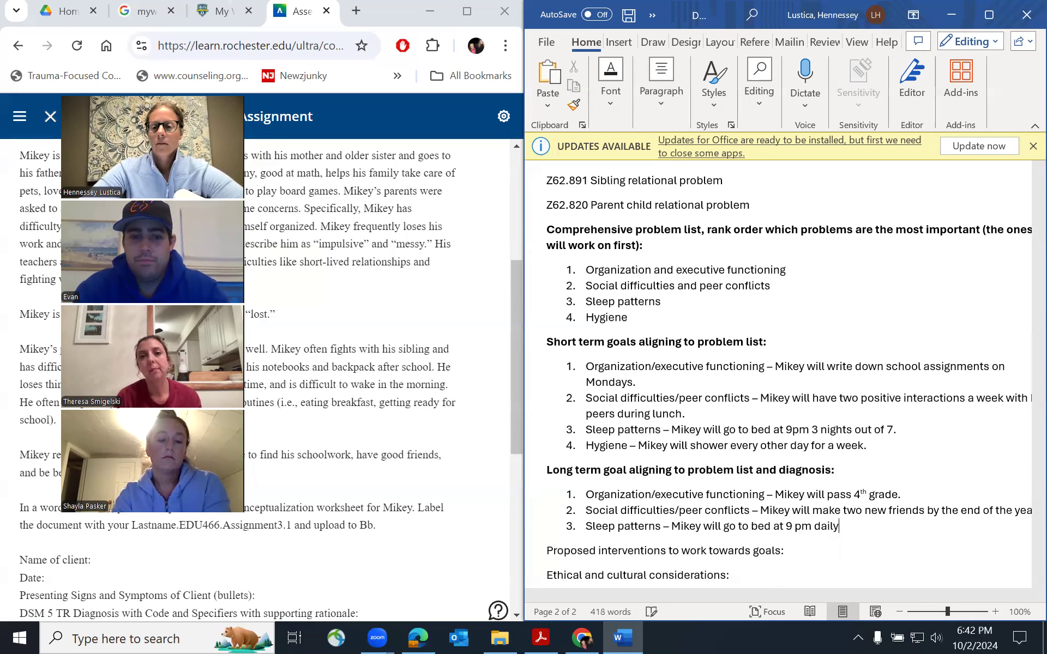
type(".")
key("Return")
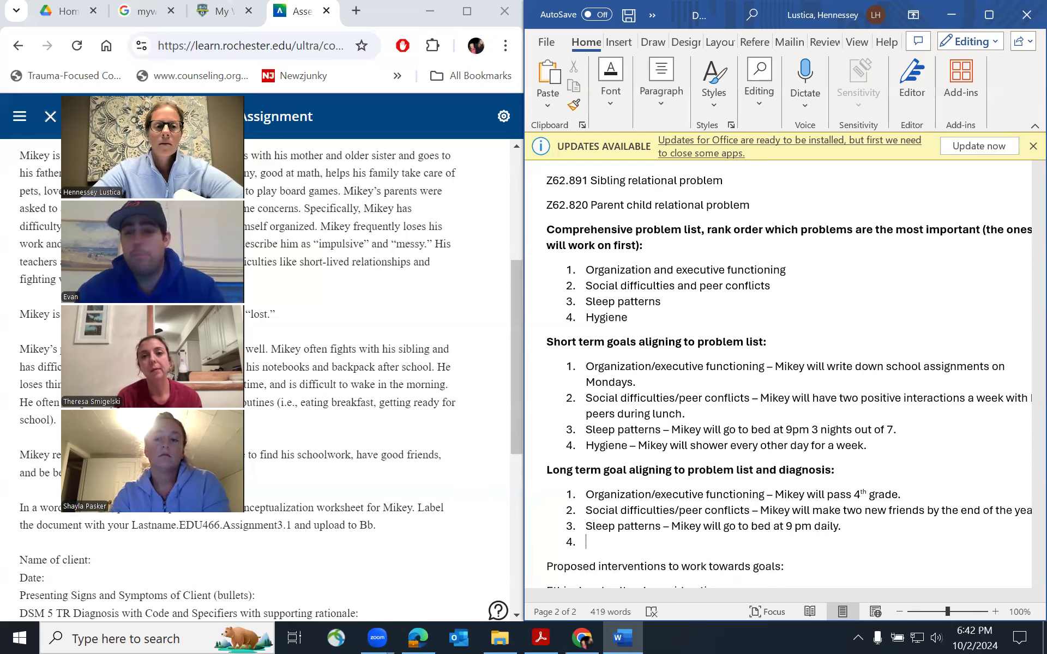
key("BackSpace")
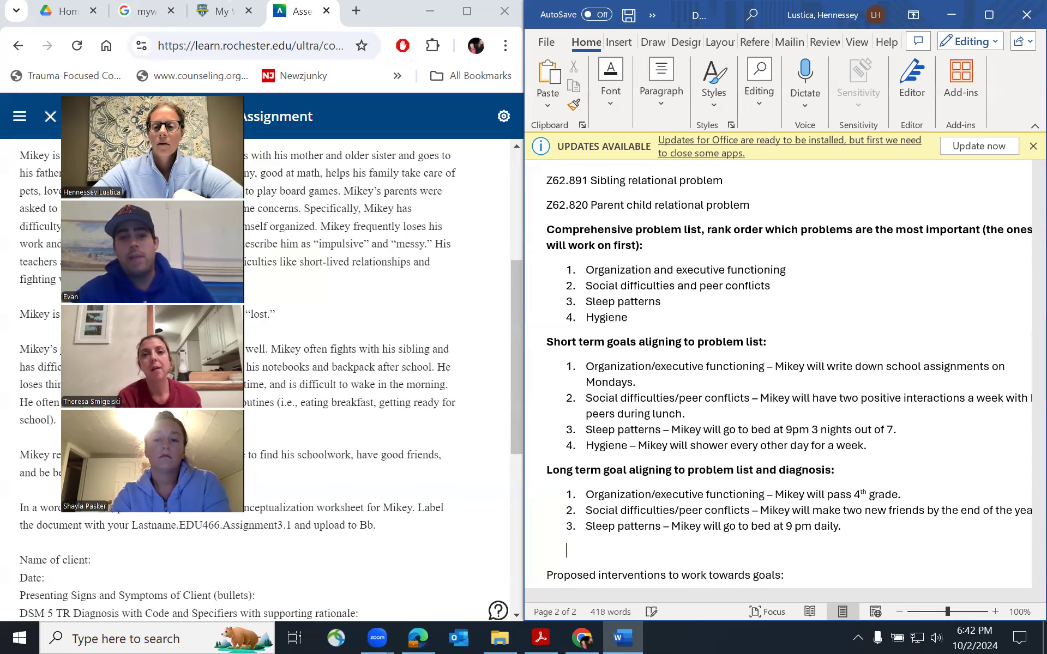
key("BackSpace")
key("BackSpace")
type("ny the")
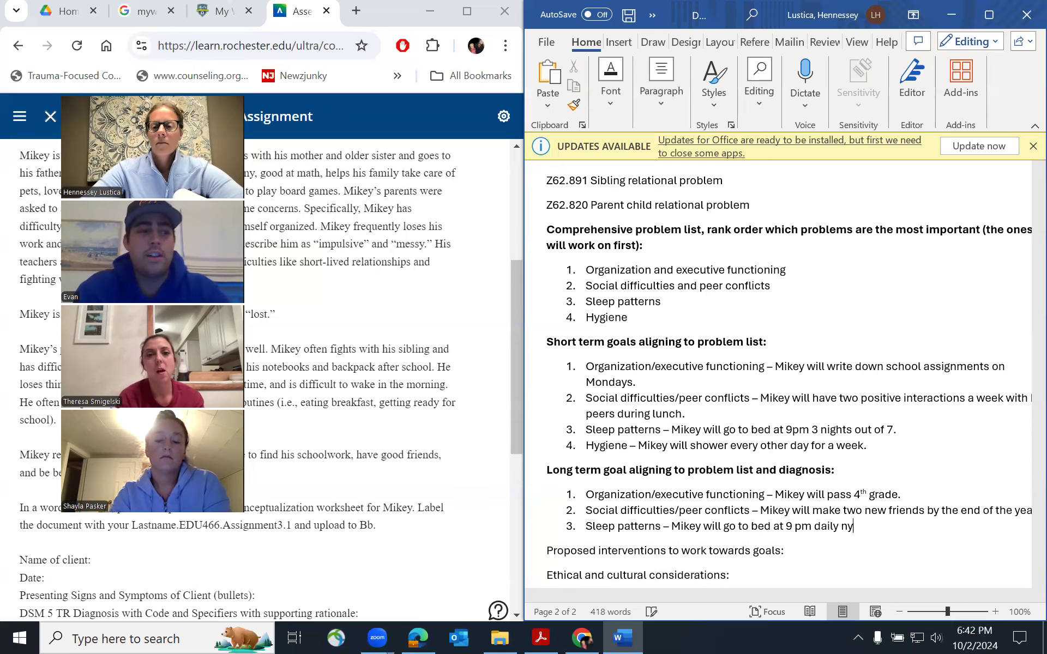
key("BackSpace")
key("BackSpace")
key("BackSpace")
key("BackSpace")
key("BackSpace")
key("BackSpace")
key("BackSpace")
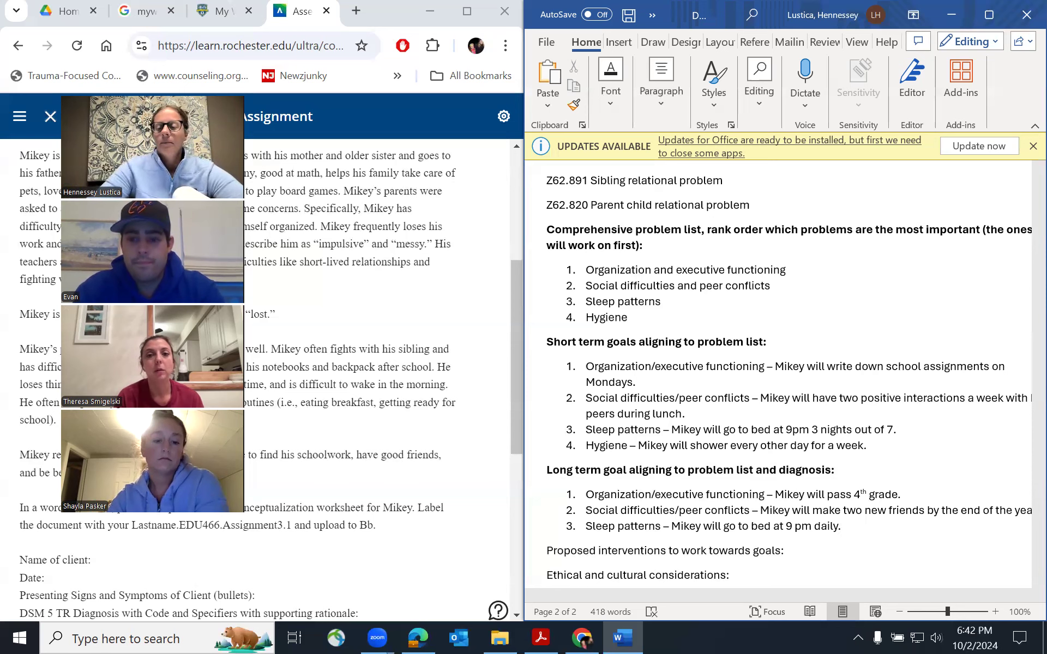
- Add a fourth long term goal, "Hygiene", stating that the client "will shower everyday."
key("Return")
type("Hygiene - ")
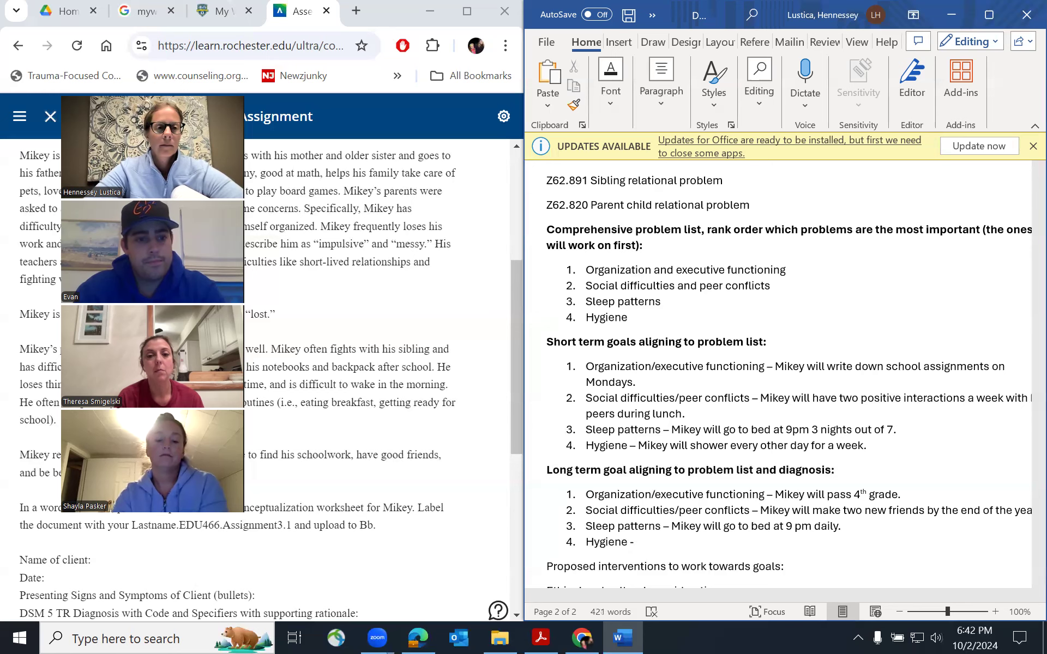
type("M")
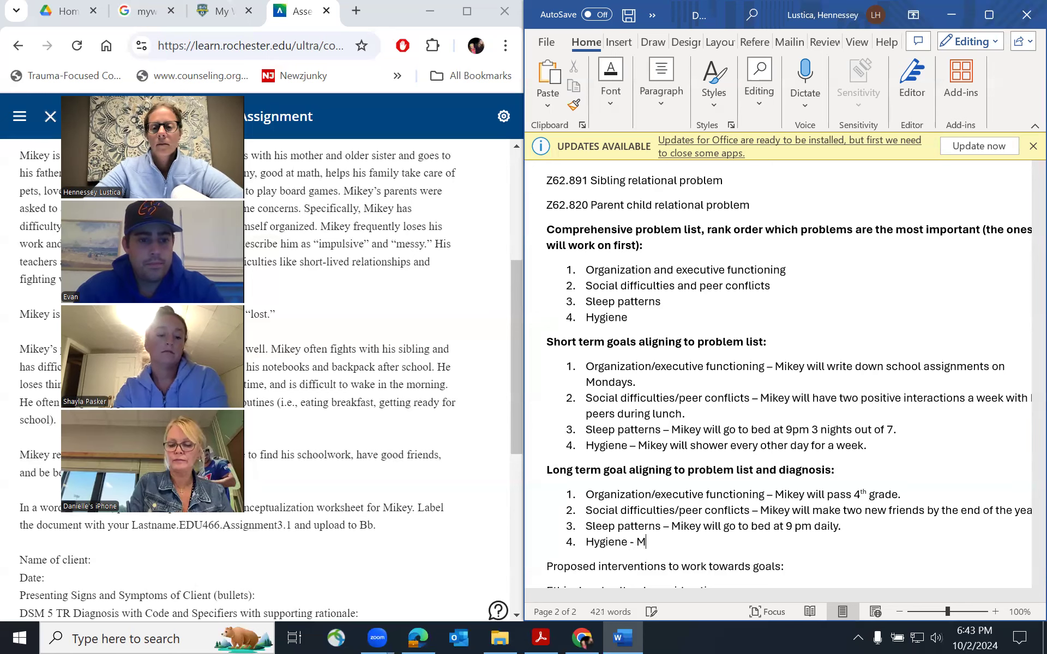
type("ikey will shower")
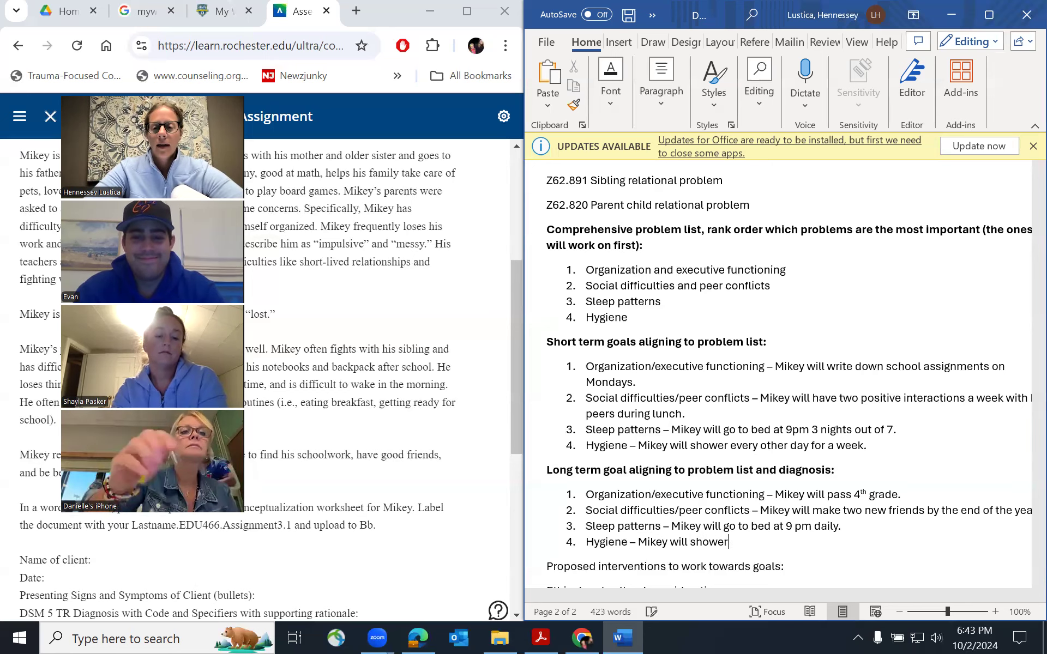
type(" everyday")
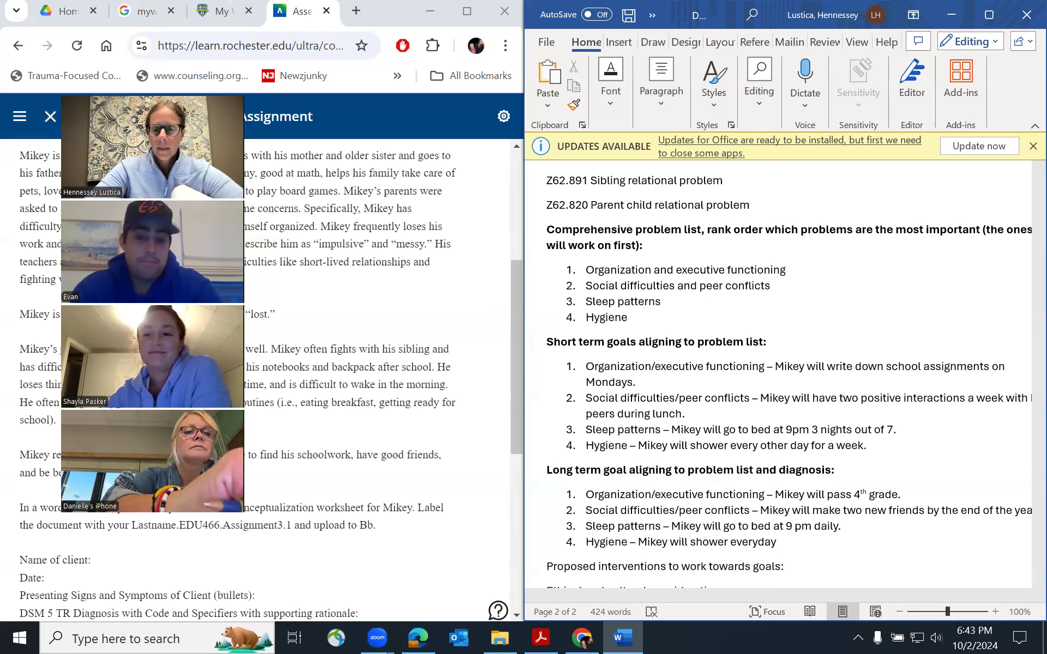
type(".")
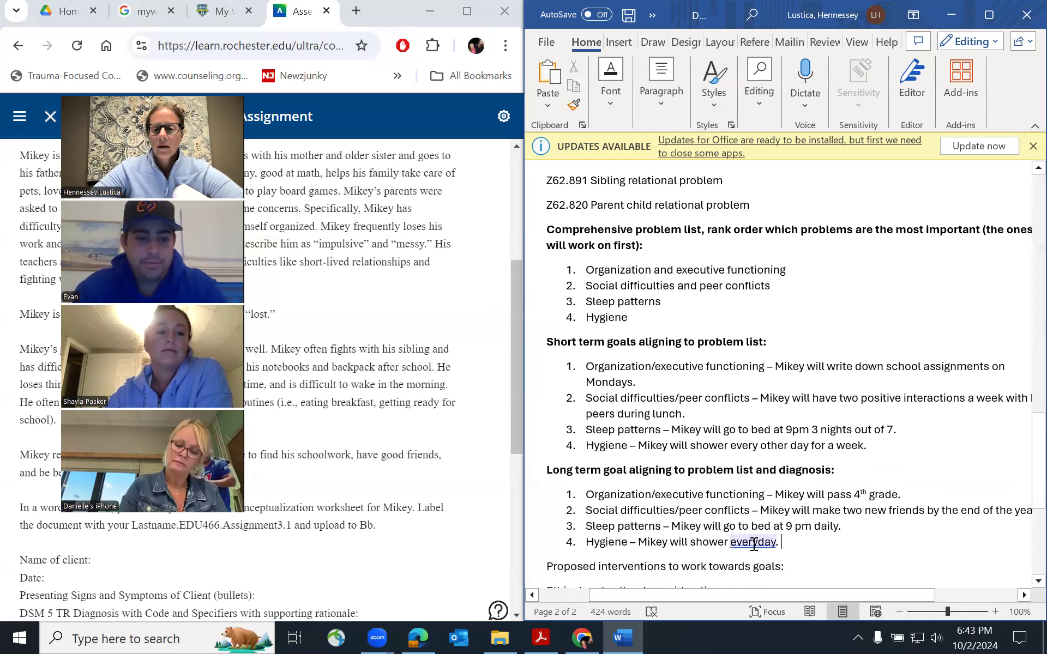
- Correct "everyday" to "every day" in the long term hygiene goal
right_click(754, 545)
left_click(749, 488)
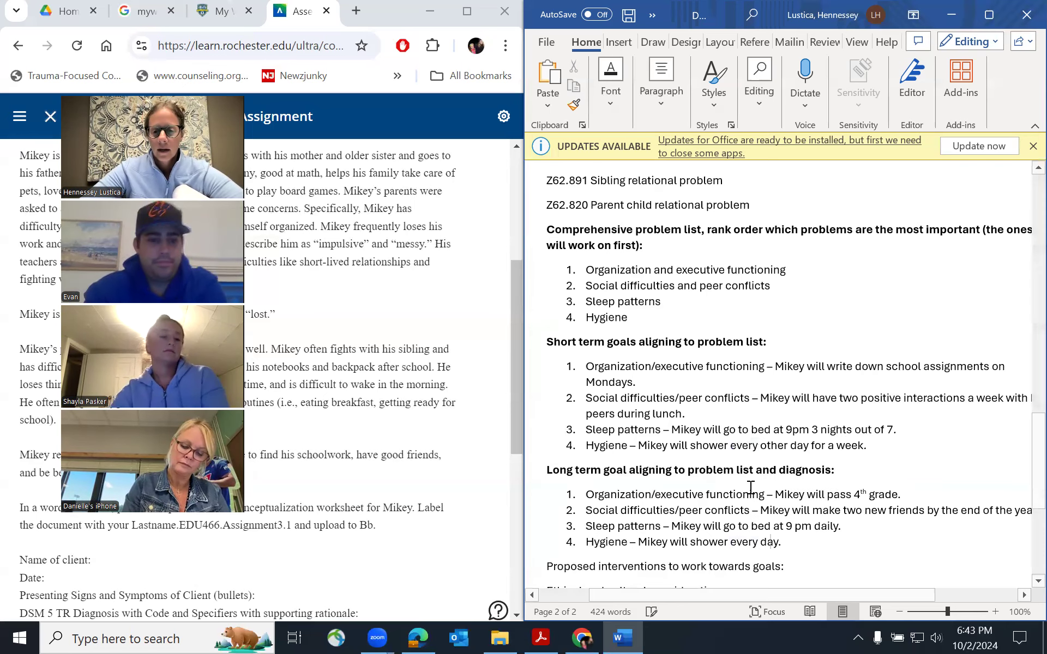
right_click(811, 515)
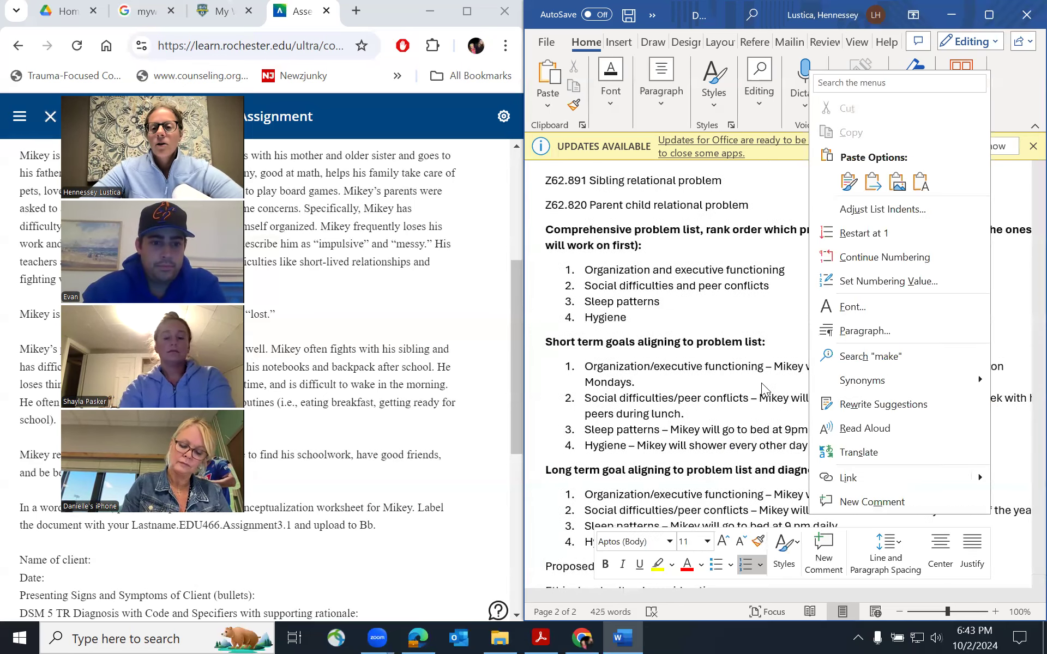
key("Escape")
- Add a blank line below the "Proposed interventions to work towards goals:" heading and make the heading bold
scroll(763, 384, "down", 3)
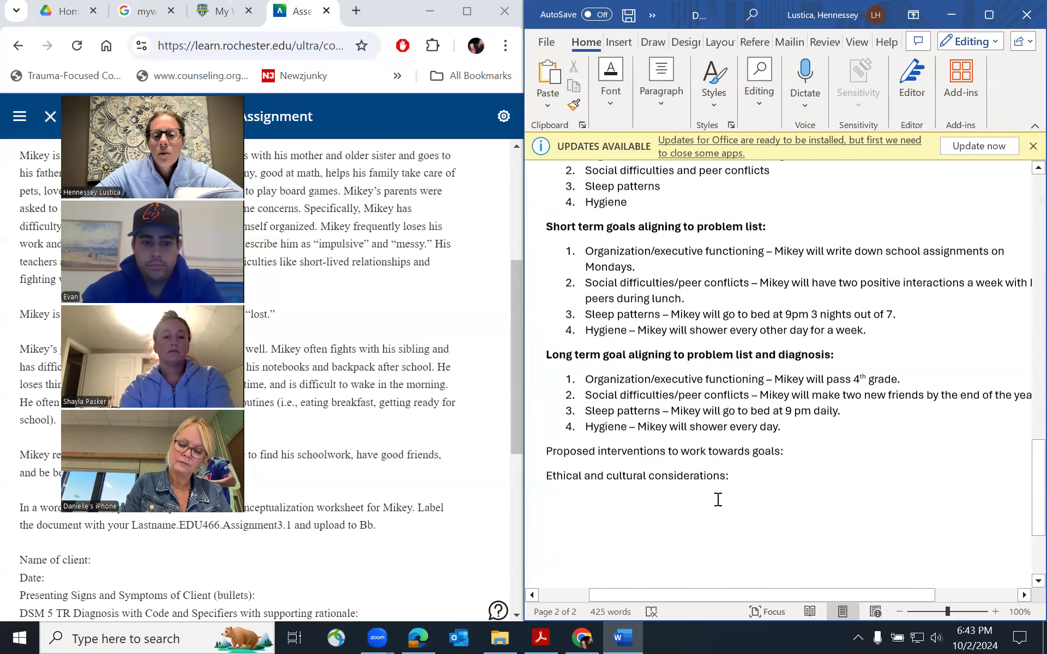
left_click(789, 422)
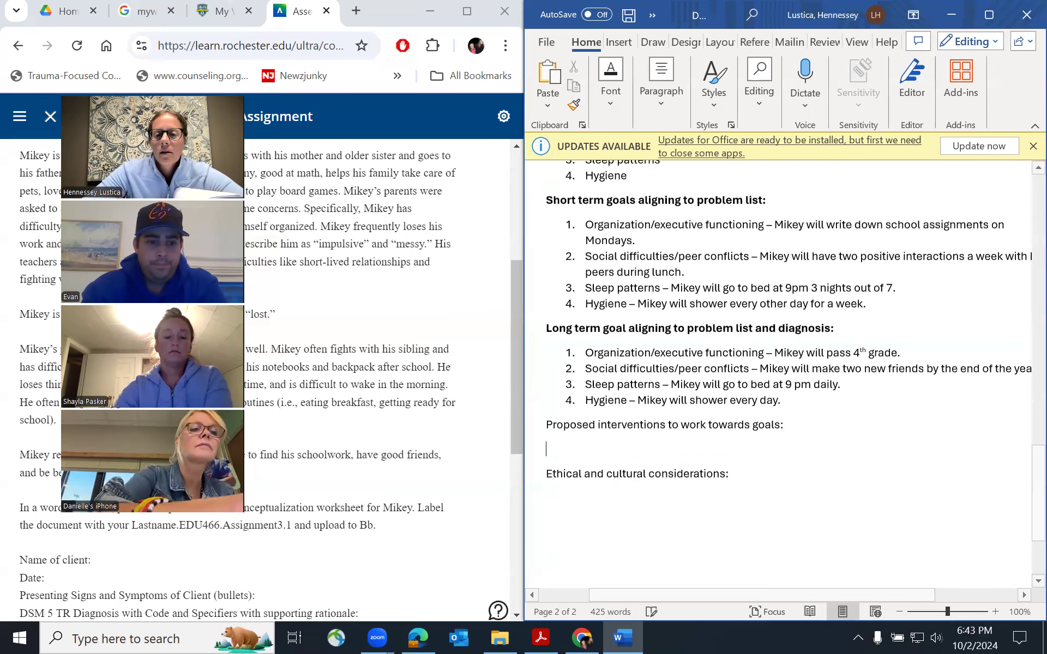
key("Return")
left_click_drag(547, 424, 787, 428)
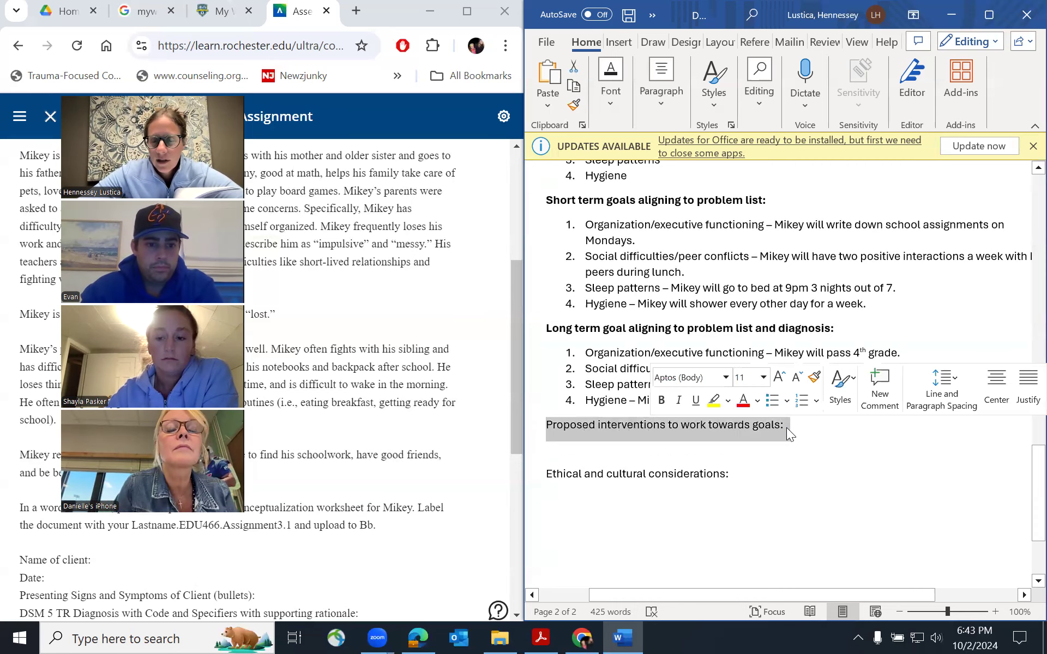
left_click(603, 101)
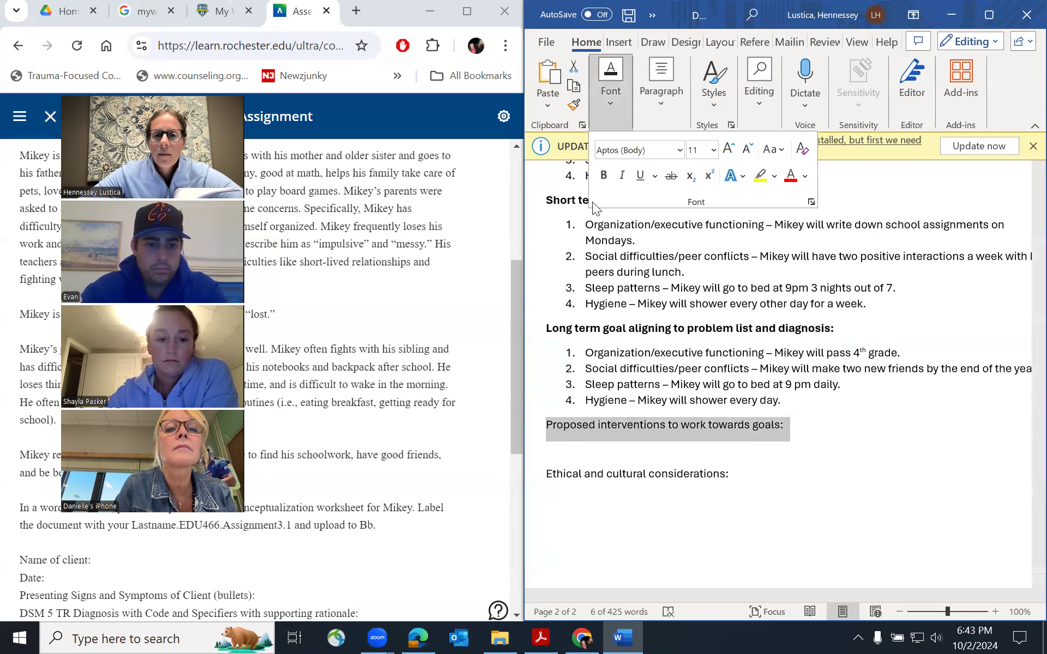
left_click(602, 176)
left_click(800, 417)
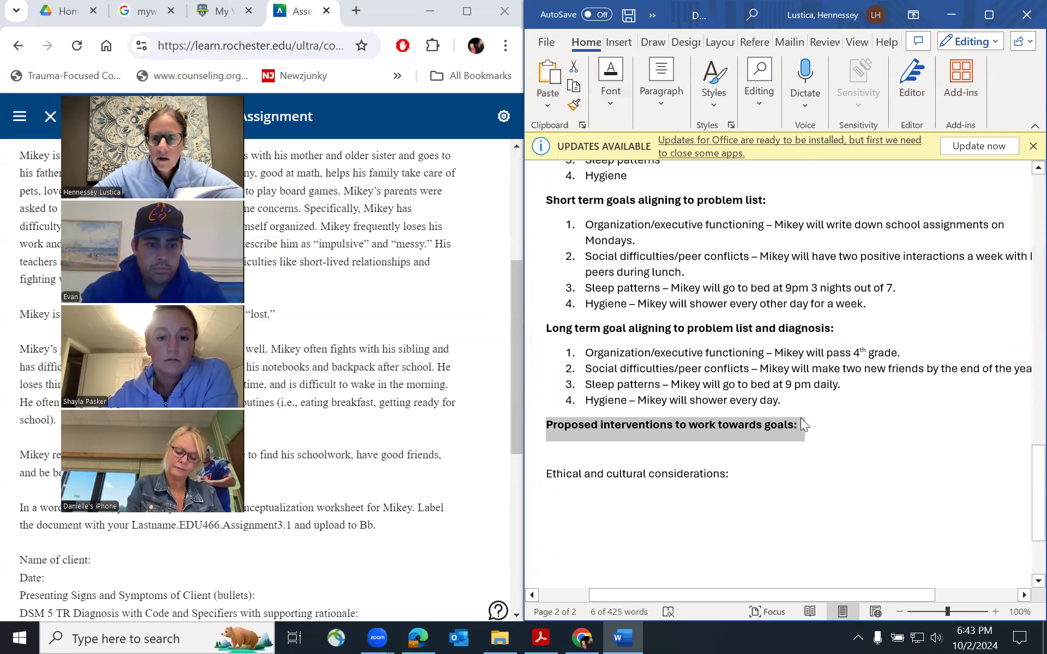
left_click(800, 421)
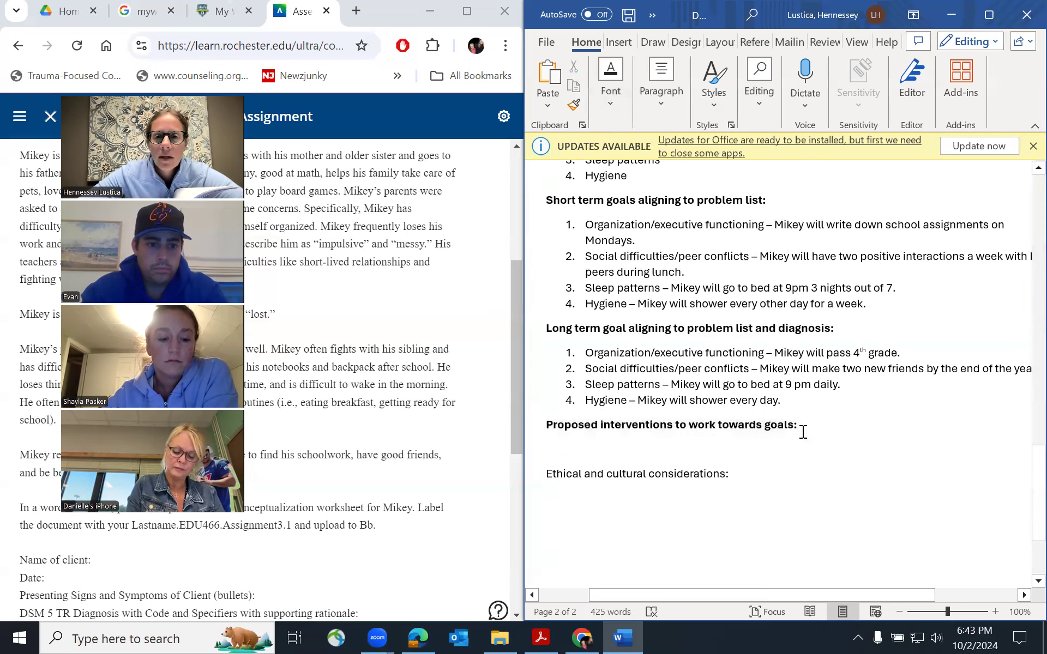
- Start a numbered list of proposed interventions with "Refer to pediatrician/psychiatrist" and "Behavioral interventions"
key("Return")
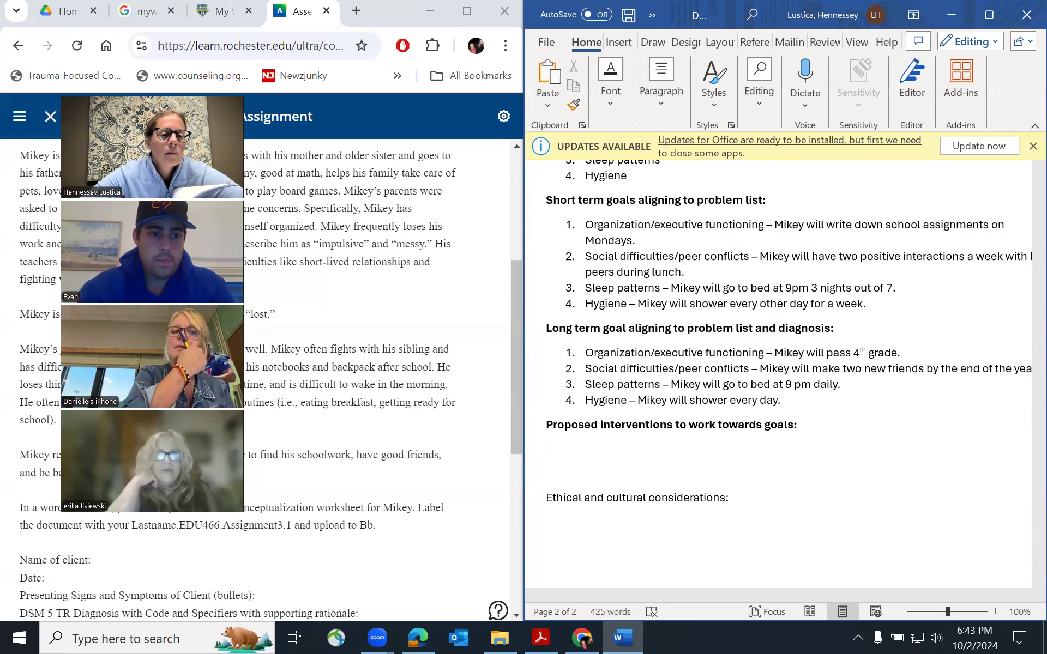
type("1. Refer ")
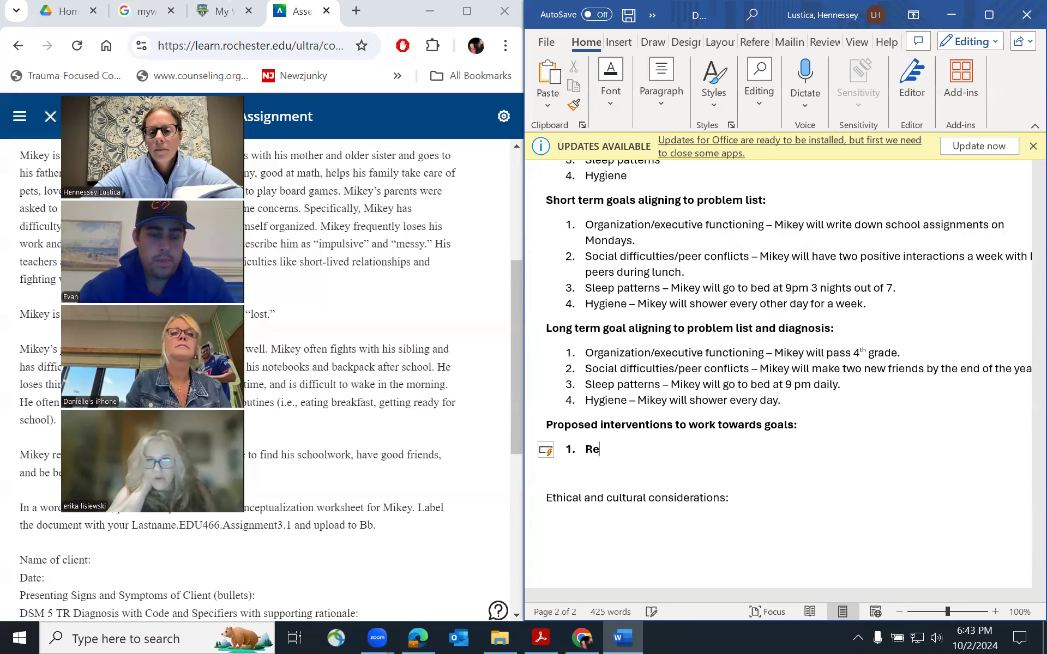
type("to pediat")
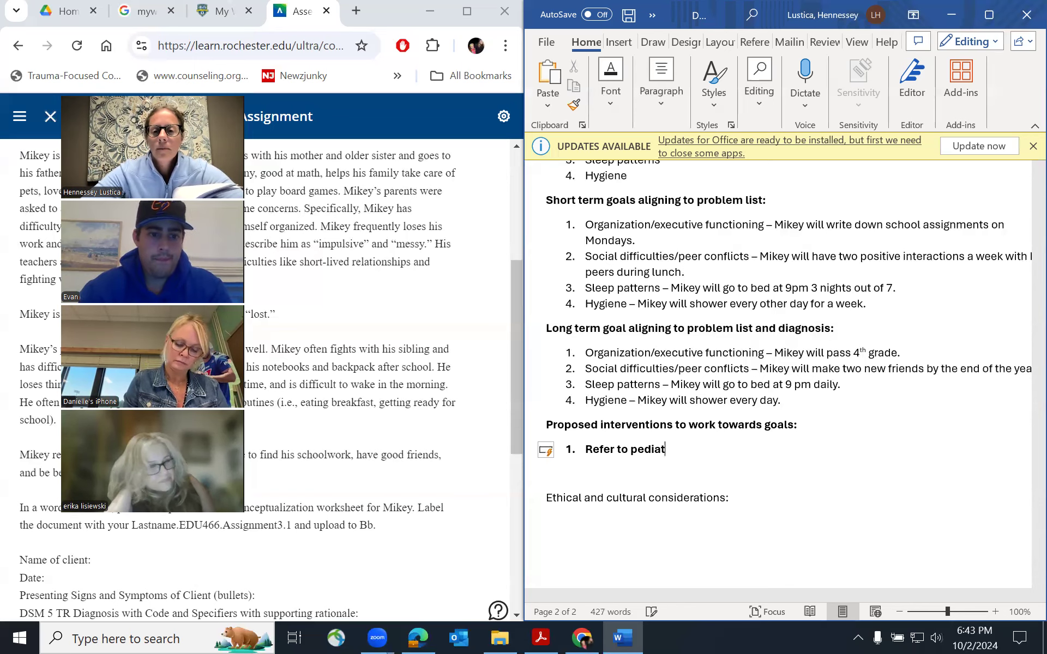
type("rician")
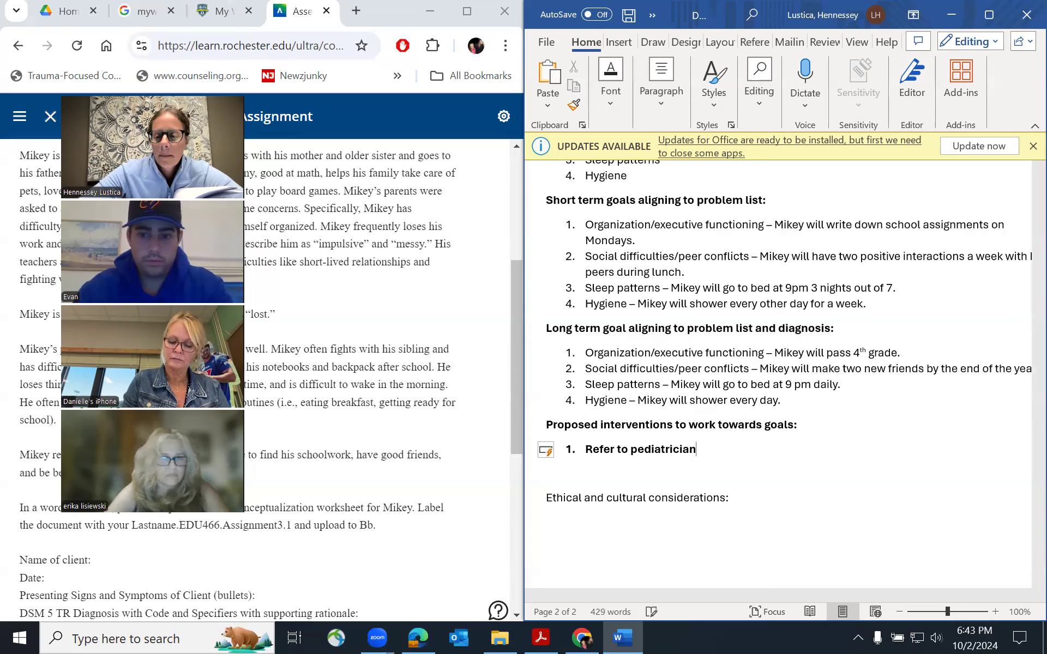
type("/psychia")
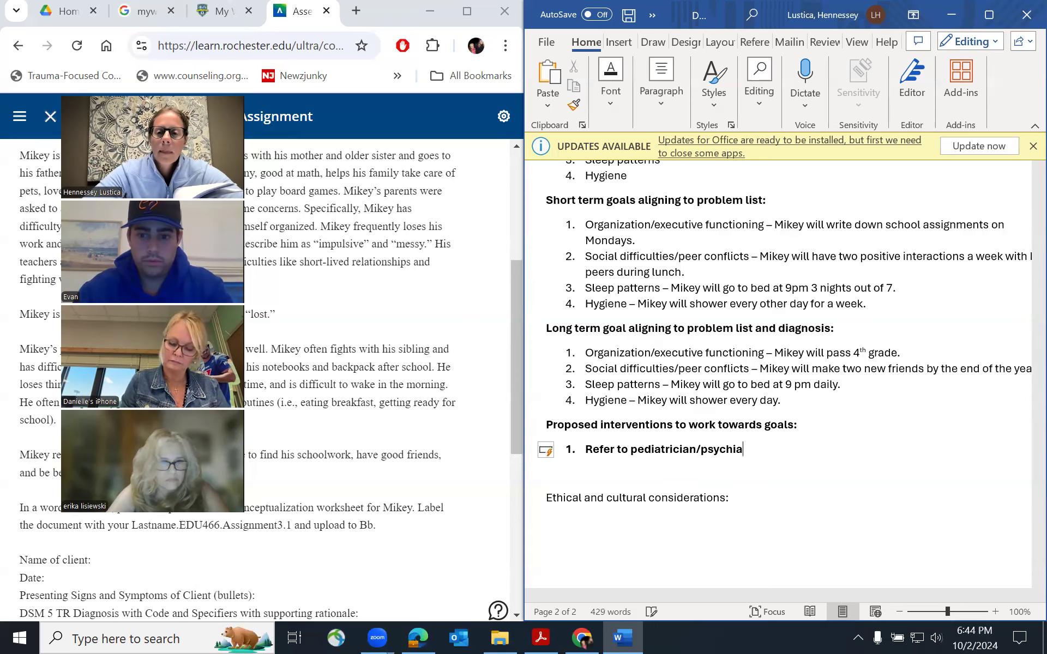
type("trist")
key("Return")
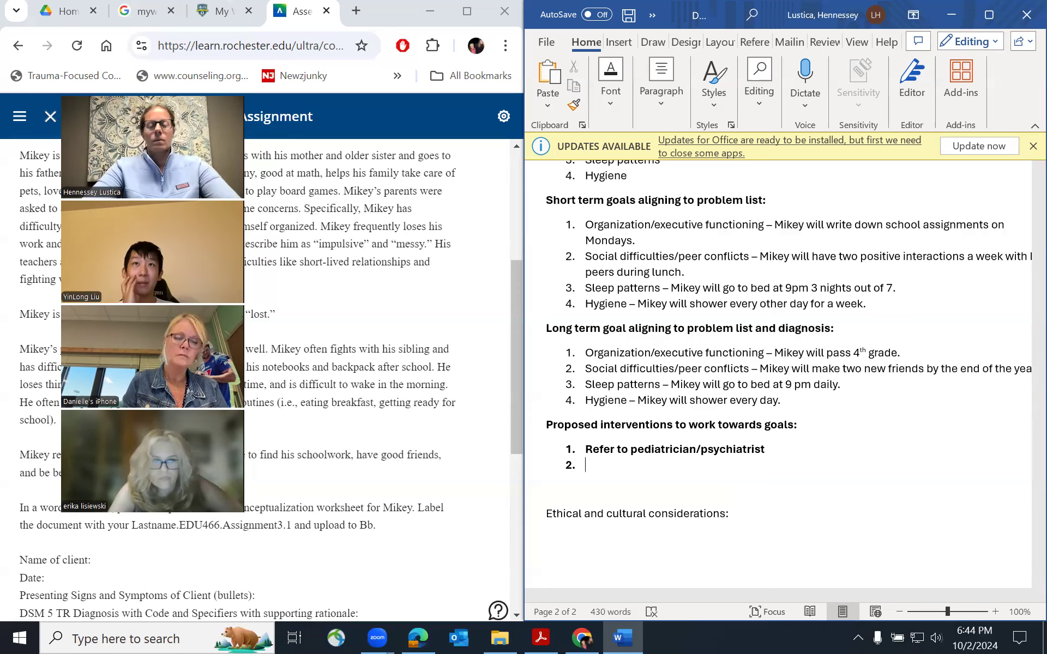
type("Behavioral ")
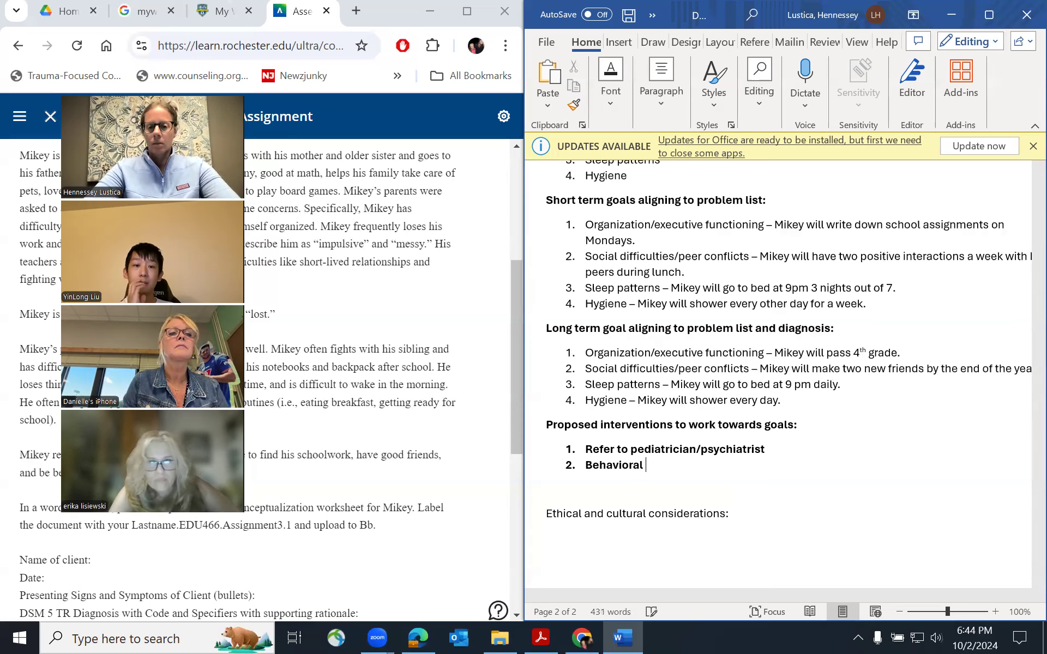
type("interventions")
key("Return")
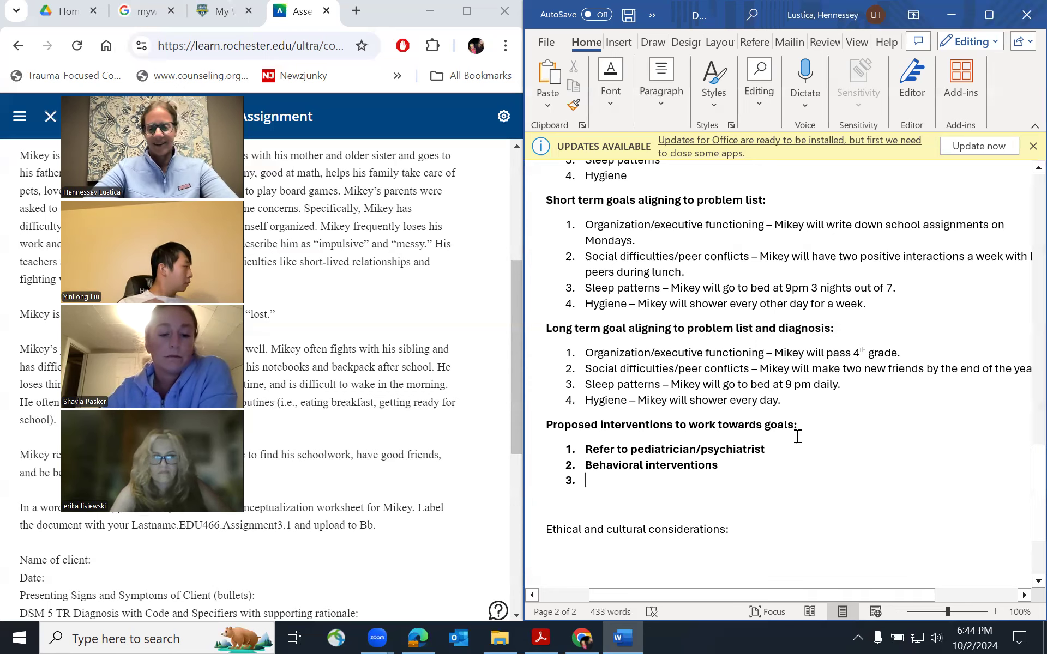
- Add a third intervention about consulting with the client's school and a fourth, "Family counseling"
type("Consult")
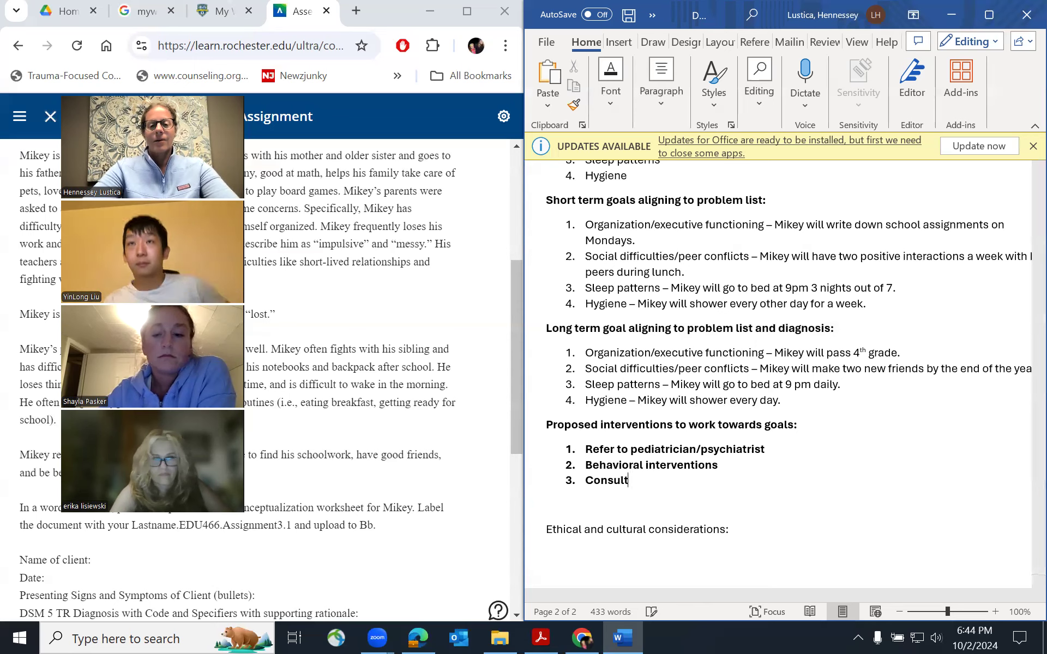
type(" with M")
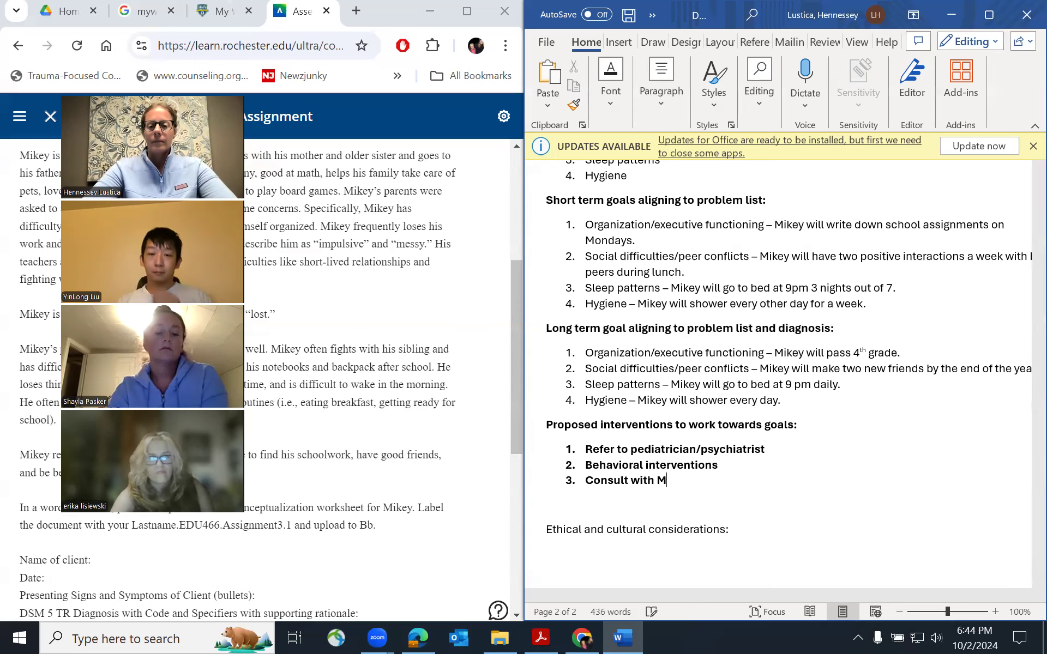
type("ikey's school")
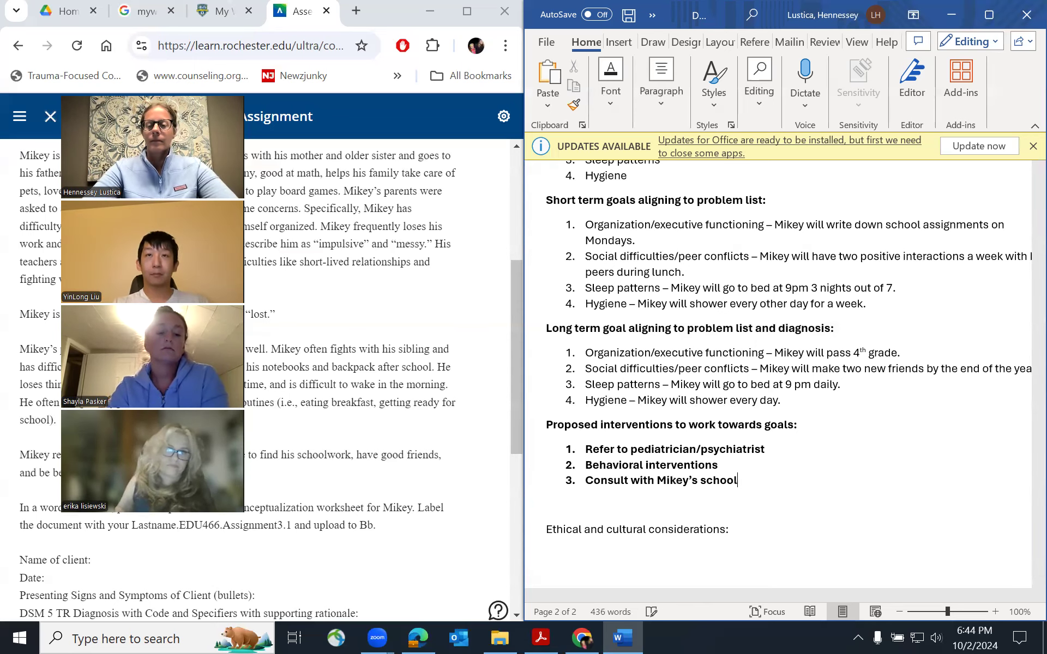
key("Return")
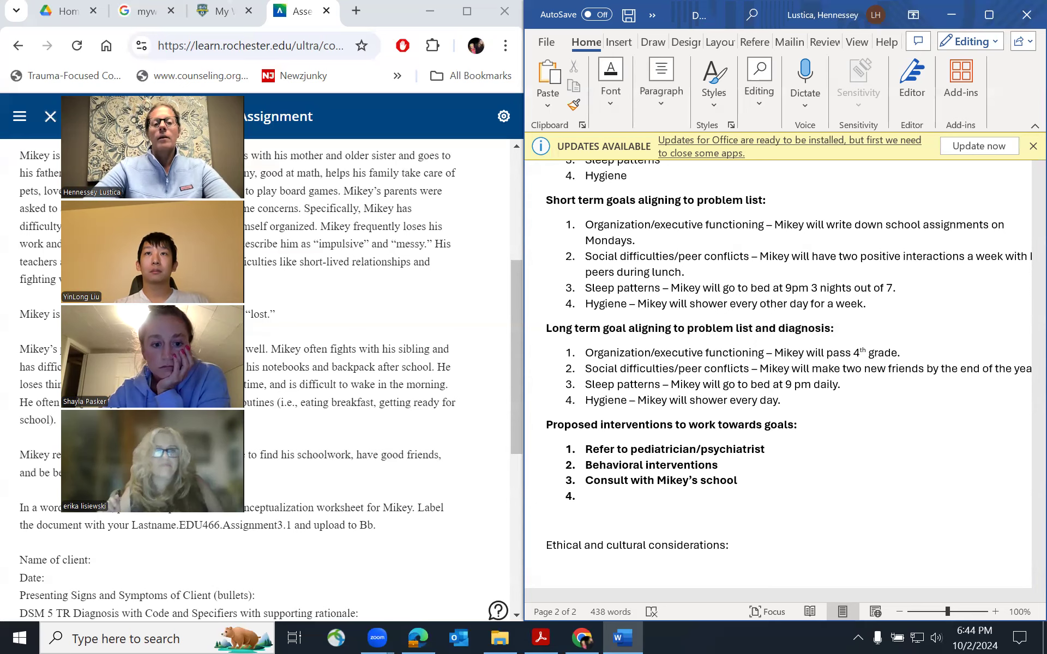
type("Family counseling")
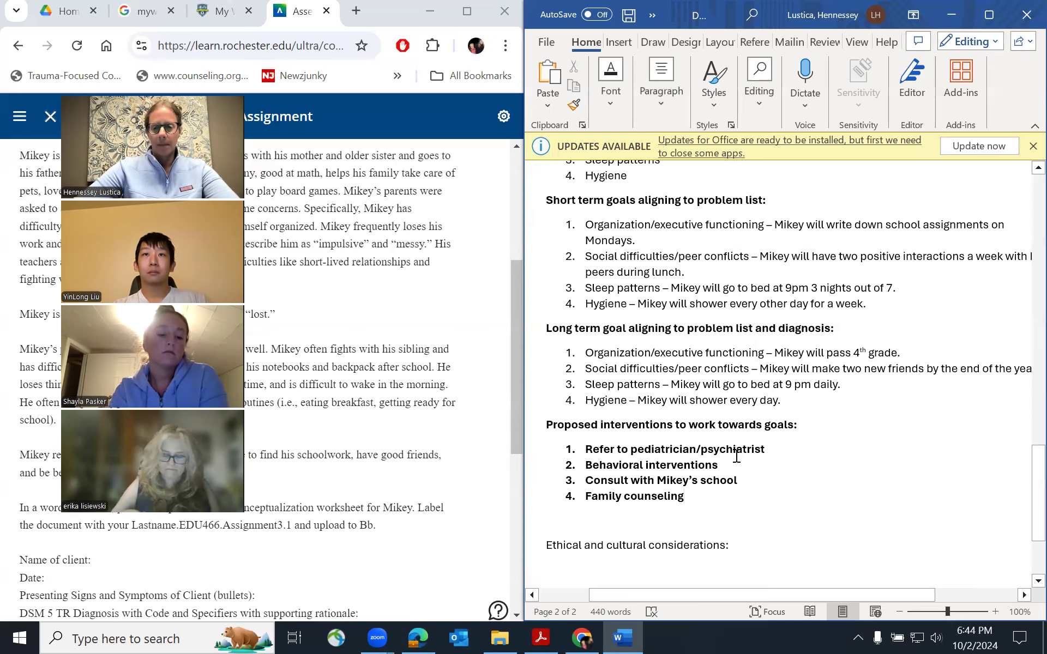
- Remove the bold formatting from the four numbered items under "Proposed interventions to work towards goals:"
left_click_drag(691, 495, 588, 448)
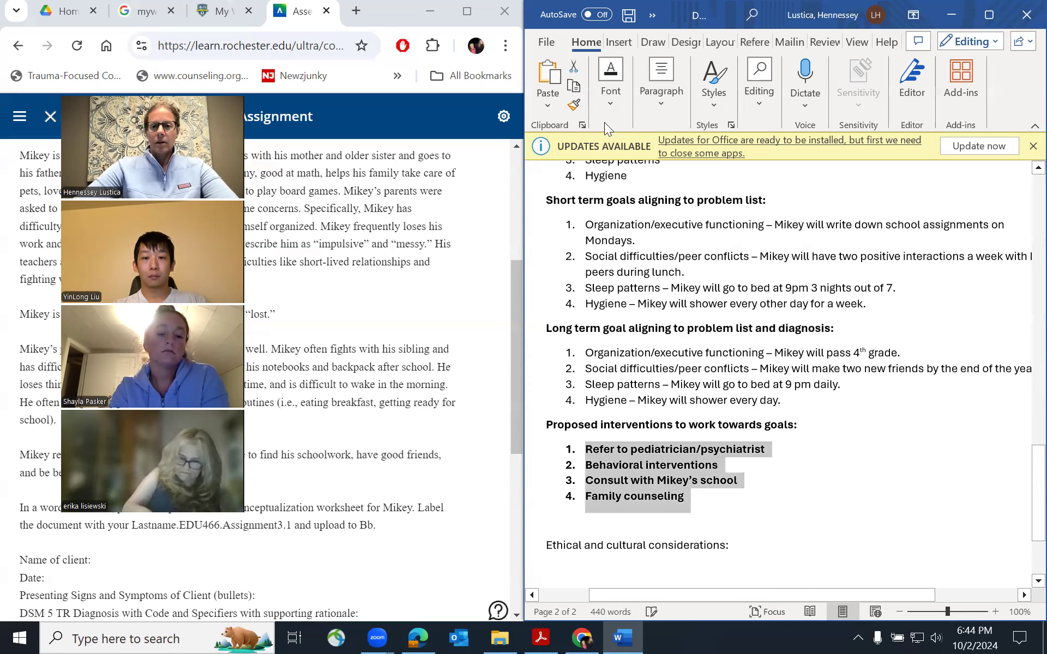
left_click(615, 105)
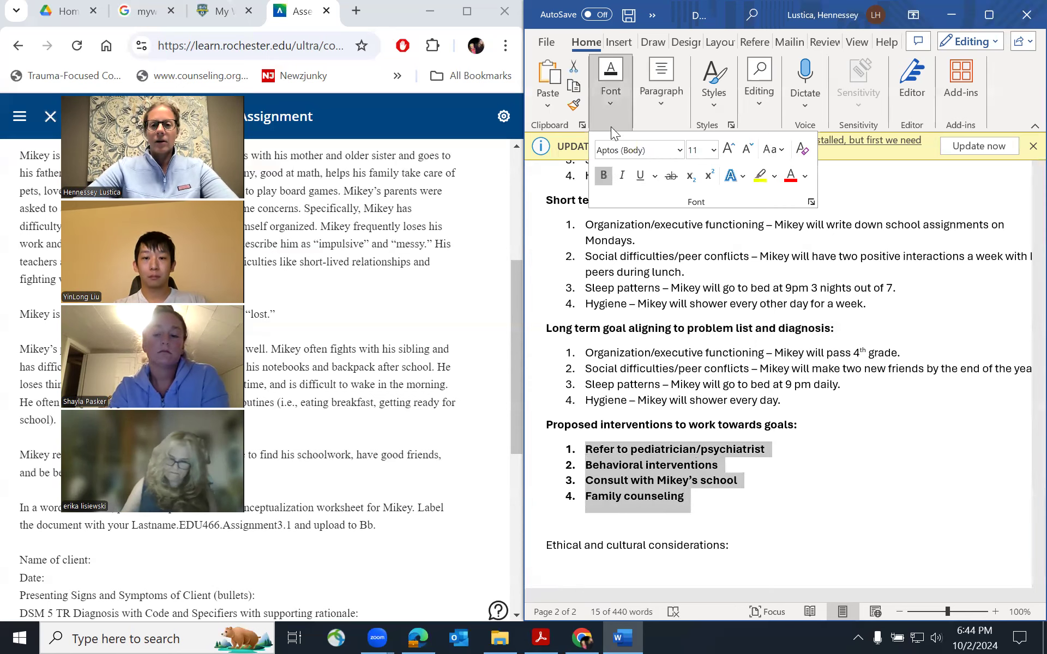
left_click(604, 175)
- Extend the fourth intervention to "Family counseling/psychoeducation" and delete the extra blank line below the list
left_click(716, 498)
left_click(716, 497)
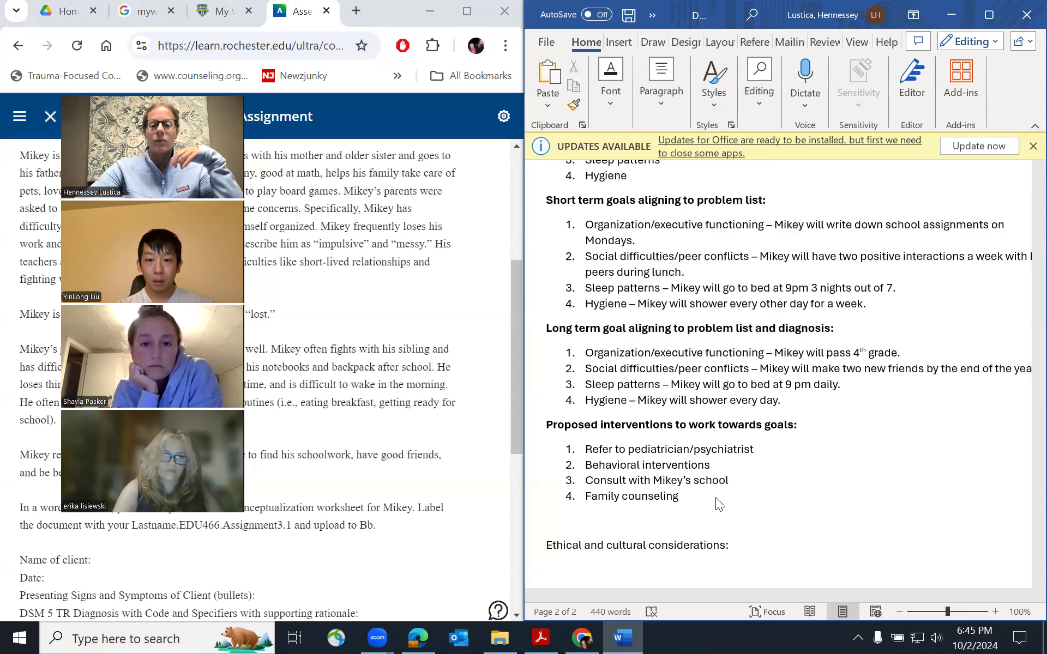
type("/psycho")
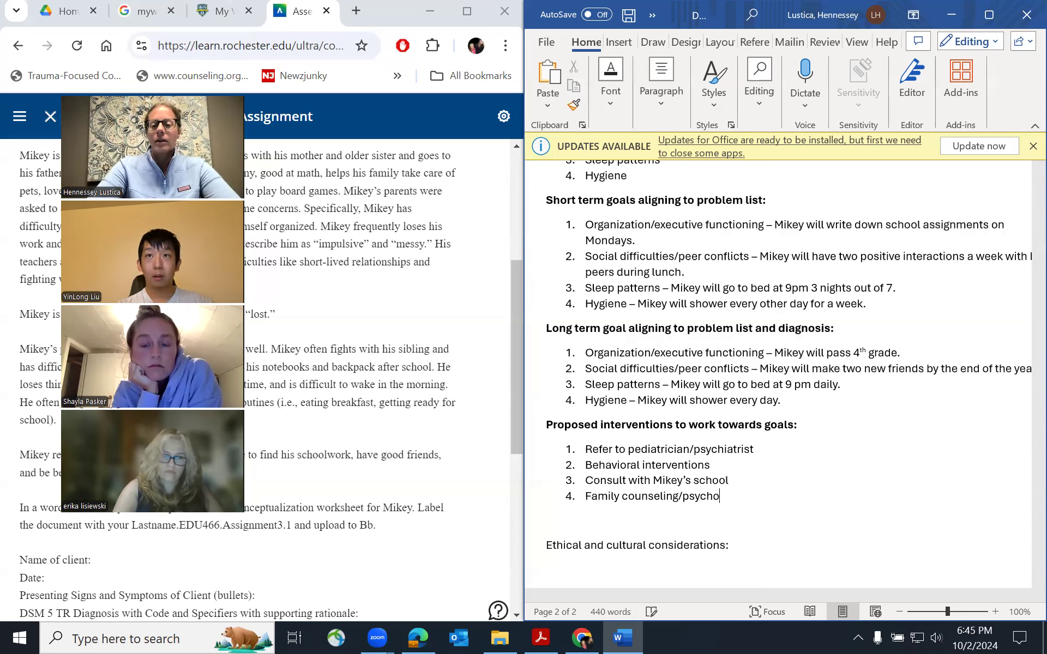
type("education")
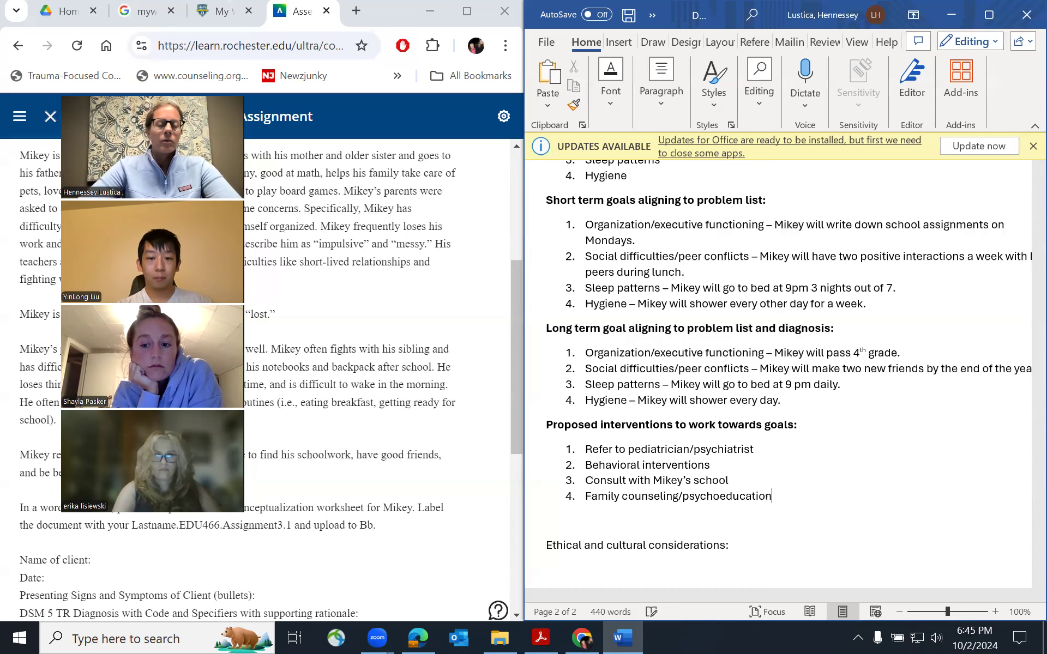
left_click(560, 520)
key("BackSpace")
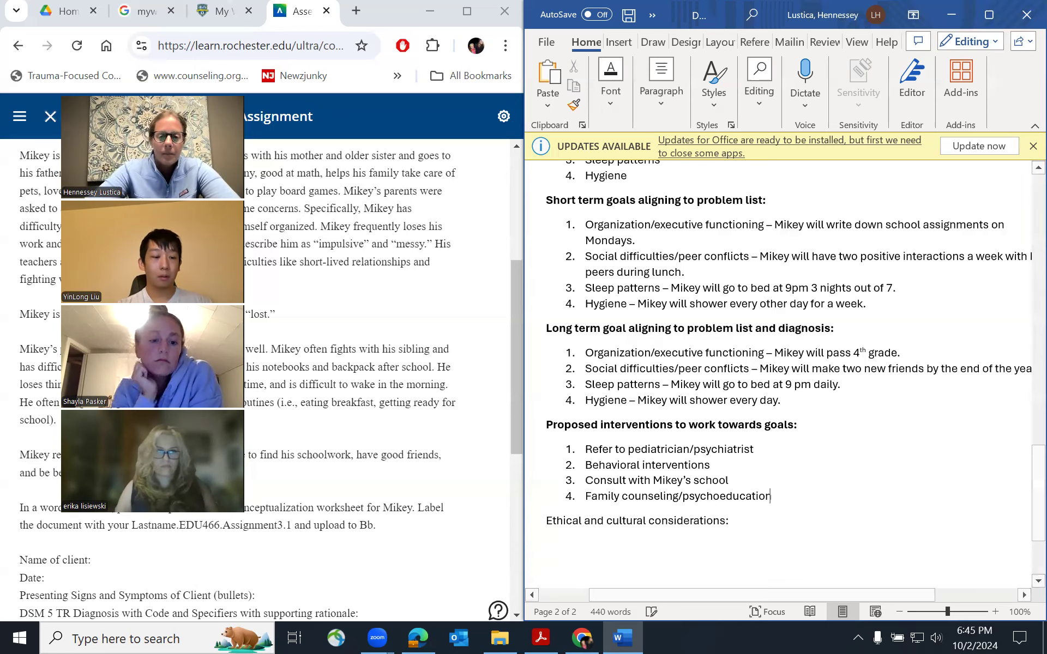
- Make the "Ethical and cultural considerations:" heading bold and start a new non-bold line beneath it
left_click_drag(743, 522, 547, 527)
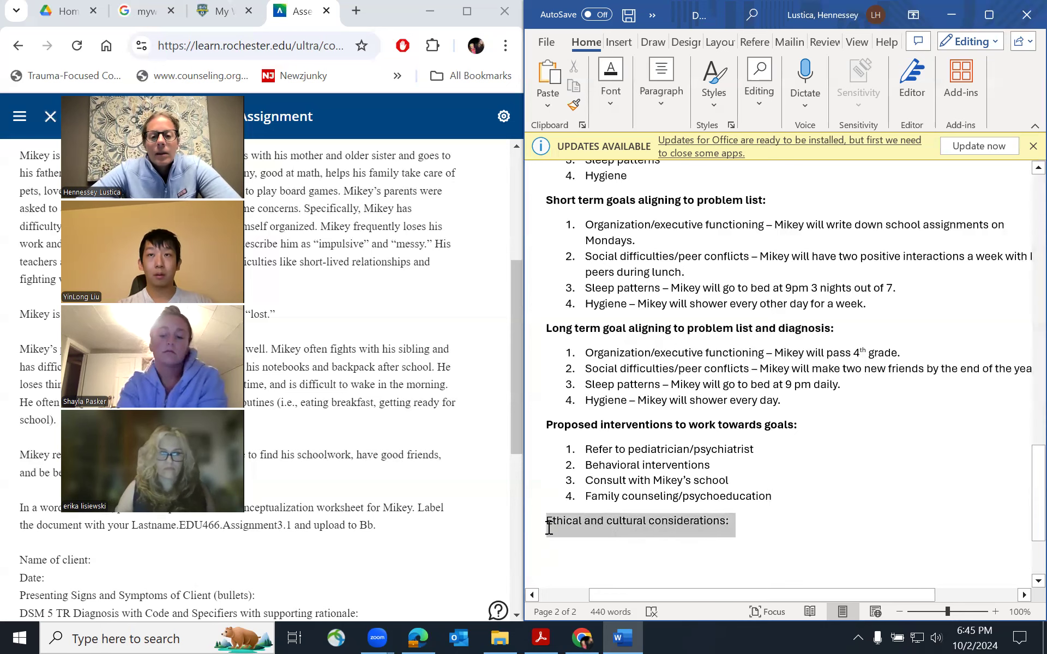
left_click(614, 101)
left_click(604, 175)
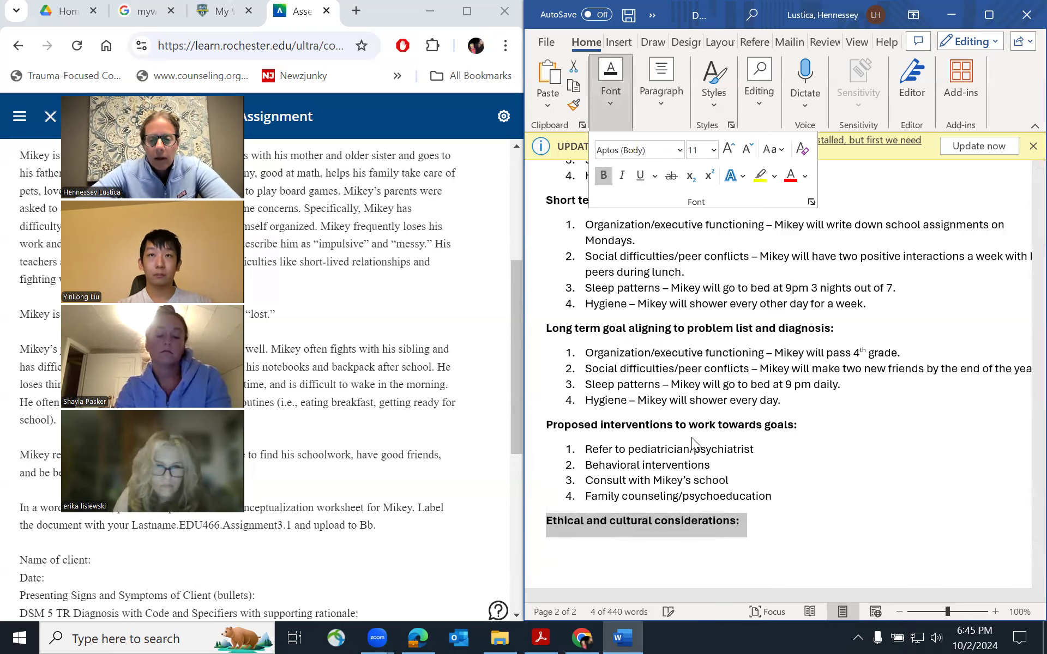
left_click(767, 530)
left_click(755, 524)
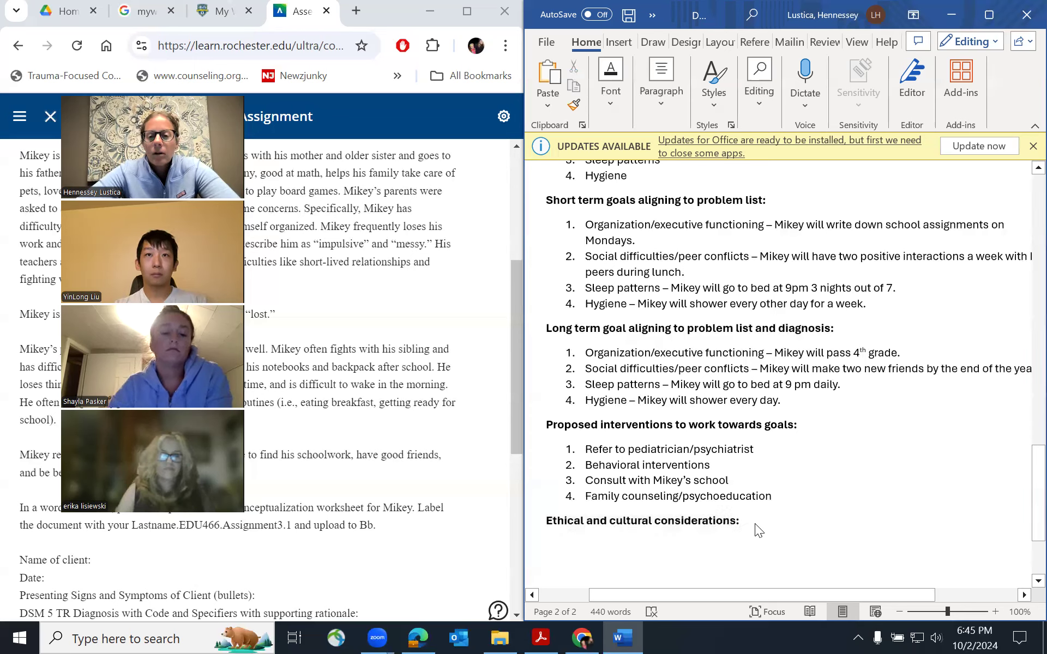
key("Return")
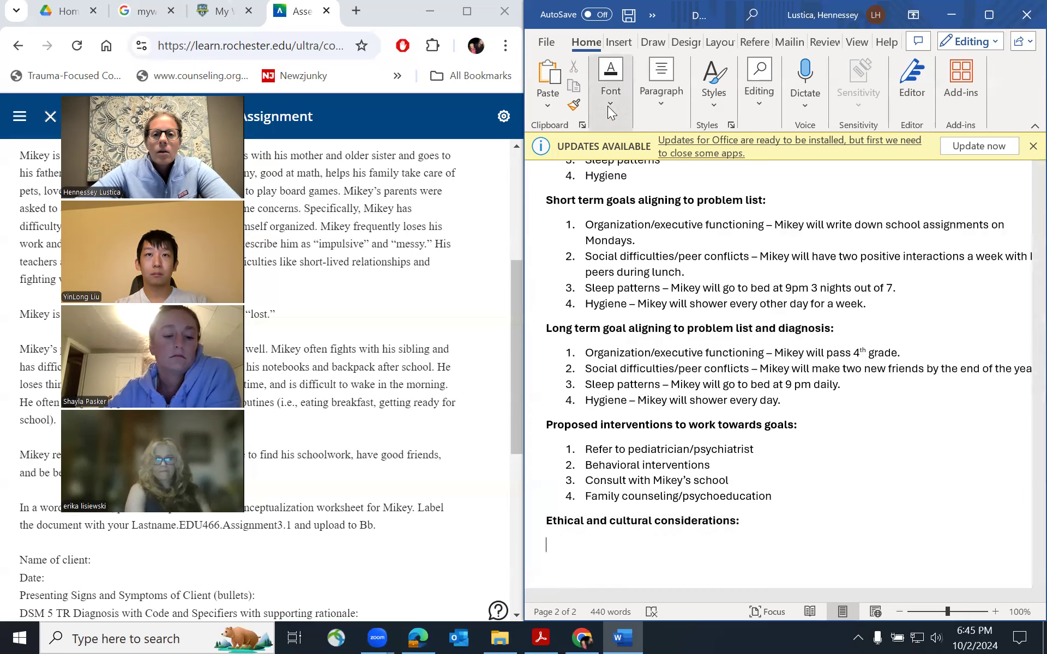
left_click(607, 102)
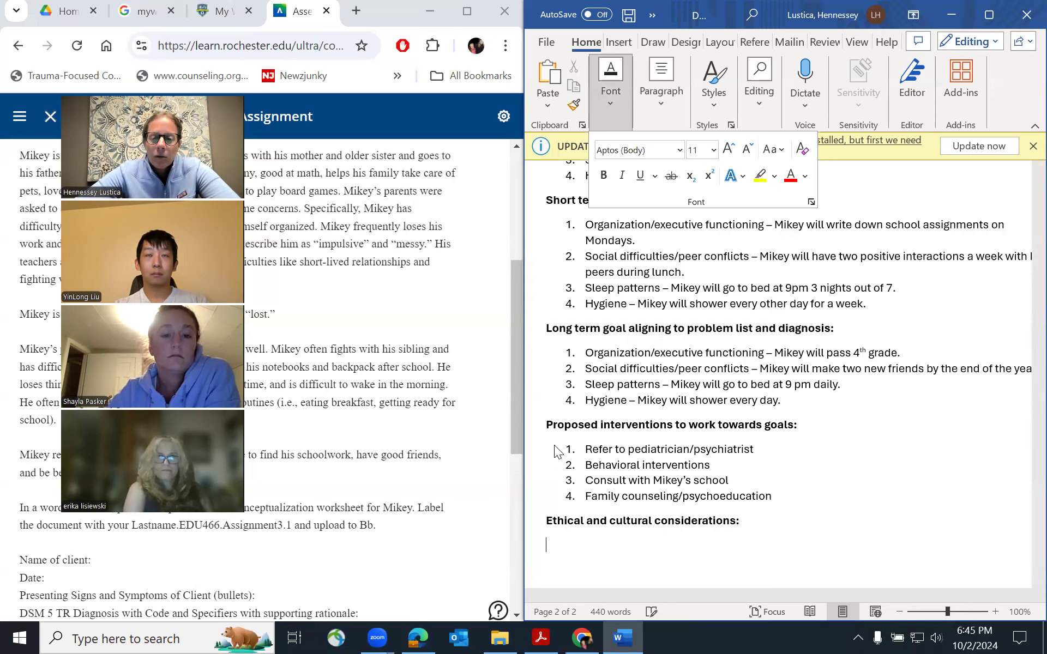
left_click(554, 552)
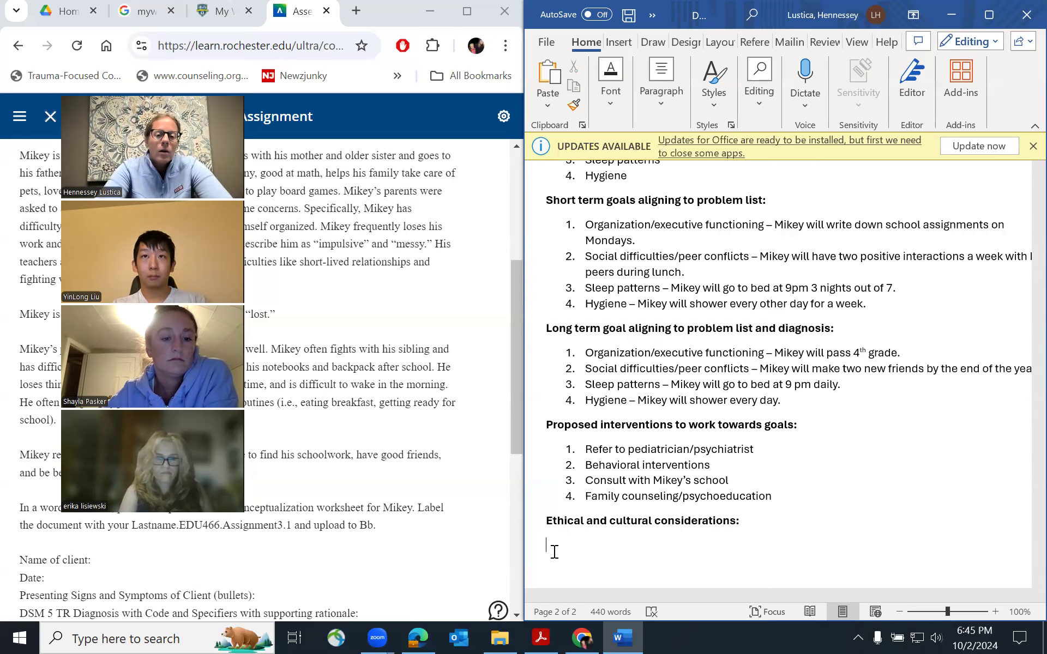
- Write "Cultural considerations – family systems," on the line below the ethical and cultural considerations heading
type("Cultu")
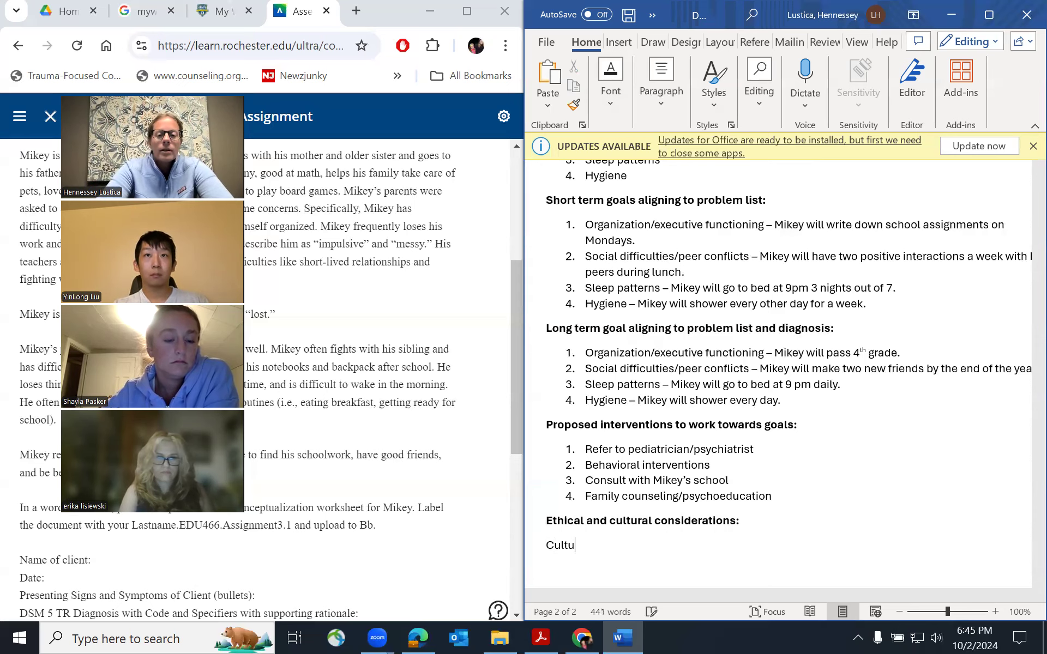
type("ral co")
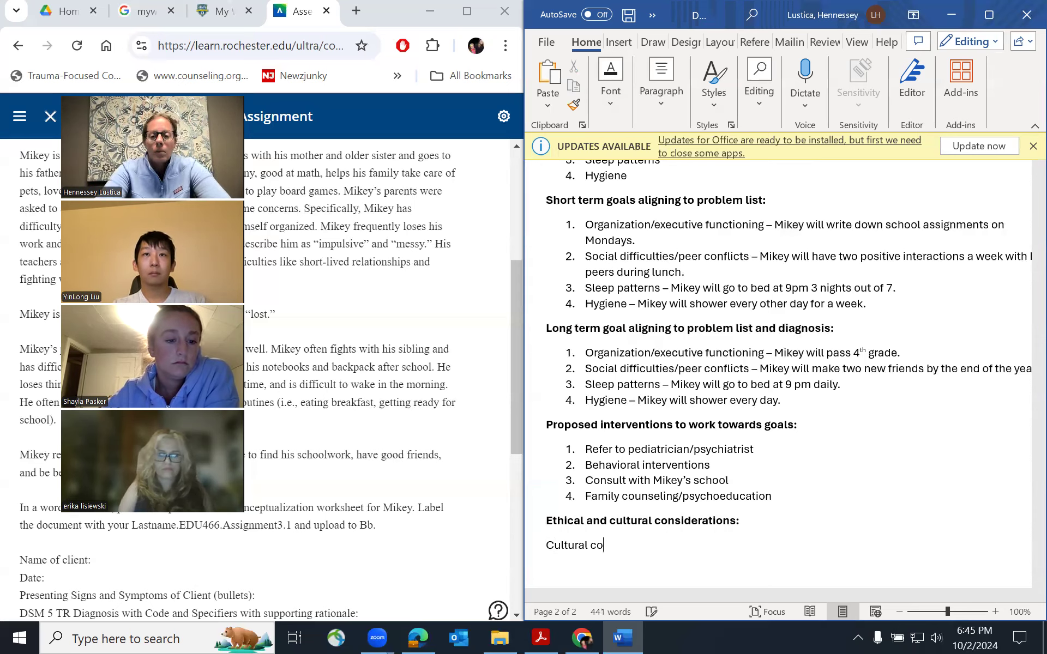
type("nsider")
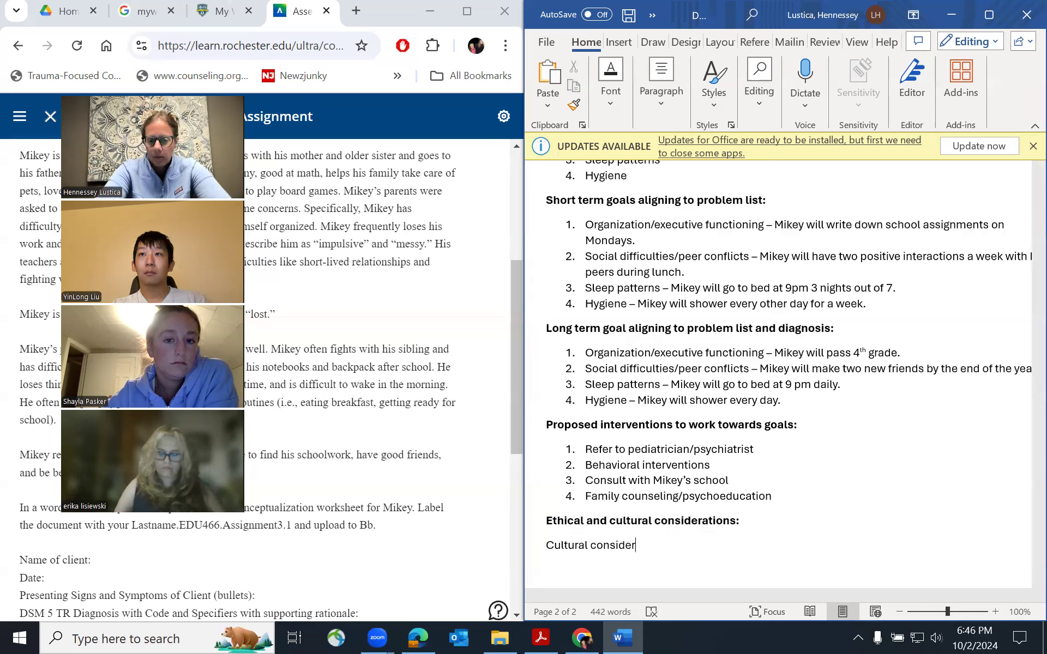
type("ations -")
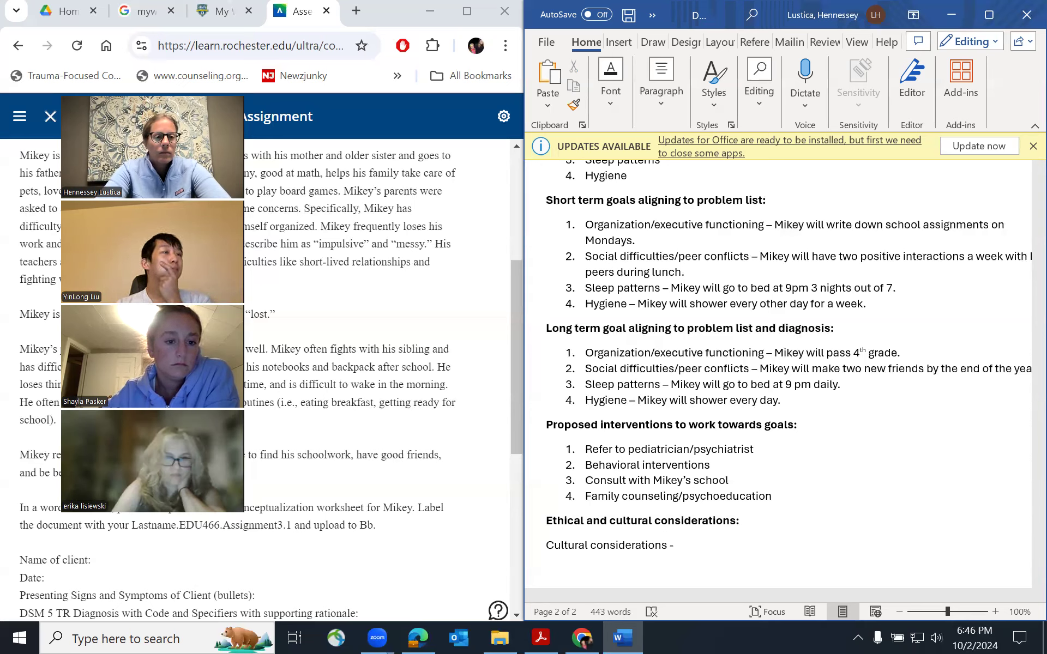
type("family systems")
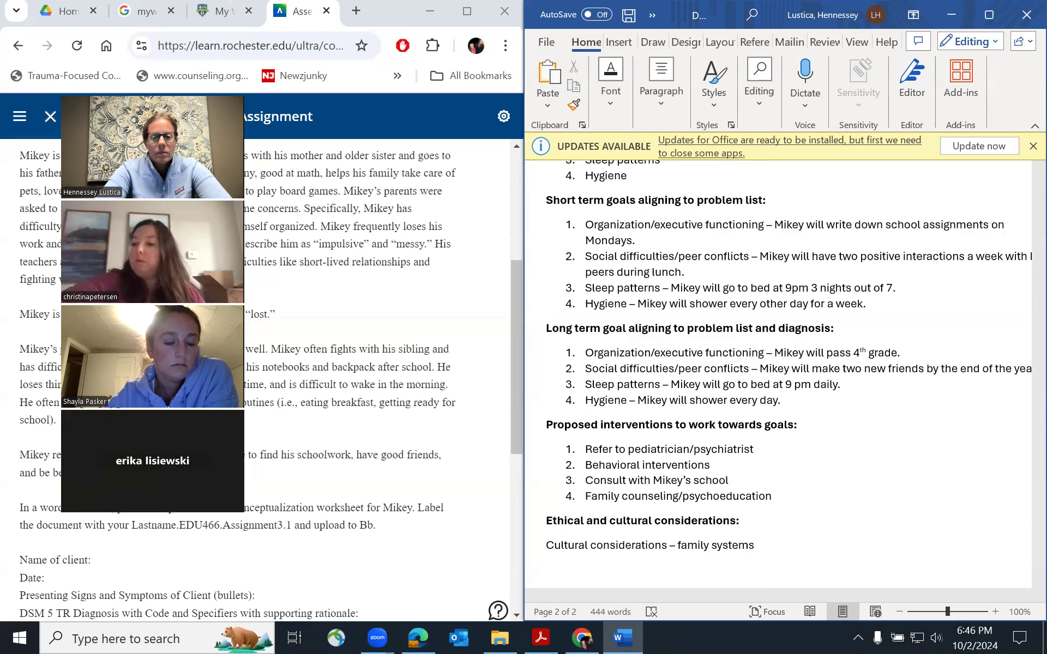
type(", ")
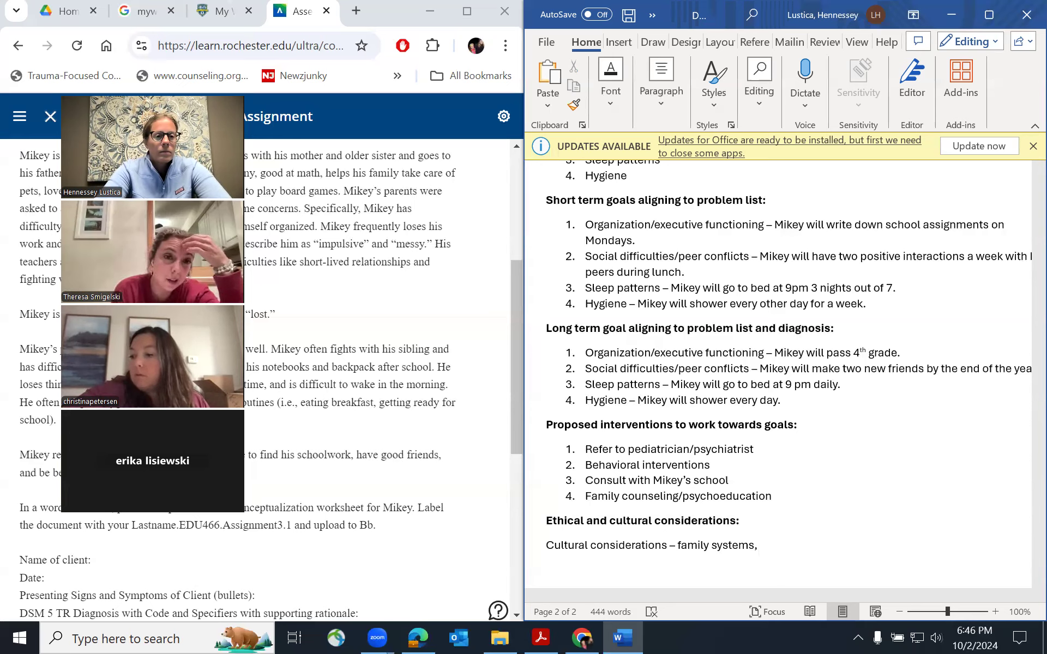
type("structu")
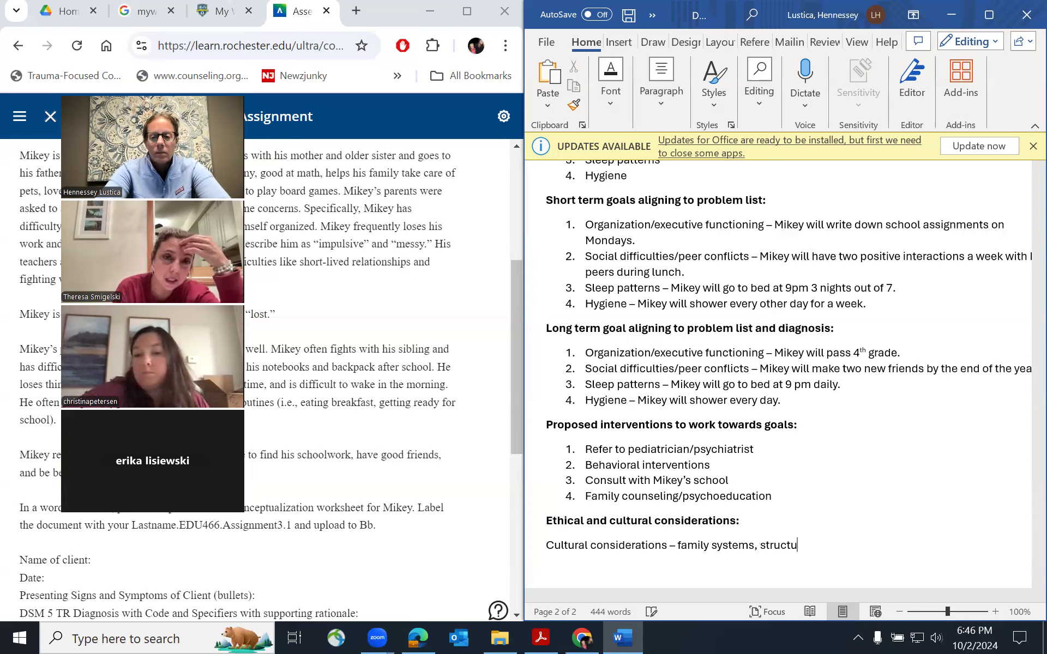
type("re at ho")
key("BackSpace")
key("BackSpace")
key("BackSpace")
key("BackSpace")
key("BackSpace")
key("BackSpace")
key("BackSpace")
key("BackSpace")
key("BackSpace")
key("BackSpace")
key("BackSpace")
key("BackSpace")
key("BackSpace")
key("BackSpace")
key("BackSpace")
- Continue the cultural considerations with "parenting style, relationships with siblings, developmental level,"
type("parenting style,")
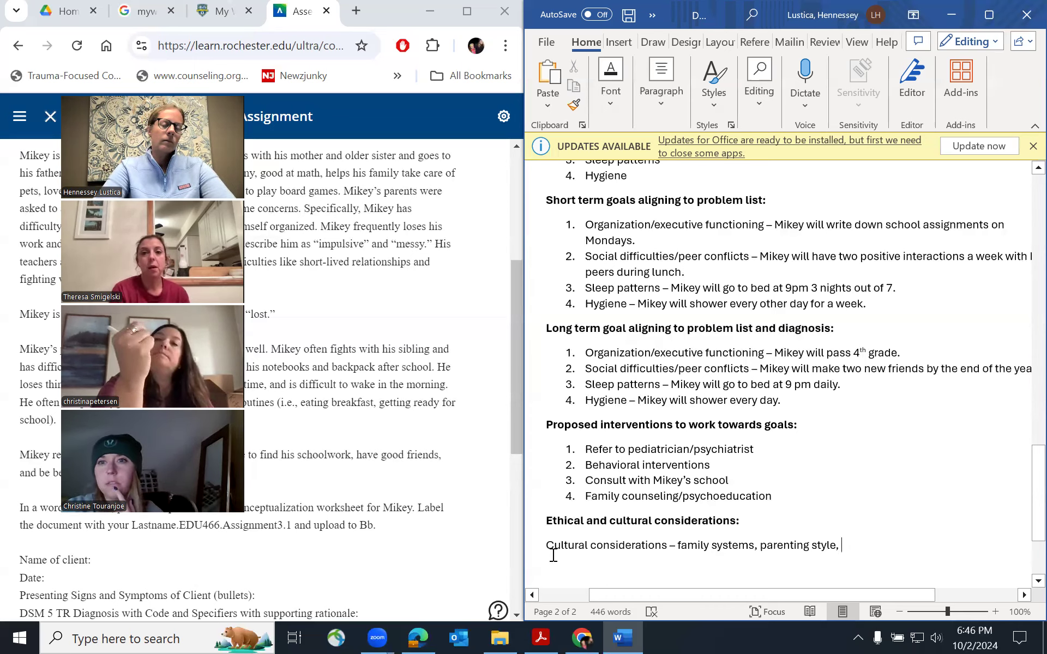
type("relati")
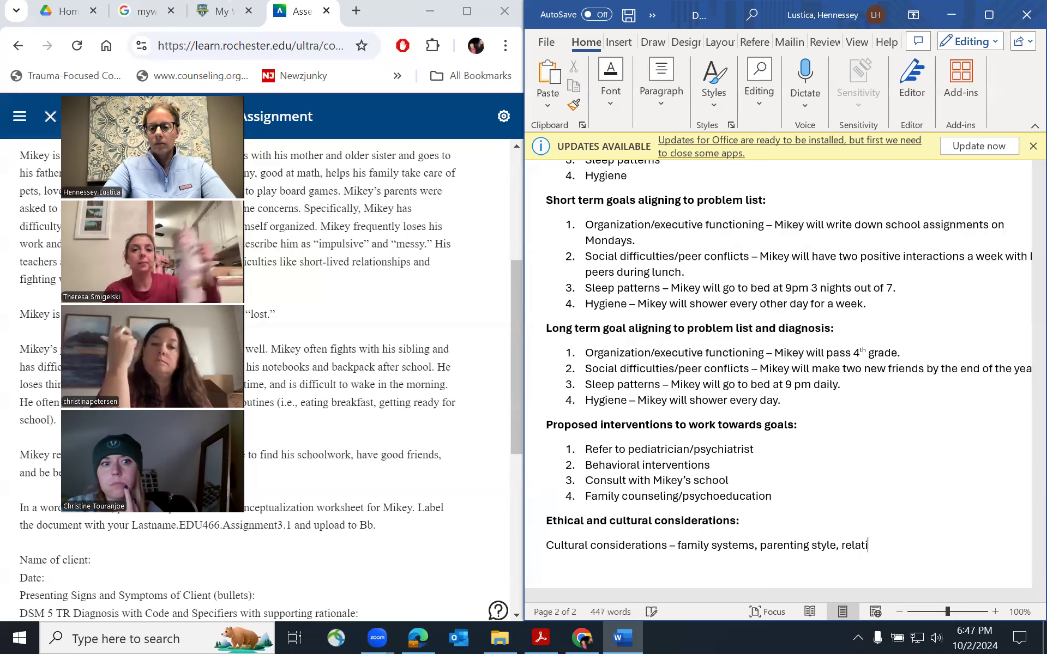
type("onships with siblings,")
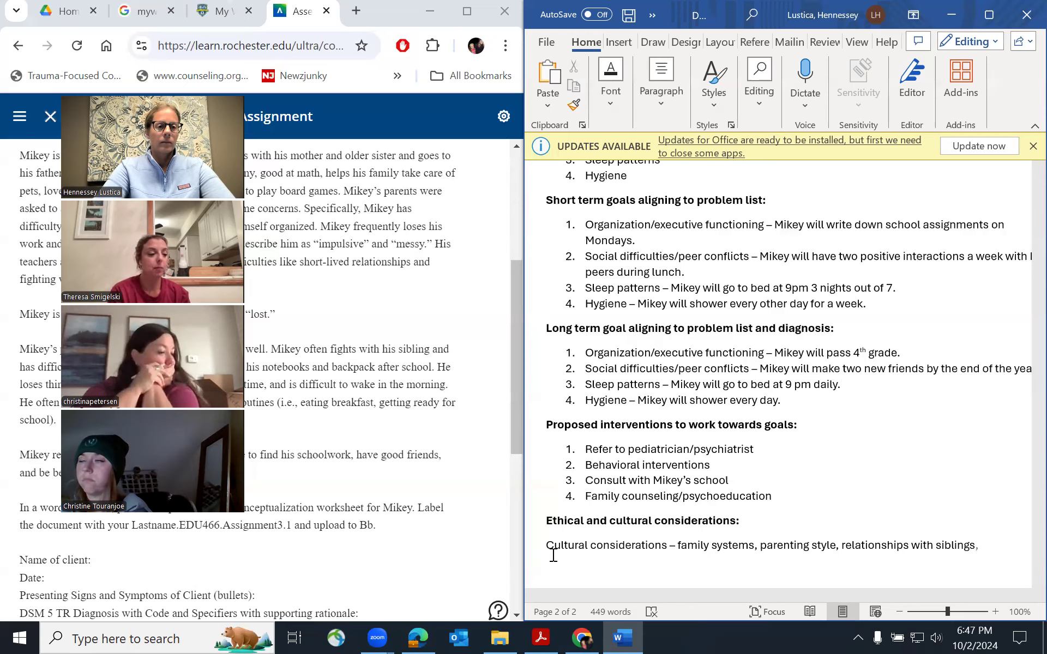
type("de")
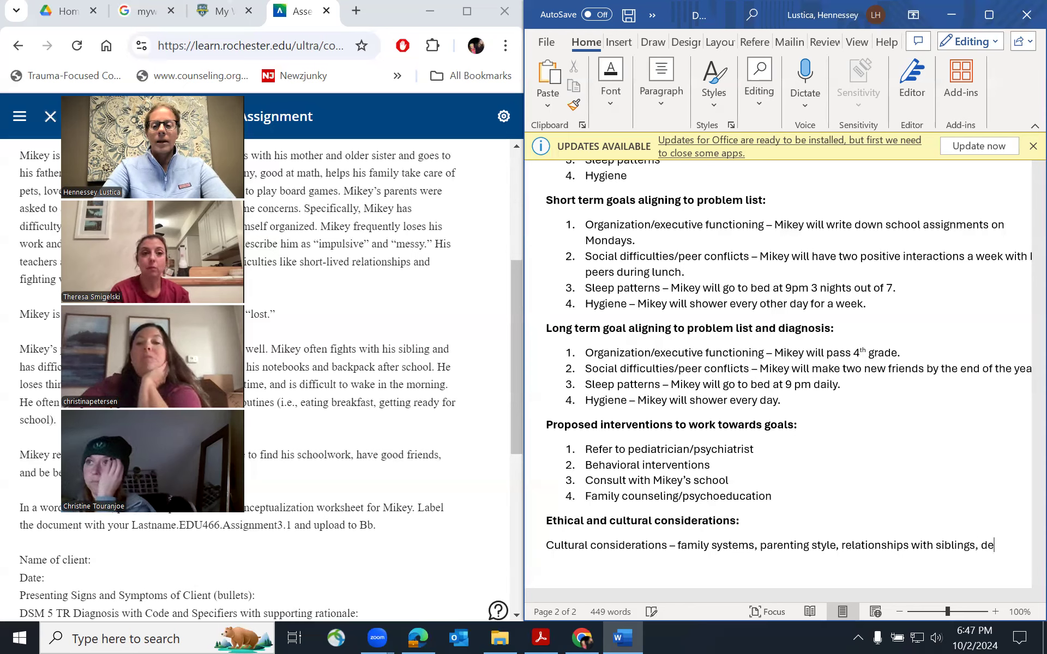
type("velopmental level,")
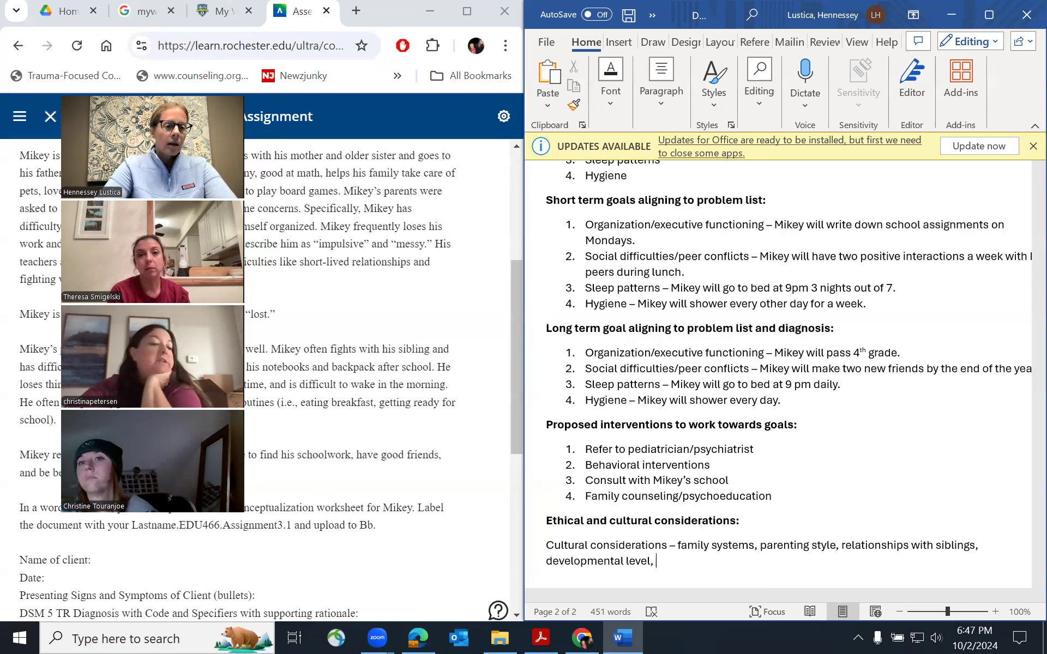
- Finish the cultural considerations sentence with "family's belief systems (education), socio-economic status."
type(" famili")
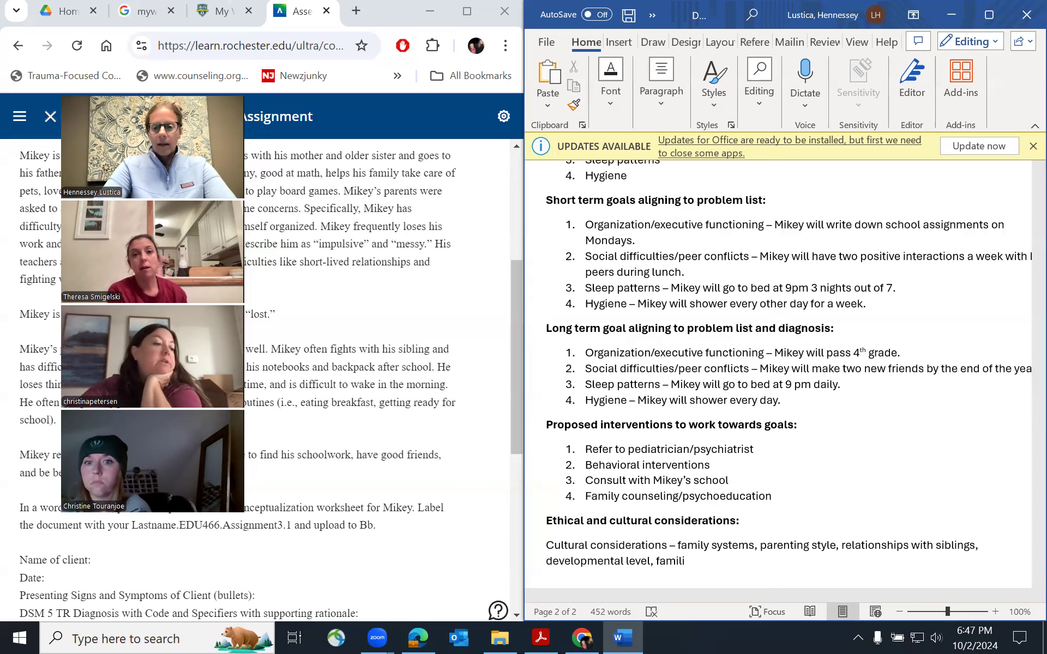
key("BackSpace")
type("y's belief syst")
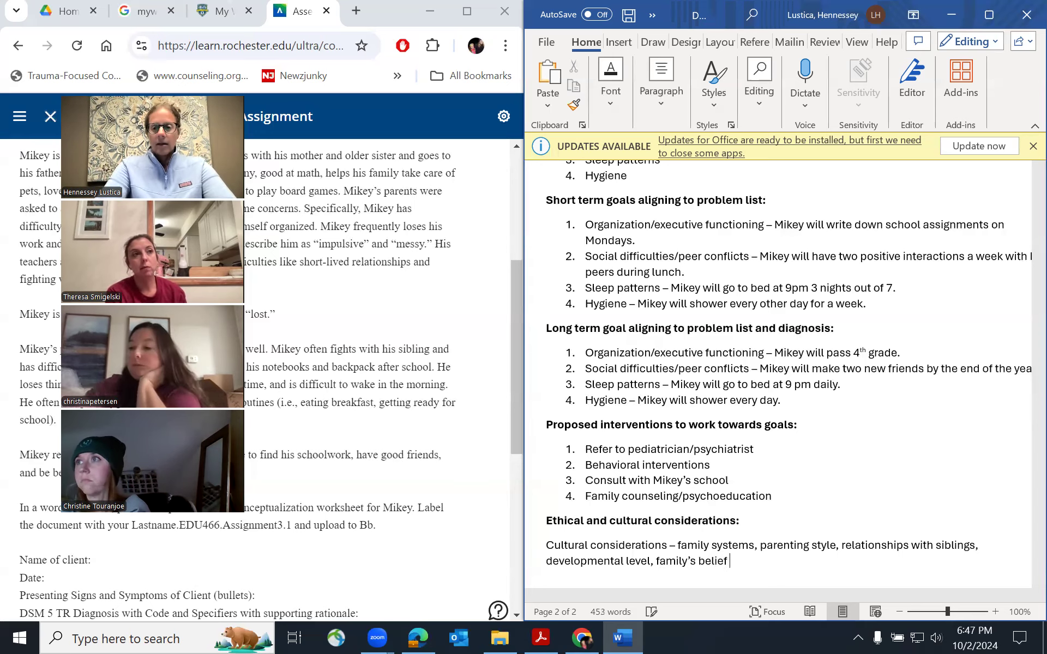
type("ems ")
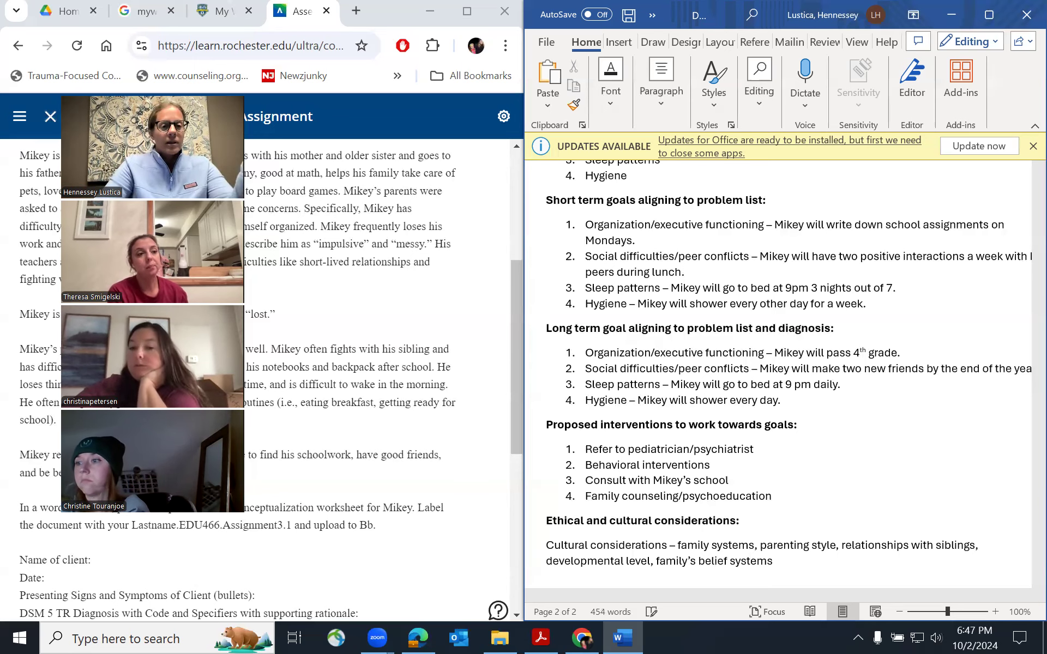
type("(education")
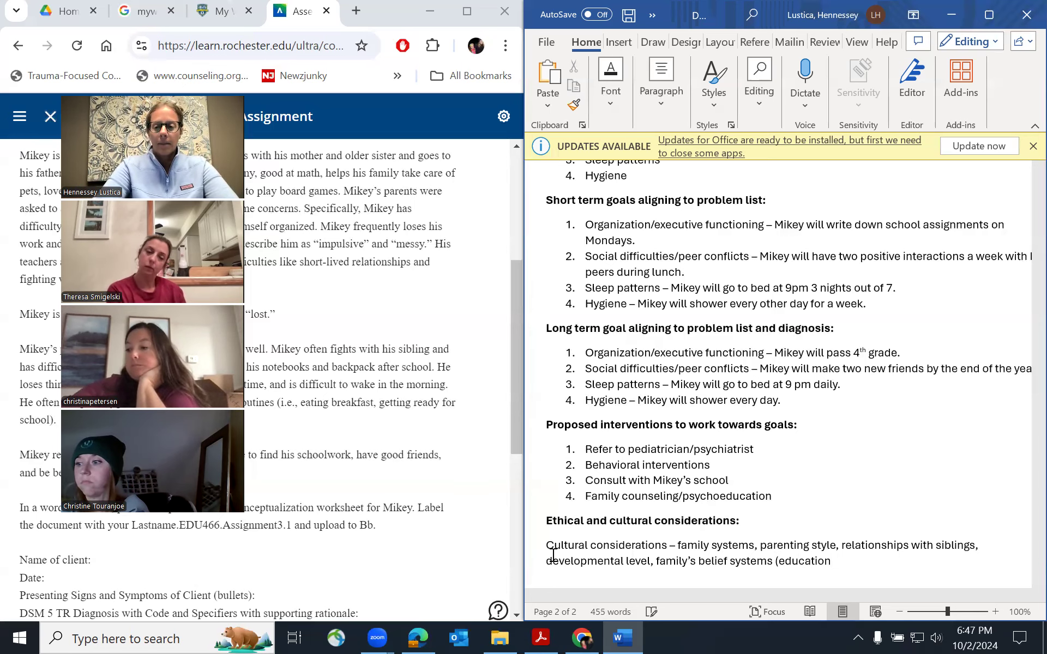
type(")")
scroll(620, 534, "down", 1)
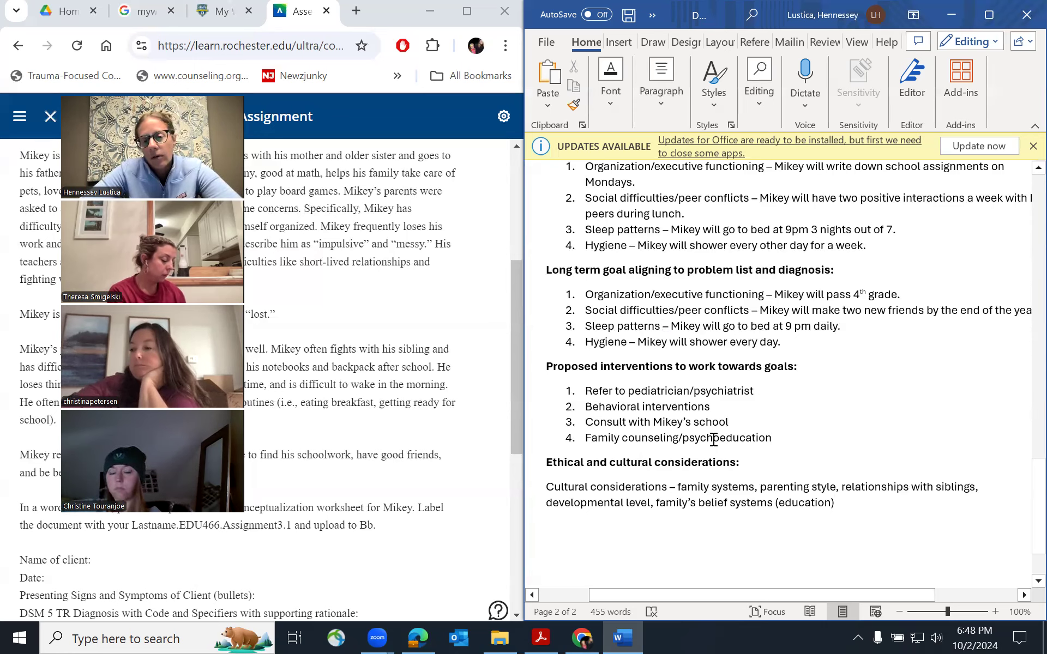
type(", socio")
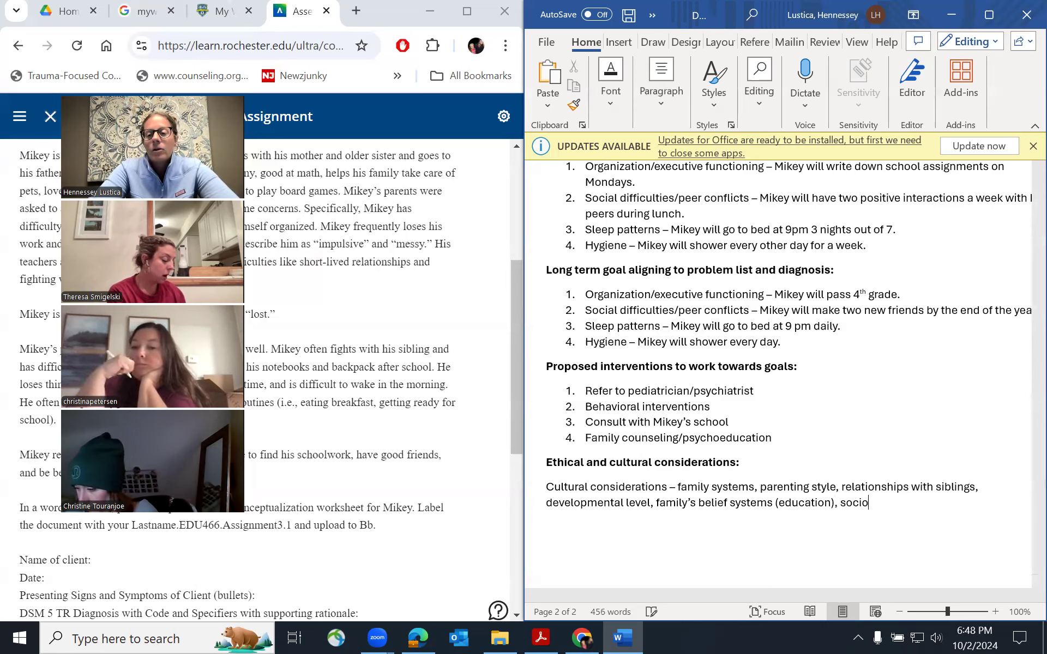
type("-economic status.")
- Add a new paragraph below the cultural considerations reading "Ethical – Releases, confidentiality, including family"
key("Return")
type("Ethical ")
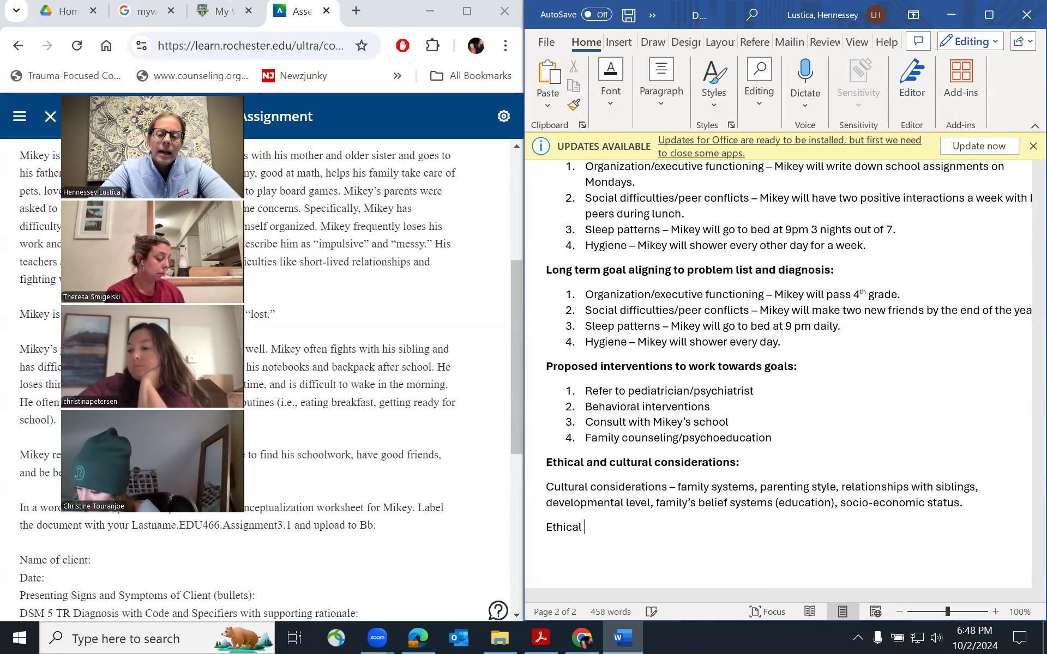
type("-")
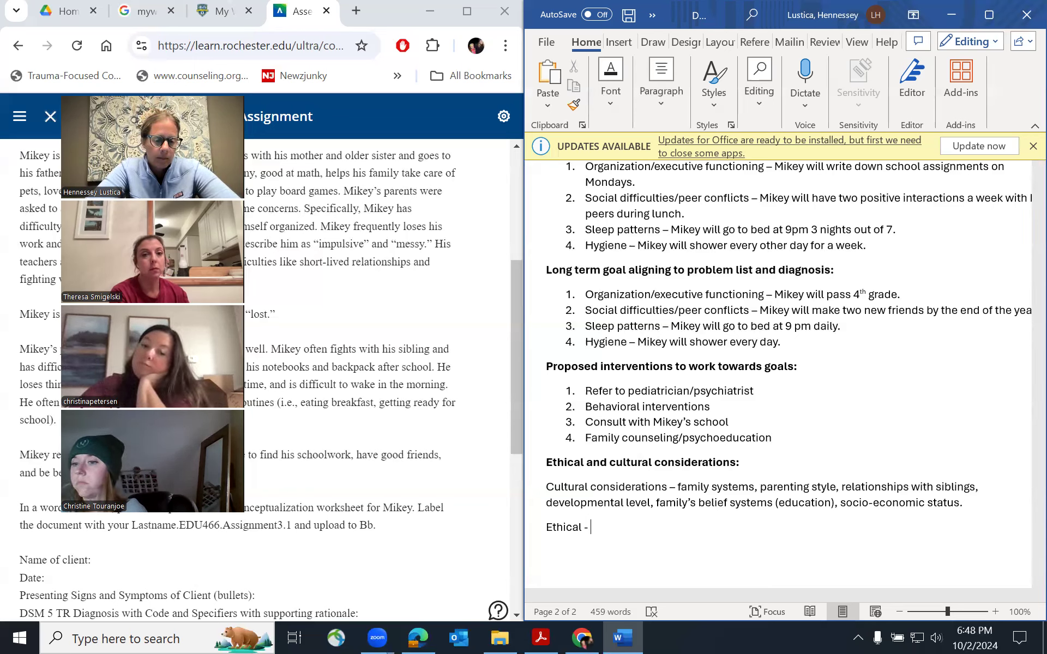
type("Re")
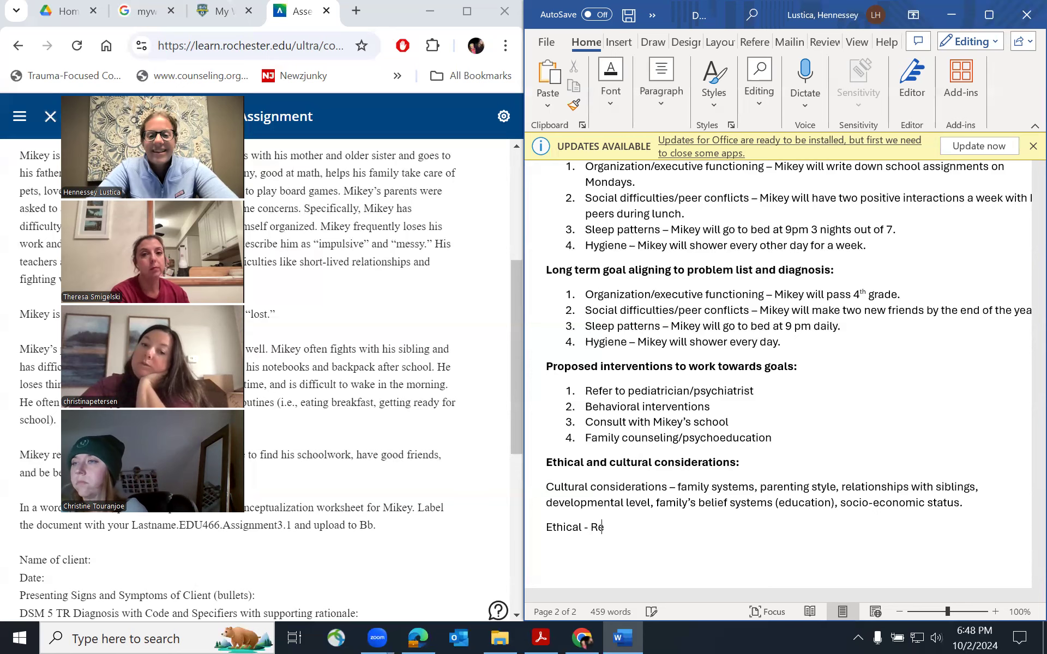
type("leases")
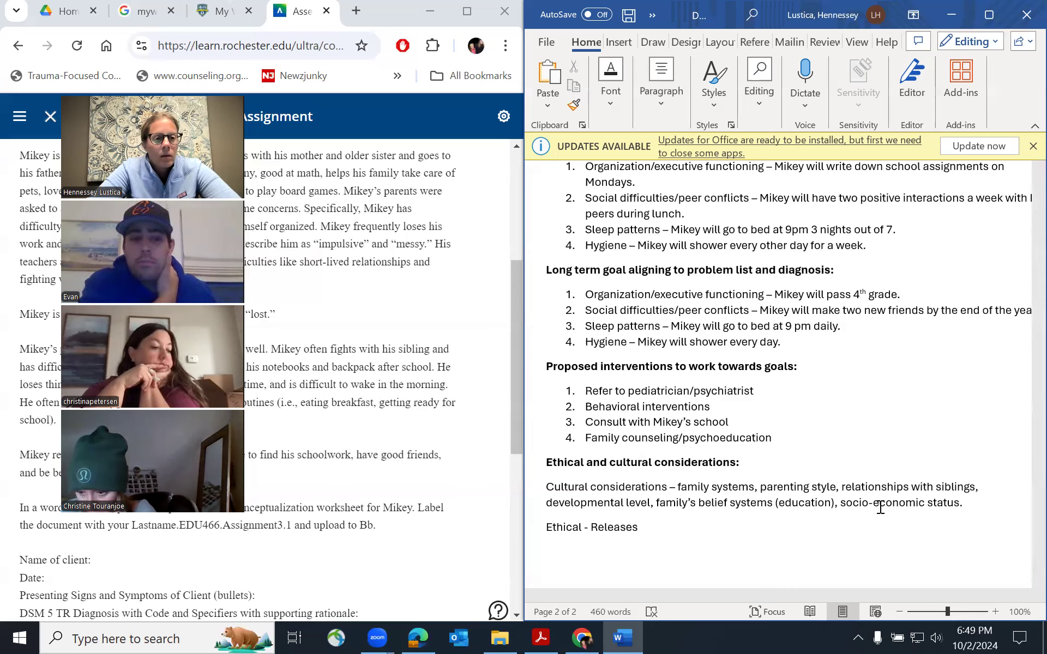
type(", conf")
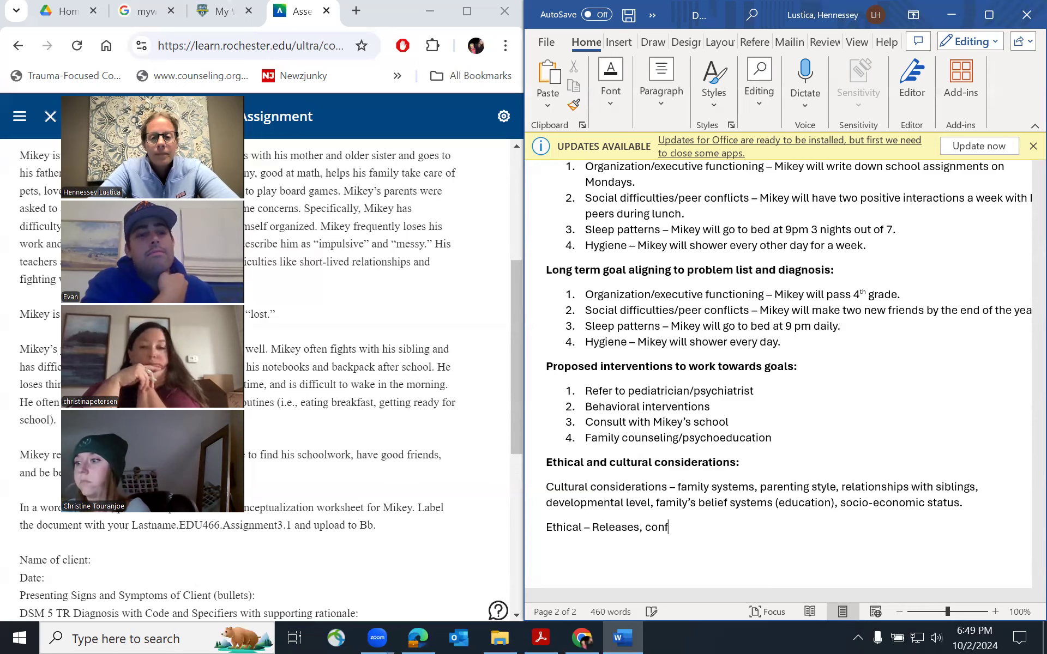
type("identiality")
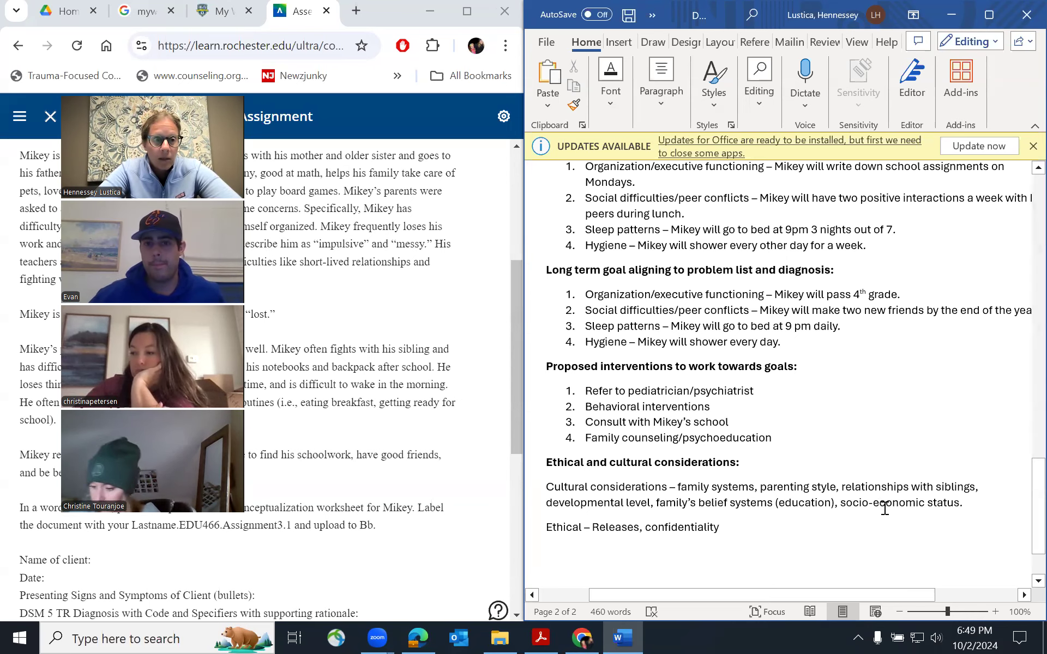
type(", including family")
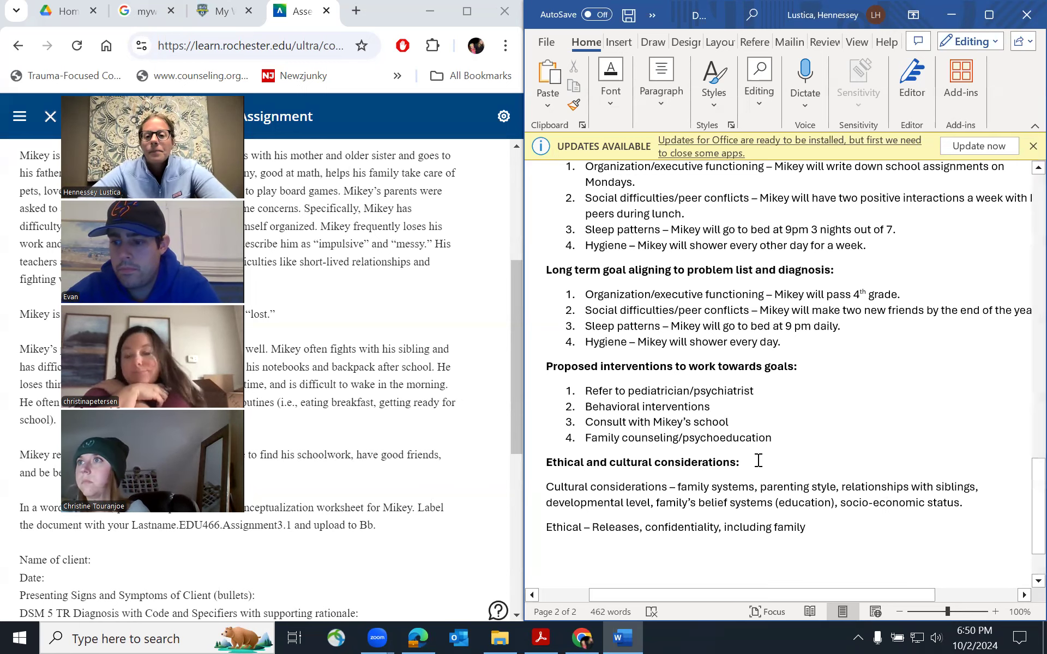
- Review the whole worksheet from the client's presenting symptoms through diagnosis, rule outs, Z codes, problem list, goals and interventions to the ethical considerations
scroll(759, 461, "up", 8)
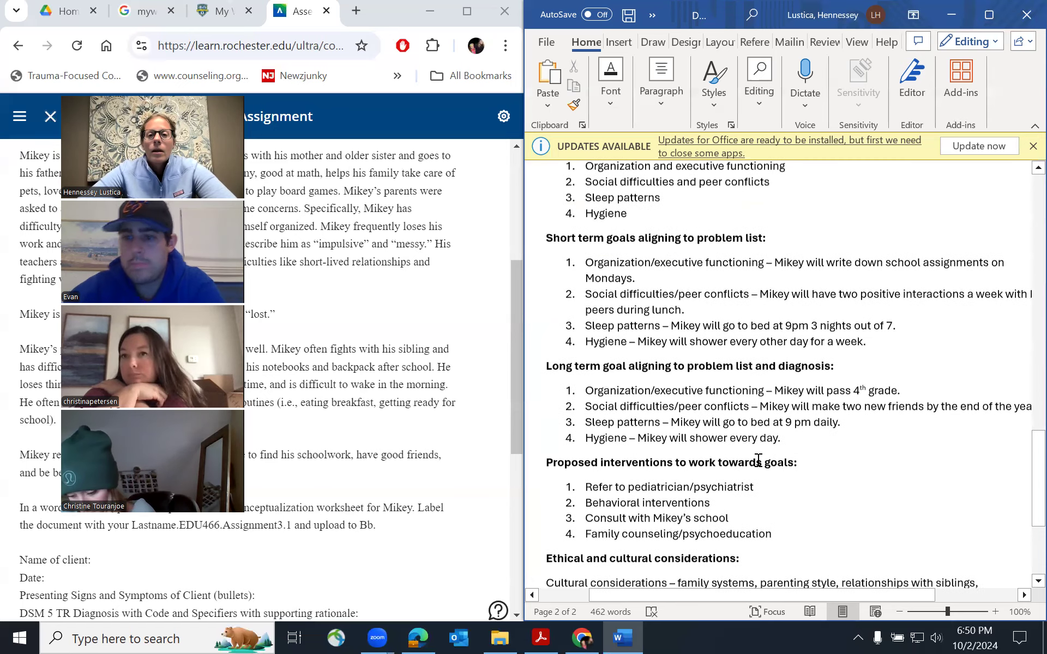
scroll(758, 461, "up", 10)
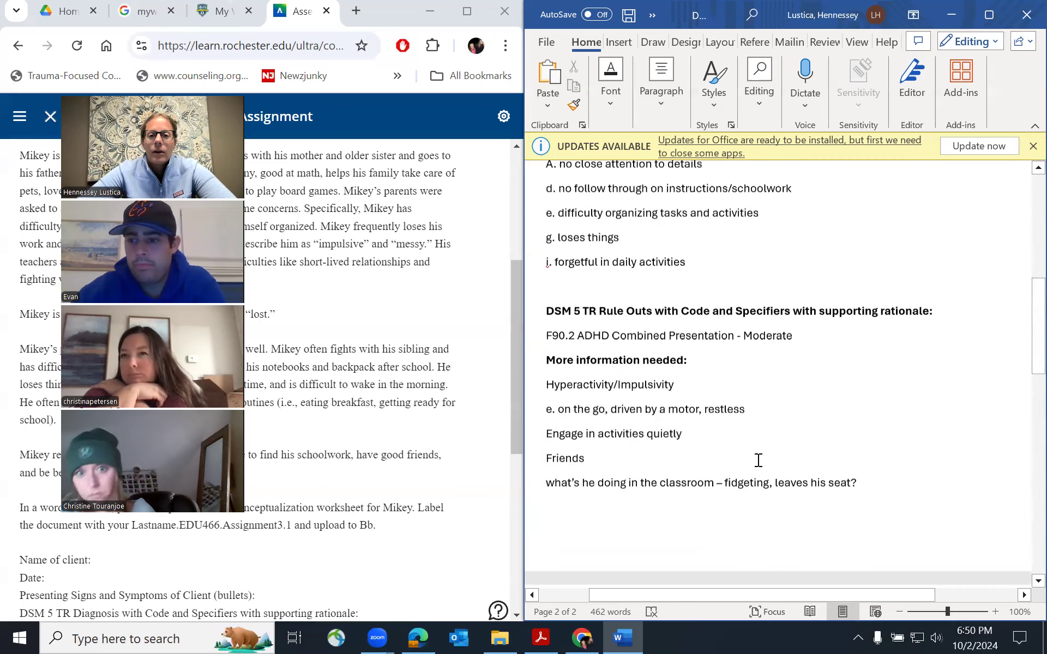
scroll(759, 461, "up", 3)
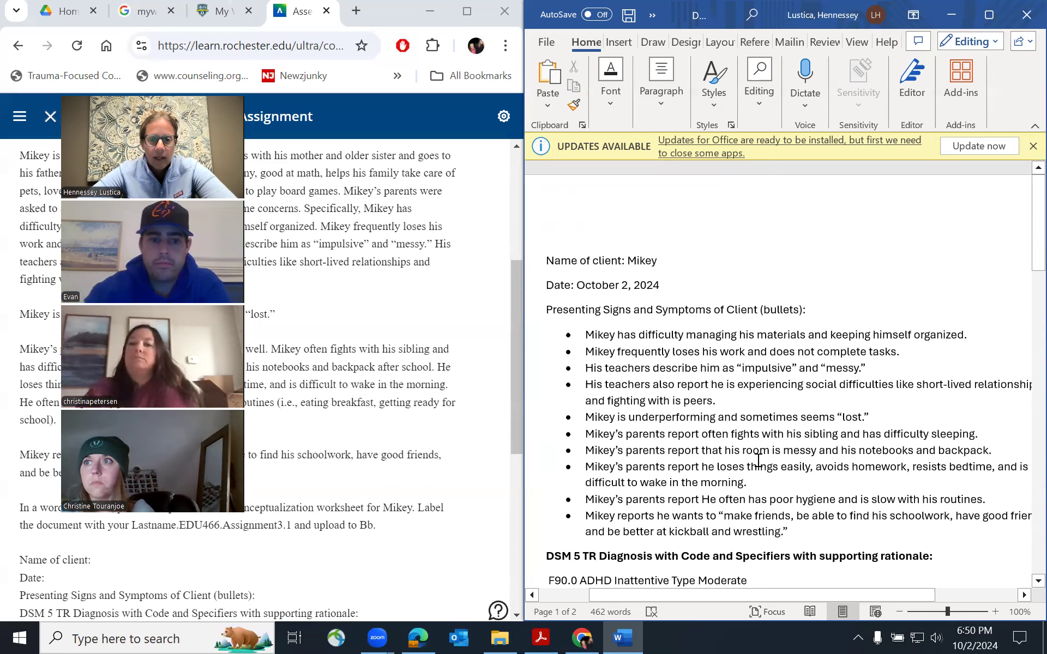
scroll(698, 440, "down", 2)
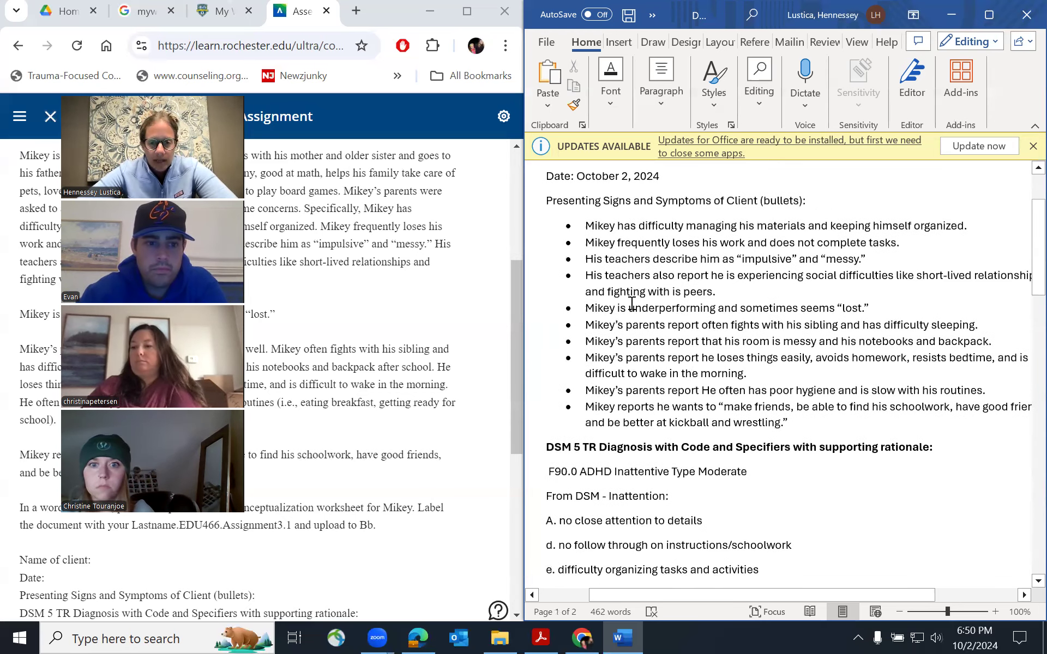
scroll(706, 480, "down", 3)
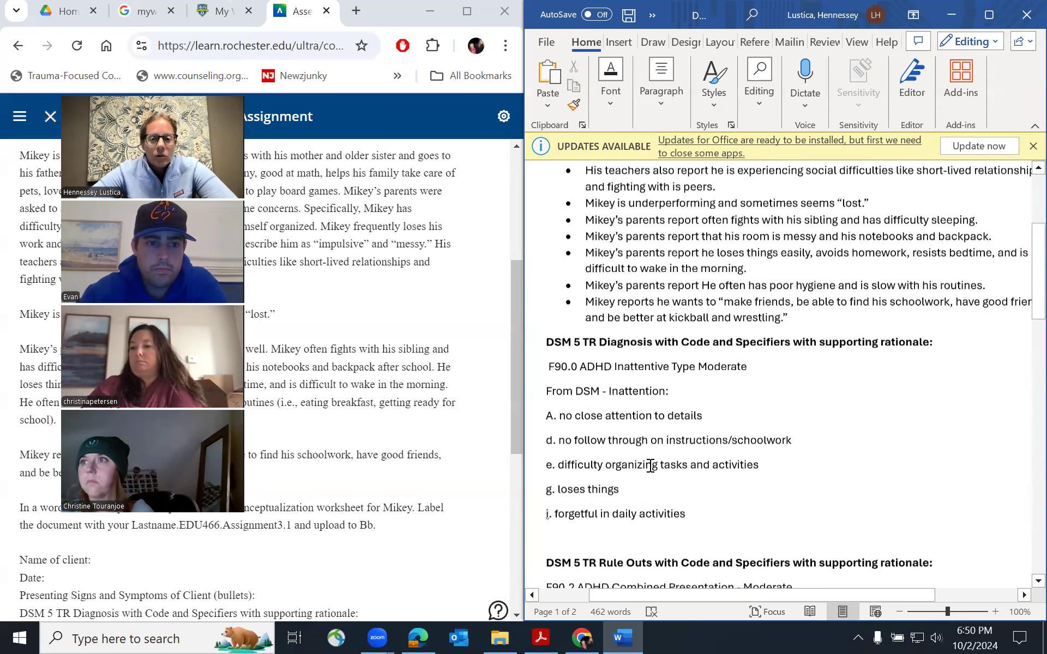
scroll(697, 465, "down", 4)
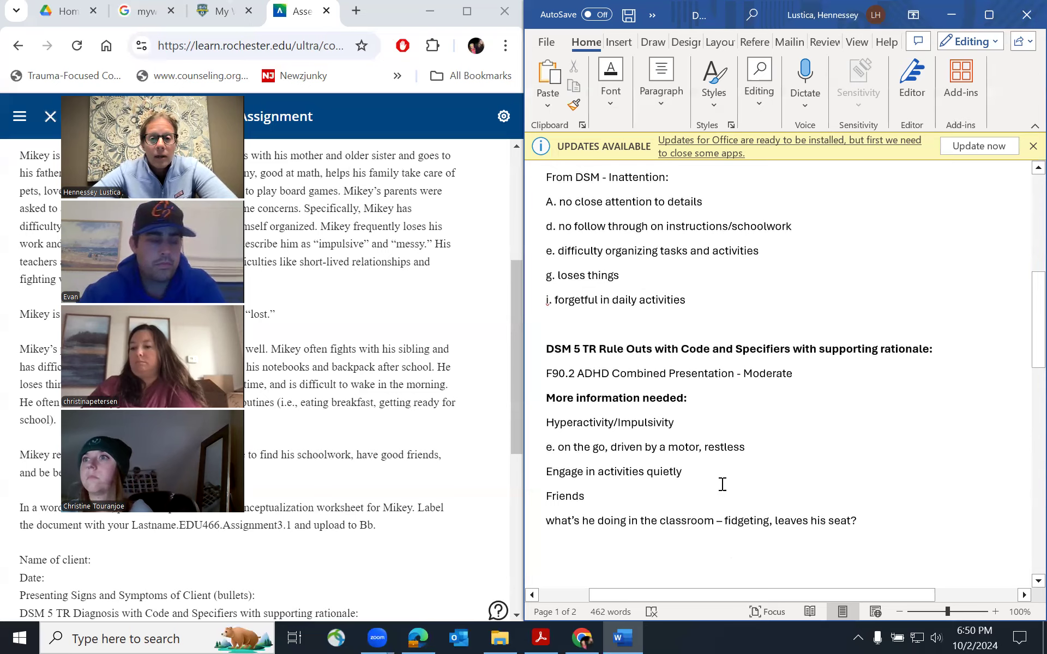
scroll(613, 500, "down", 8)
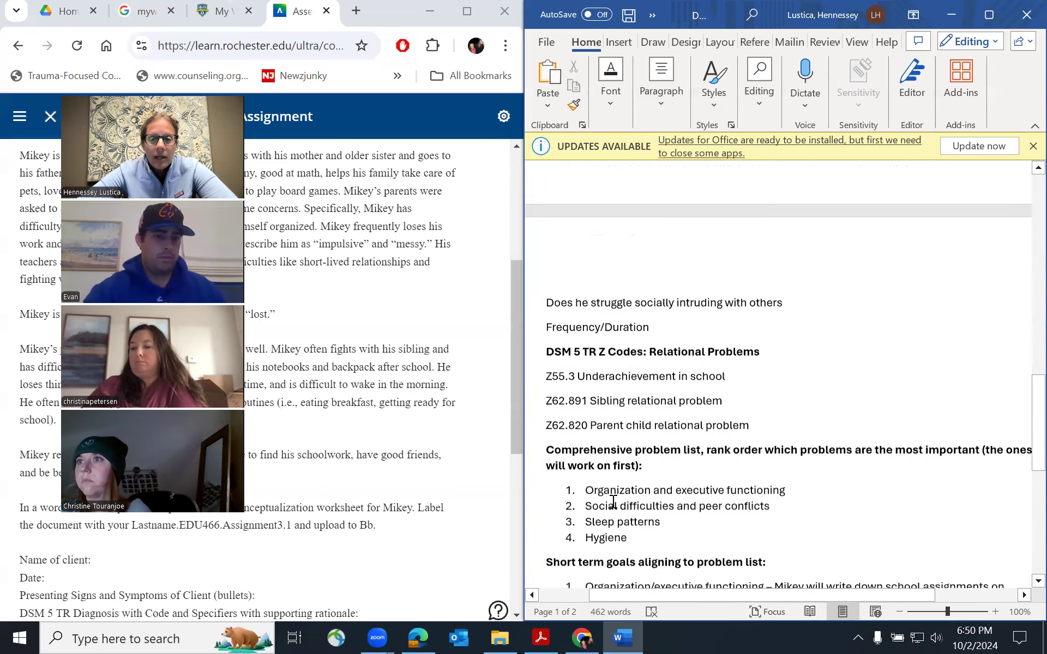
scroll(613, 500, "down", 1)
scroll(678, 478, "down", 3)
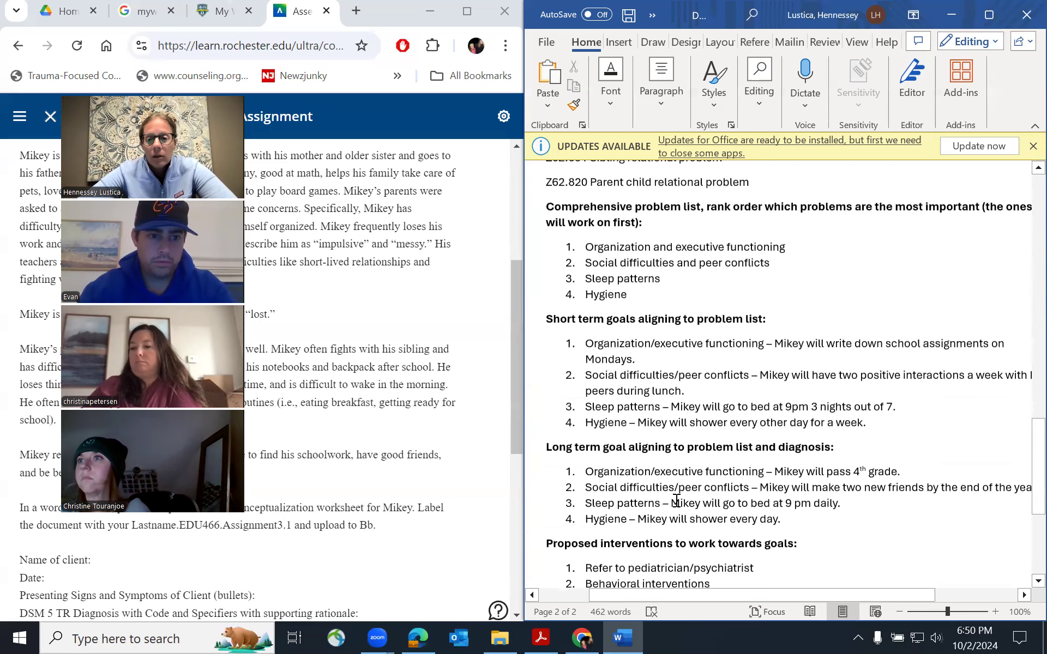
scroll(677, 499, "down", 4)
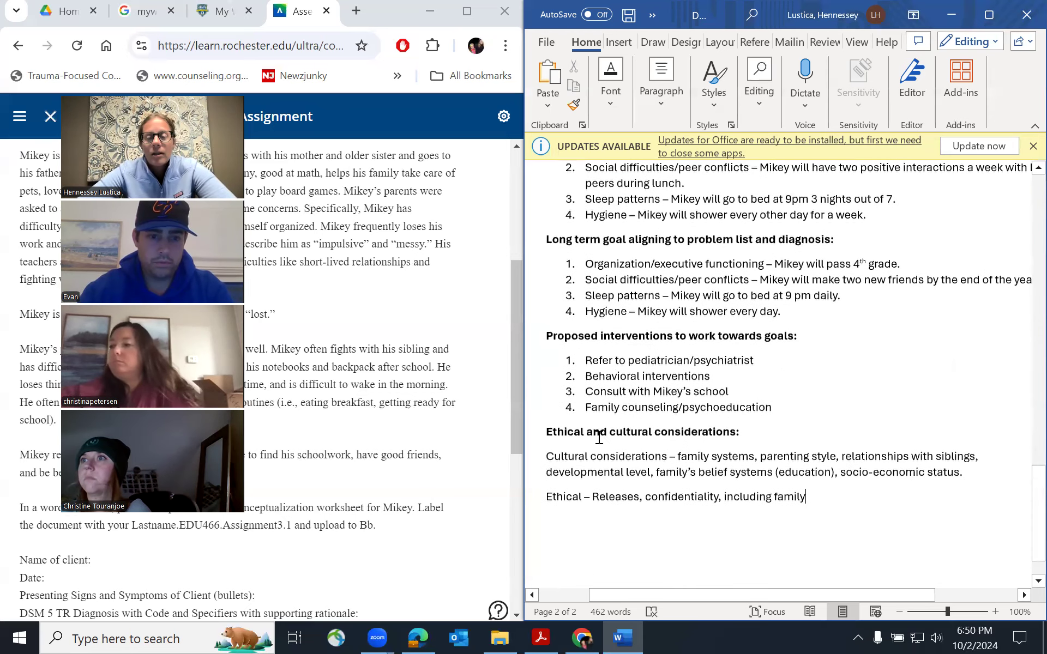